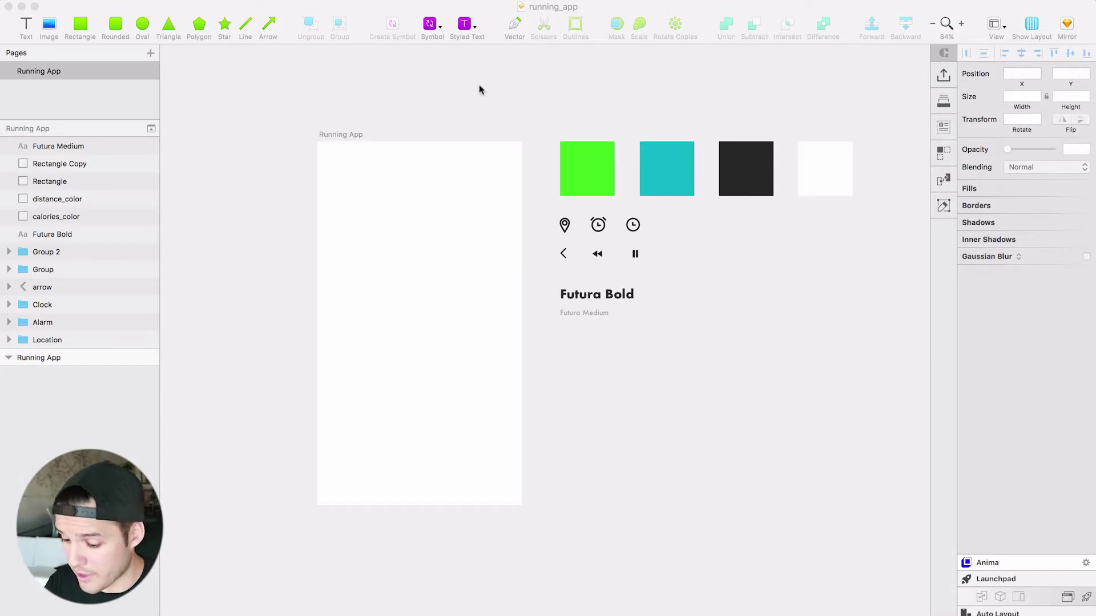
{"action": "left_click", "coordinate": [291, 115]}
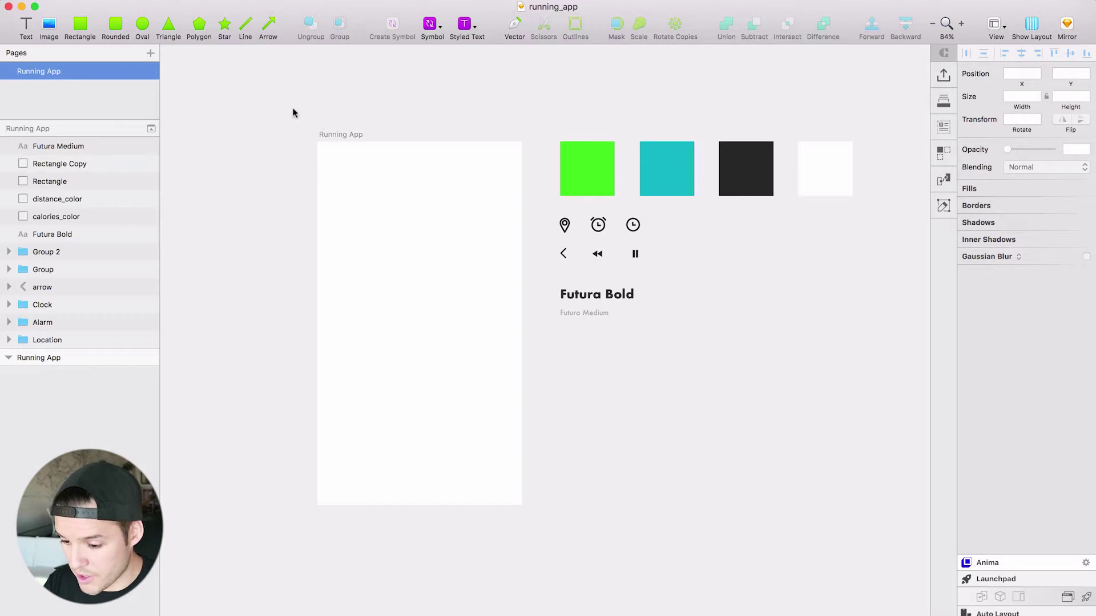
{"action": "mouse_move", "coordinate": [286, 111]}
{"action": "left_mouse_down"}
{"action": "mouse_move", "coordinate": [697, 499]}
{"action": "mouse_move", "coordinate": [860, 550]}
{"action": "left_mouse_up"}
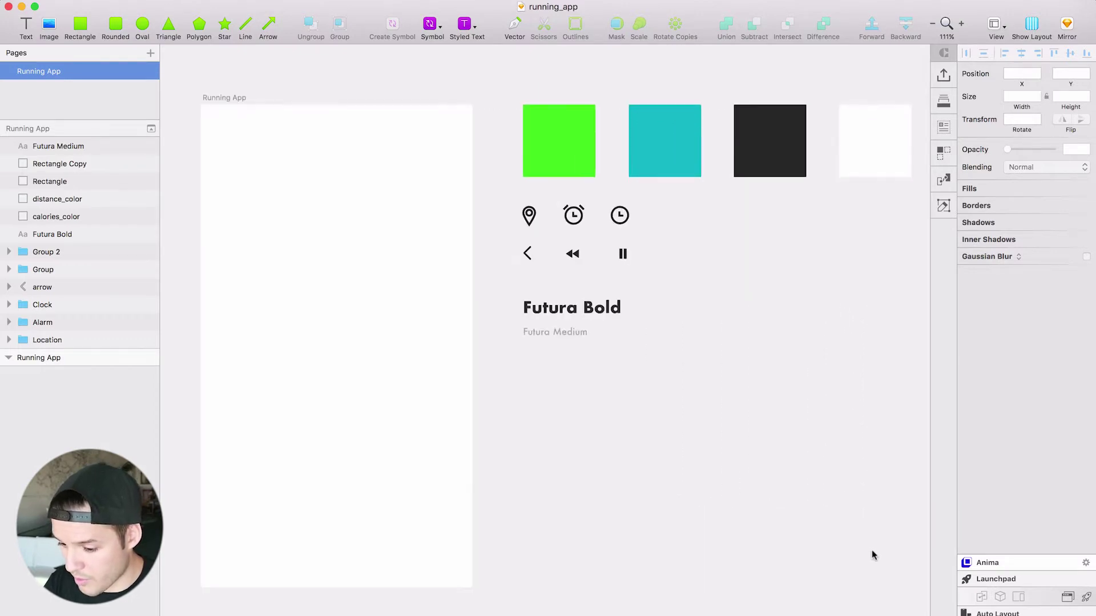
{"action": "left_click_drag", "start_coordinate": [788, 438], "coordinate": [773, 433]}
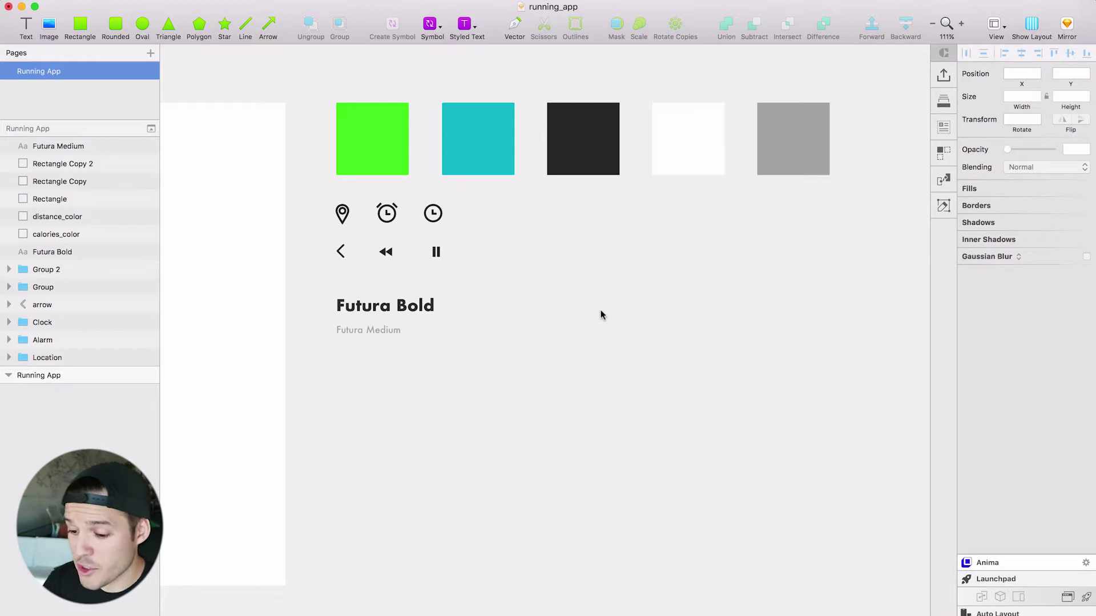
Add a text list in the empty canvas beside the artboard, with the lines "1. Map" and "2. running Trail".
{"action": "left_click_drag", "start_coordinate": [386, 371], "coordinate": [912, 368]}
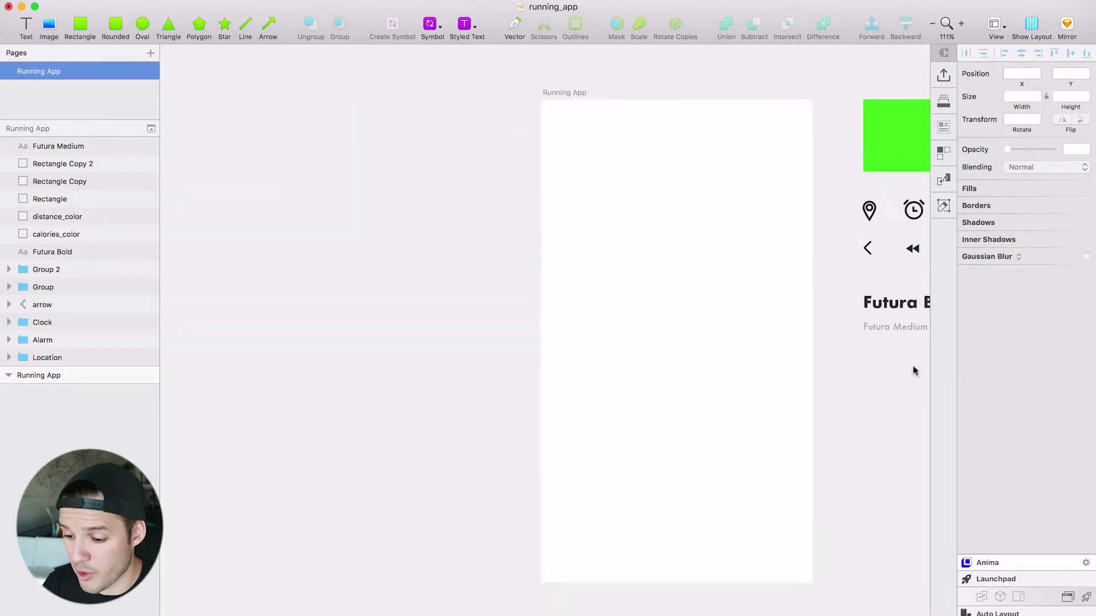
{"action": "key", "text": "t"}
{"action": "left_click", "coordinate": [277, 136]}
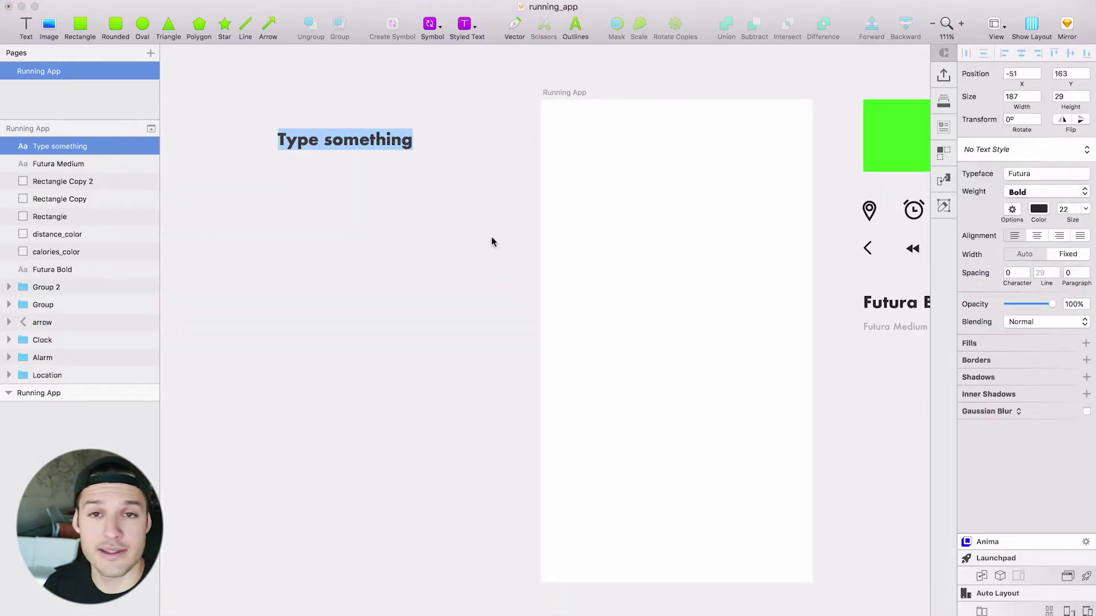
{"action": "type", "text": "1. Map"}
{"action": "key", "text": "Return"}
{"action": "type", "text": "2. Trail follow the map"}
{"action": "key", "text": "shift+Left"}
{"action": "key", "text": "shift+Left"}
{"action": "key", "text": "shift+Left"}
{"action": "key", "text": "shift+Left"}
{"action": "key", "text": "shift+Left"}
{"action": "key", "text": "shift+Left"}
{"action": "key", "text": "shift+Left"}
{"action": "key", "text": "shift+Left"}
{"action": "key", "text": "shift+Left"}
{"action": "key", "text": "shift+Left"}
{"action": "key", "text": "shift+Left"}
{"action": "key", "text": "shift+Left"}
{"action": "key", "text": "shift+Left"}
{"action": "key", "text": "shift+Left"}
{"action": "key", "text": "shift+Left"}
{"action": "key", "text": "shift+Left"}
{"action": "key", "text": "shift+Left"}
{"action": "key", "text": "shift+Left"}
{"action": "key", "text": "shift+Left"}
{"action": "key", "text": "shift+Left"}
{"action": "type", "text": "running Trail"}
{"action": "key", "text": "Return"}
Extend the list with "3. See the time and distance", "4. start and pause the run", "5. visual progress" and "6. Music".
{"action": "type", "text": "3."}
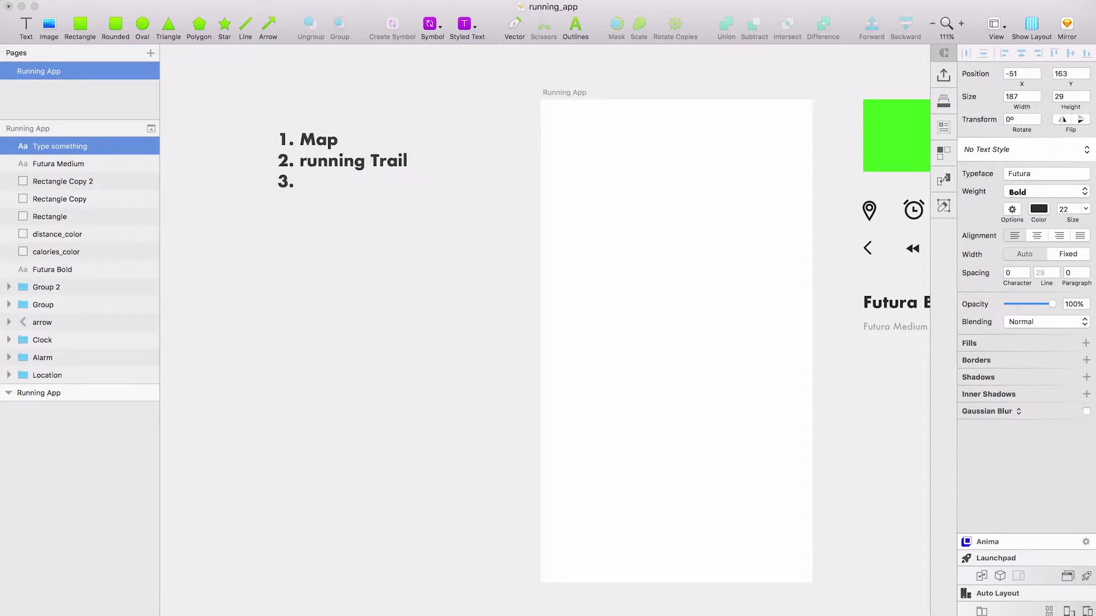
{"action": "type", "text": " 3. See the tim and distance"}
{"action": "key", "text": "Return"}
{"action": "type", "text": "4. start and pause the run"}
{"action": "key", "text": "Return"}
{"action": "type", "text": "5. visual"}
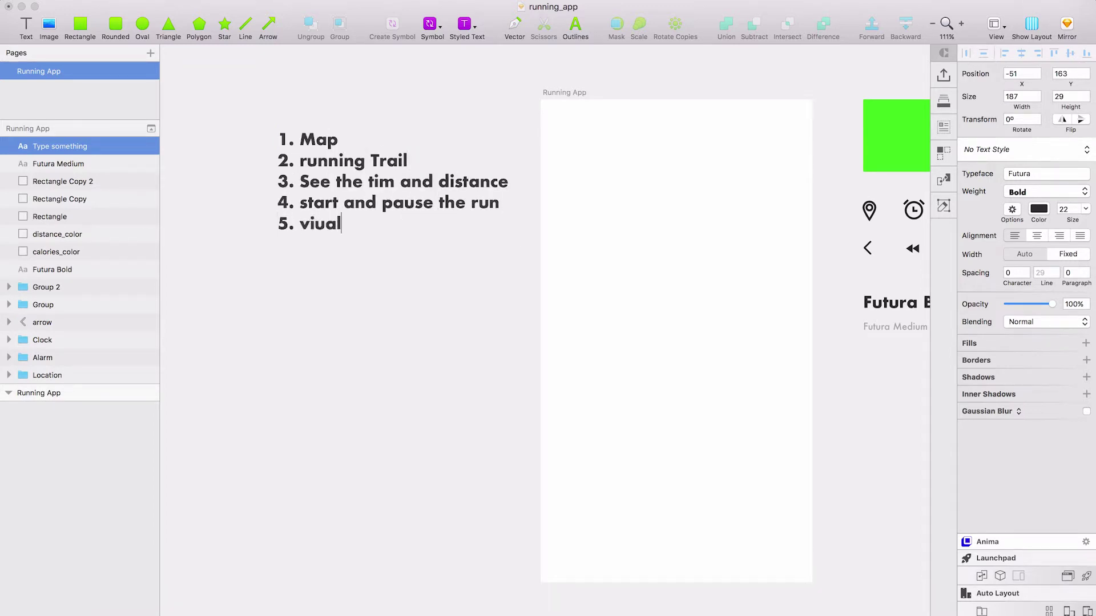
{"action": "type", "text": " progress"}
{"action": "key", "text": "Return"}
{"action": "type", "text": "6. Music"}
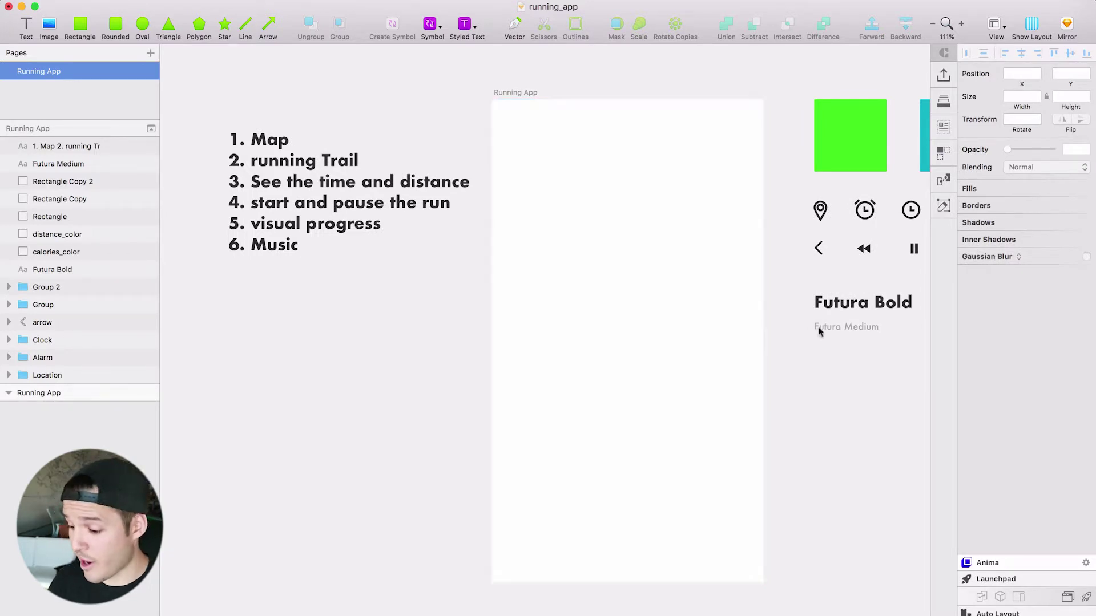
Paste the copied status bar into the Running App artboard, aligned to its top edge at X 0, Y 0.
{"action": "left_click_drag", "start_coordinate": [855, 381], "coordinate": [530, 359]}
{"action": "key", "text": "super+v"}
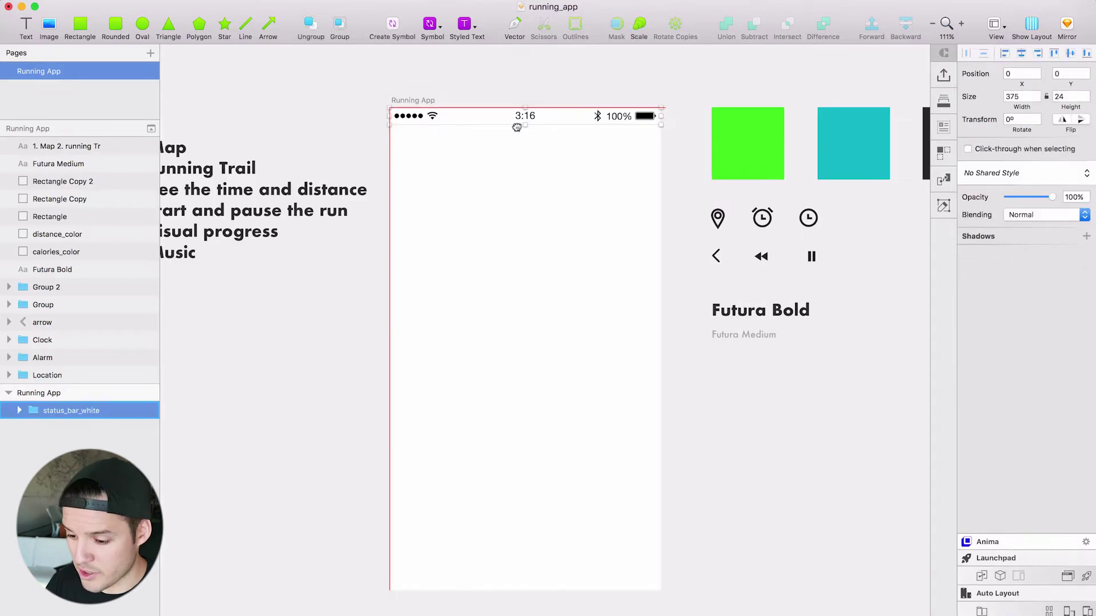
{"action": "left_click", "coordinate": [671, 191]}
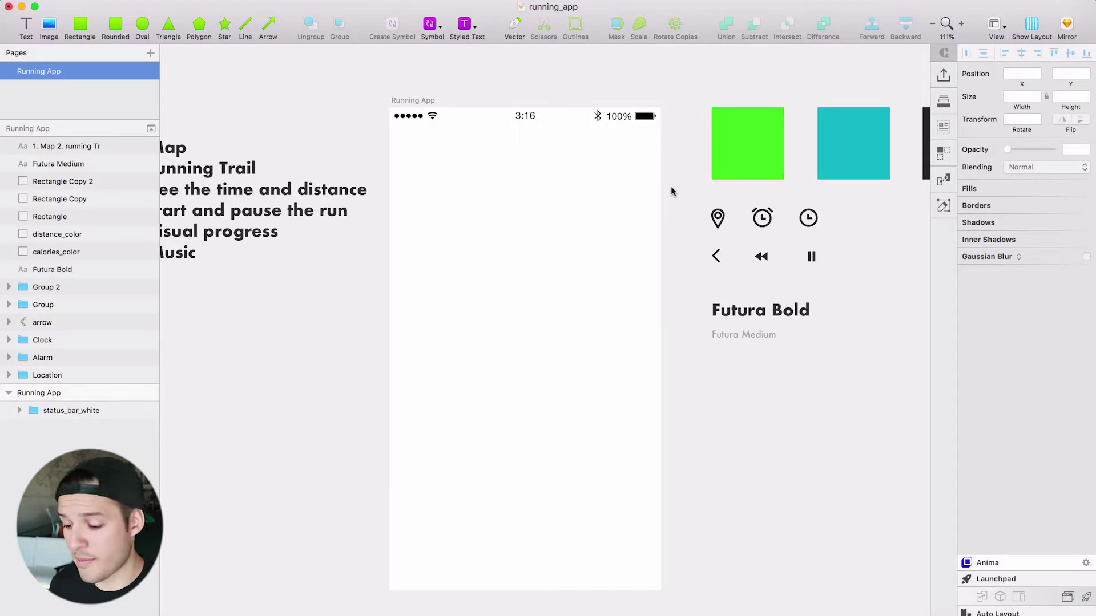
{"action": "left_click", "coordinate": [599, 118]}
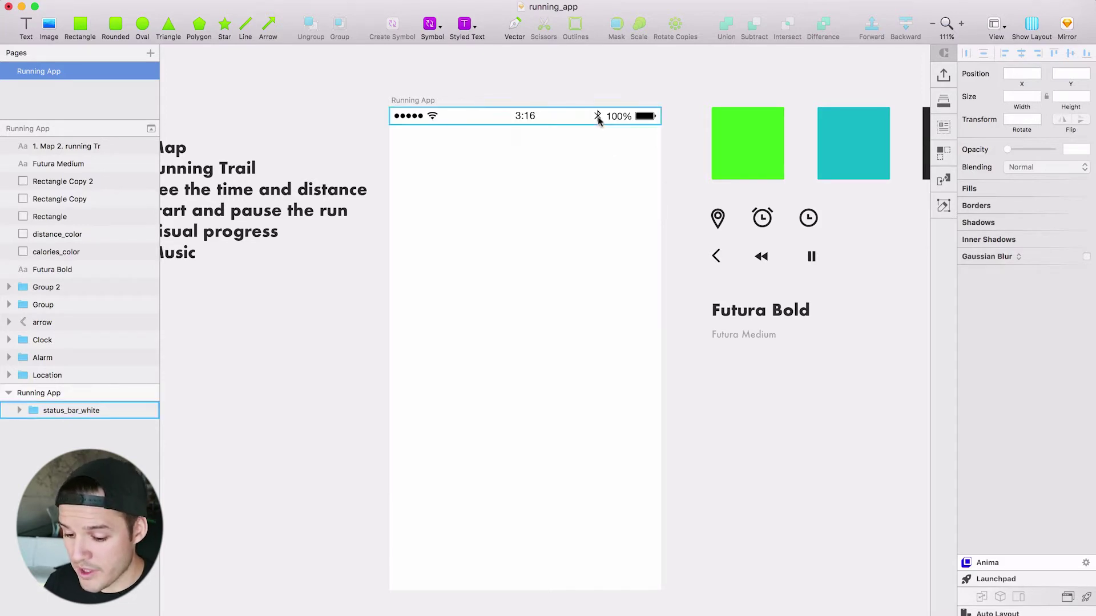
Group all the loose layers outside the artboard, from Location up to the feature list, and name the group "assets".
{"action": "left_click", "coordinate": [73, 375]}
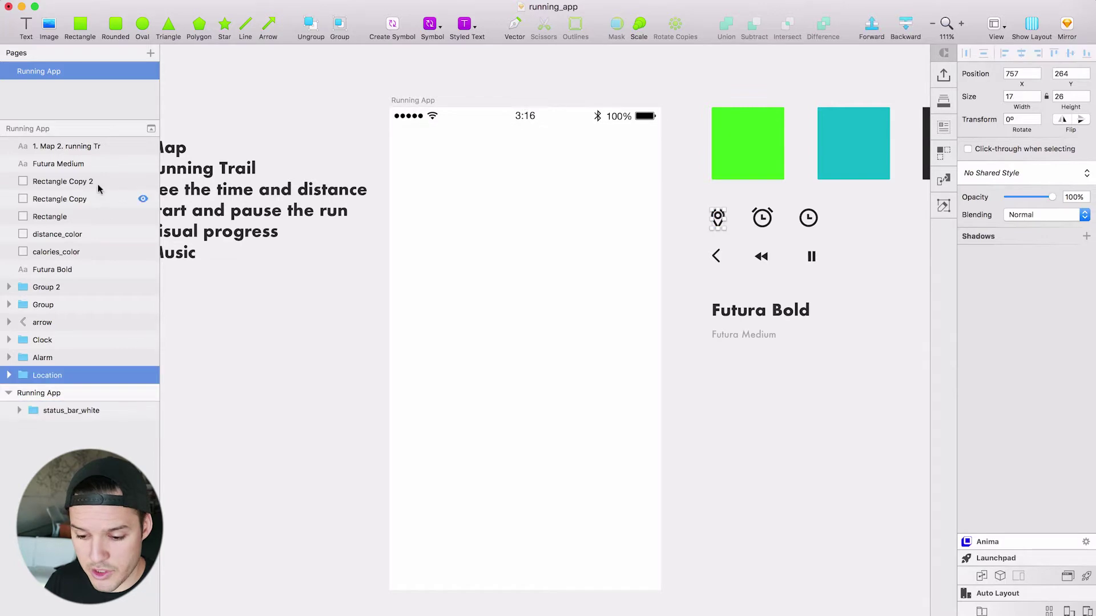
{"action": "left_click", "coordinate": [81, 146], "text": "shift"}
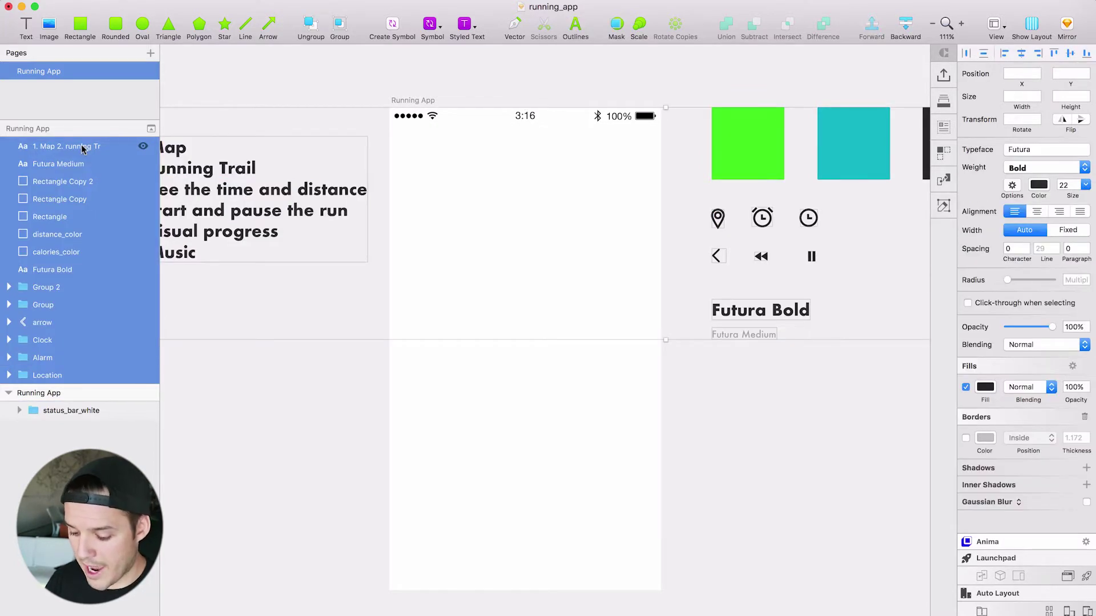
{"action": "key", "text": "cmd+g"}
{"action": "double_click", "coordinate": [65, 146]}
{"action": "type", "text": "a"}
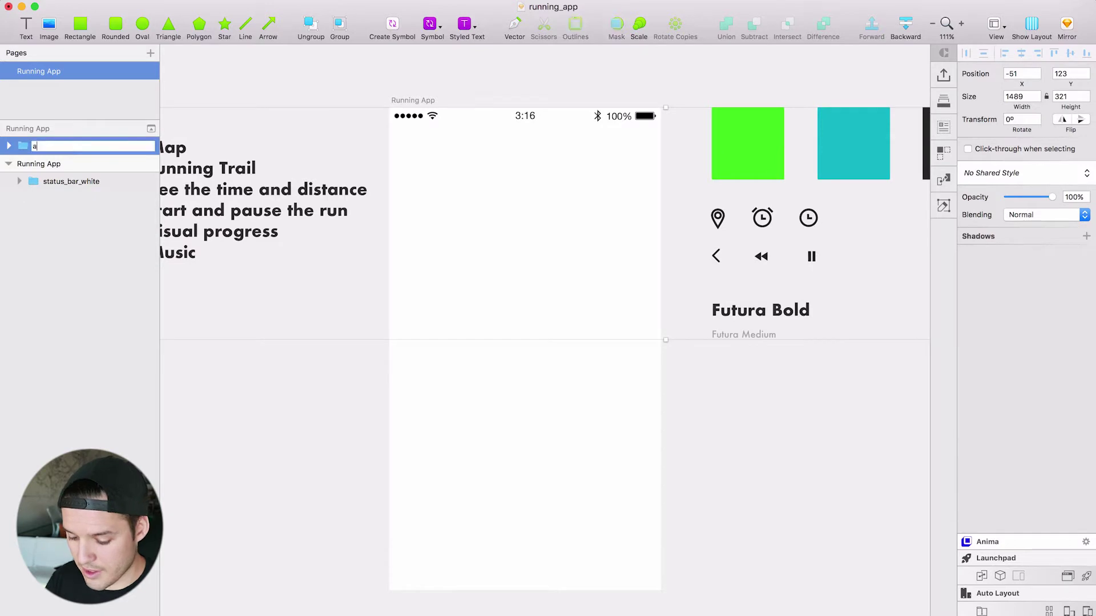
{"action": "type", "text": "ssets"}
{"action": "key", "text": "Return"}
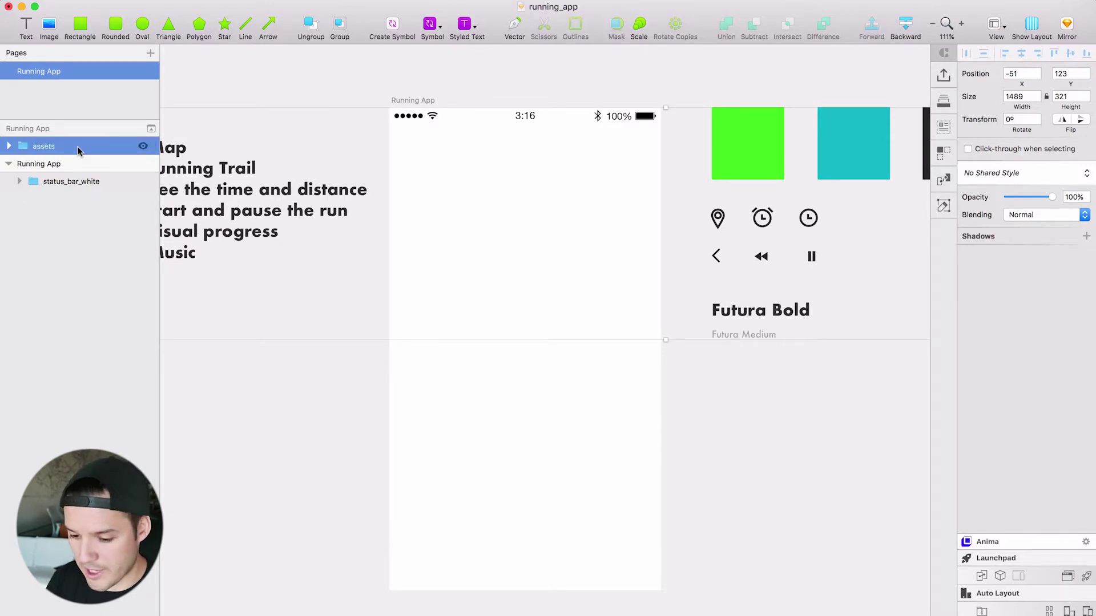
{"action": "left_click", "coordinate": [754, 432]}
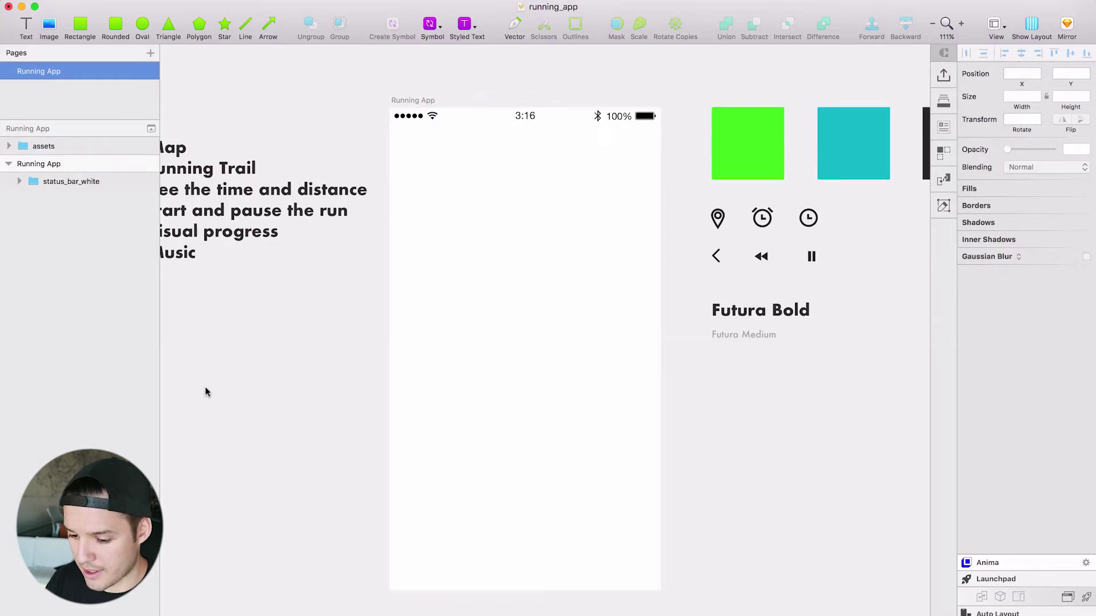
Move the feature list to below the Futura font samples and line up its left edge with them.
{"action": "left_click", "coordinate": [214, 223]}
{"action": "double_click", "coordinate": [214, 223]}
{"action": "left_click_drag", "start_coordinate": [214, 222], "coordinate": [761, 451]}
{"action": "left_click", "coordinate": [734, 577]}
{"action": "left_click_drag", "start_coordinate": [734, 579], "coordinate": [530, 576]}
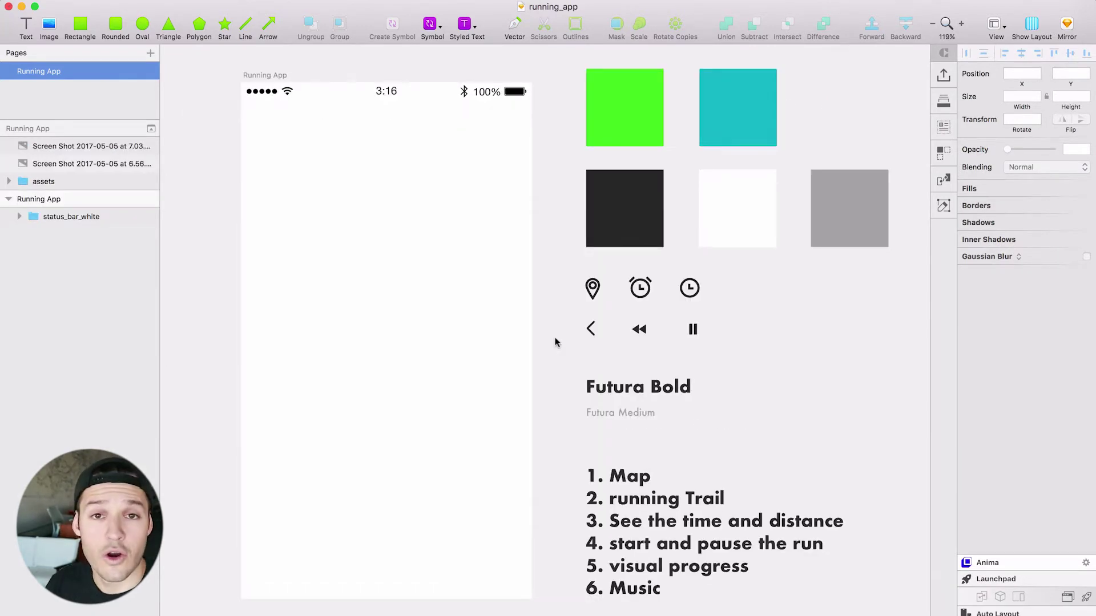
Move the map screenshot onto the top of the artboard and place its layer beneath the status bar.
{"action": "scroll", "coordinate": [554, 343], "scroll_direction": "up", "scroll_amount": 2}
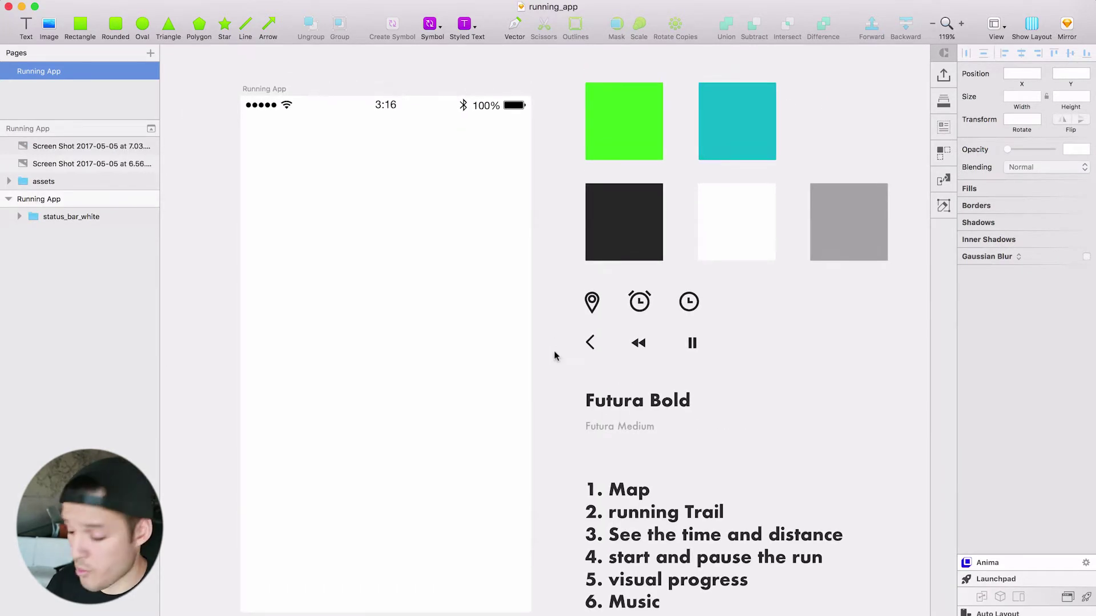
{"action": "left_click_drag", "start_coordinate": [908, 446], "coordinate": [480, 465]}
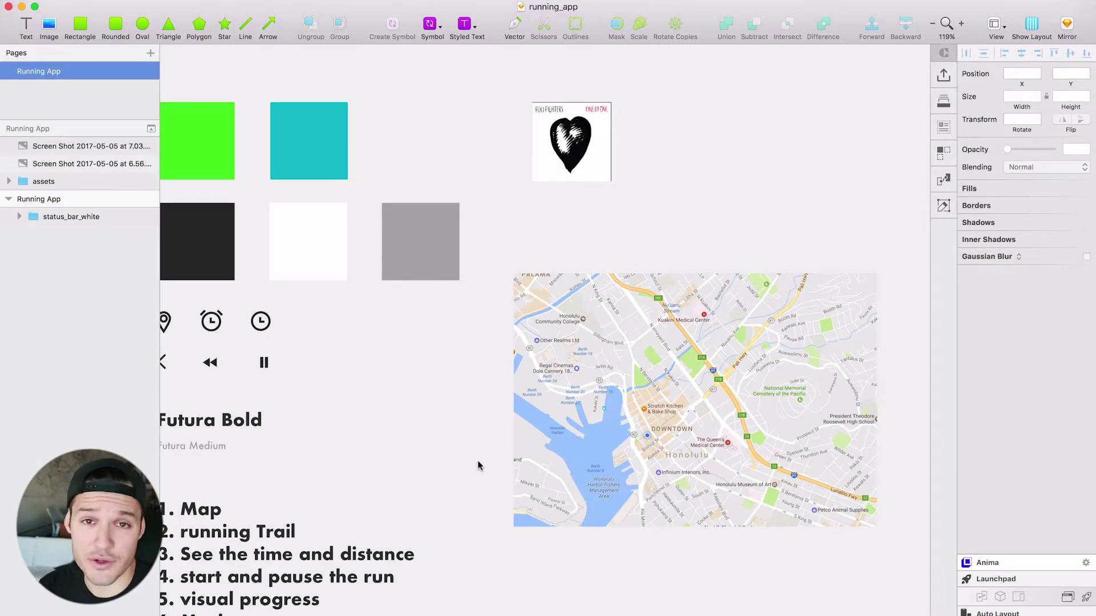
{"action": "scroll", "coordinate": [497, 460], "scroll_direction": "left", "scroll_amount": 5}
{"action": "scroll", "coordinate": [497, 460], "scroll_direction": "down", "scroll_amount": 1}
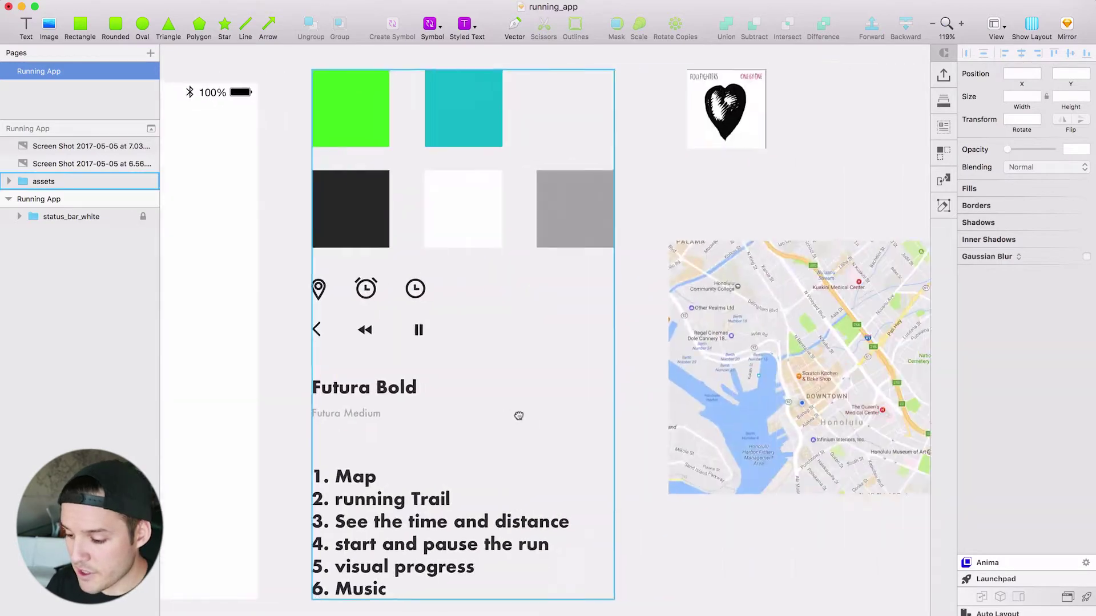
{"action": "left_click", "coordinate": [748, 368]}
{"action": "left_click_drag", "start_coordinate": [747, 368], "coordinate": [364, 221]}
{"action": "left_click_drag", "start_coordinate": [57, 198], "coordinate": [57, 230]}
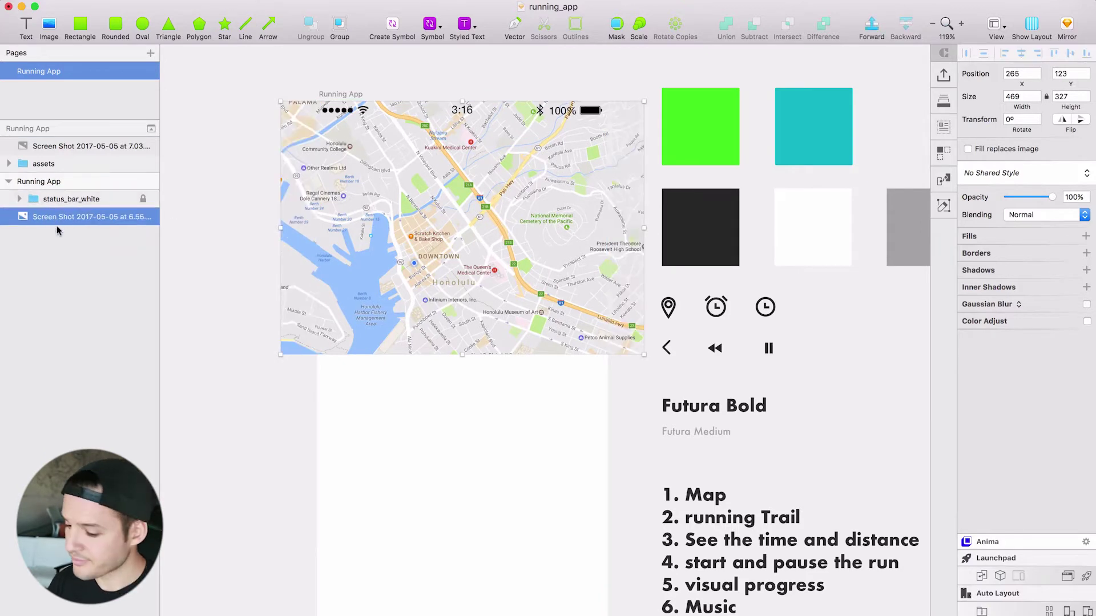
Nest the map screenshot inside the Running App artboard and position it at X -47, Y 0.
{"action": "left_click_drag", "start_coordinate": [346, 238], "coordinate": [435, 252]}
{"action": "left_click_drag", "start_coordinate": [52, 215], "coordinate": [44, 196]}
{"action": "left_click", "coordinate": [121, 246]}
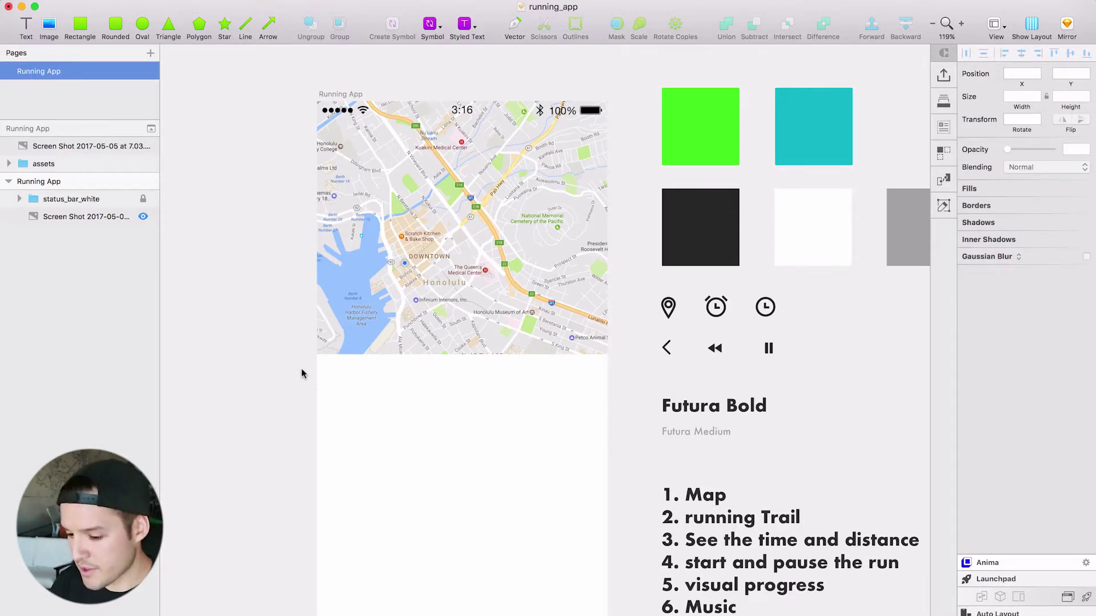
{"action": "left_click", "coordinate": [379, 350]}
{"action": "left_click_drag", "start_coordinate": [454, 307], "coordinate": [463, 305]}
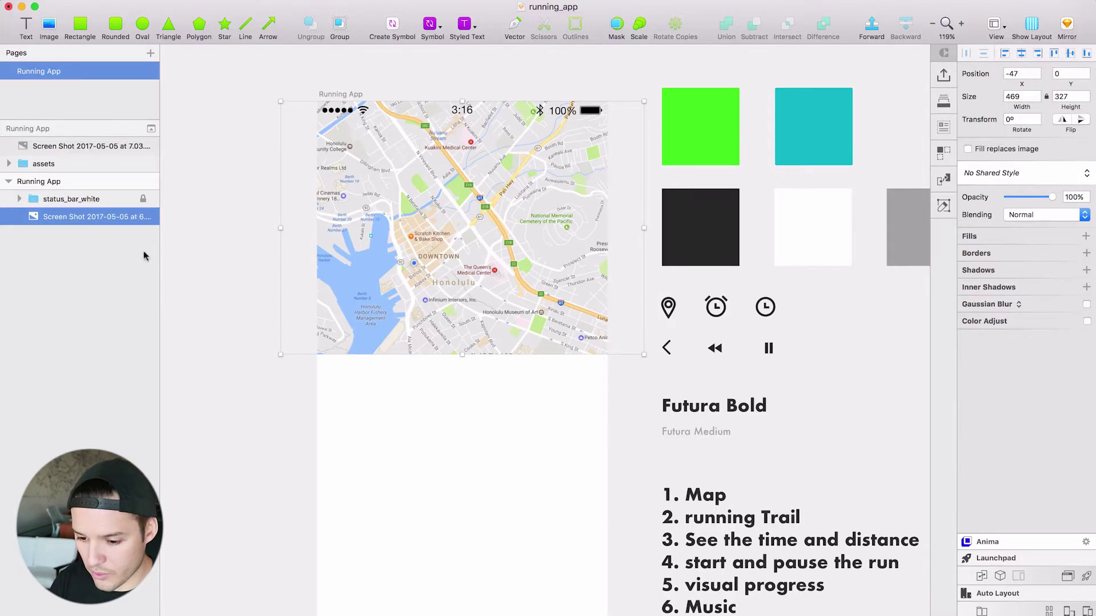
Draw a 375 × 355 rectangle across the top of the artboard and mask the map screenshot with it.
{"action": "left_click", "coordinate": [143, 216]}
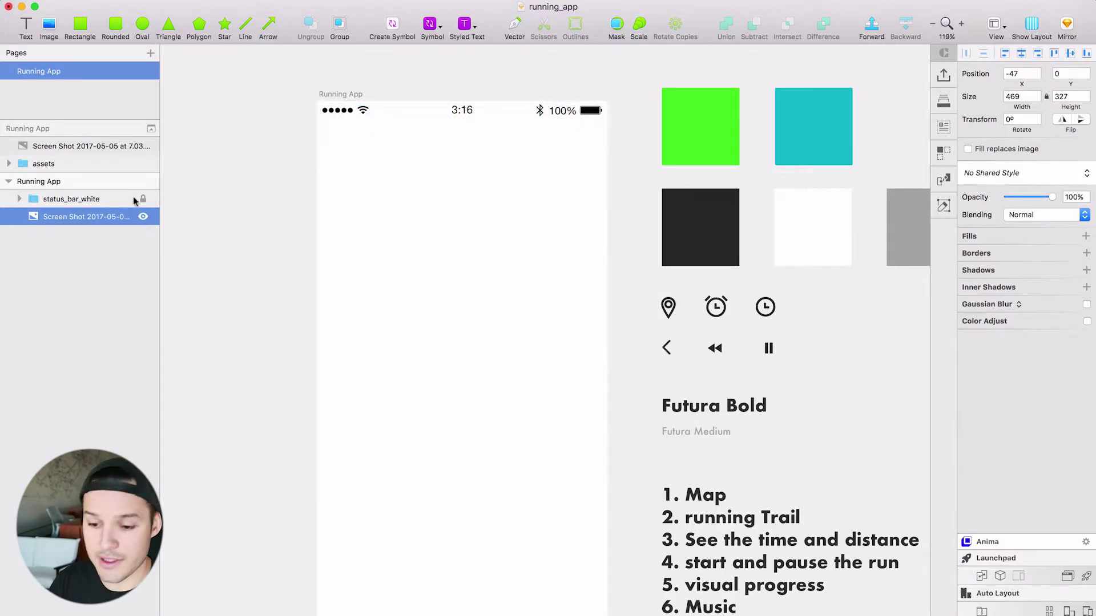
{"action": "left_click", "coordinate": [89, 24]}
{"action": "left_click_drag", "start_coordinate": [317, 102], "coordinate": [608, 377]}
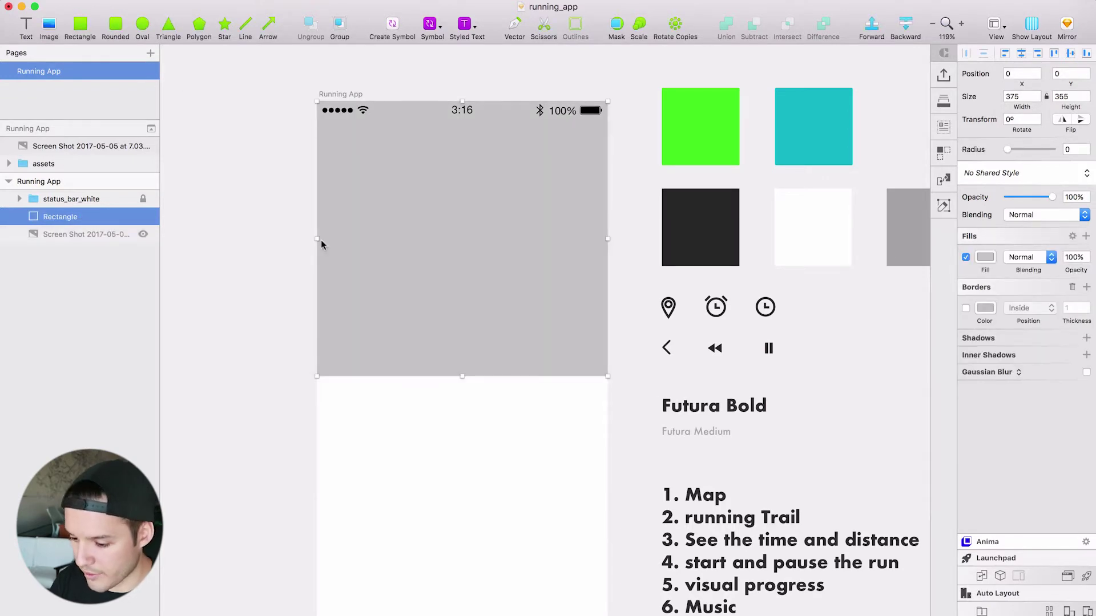
{"action": "left_click_drag", "start_coordinate": [85, 218], "coordinate": [86, 240]}
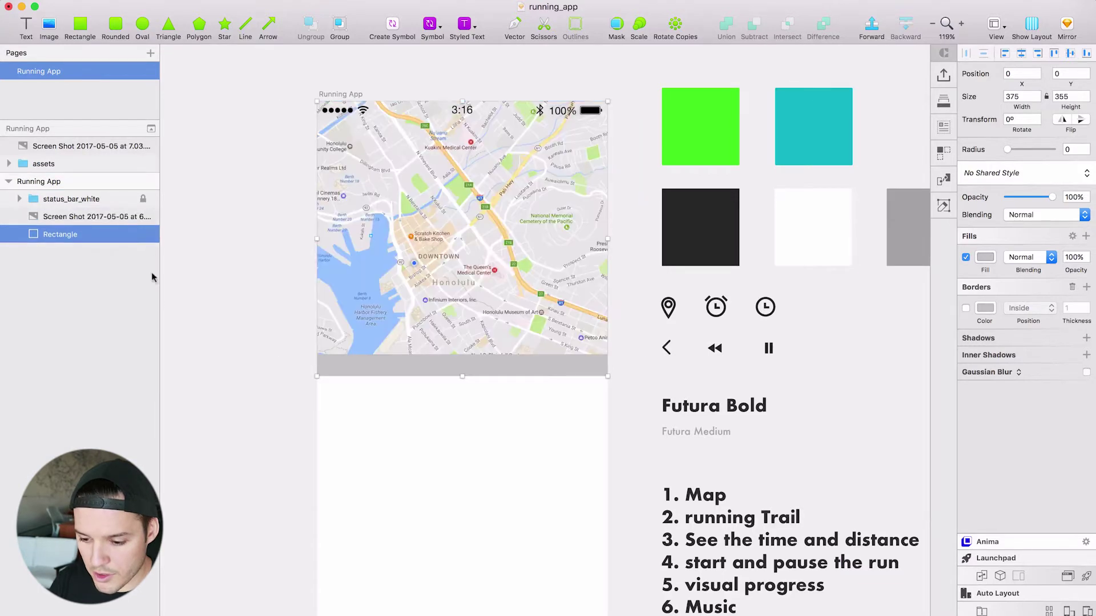
{"action": "left_click", "coordinate": [114, 216], "text": "shift"}
{"action": "key", "text": "ctrl+super+m"}
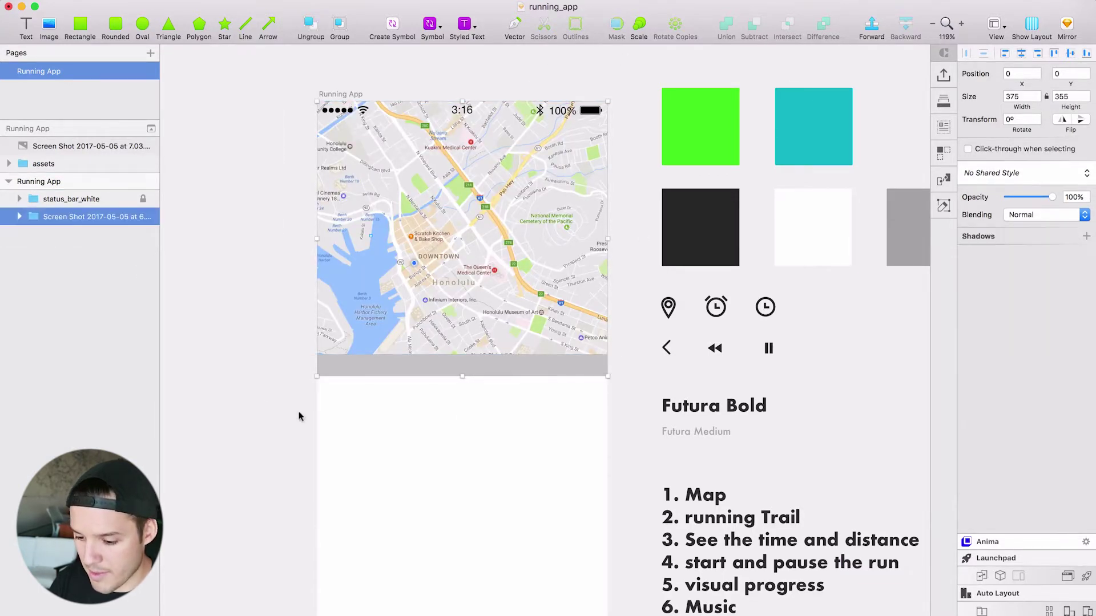
Enlarge the map image and reposition it within its mask so that it fills the whole rectangle.
{"action": "left_click_drag", "start_coordinate": [280, 354], "coordinate": [207, 437]}
{"action": "left_click_drag", "start_coordinate": [372, 343], "coordinate": [377, 321]}
{"action": "left_click", "coordinate": [282, 460]}
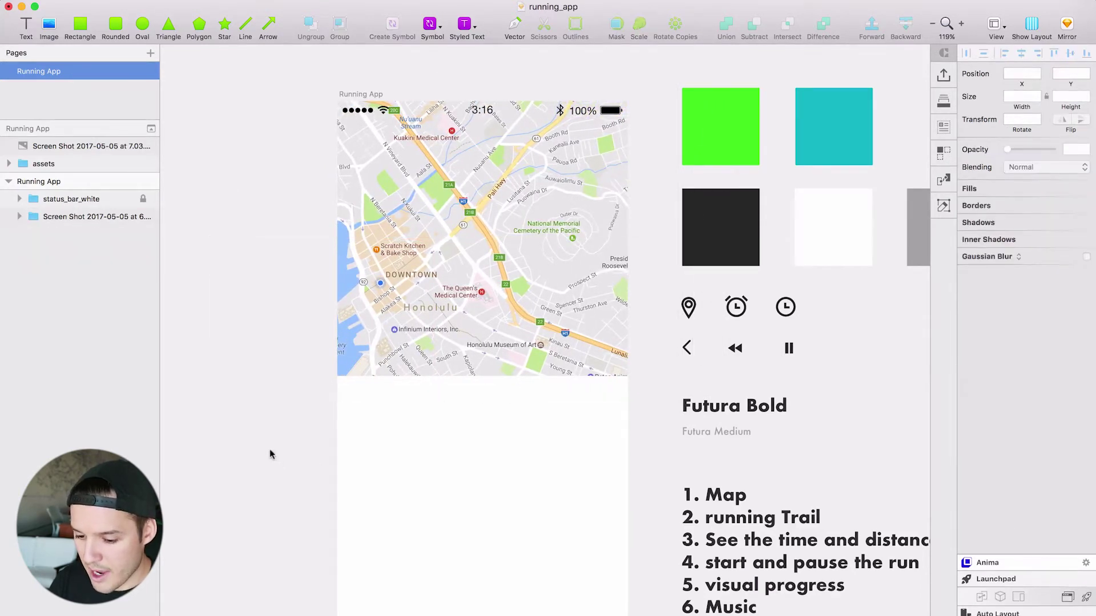
Rename the masked screenshot group as "map".
{"action": "left_click", "coordinate": [62, 217]}
{"action": "double_click", "coordinate": [64, 217]}
{"action": "type", "text": "map"}
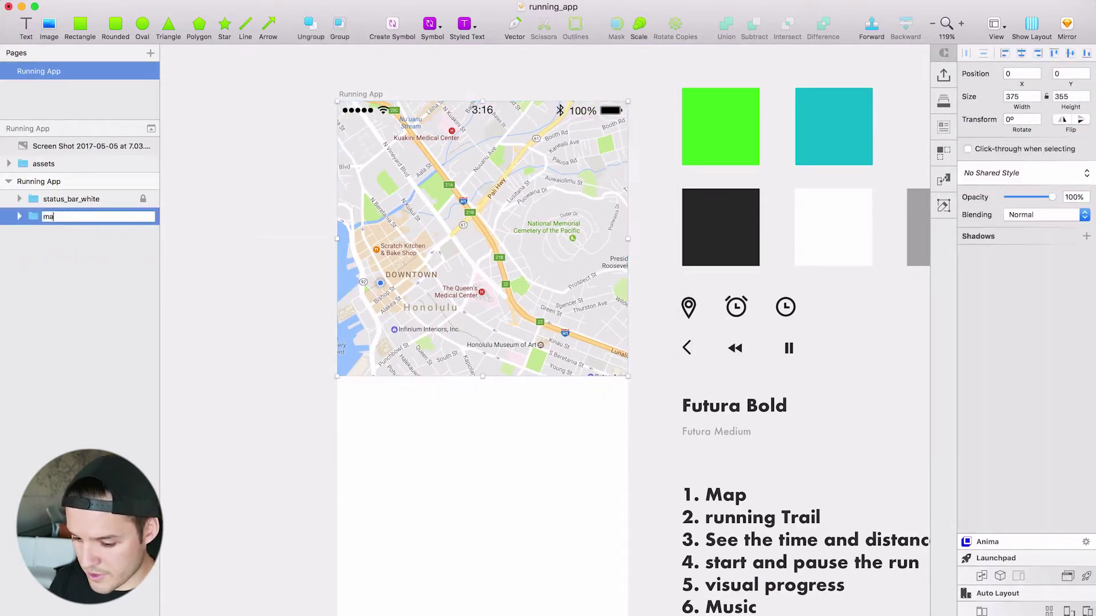
{"action": "key", "text": "Return"}
Duplicate the mask rectangle above the map screenshot within the map group.
{"action": "left_click", "coordinate": [19, 216]}
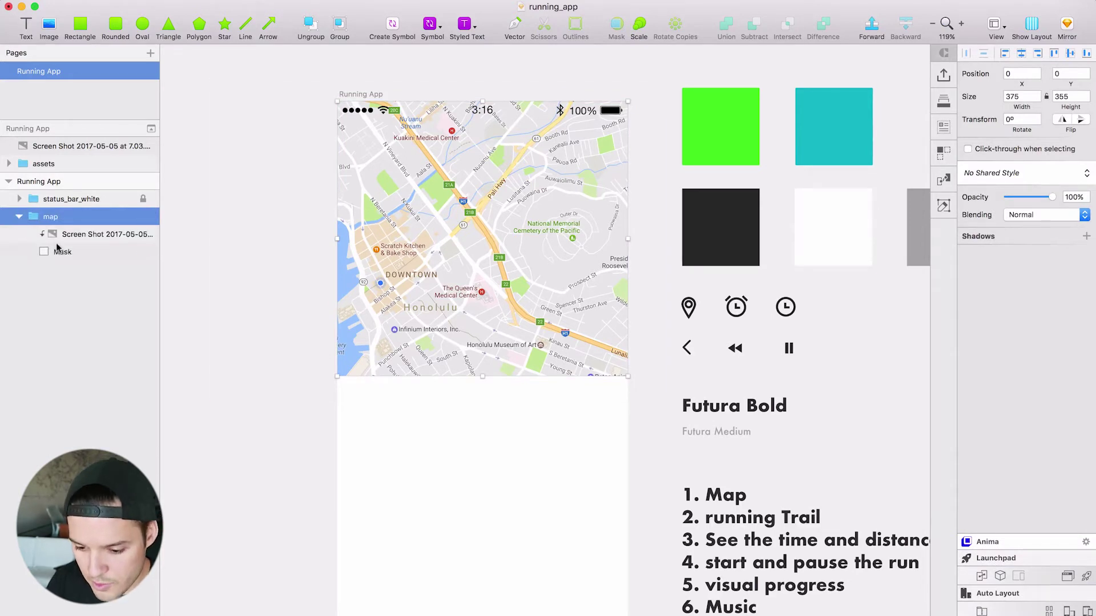
{"action": "left_click", "coordinate": [68, 252]}
{"action": "left_click_drag", "start_coordinate": [72, 257], "coordinate": [75, 228]}
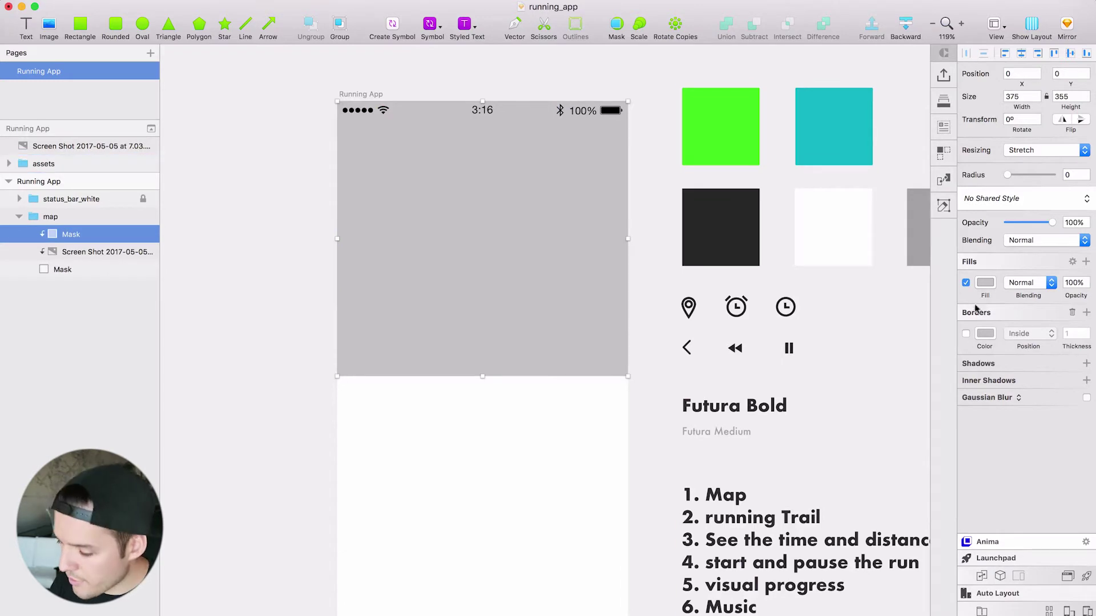
Fill the duplicated mask rectangle with the semi-transparent white linear gradient preset.
{"action": "left_click", "coordinate": [985, 283]}
{"action": "left_click_drag", "start_coordinate": [1005, 385], "coordinate": [907, 303]}
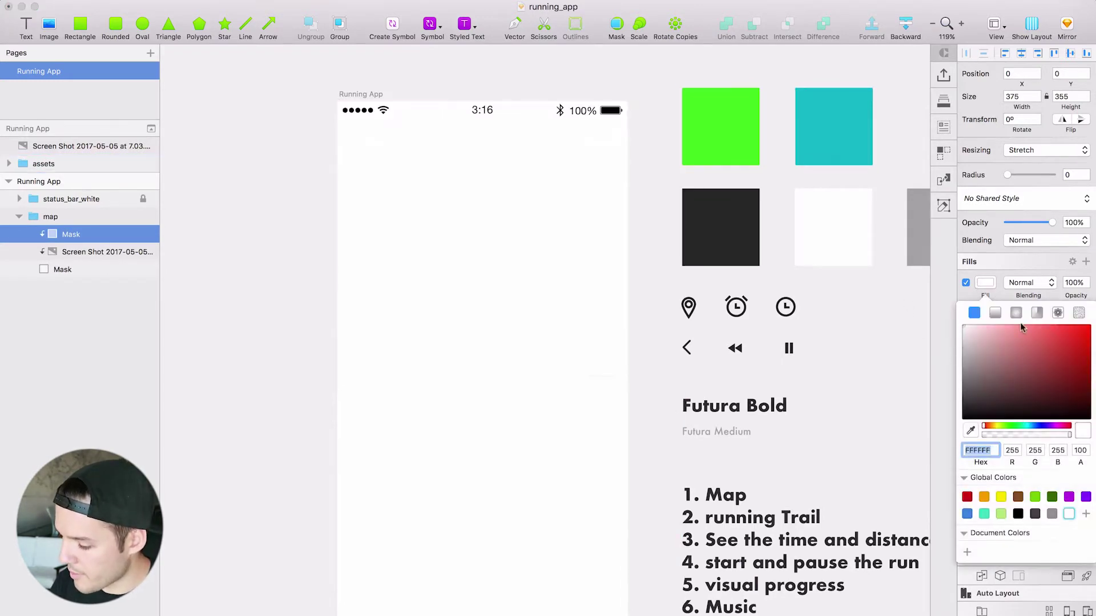
{"action": "left_click", "coordinate": [995, 313]}
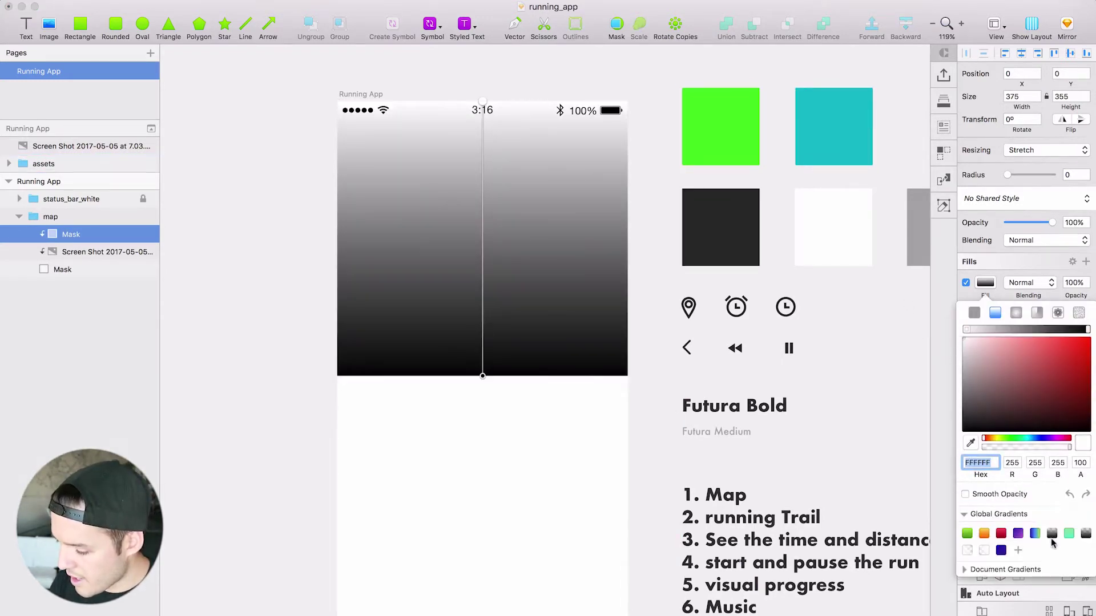
{"action": "left_click", "coordinate": [1052, 535]}
{"action": "left_click", "coordinate": [983, 550]}
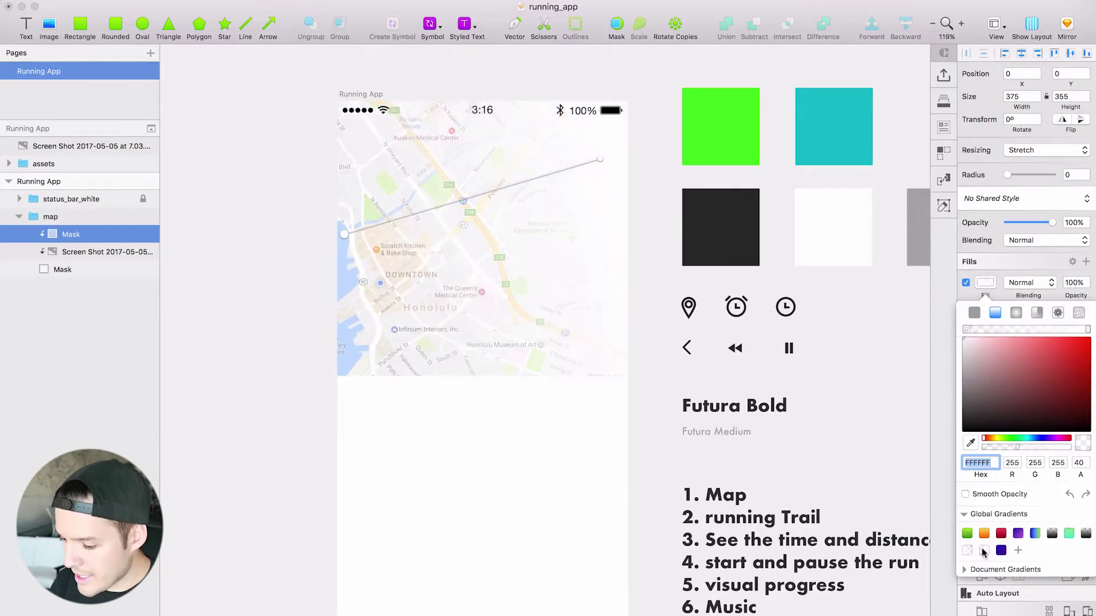
Reposition the gradient's end points into a vertical line so the map fades downward into solid white above its lower edge.
{"action": "left_click_drag", "start_coordinate": [600, 168], "coordinate": [502, 347]}
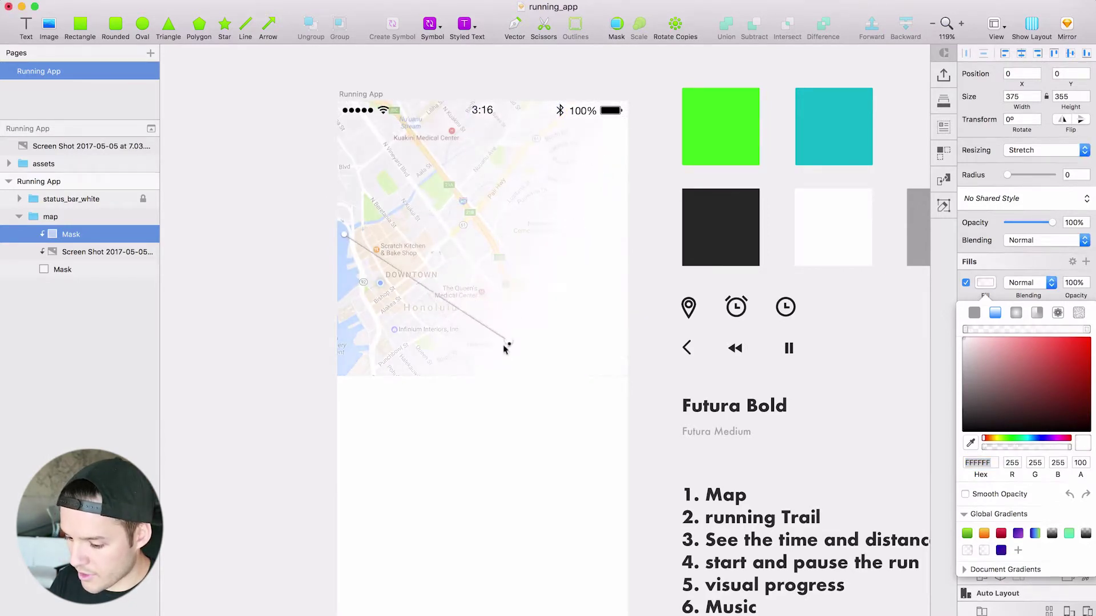
{"action": "left_click_drag", "start_coordinate": [345, 237], "coordinate": [503, 189]}
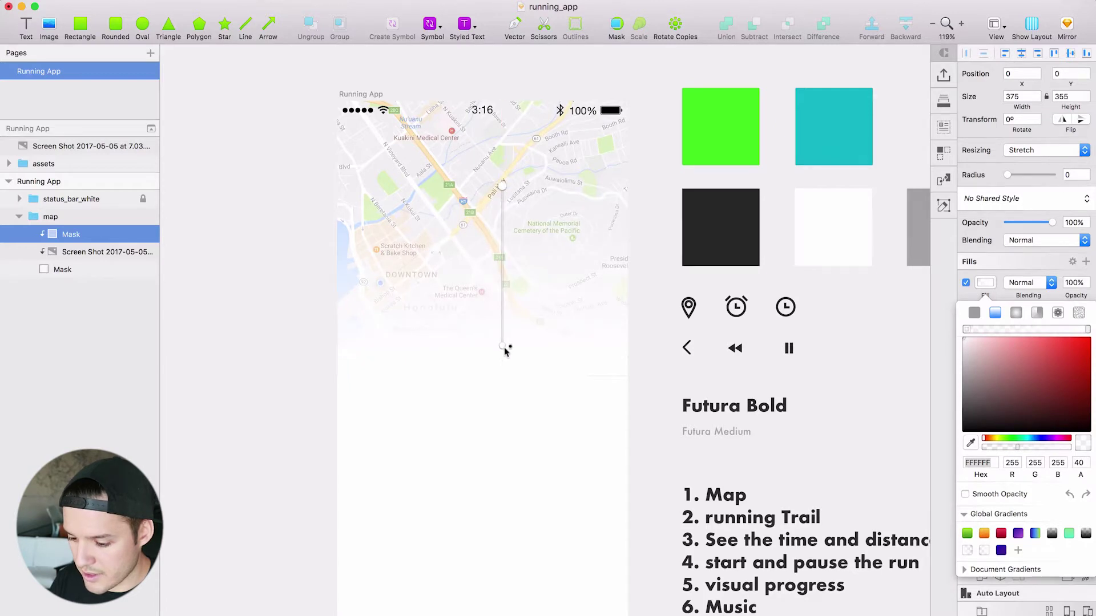
{"action": "mouse_move", "coordinate": [505, 350]}
{"action": "left_mouse_down"}
{"action": "mouse_move", "coordinate": [505, 305]}
{"action": "mouse_move", "coordinate": [504, 408]}
{"action": "mouse_move", "coordinate": [503, 329]}
{"action": "left_mouse_up"}
{"action": "left_click", "coordinate": [259, 348]}
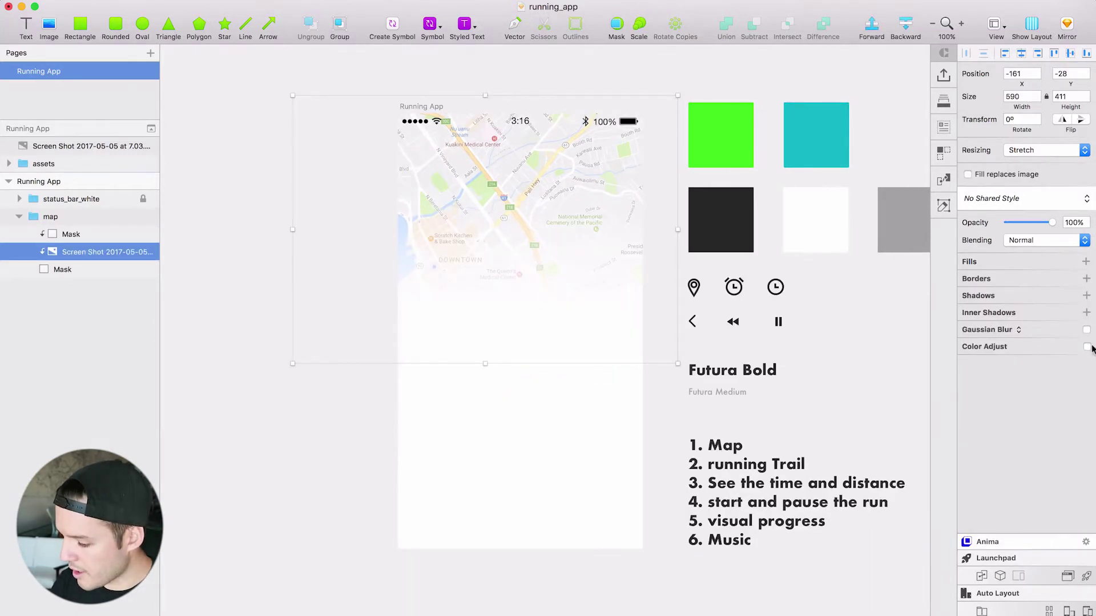
Enable Color Adjust on the map screenshot and set saturation to 0.9 and brightness to 0.07.
{"action": "left_click", "coordinate": [1087, 347]}
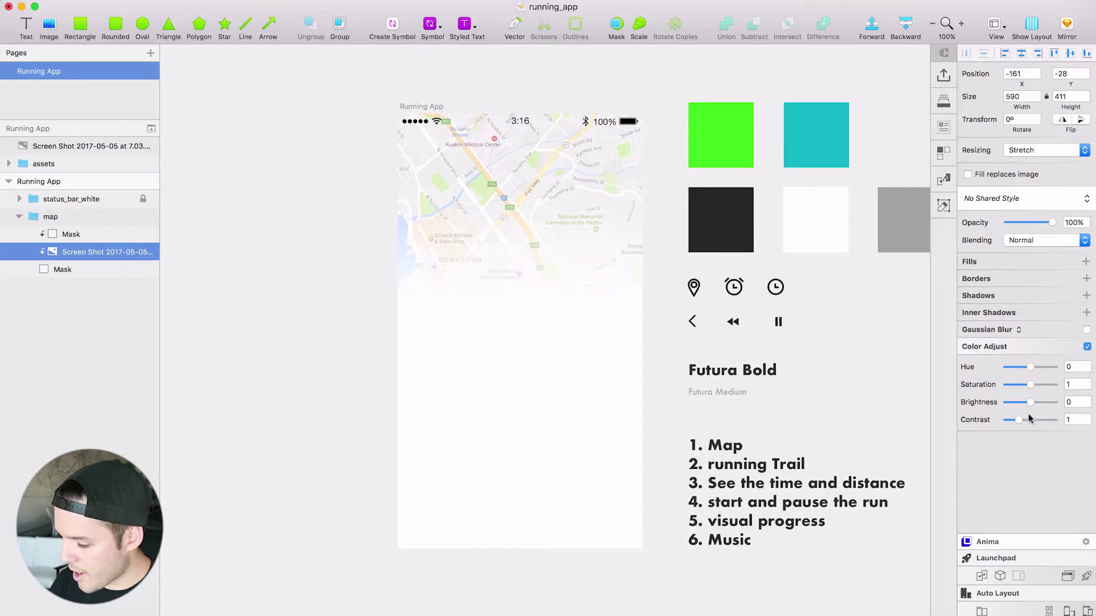
{"action": "left_click_drag", "start_coordinate": [1032, 406], "coordinate": [1036, 407]}
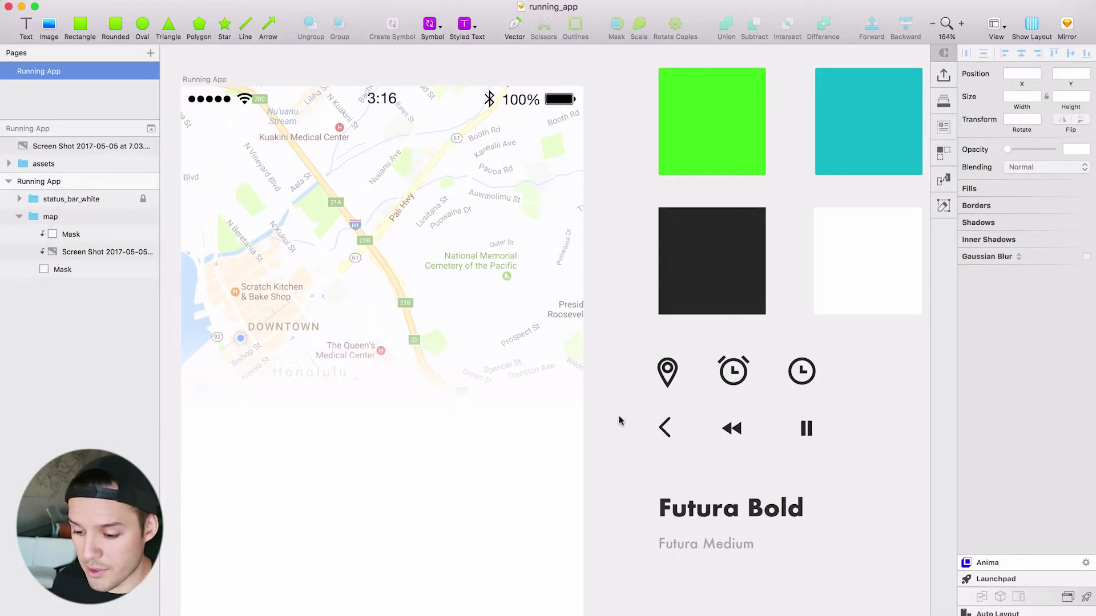
Shift the map screenshot 20 px to the right within its mask, to X -141.
{"action": "left_click", "coordinate": [452, 212]}
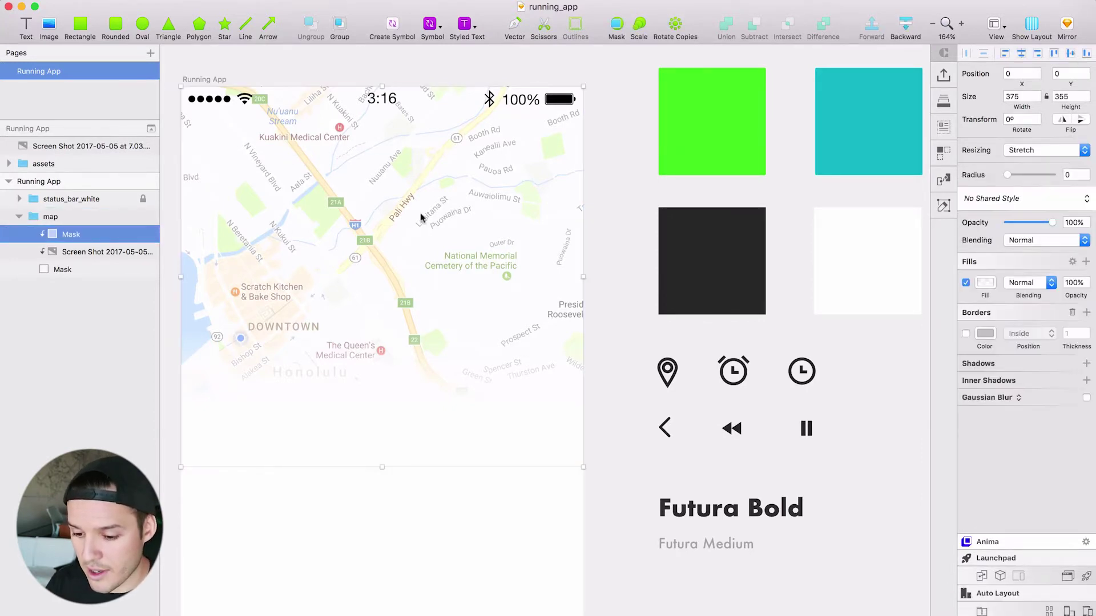
{"action": "left_click", "coordinate": [70, 257]}
{"action": "left_click_drag", "start_coordinate": [292, 262], "coordinate": [392, 263]}
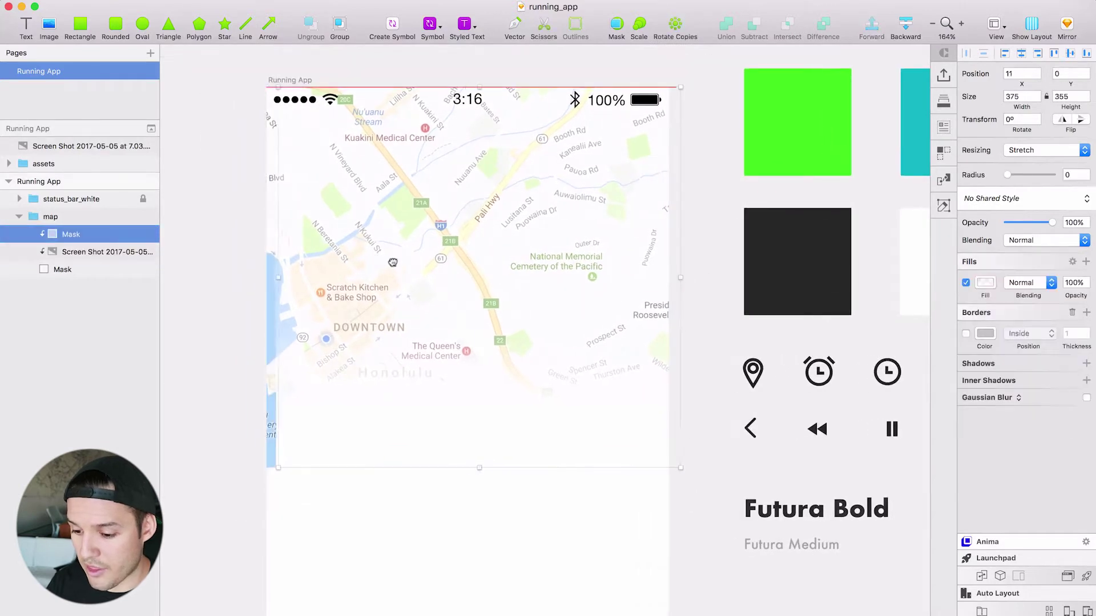
{"action": "left_click", "coordinate": [98, 254]}
{"action": "key", "text": "shift+Right"}
{"action": "key", "text": "shift+Right"}
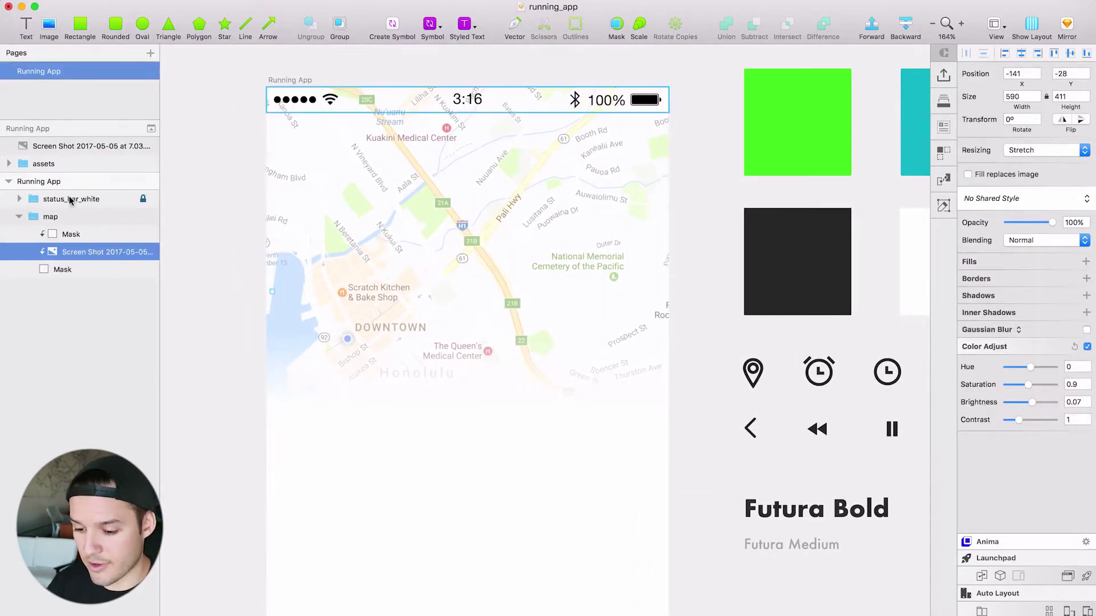
{"action": "left_click", "coordinate": [249, 170]}
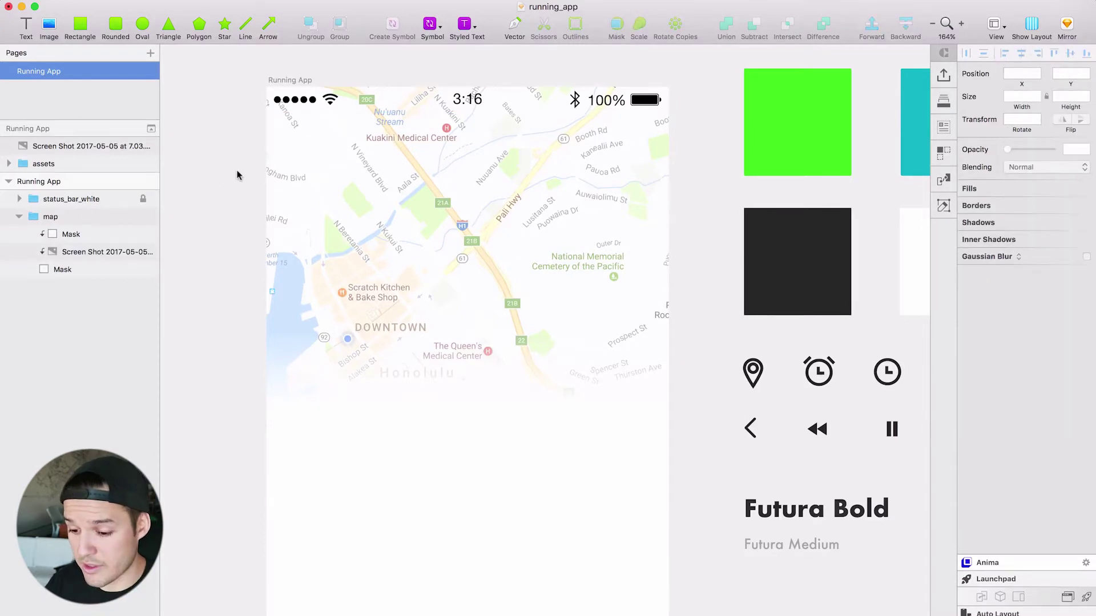
Draw a 40 × 40 circle at X 12, Y 33 below the status bar and collapse the map group.
{"action": "left_click", "coordinate": [143, 22]}
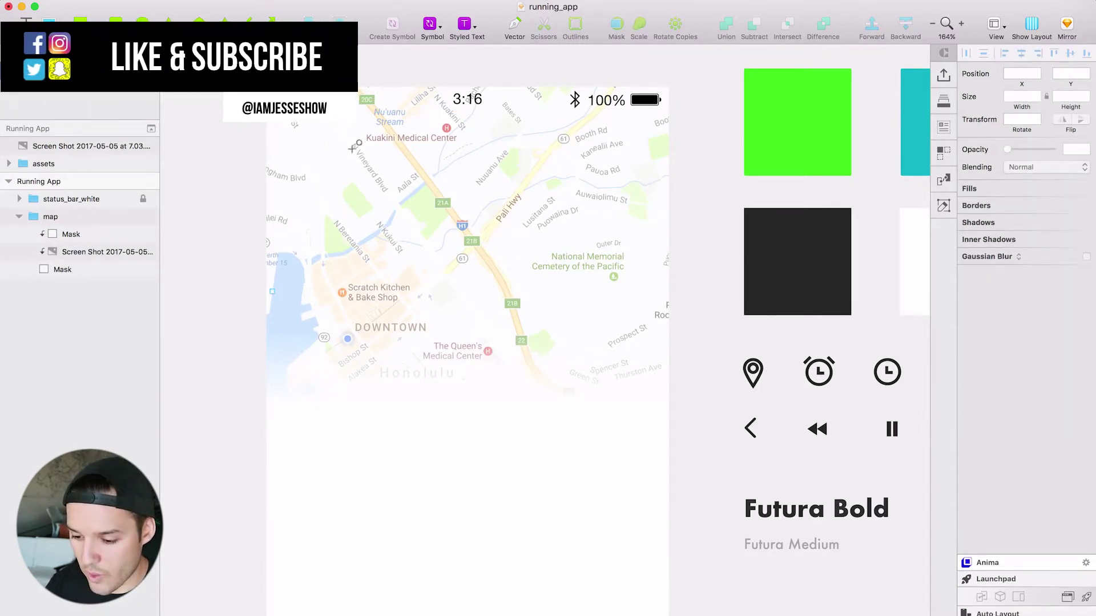
{"action": "mouse_move", "coordinate": [279, 122]}
{"action": "left_mouse_down"}
{"action": "mouse_move", "coordinate": [327, 161]}
{"action": "mouse_move", "coordinate": [320, 149]}
{"action": "left_mouse_up"}
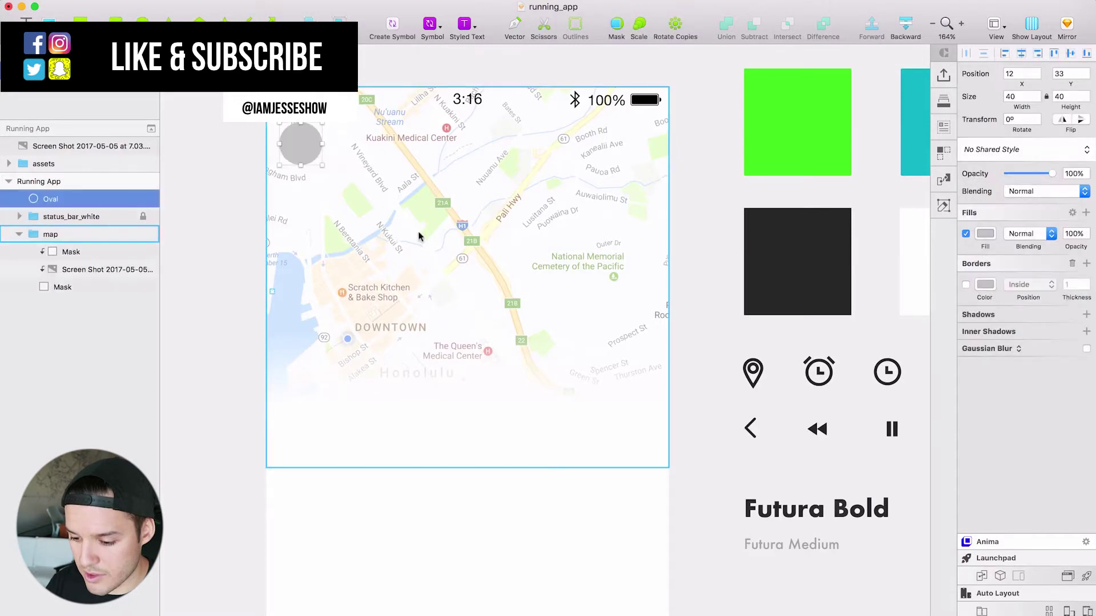
{"action": "left_click", "coordinate": [19, 234]}
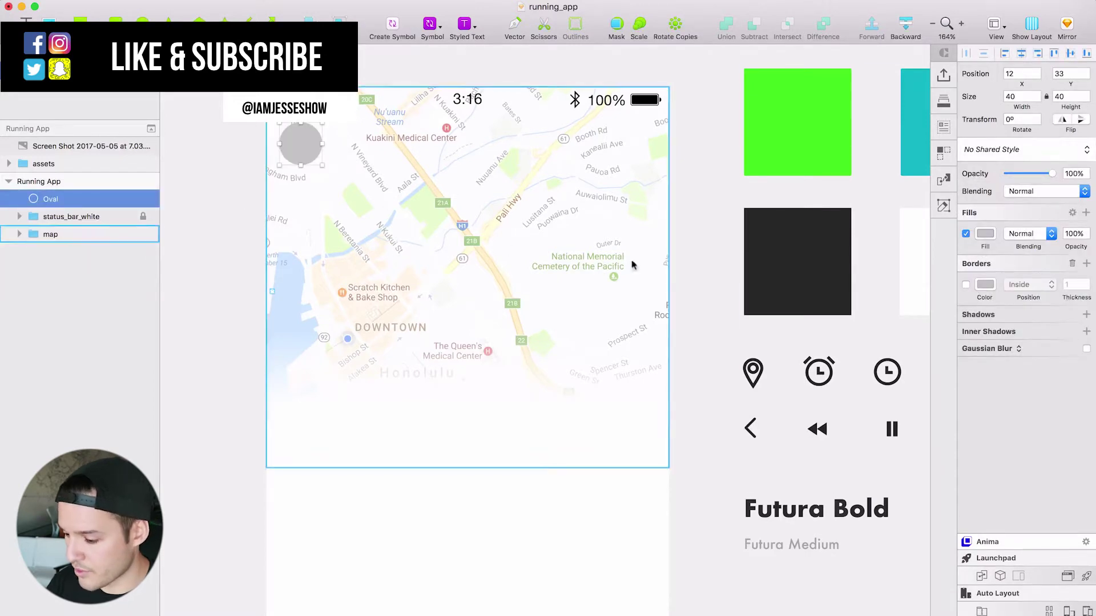
Fill the circle with white (FFFFFF) and add a black shadow at 10% opacity.
{"action": "left_click", "coordinate": [986, 234]}
{"action": "left_click_drag", "start_coordinate": [1022, 312], "coordinate": [918, 249]}
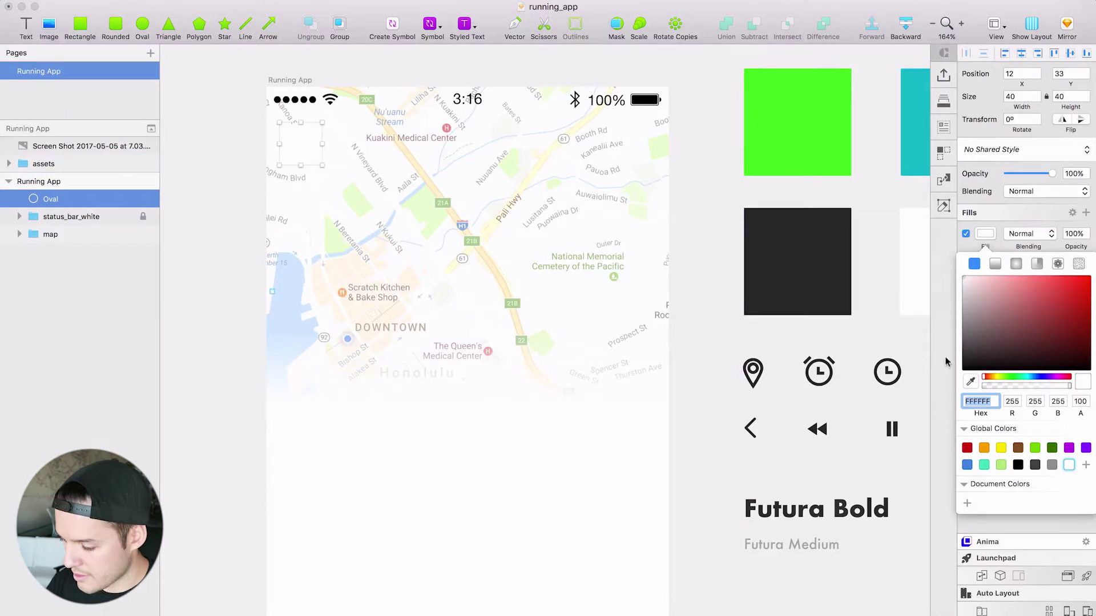
{"action": "left_click", "coordinate": [1003, 528]}
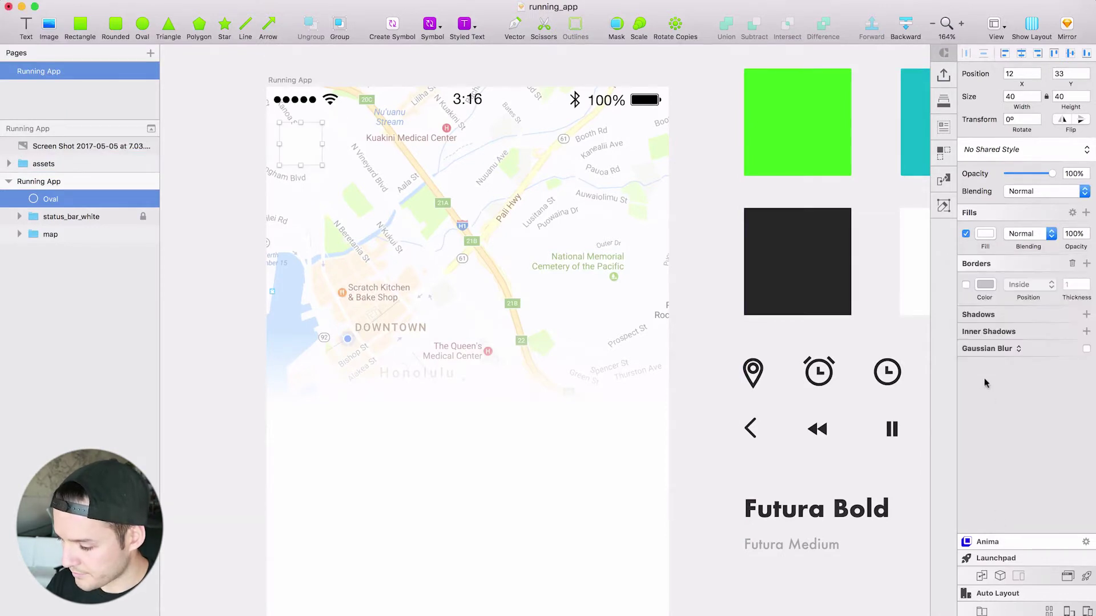
{"action": "left_click", "coordinate": [1015, 316]}
{"action": "left_click", "coordinate": [985, 334]}
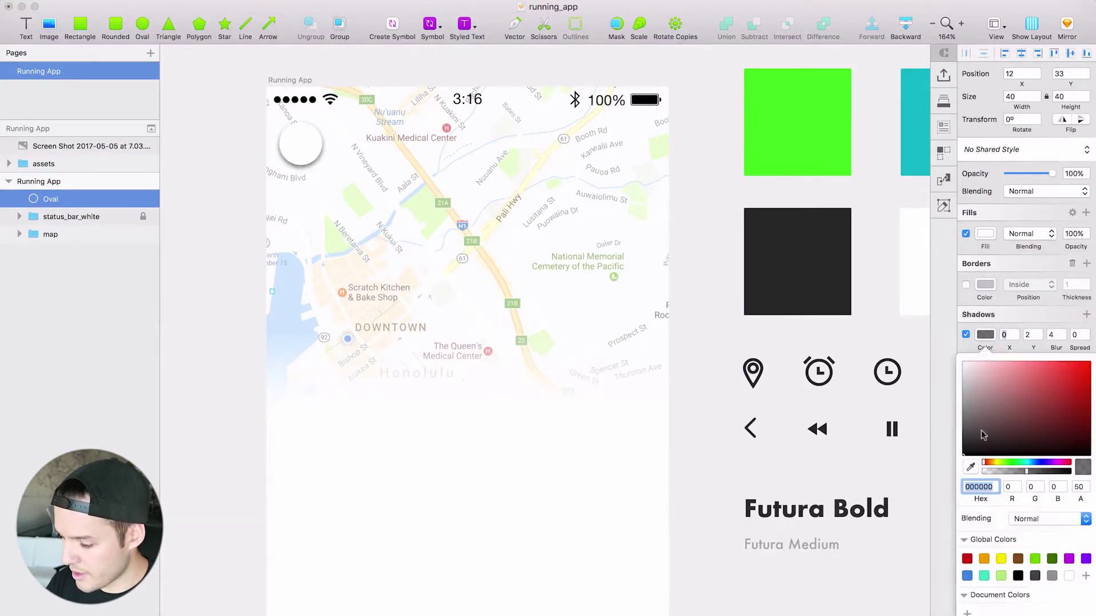
{"action": "left_click", "coordinate": [991, 471]}
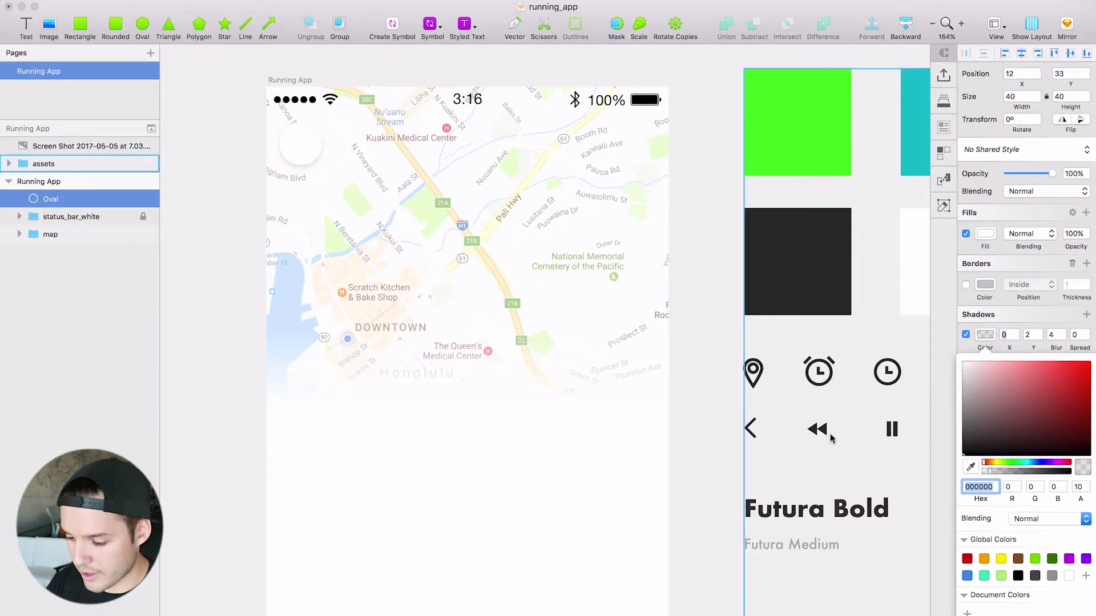
Paste a copy of the back arrow icon onto the circle and centre the two horizontally and vertically.
{"action": "left_click", "coordinate": [750, 433]}
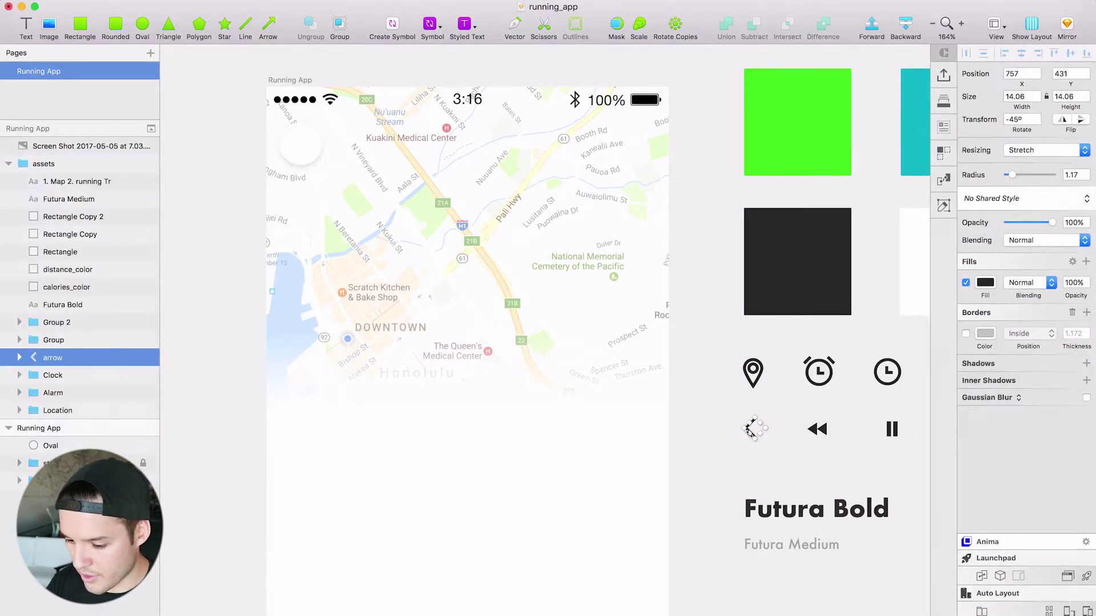
{"action": "right_click", "coordinate": [294, 144]}
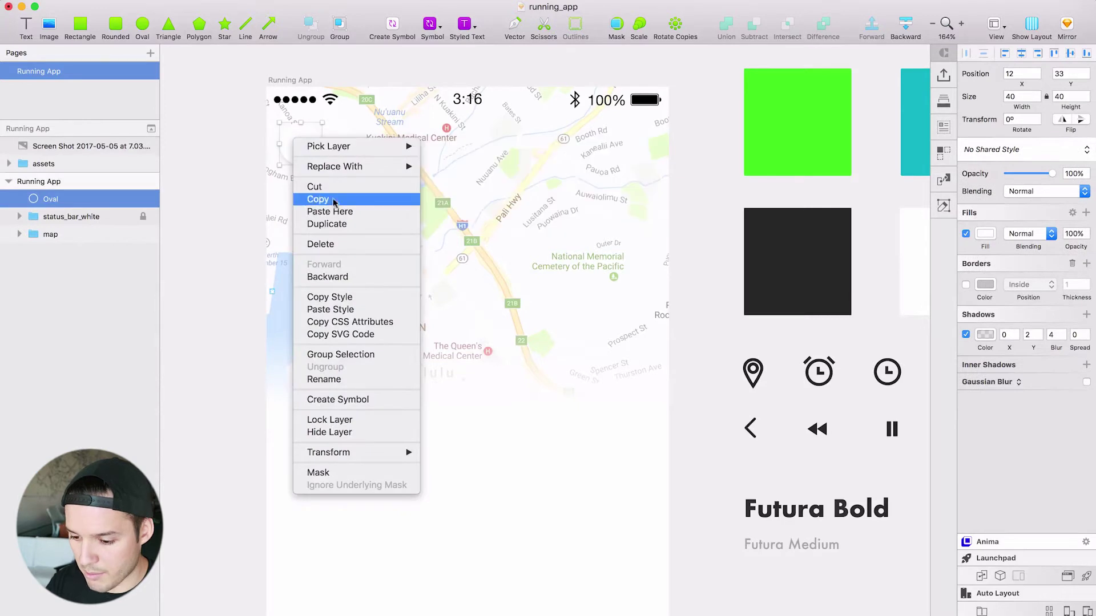
{"action": "left_click", "coordinate": [325, 212]}
{"action": "left_click", "coordinate": [311, 136], "text": "shift"}
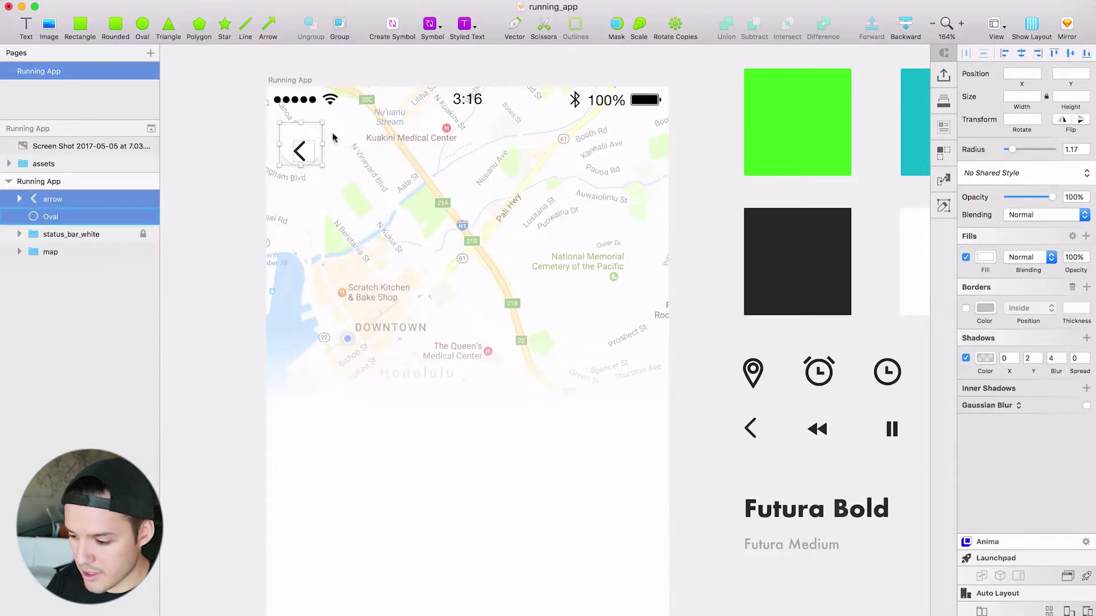
{"action": "left_click", "coordinate": [1021, 53]}
{"action": "left_click", "coordinate": [1069, 53]}
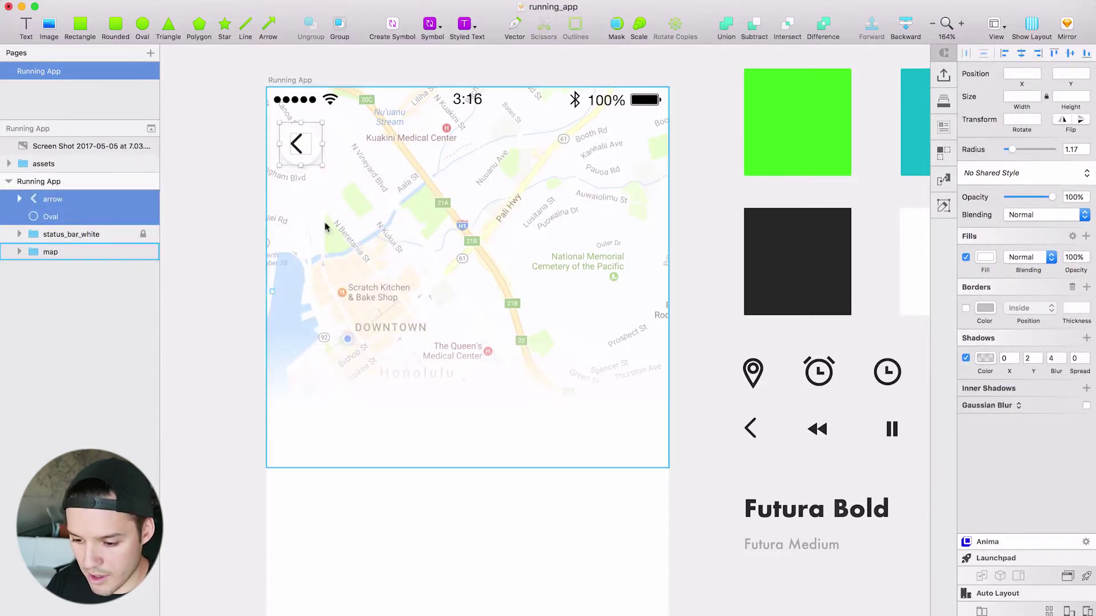
{"action": "left_click", "coordinate": [227, 198]}
Nudge the arrow 2 px to the right inside the circle, to X 24.09, for better visual centring.
{"action": "left_click", "coordinate": [296, 149]}
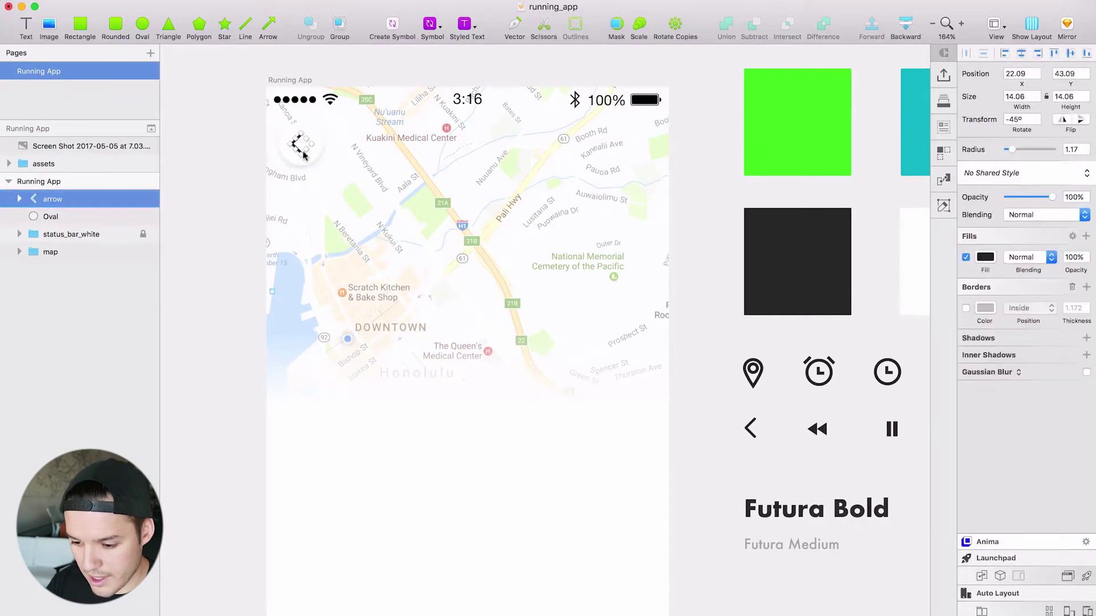
{"action": "key", "text": "super+2"}
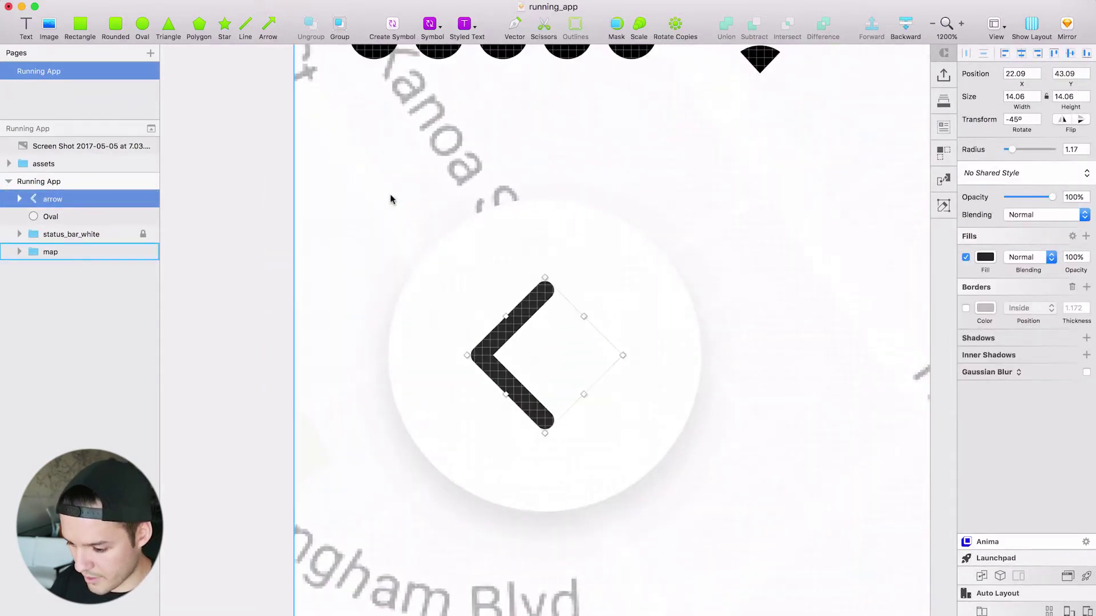
{"action": "key", "text": "Right"}
{"action": "key", "text": "Right"}
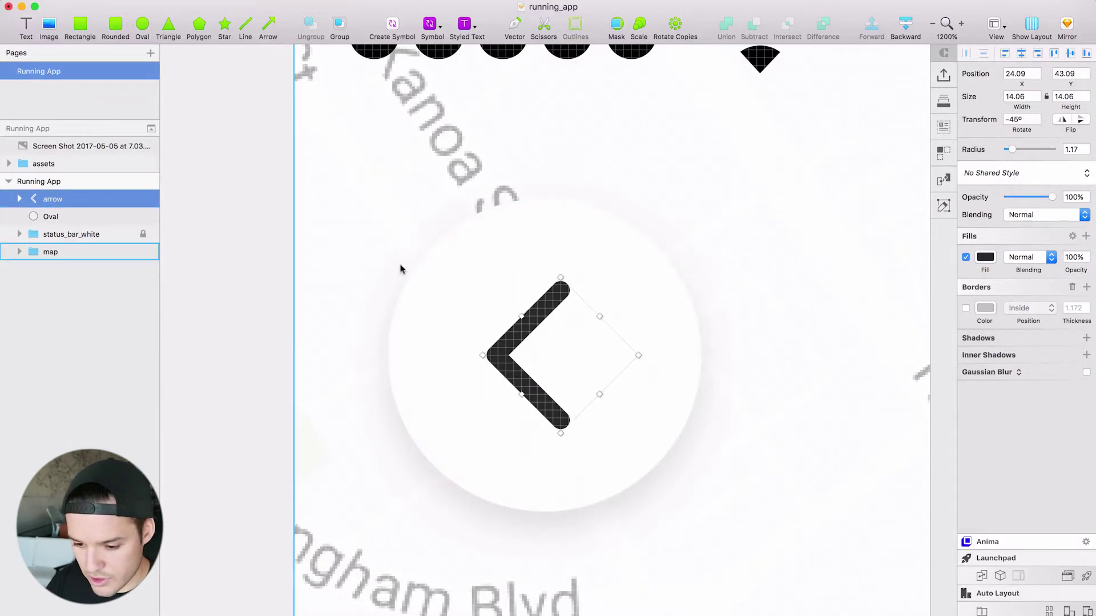
{"action": "left_click", "coordinate": [19, 200]}
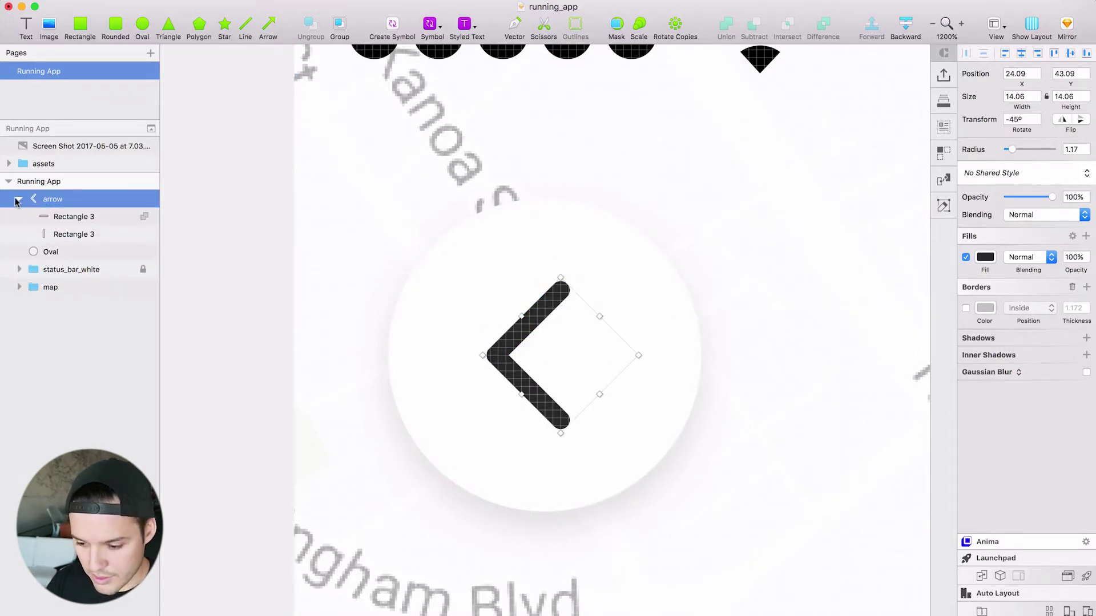
{"action": "left_click", "coordinate": [18, 200]}
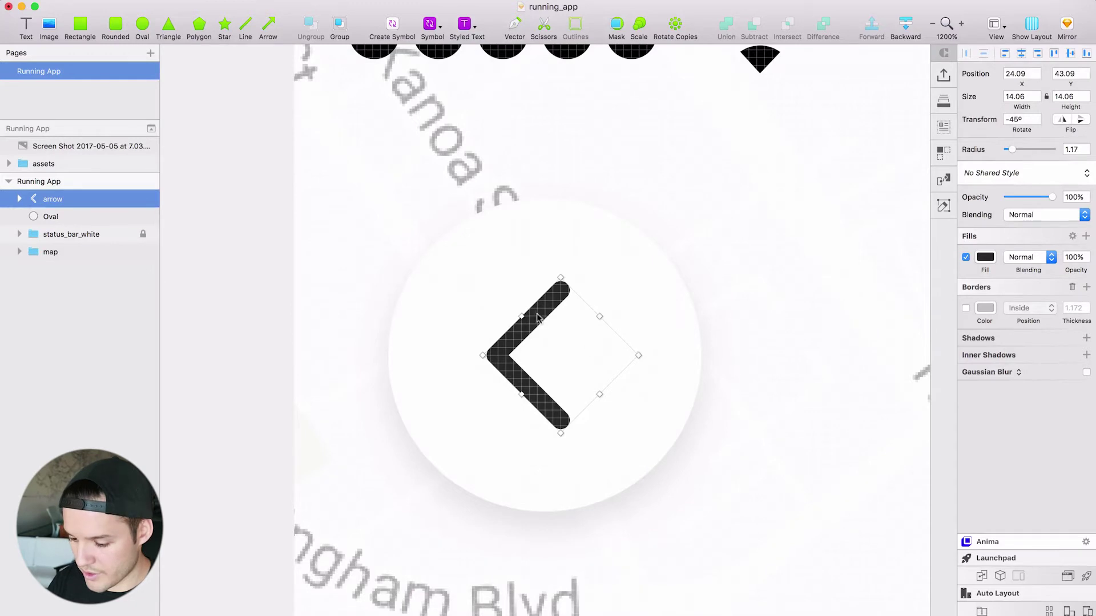
{"action": "key", "text": "super+minus"}
{"action": "key", "text": "super+minus"}
{"action": "key", "text": "super+minus"}
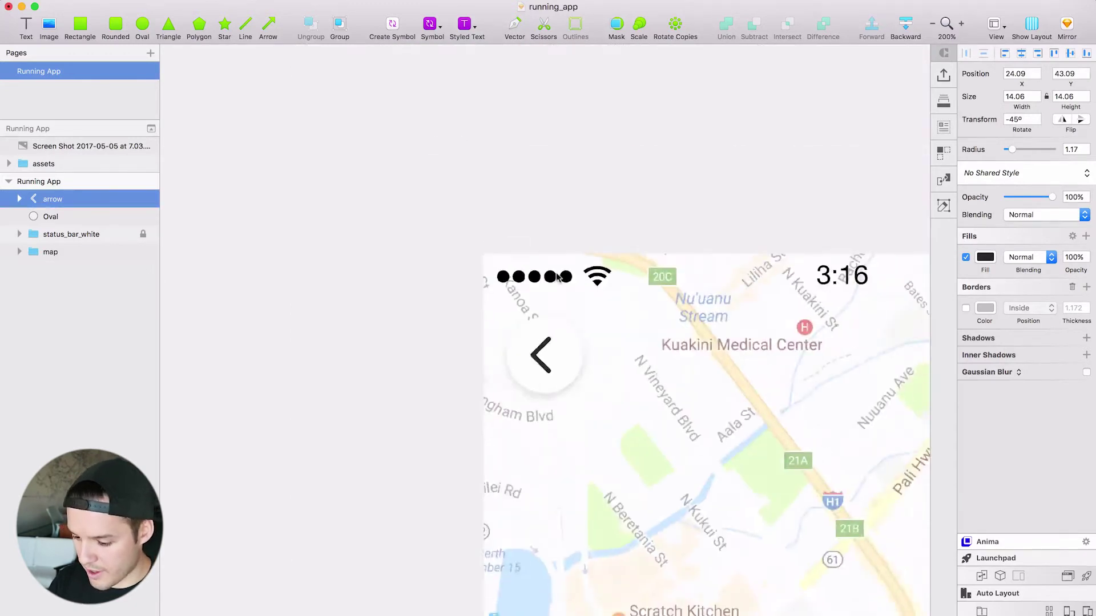
{"action": "left_click", "coordinate": [562, 234]}
Group the back arrow with its white circle and name the group "back".
{"action": "left_click_drag", "start_coordinate": [631, 254], "coordinate": [284, 47]}
{"action": "scroll", "coordinate": [319, 49], "scroll_direction": "left", "scroll_amount": 3}
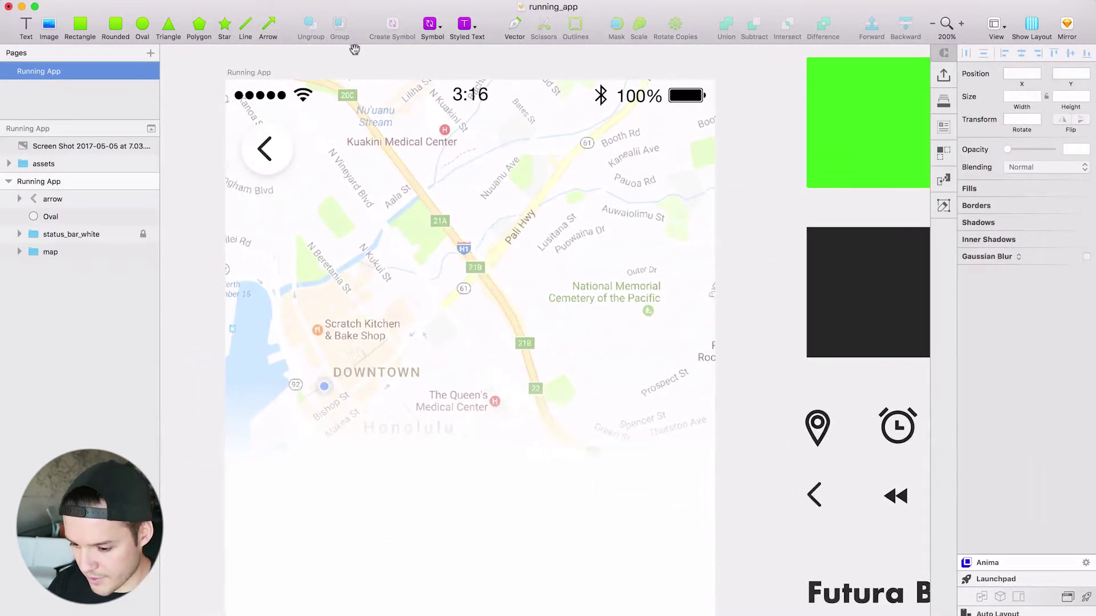
{"action": "left_click", "coordinate": [634, 213]}
{"action": "key", "text": "super+0"}
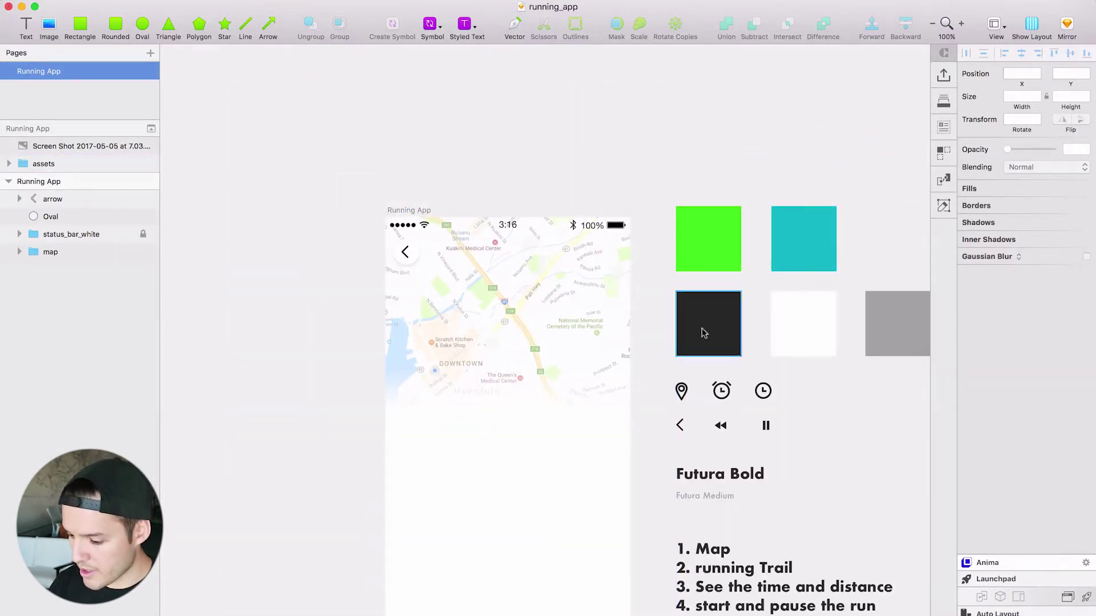
{"action": "key", "text": "z"}
{"action": "left_click_drag", "start_coordinate": [365, 212], "coordinate": [866, 502]}
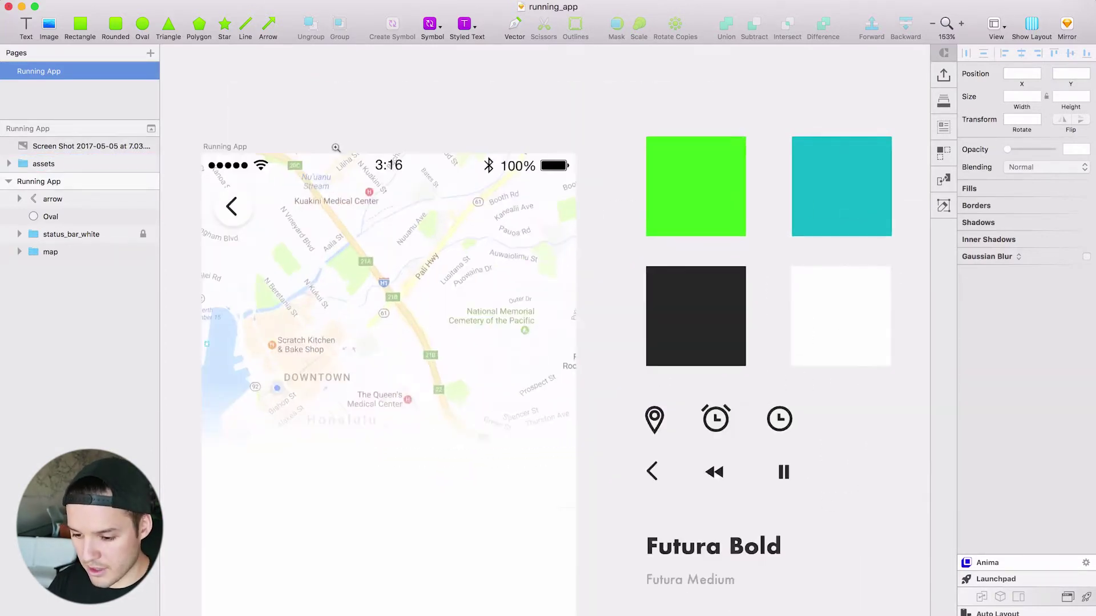
{"action": "left_click_drag", "start_coordinate": [382, 260], "coordinate": [385, 180]}
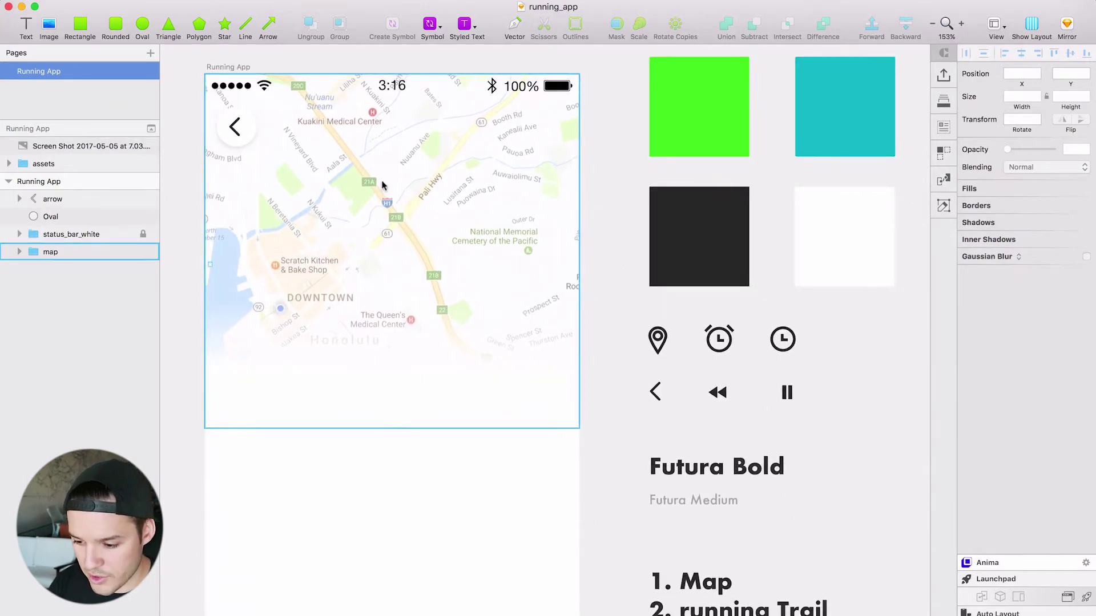
{"action": "left_click", "coordinate": [236, 127]}
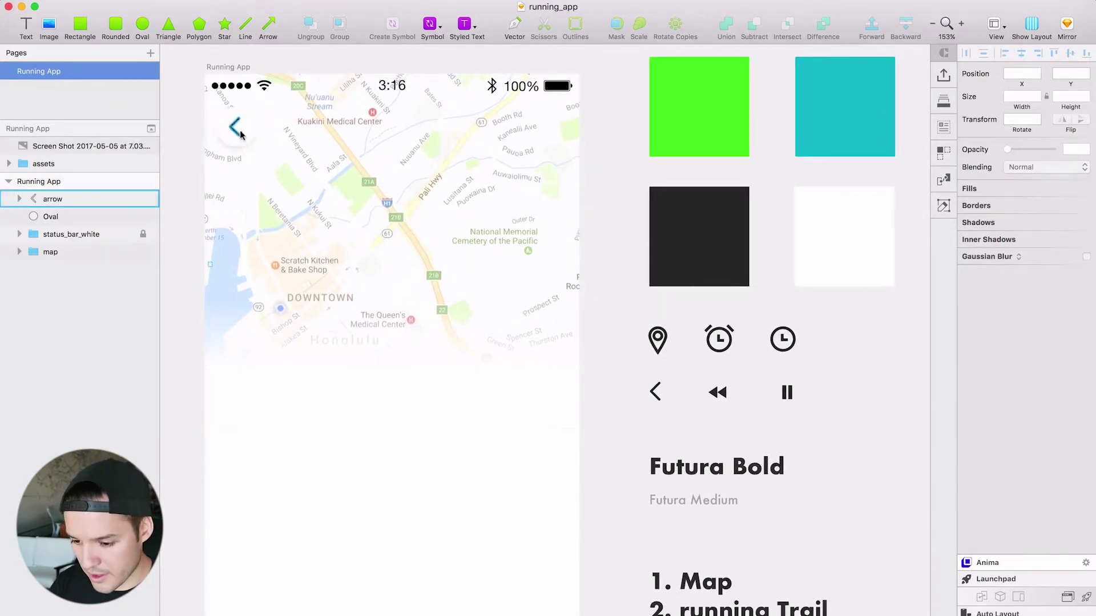
{"action": "left_click", "coordinate": [94, 218], "text": "shift"}
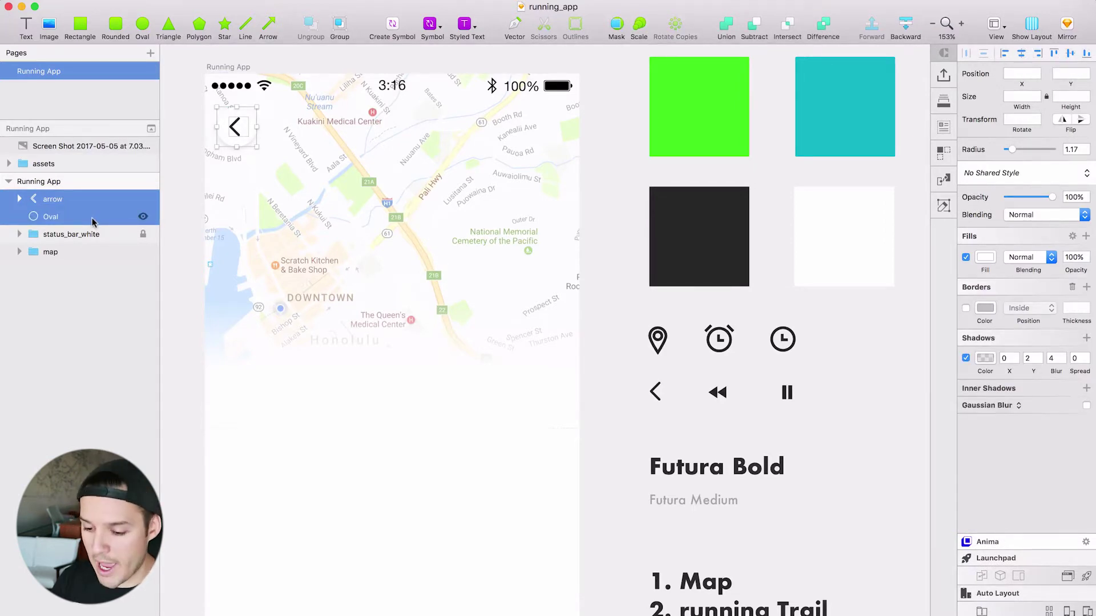
{"action": "key", "text": "super+g"}
{"action": "key", "text": "super+r"}
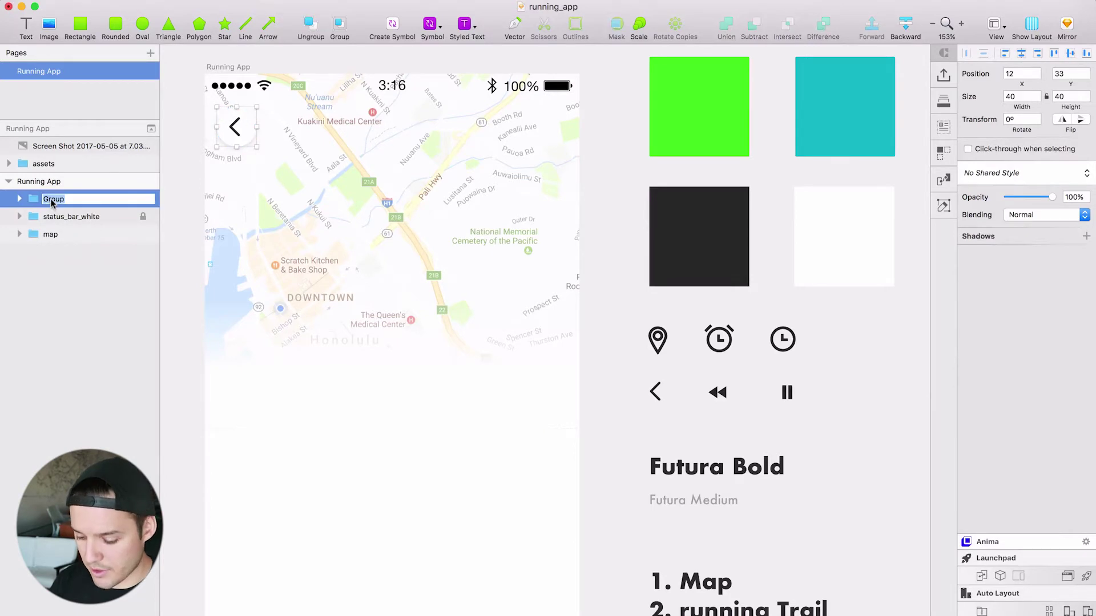
{"action": "type", "text": "back"}
{"action": "key", "text": "Return"}
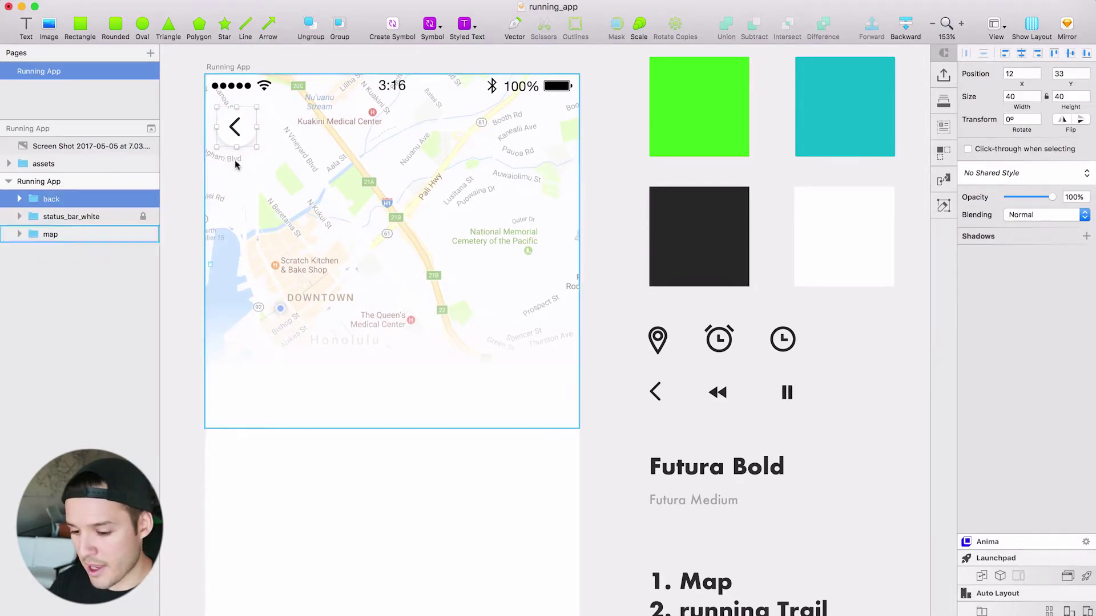
Duplicate the back button horizontally to X 323, Y 33 and delete the arrow from the copy.
{"action": "key", "text": "alt"}
{"action": "left_click_drag", "start_coordinate": [251, 132], "coordinate": [573, 137]}
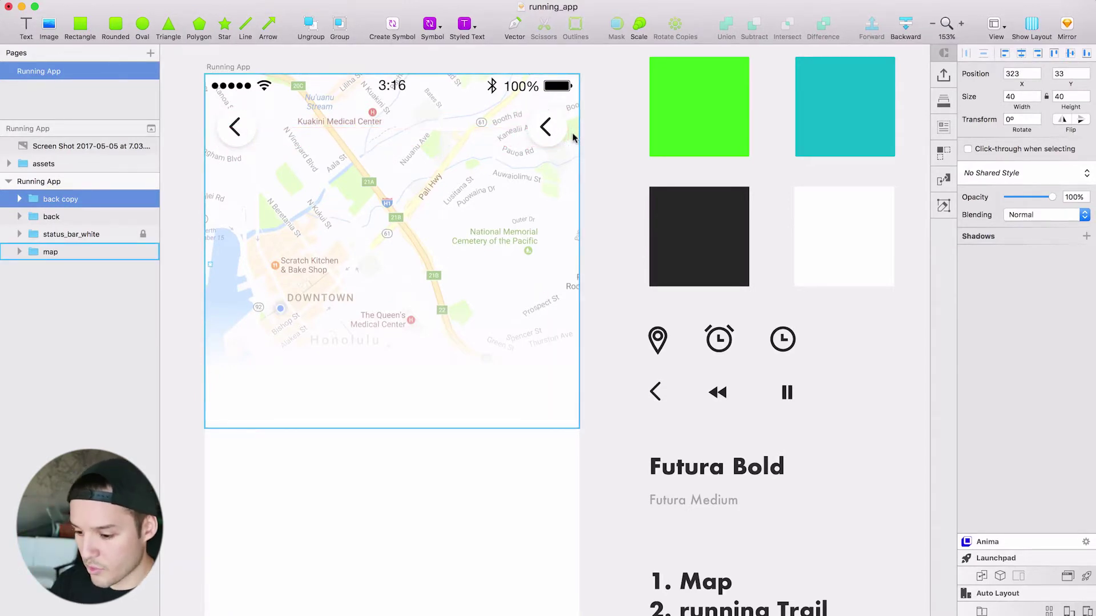
{"action": "double_click", "coordinate": [556, 138]}
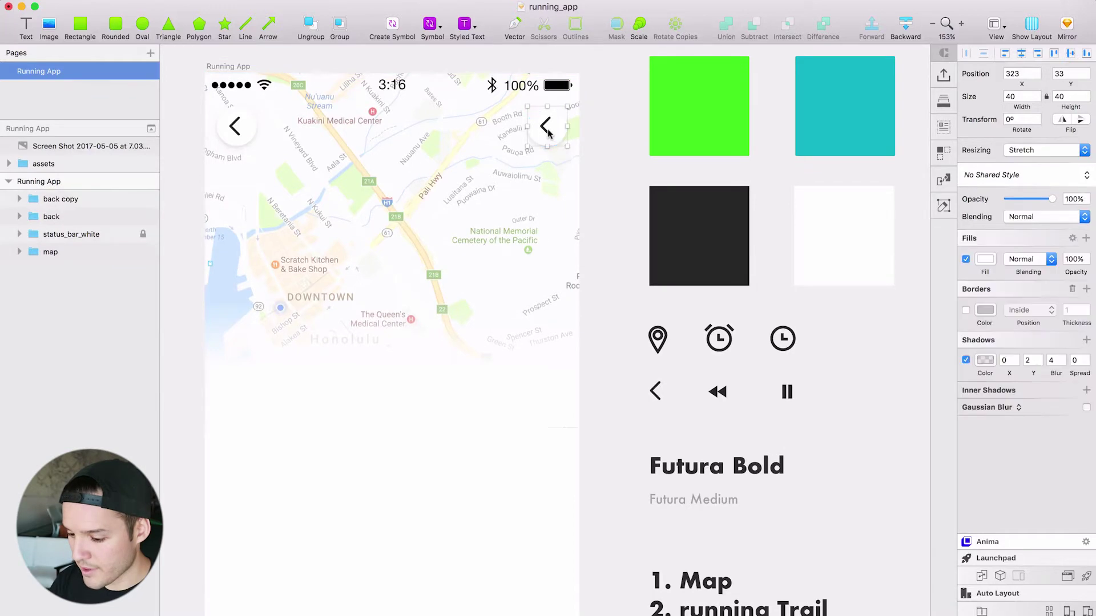
{"action": "left_click", "coordinate": [546, 129]}
{"action": "left_click", "coordinate": [48, 199]}
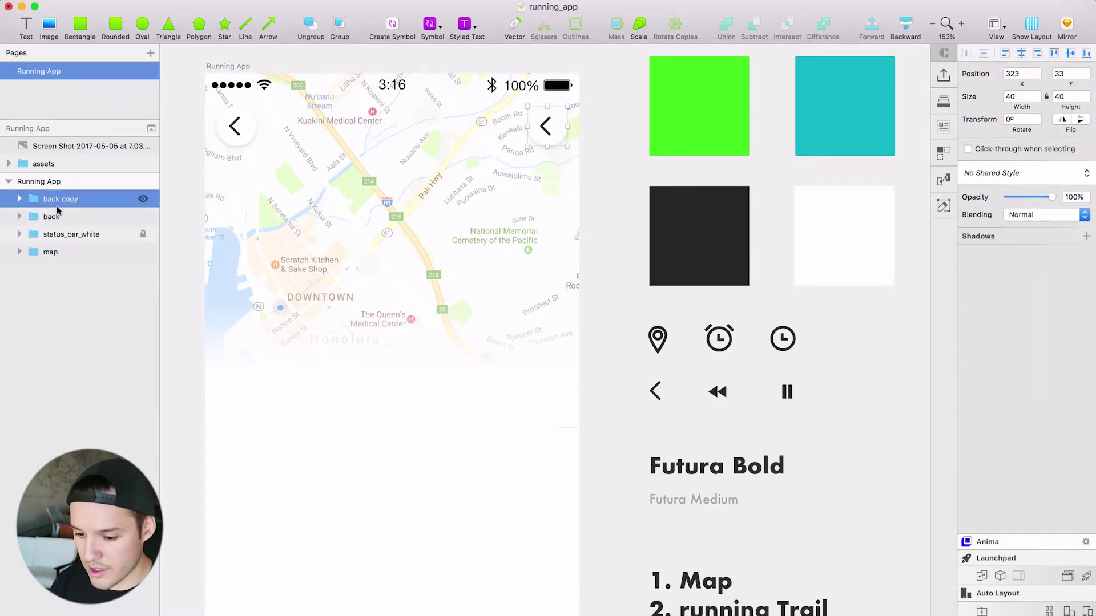
{"action": "left_click", "coordinate": [19, 198]}
{"action": "left_click", "coordinate": [60, 217]}
{"action": "key", "text": "Delete"}
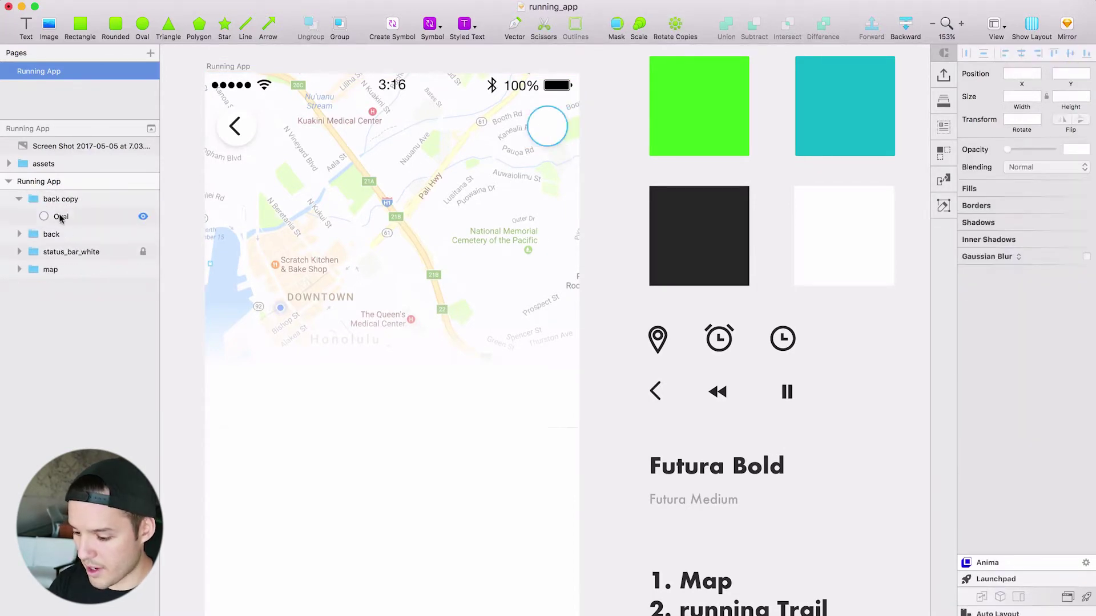
Paste a copy of the alarm icon from the assets onto the empty white circle.
{"action": "left_click", "coordinate": [721, 340]}
{"action": "double_click", "coordinate": [731, 340]}
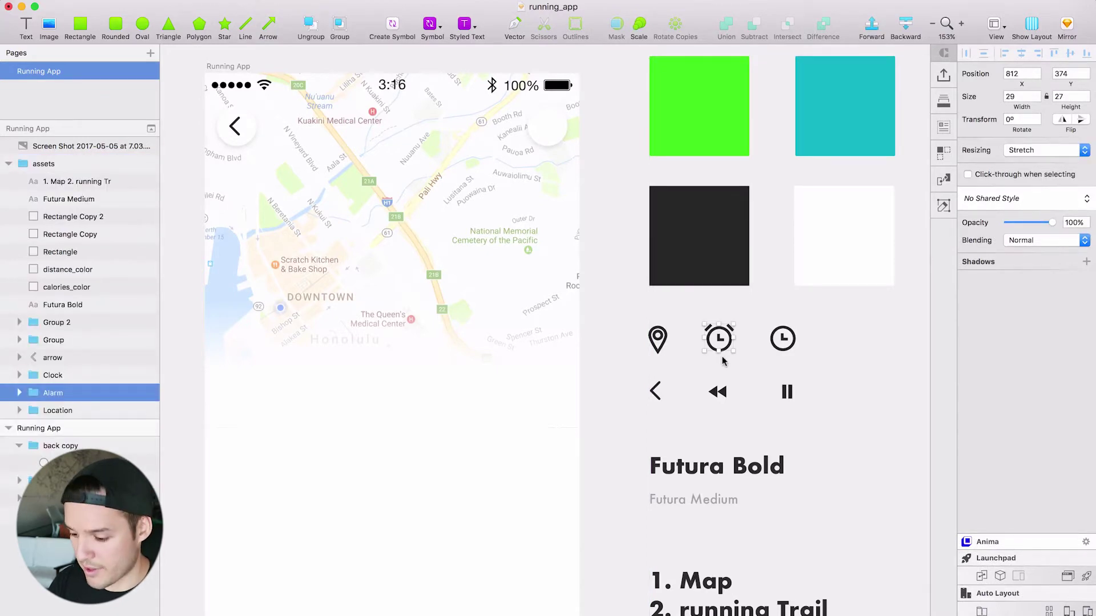
{"action": "right_click", "coordinate": [542, 118]}
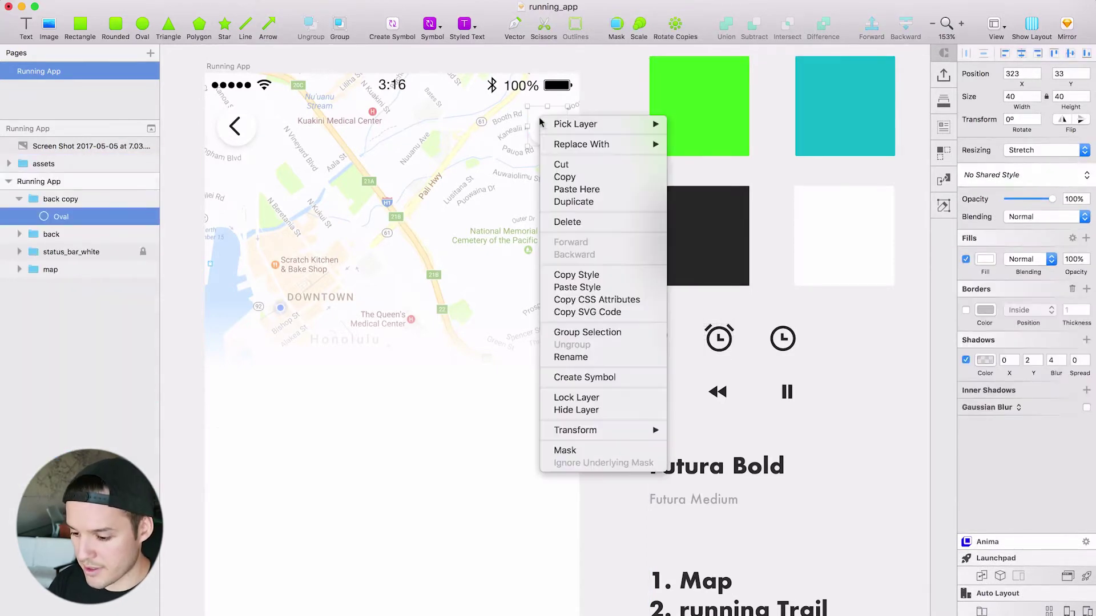
{"action": "left_click", "coordinate": [605, 189]}
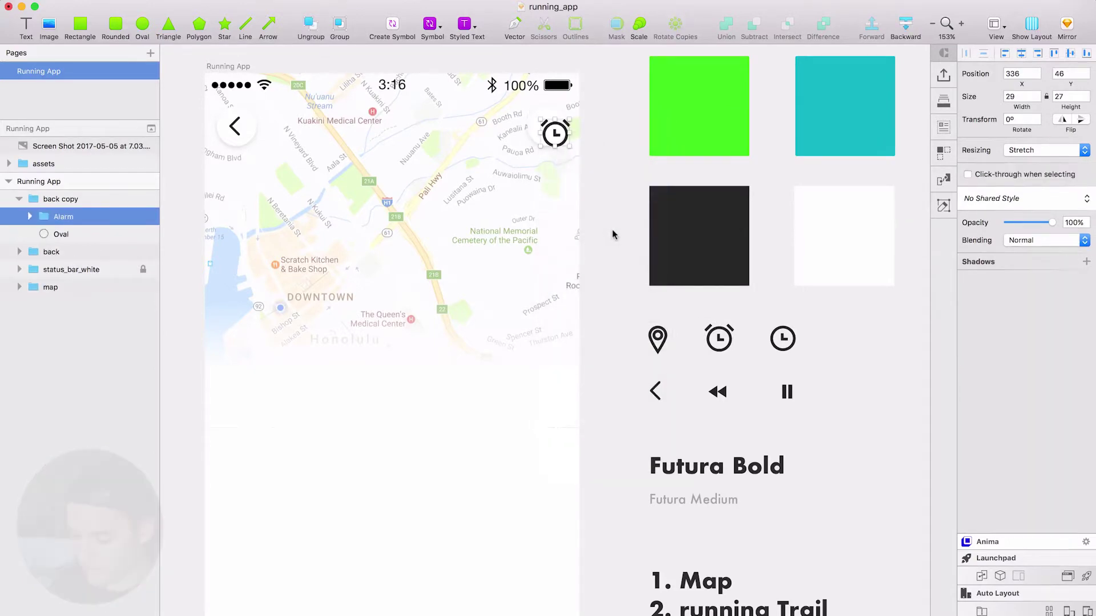
Scale the alarm icon down to fit its circle and replace the clock hands with two small pause bars.
{"action": "key", "text": "super+2"}
{"action": "key", "text": "super+k"}
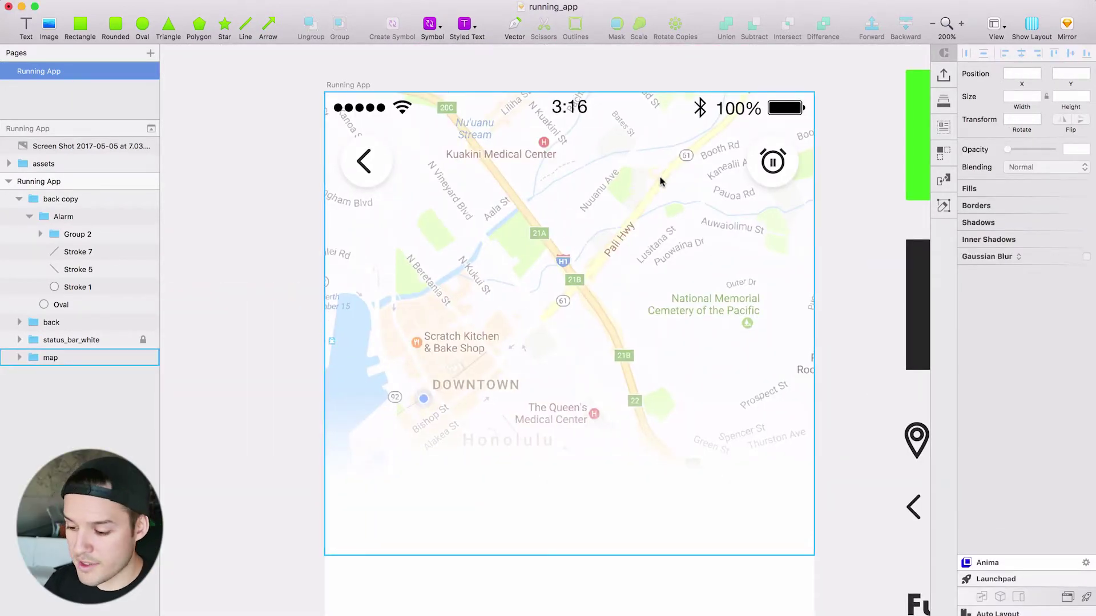
{"action": "key", "text": "Escape"}
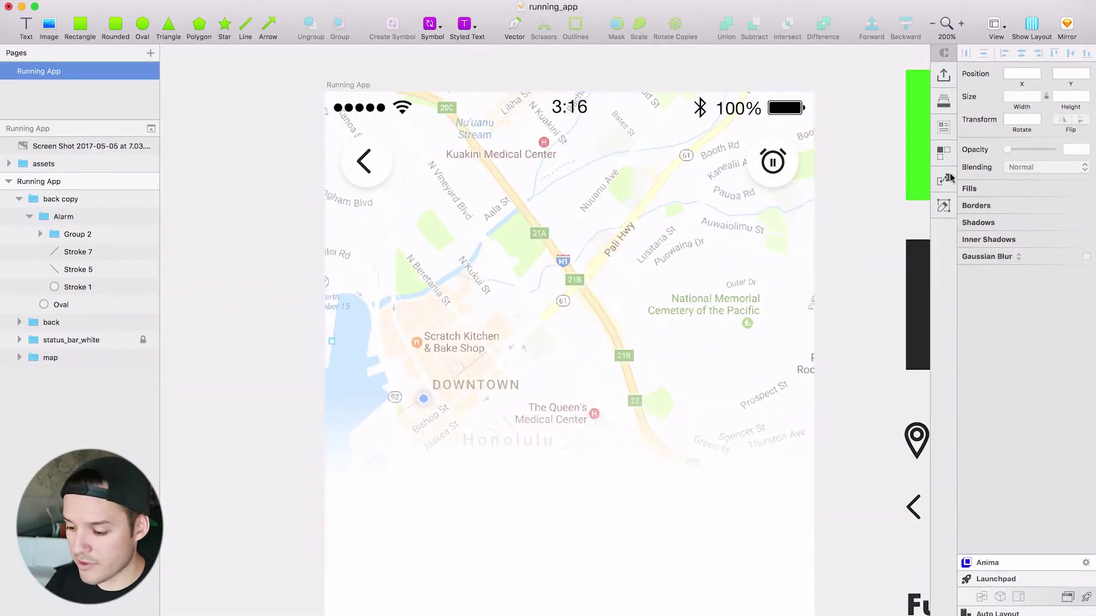
Nudge the two pause bars inside the alarm icon up 1 px, to Y 50.14.
{"action": "left_click", "coordinate": [772, 164], "text": "super"}
{"action": "left_click", "coordinate": [76, 267], "text": "shift"}
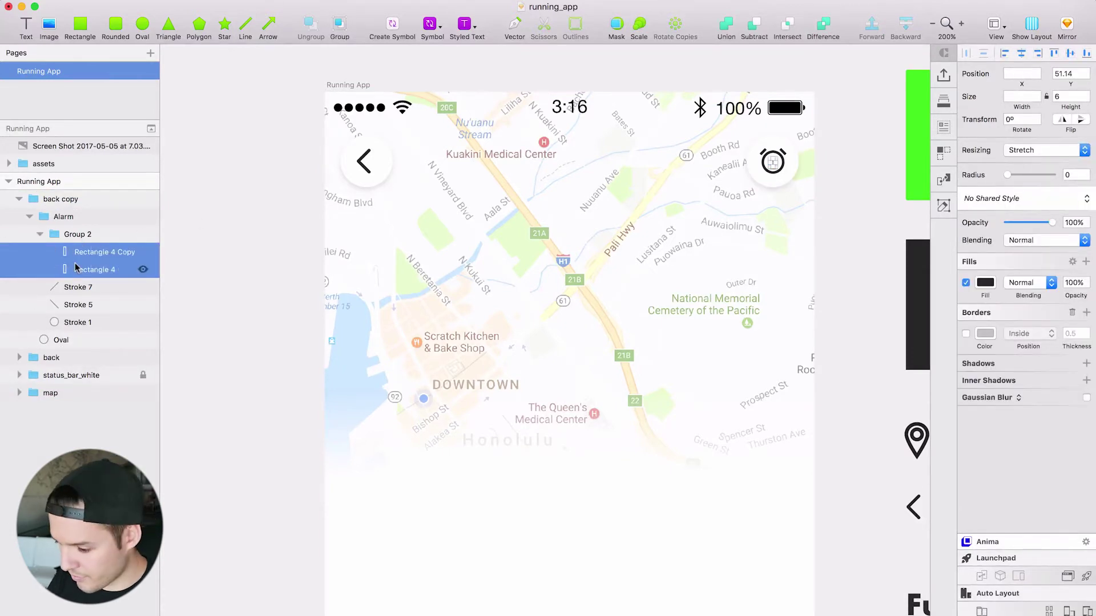
{"action": "key", "text": "Up"}
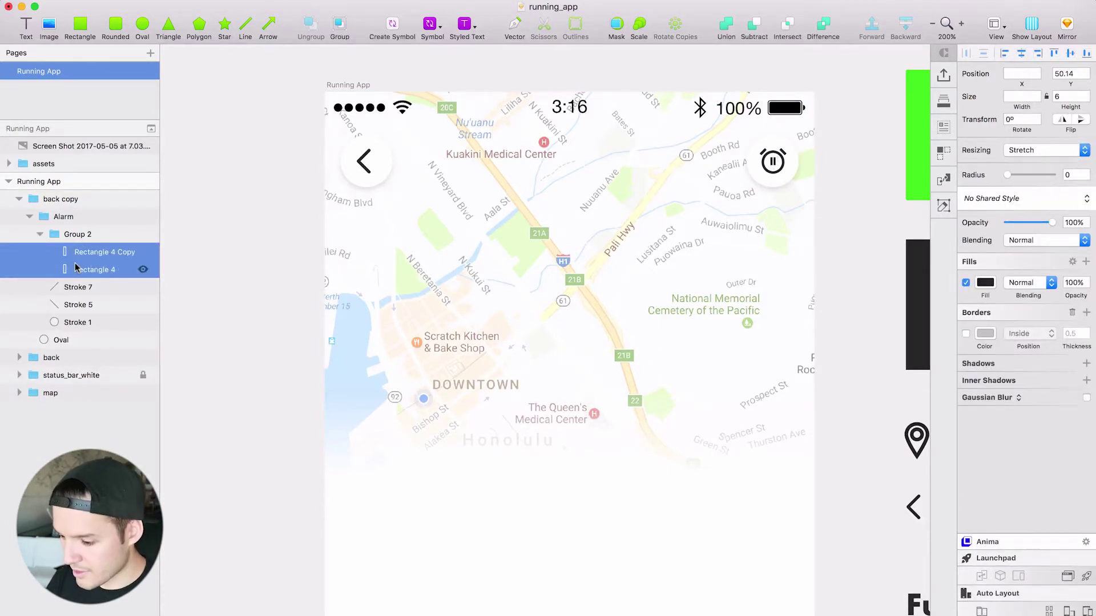
{"action": "left_click", "coordinate": [175, 262]}
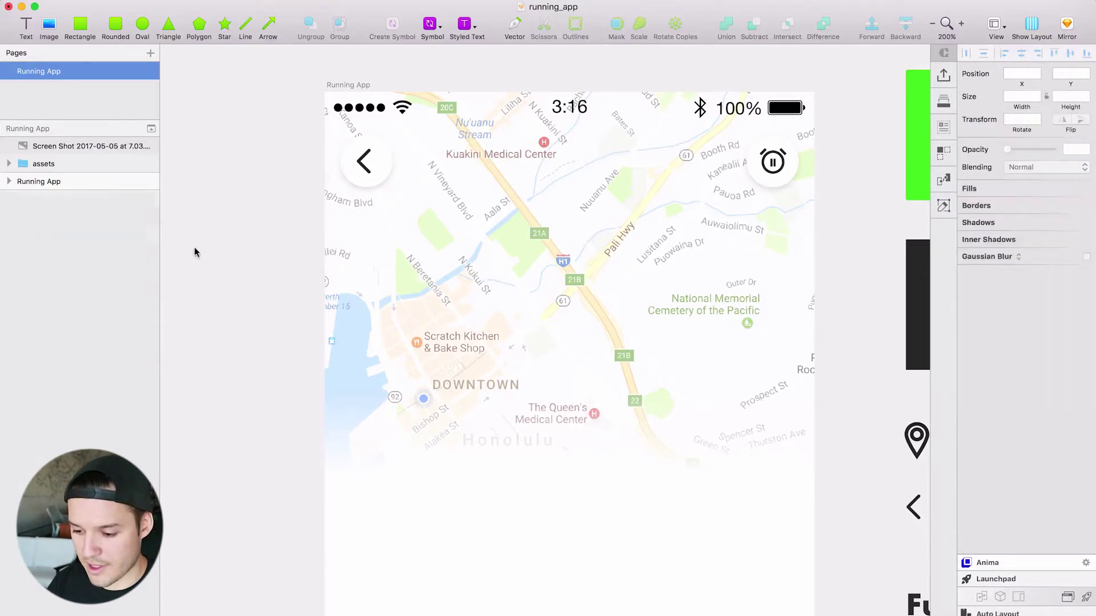
Rename the copied button group "pause".
{"action": "left_click", "coordinate": [781, 163]}
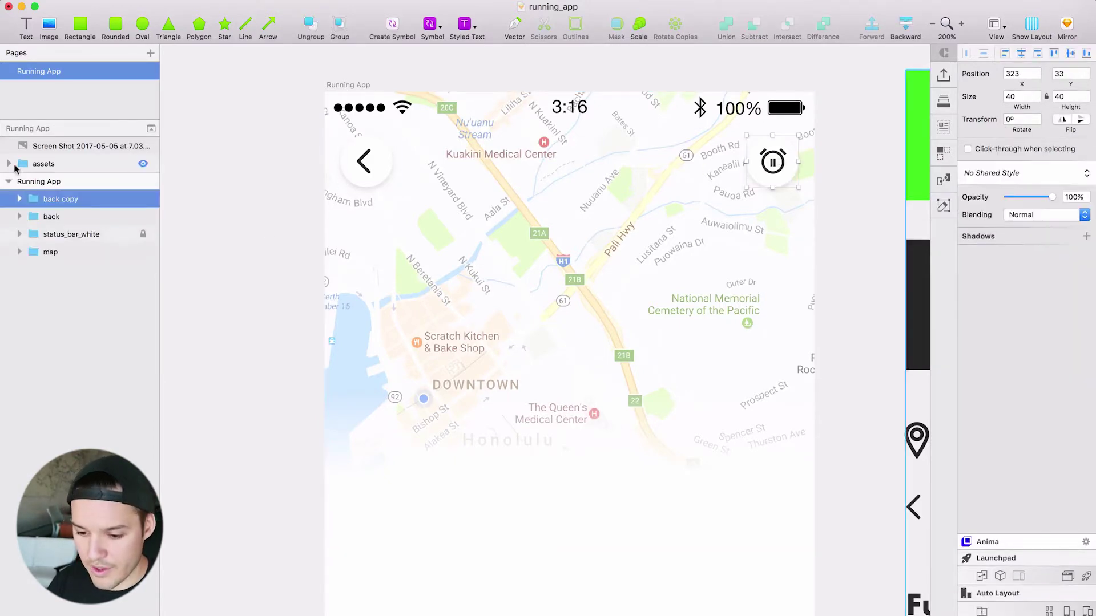
{"action": "double_click", "coordinate": [54, 199]}
{"action": "type", "text": "pa"}
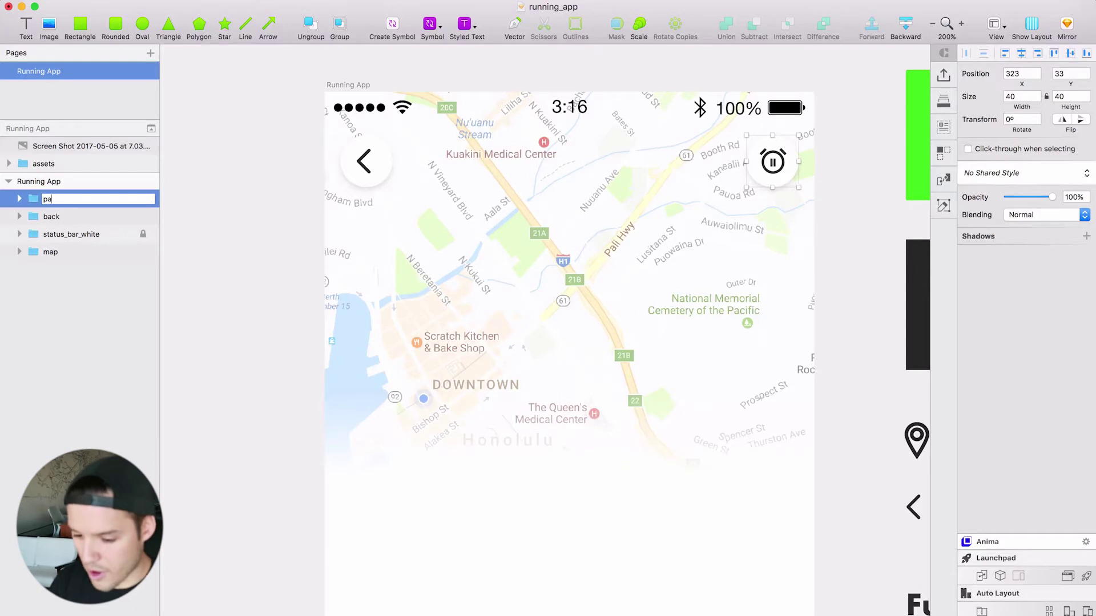
{"action": "type", "text": "use"}
{"action": "key", "text": "Return"}
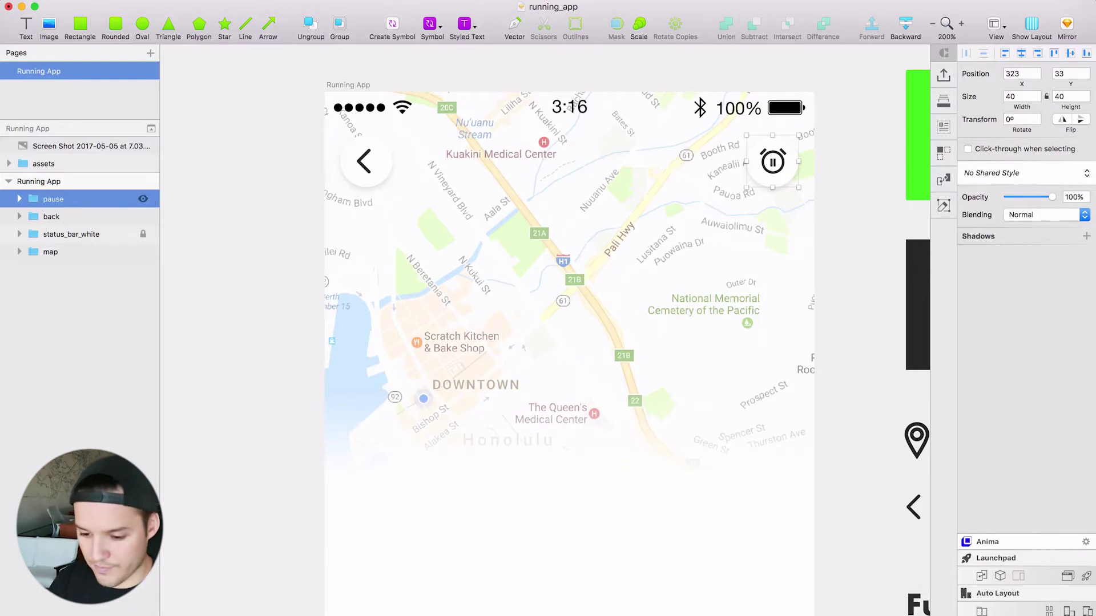
Group the back and pause buttons as "controls" and lock the group.
{"action": "left_click", "coordinate": [64, 220], "text": "shift"}
{"action": "key", "text": "super+g"}
{"action": "double_click", "coordinate": [58, 199]}
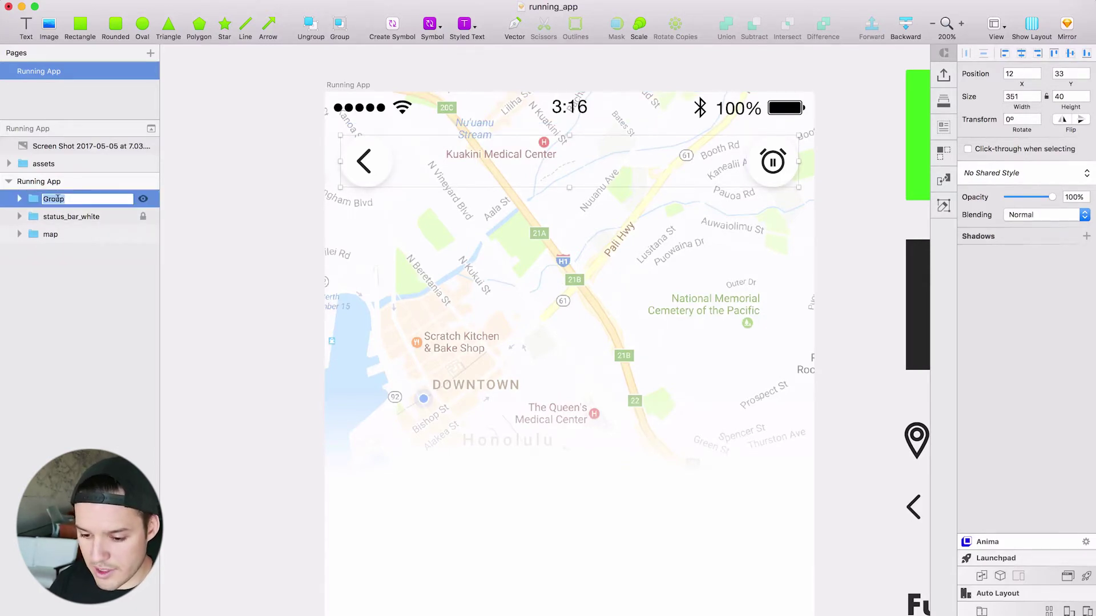
{"action": "type", "text": "controls"}
{"action": "key", "text": "Return"}
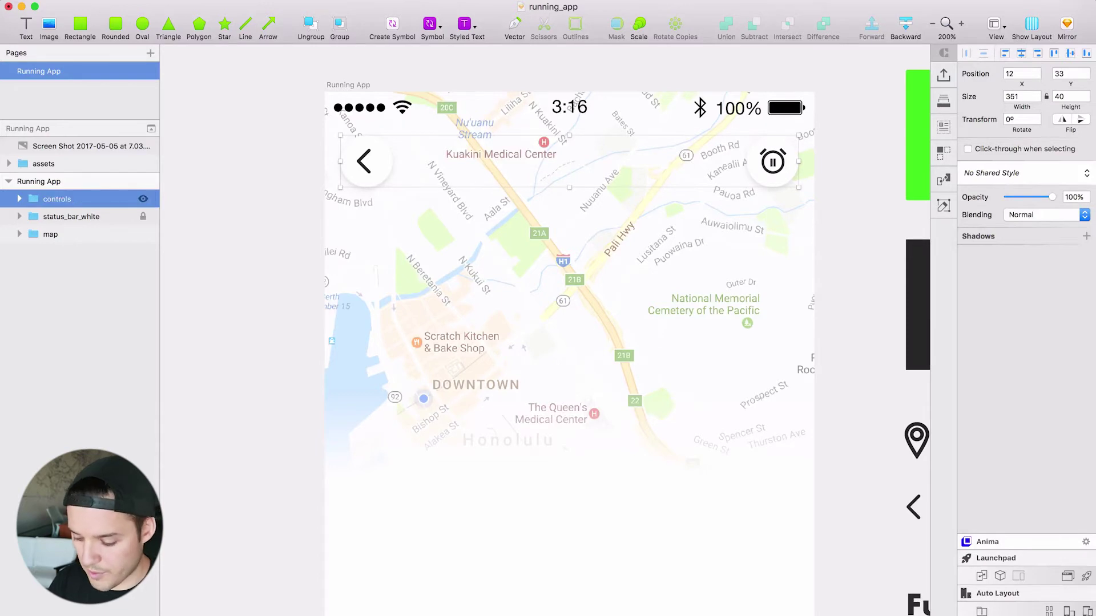
{"action": "key", "text": "shift+super+l"}
{"action": "left_click", "coordinate": [276, 276]}
Lock the map group so that it cannot be selected on the canvas.
{"action": "scroll", "coordinate": [256, 334], "scroll_direction": "down", "scroll_amount": 1}
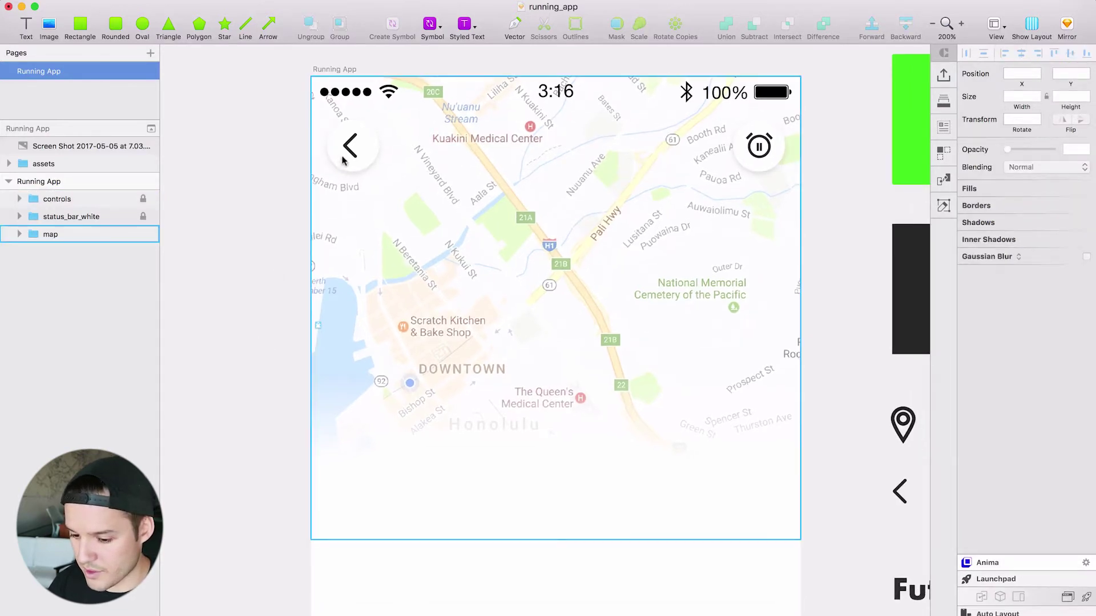
{"action": "left_click", "coordinate": [371, 220]}
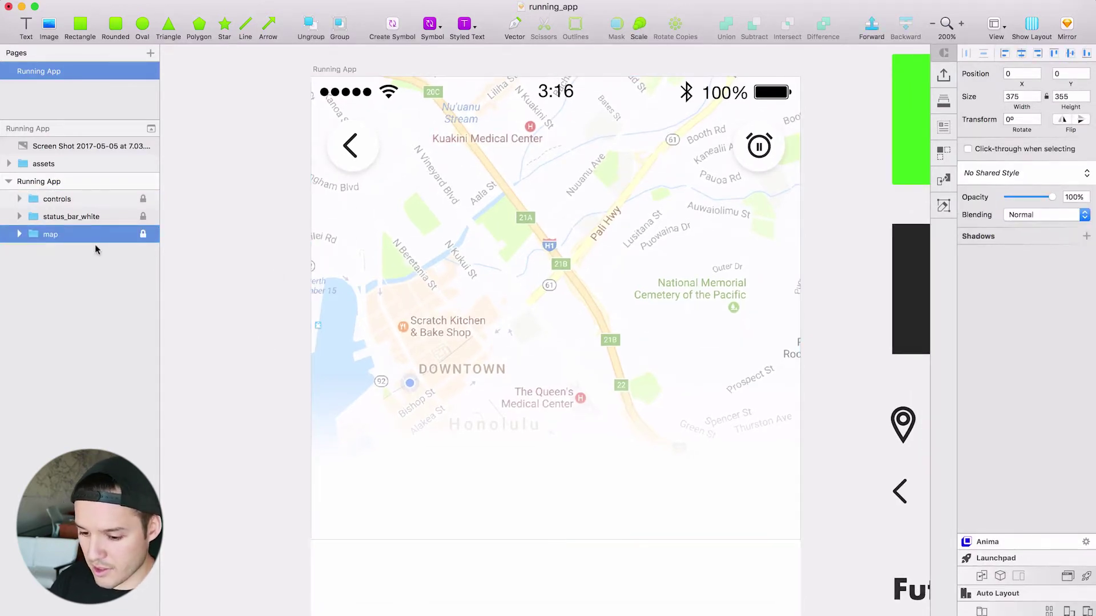
{"action": "left_click", "coordinate": [362, 296]}
{"action": "left_click_drag", "start_coordinate": [528, 240], "coordinate": [599, 392]}
{"action": "left_click_drag", "start_coordinate": [509, 387], "coordinate": [435, 214]}
{"action": "left_click_drag", "start_coordinate": [536, 146], "coordinate": [570, 192]}
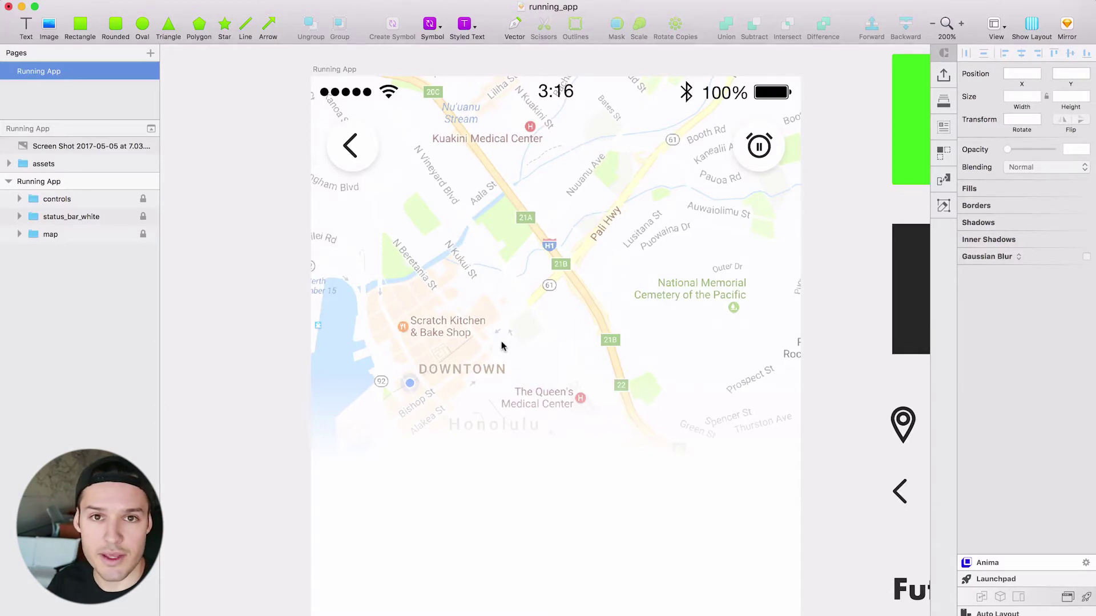
Draw a winding freehand running trail about 153 × 115 over the map with the Pencil tool.
{"action": "scroll", "coordinate": [503, 346], "scroll_direction": "right", "scroll_amount": 3}
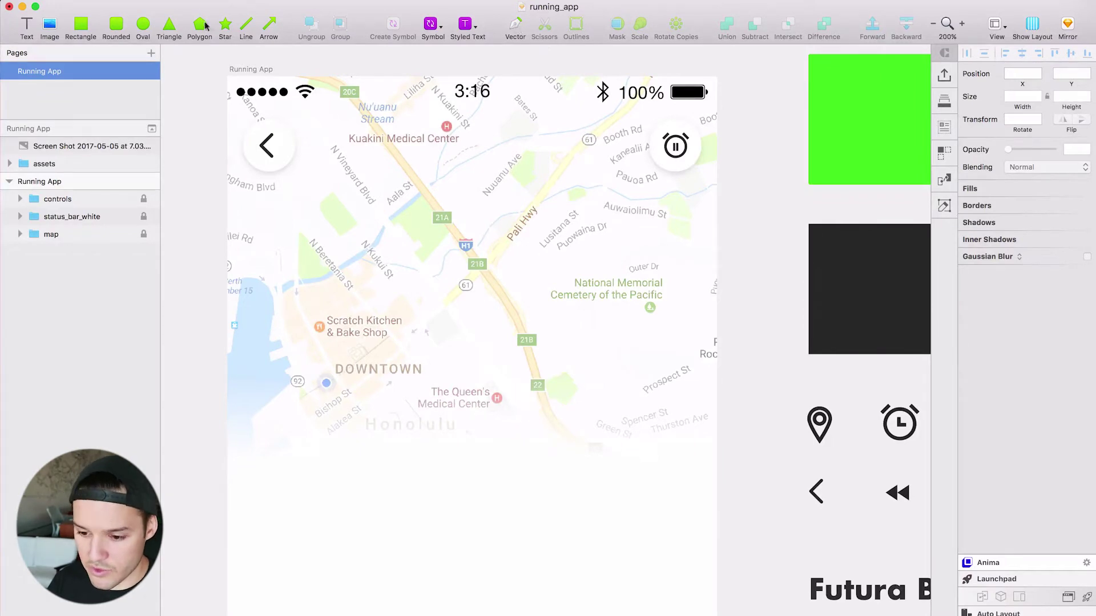
{"action": "left_click", "coordinate": [108, 1]}
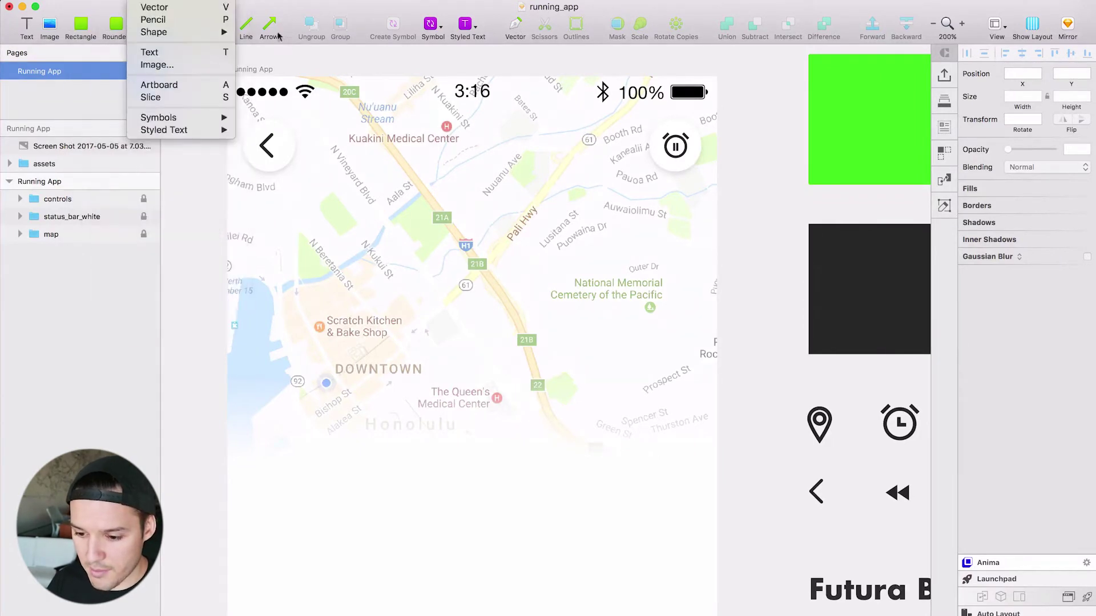
{"action": "left_click", "coordinate": [288, 61]}
{"action": "left_click", "coordinate": [143, 2]}
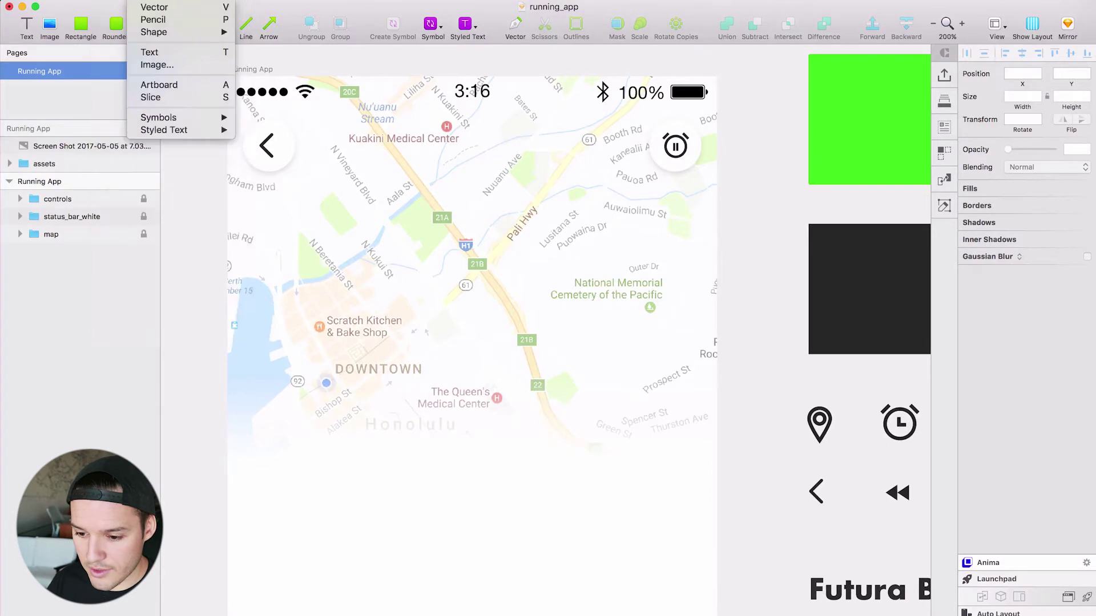
{"action": "left_click", "coordinate": [153, 20]}
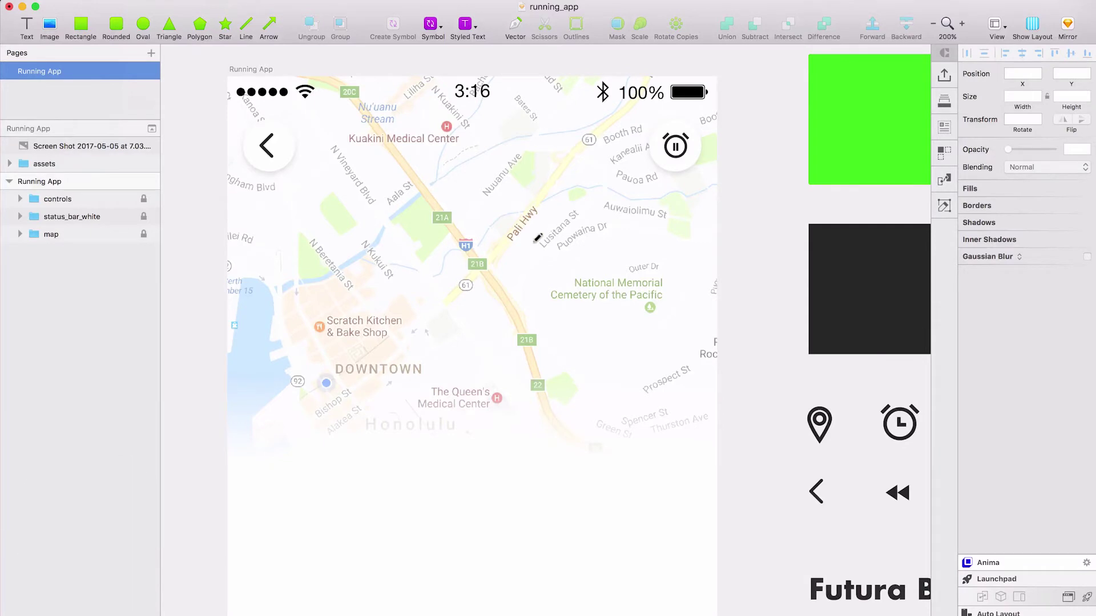
{"action": "mouse_move", "coordinate": [321, 241]}
{"action": "left_mouse_down"}
{"action": "mouse_move", "coordinate": [368, 308]}
{"action": "mouse_move", "coordinate": [465, 331]}
{"action": "mouse_move", "coordinate": [518, 311]}
{"action": "mouse_move", "coordinate": [375, 228]}
{"action": "mouse_move", "coordinate": [330, 216]}
{"action": "left_mouse_up"}
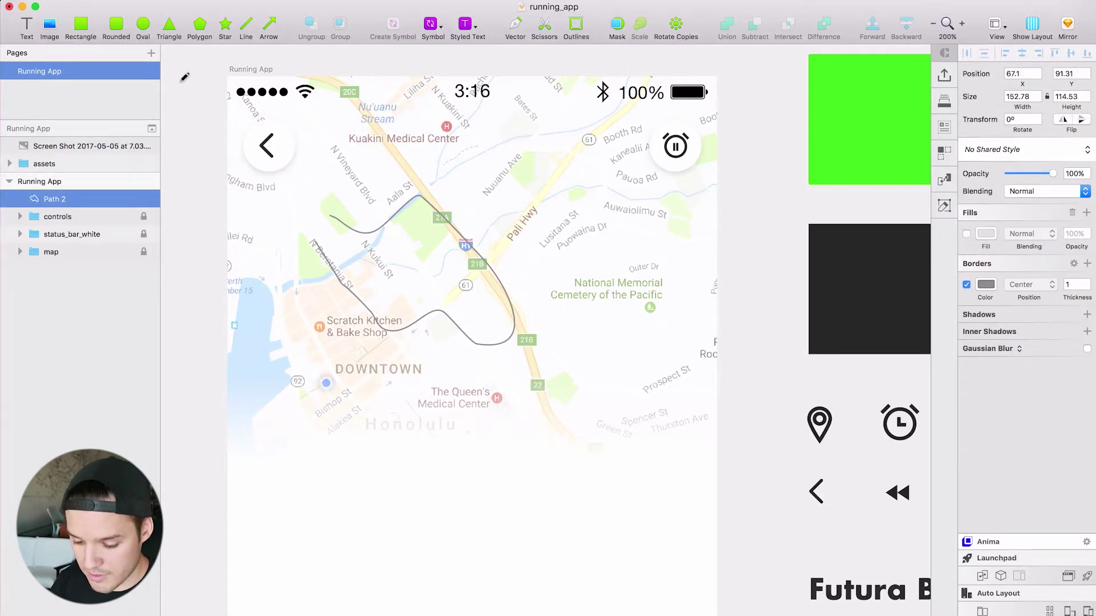
{"action": "key", "text": "Escape"}
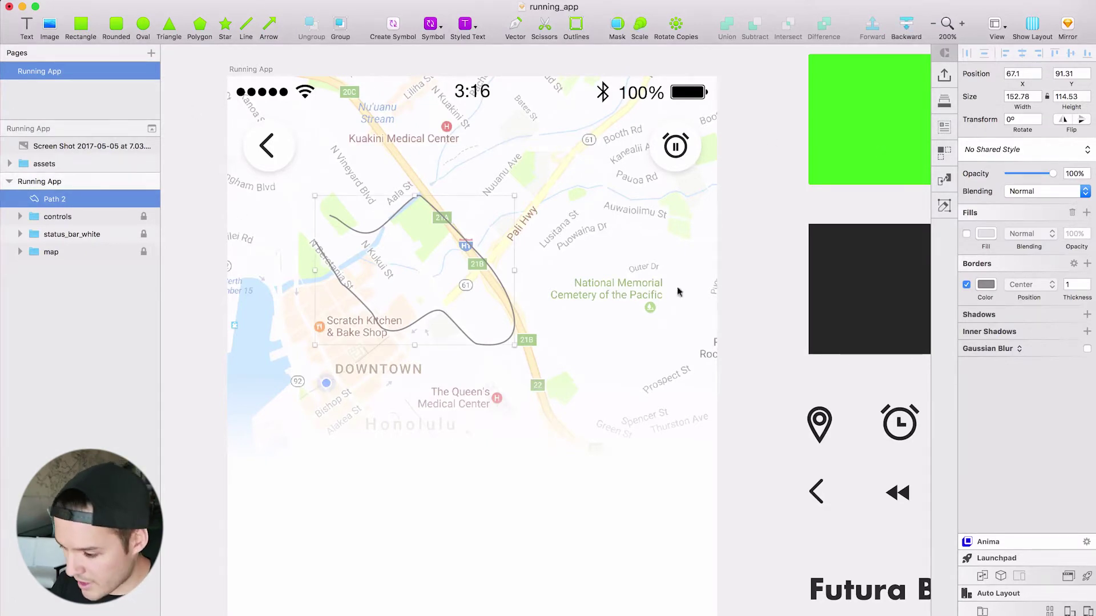
Set the border thickness of the running trail path to 4.
{"action": "left_click", "coordinate": [1088, 282]}
{"action": "left_click", "coordinate": [1088, 283]}
{"action": "left_click", "coordinate": [1088, 283]}
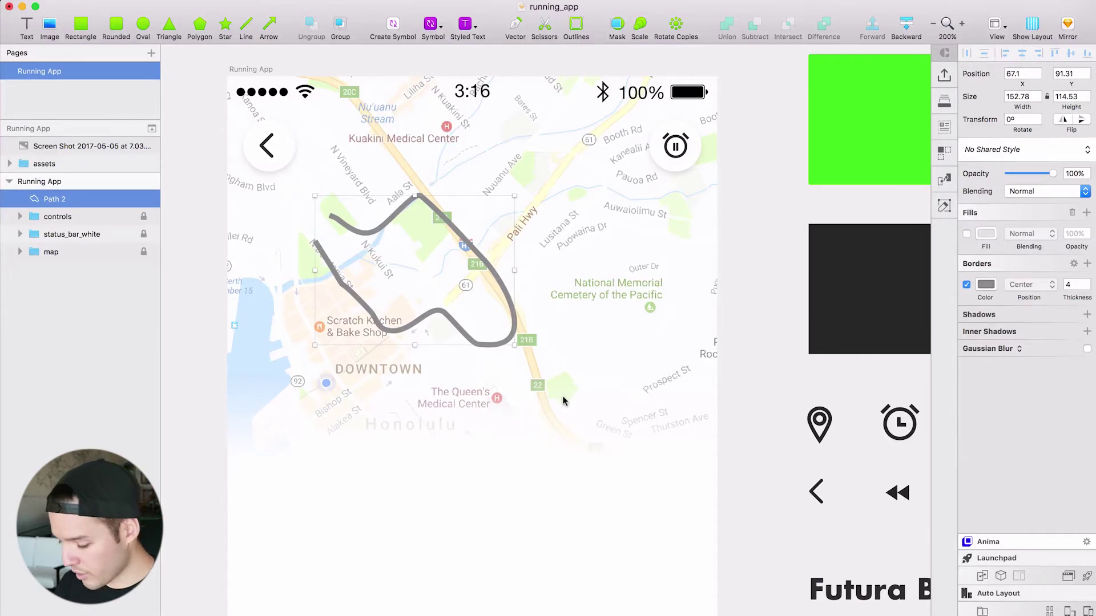
Give the running trail's border a diagonal linear gradient from green 50E636 to teal 25BECA and set its thickness to 3.
{"action": "key", "text": "super+minus"}
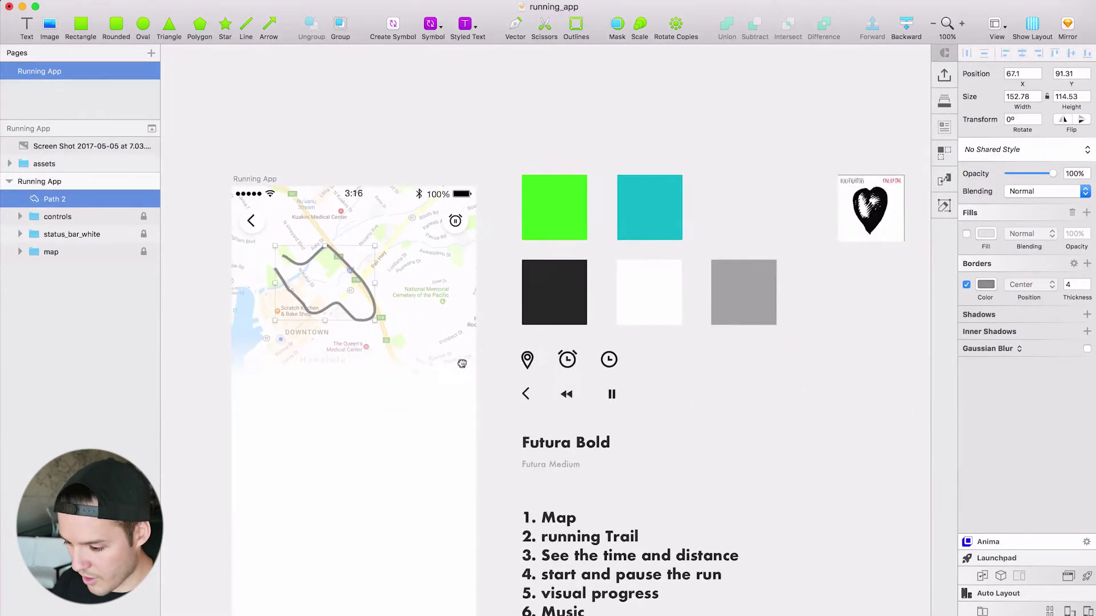
{"action": "left_click_drag", "start_coordinate": [461, 364], "coordinate": [599, 374]}
{"action": "key", "text": "super+plus"}
{"action": "key", "text": "super+plus"}
{"action": "key", "text": "super+minus"}
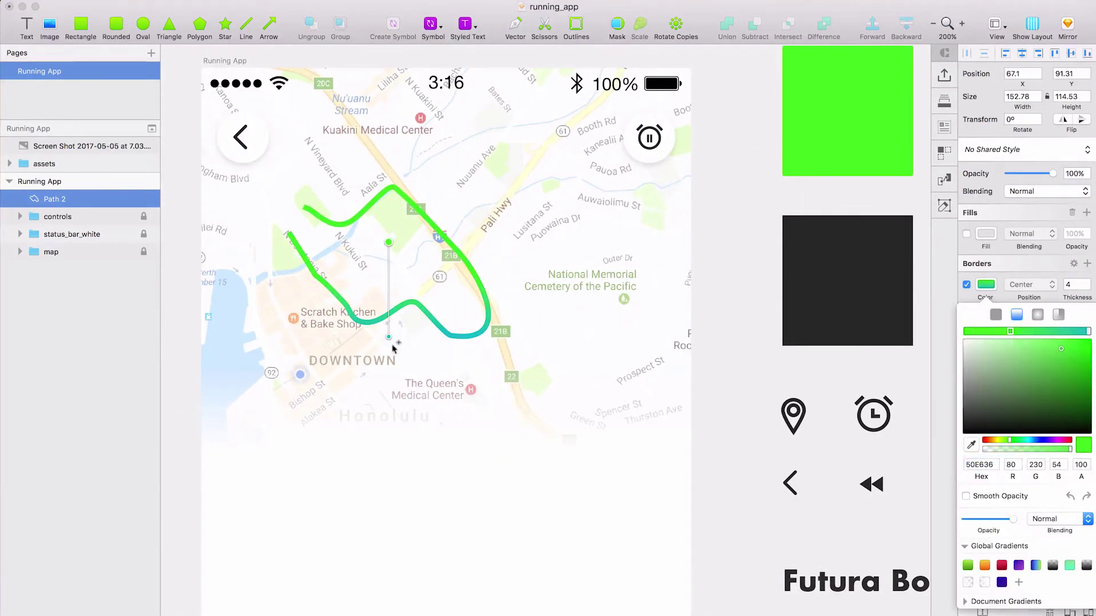
{"action": "left_click_drag", "start_coordinate": [389, 338], "coordinate": [355, 304]}
{"action": "left_click_drag", "start_coordinate": [389, 243], "coordinate": [407, 214]}
{"action": "left_click_drag", "start_coordinate": [1087, 331], "coordinate": [1069, 332]}
{"action": "left_click", "coordinate": [1086, 287]}
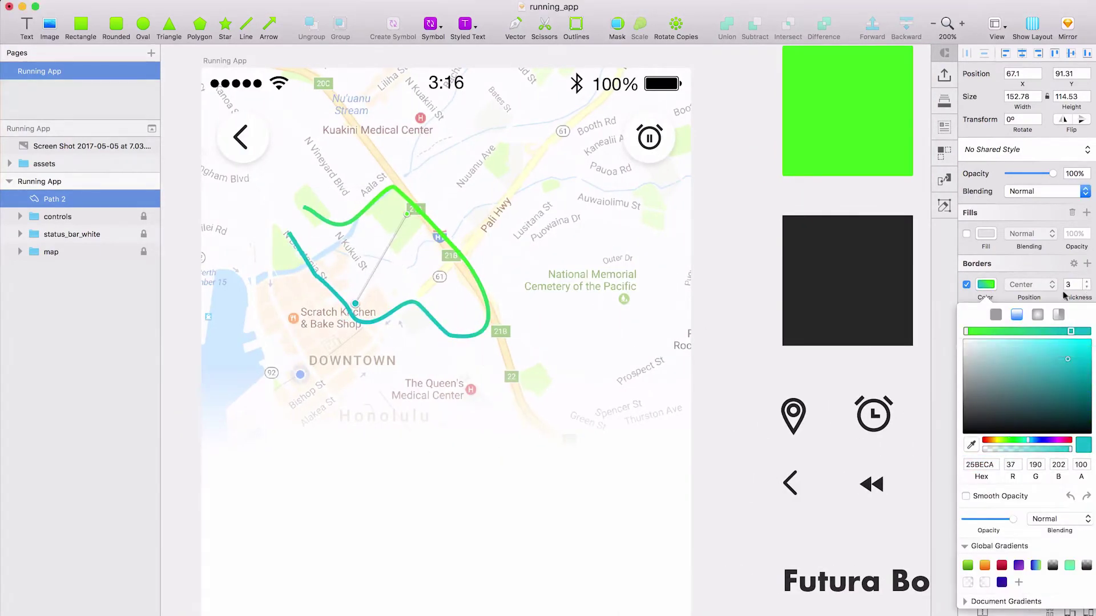
{"action": "double_click", "coordinate": [453, 337]}
{"action": "left_click", "coordinate": [451, 335]}
{"action": "left_click_drag", "start_coordinate": [487, 316], "coordinate": [436, 318]}
{"action": "key", "text": "super+z"}
{"action": "double_click", "coordinate": [704, 354]}
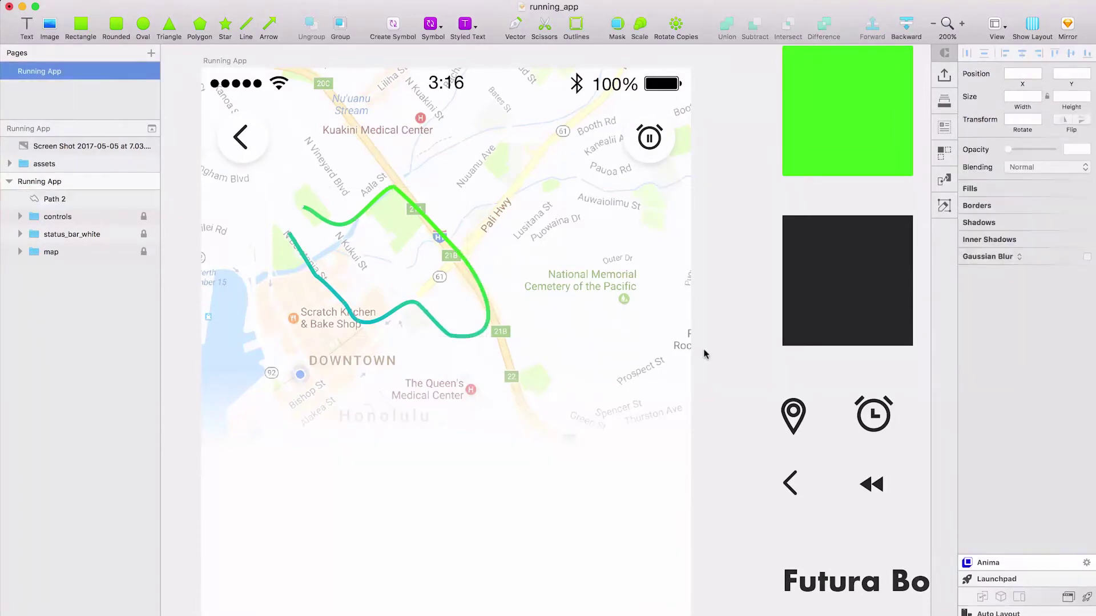
Draw a 20 × 20 circle at the trail's teal end and fill it with white FFFFFF.
{"action": "key", "text": "z"}
{"action": "left_click_drag", "start_coordinate": [239, 153], "coordinate": [386, 318]}
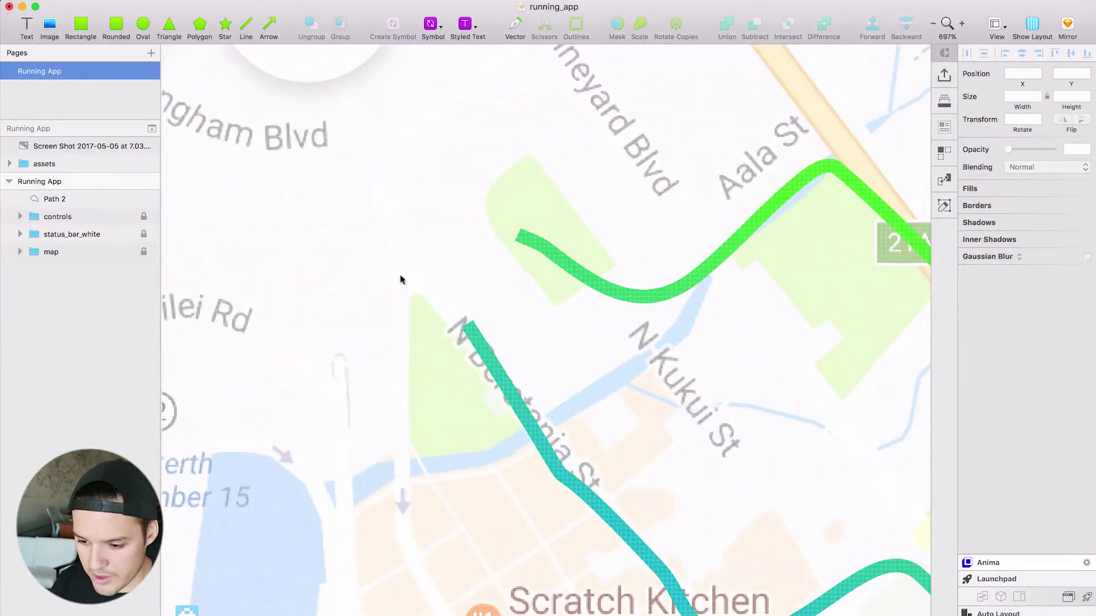
{"action": "left_click_drag", "start_coordinate": [473, 147], "coordinate": [403, 128]}
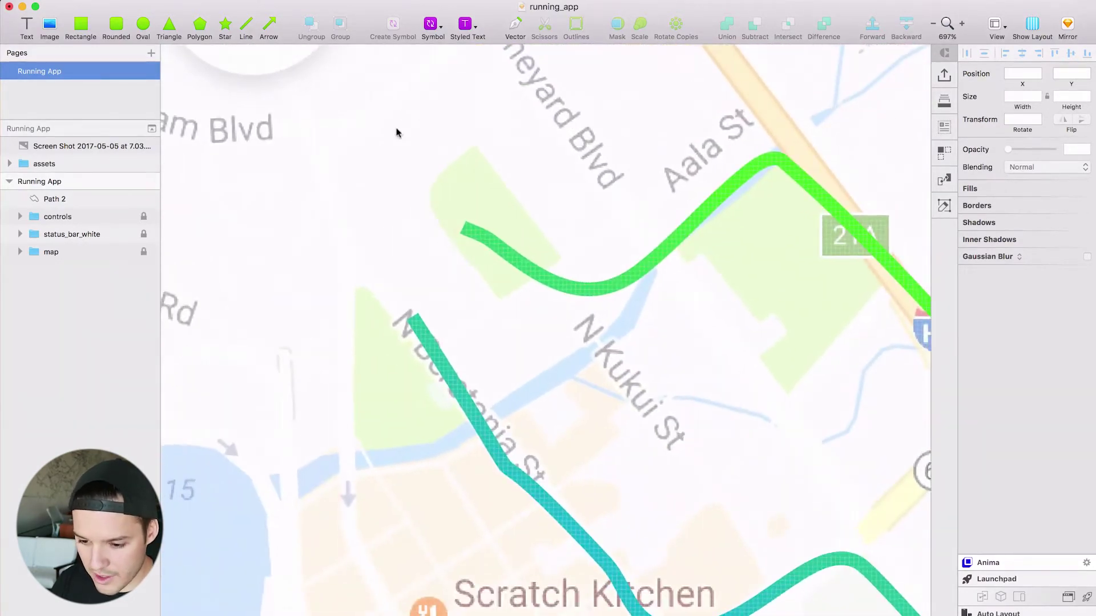
{"action": "left_click", "coordinate": [143, 24]}
{"action": "left_click_drag", "start_coordinate": [347, 270], "coordinate": [439, 362]}
{"action": "left_click_drag", "start_coordinate": [396, 321], "coordinate": [415, 321]}
{"action": "left_click", "coordinate": [986, 234]}
{"action": "left_click", "coordinate": [1035, 503]}
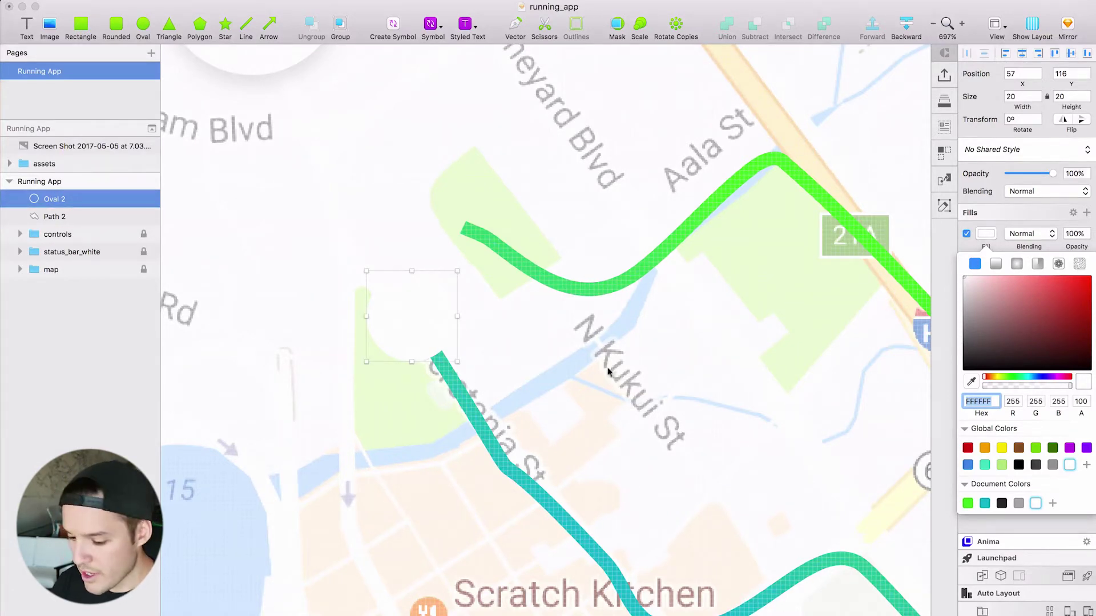
Duplicate the white circle, fill the copy with teal 25BECA and shrink it to 6 × 6.
{"action": "left_click_drag", "start_coordinate": [40, 200], "coordinate": [49, 185]}
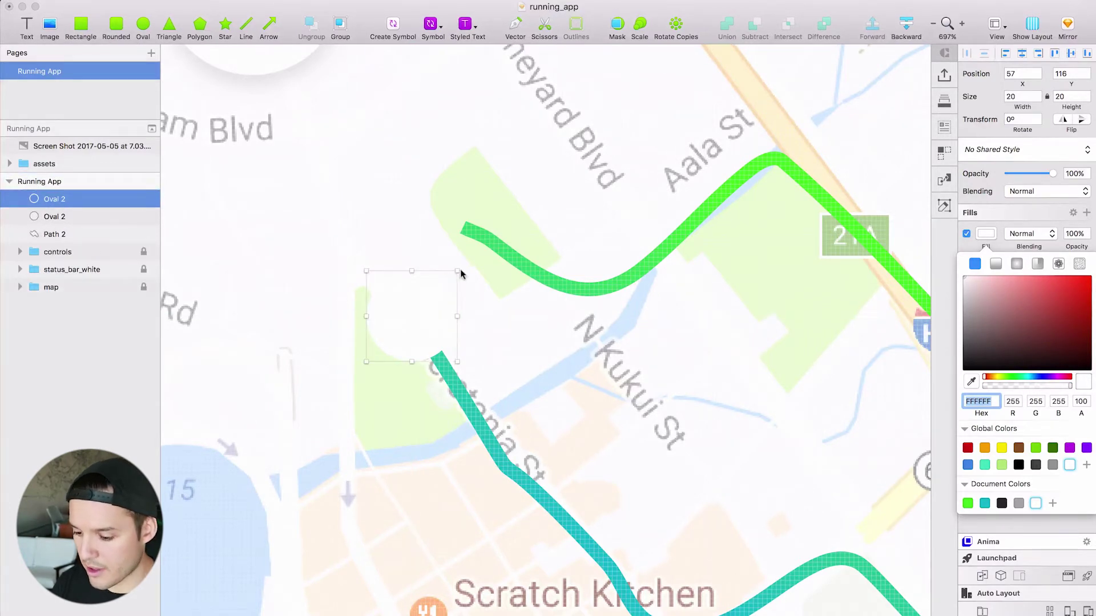
{"action": "left_click_drag", "start_coordinate": [461, 274], "coordinate": [432, 297]}
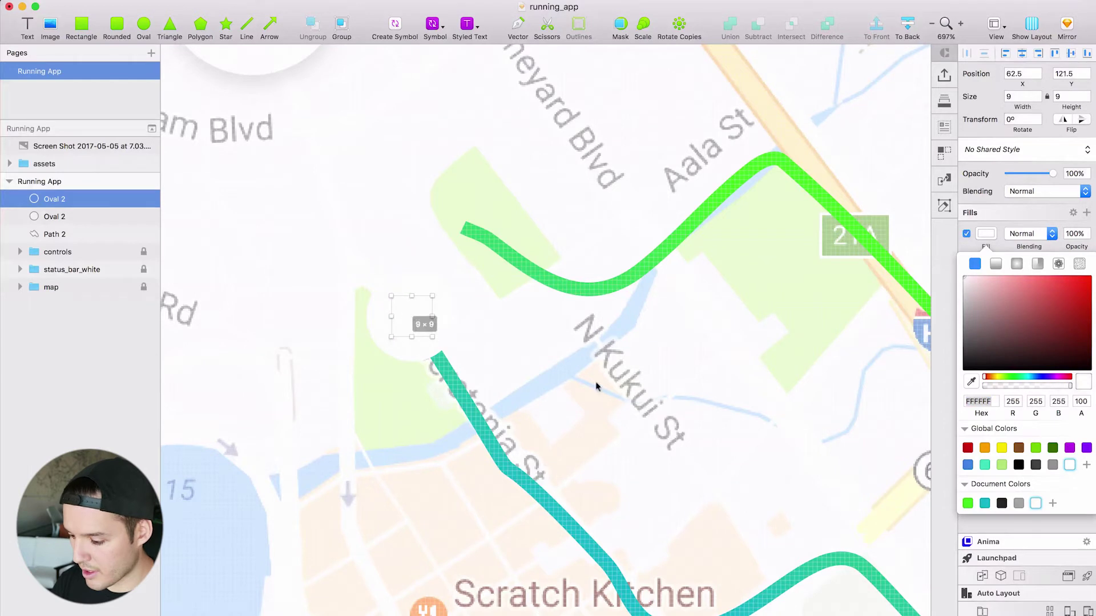
{"action": "left_click", "coordinate": [985, 503]}
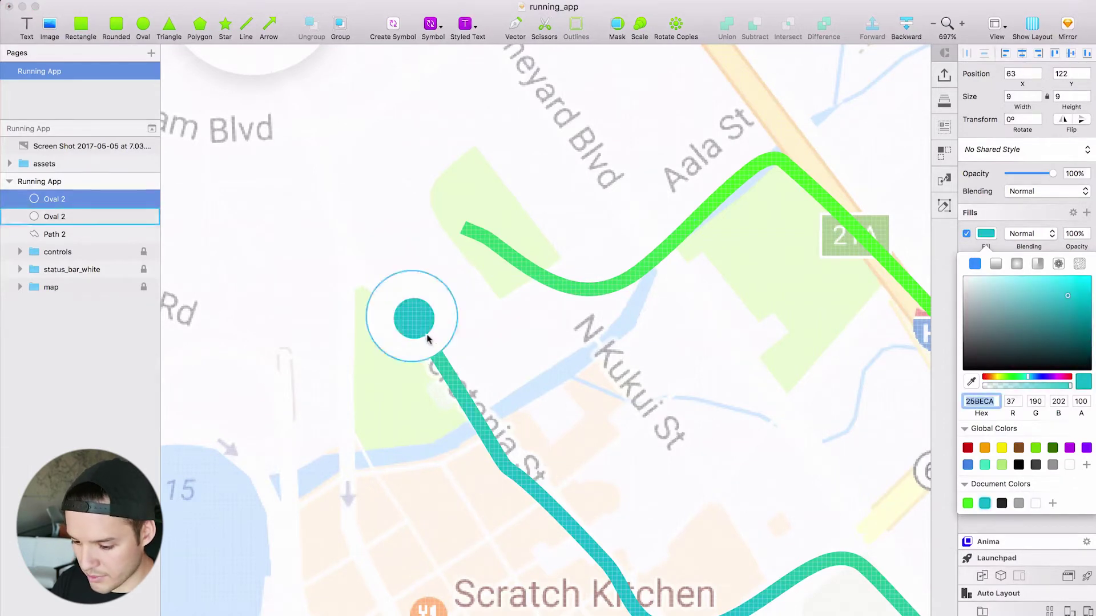
{"action": "left_click_drag", "start_coordinate": [432, 300], "coordinate": [419, 308]}
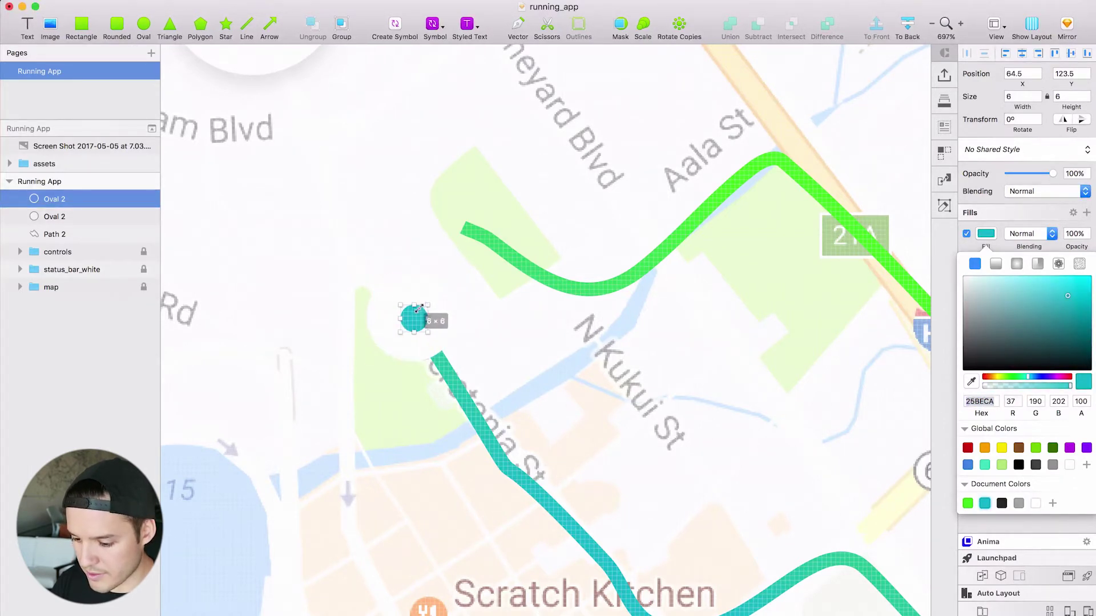
Centre the teal dot and the white circle on each other horizontally and vertically.
{"action": "left_click", "coordinate": [422, 295], "text": "shift"}
{"action": "left_click", "coordinate": [1022, 53]}
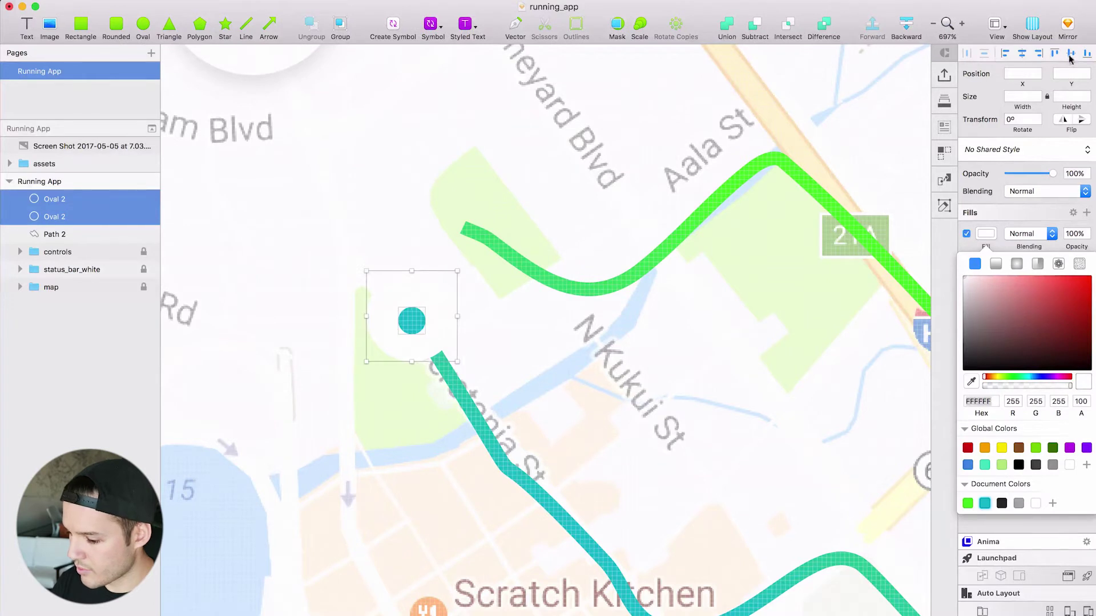
{"action": "left_click", "coordinate": [1071, 53]}
Add a drop shadow to the white circle in teal 25BECA at 25% opacity, with Y offset 2 and blur 4.
{"action": "left_click", "coordinate": [456, 375]}
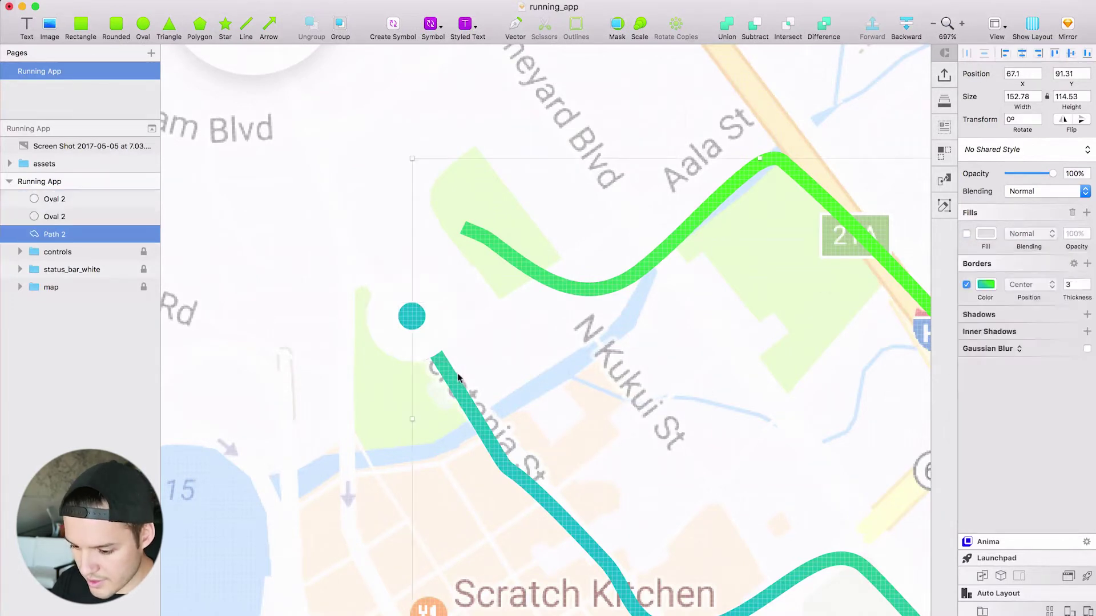
{"action": "left_click", "coordinate": [434, 353]}
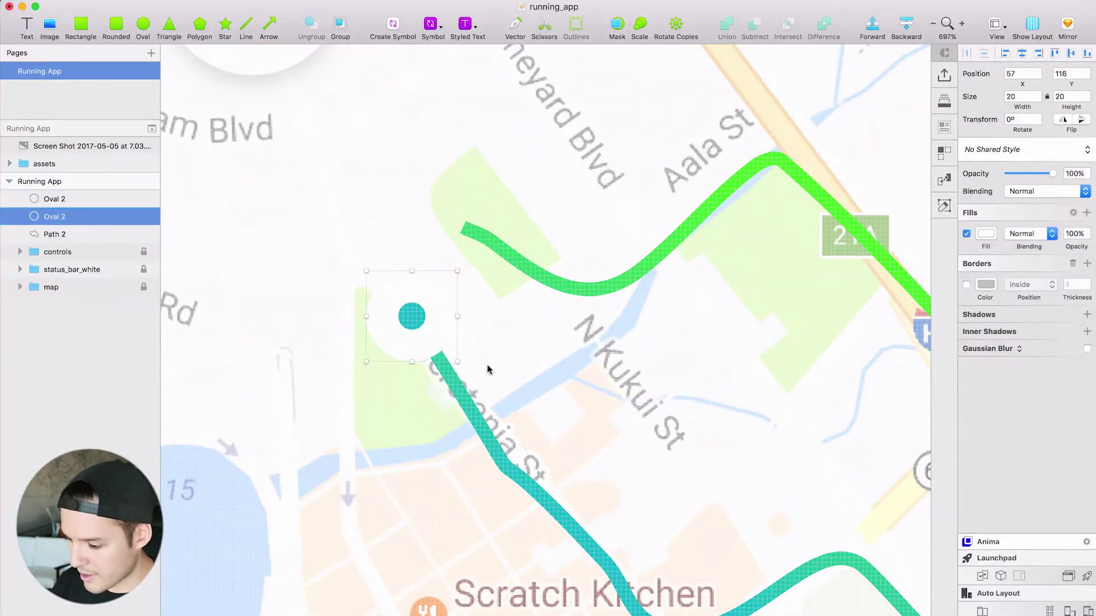
{"action": "left_click", "coordinate": [979, 314]}
{"action": "left_click", "coordinate": [987, 338]}
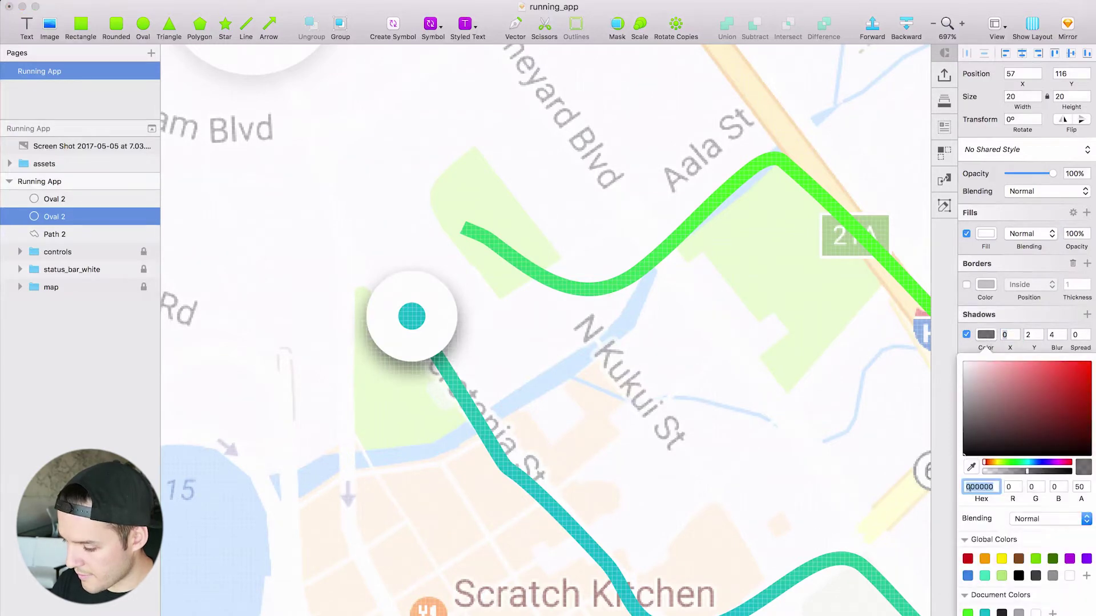
{"action": "left_click", "coordinate": [986, 614]}
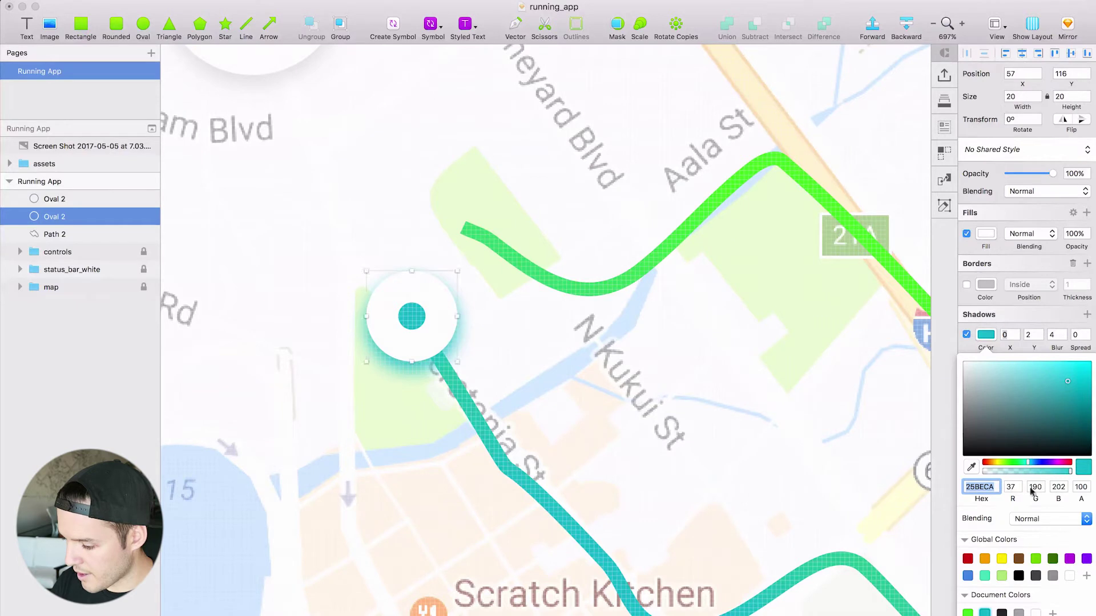
{"action": "left_click", "coordinate": [1013, 472]}
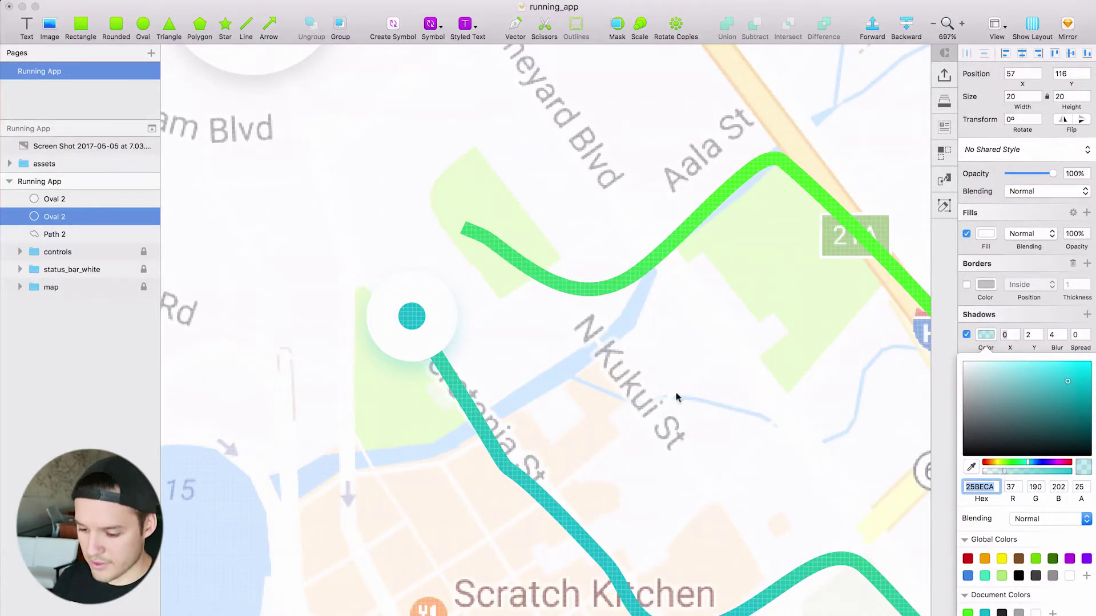
Shrink the white circle of the trail marker to 18 × 18 around the teal dot.
{"action": "key", "text": "super+0"}
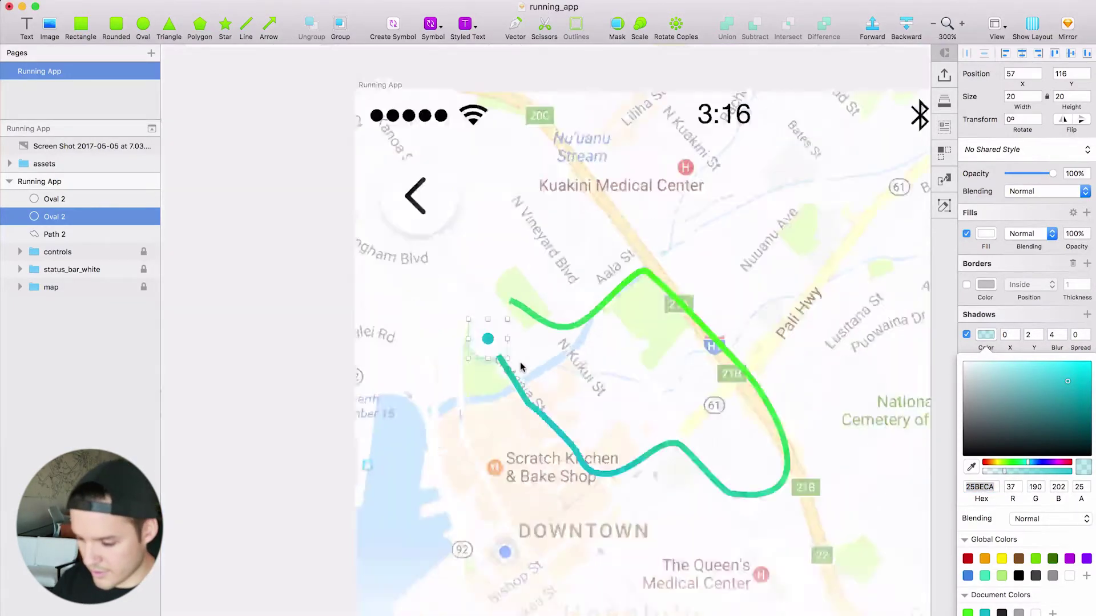
{"action": "key", "text": "super+plus"}
{"action": "left_click", "coordinate": [354, 352]}
{"action": "scroll", "coordinate": [465, 405], "scroll_direction": "right", "scroll_amount": 6}
{"action": "scroll", "coordinate": [465, 406], "scroll_direction": "down", "scroll_amount": 3}
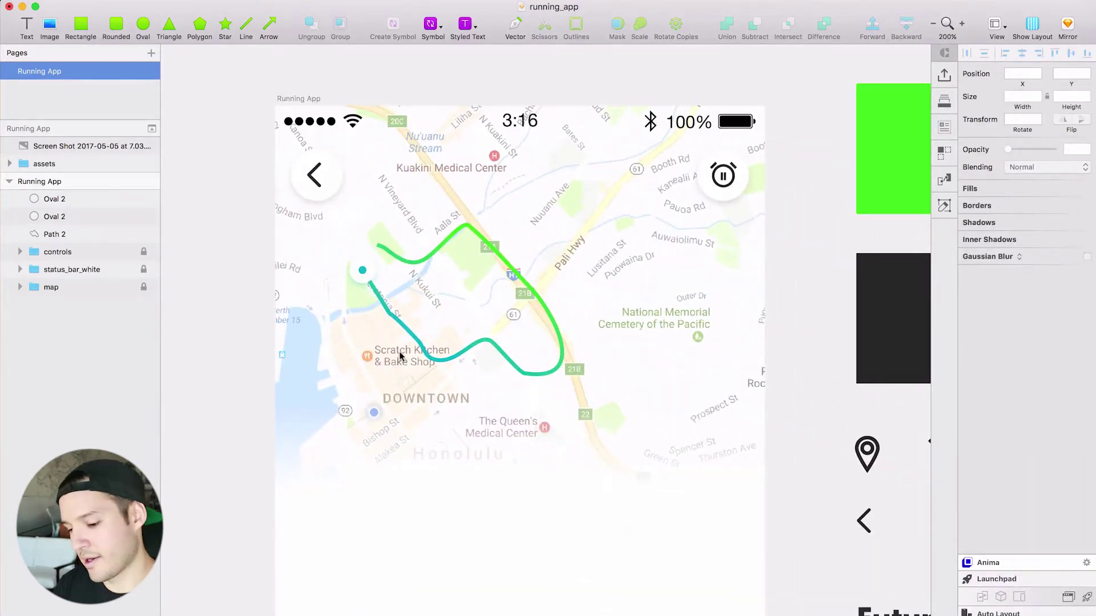
{"action": "key", "text": "super+plus"}
{"action": "key", "text": "super+plus"}
{"action": "scroll", "coordinate": [275, 248], "scroll_direction": "left", "scroll_amount": 8}
{"action": "scroll", "coordinate": [276, 249], "scroll_direction": "up", "scroll_amount": 2}
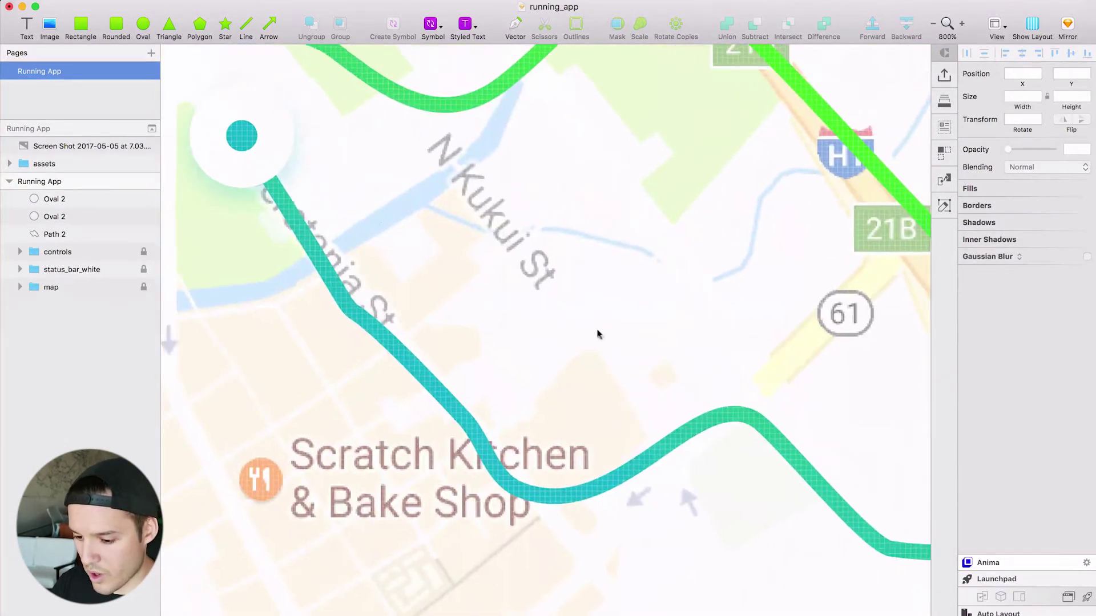
{"action": "left_click", "coordinate": [280, 177]}
{"action": "left_click_drag", "start_coordinate": [286, 90], "coordinate": [285, 90]}
{"action": "left_click", "coordinate": [363, 143]}
{"action": "left_click_drag", "start_coordinate": [367, 142], "coordinate": [603, 354]}
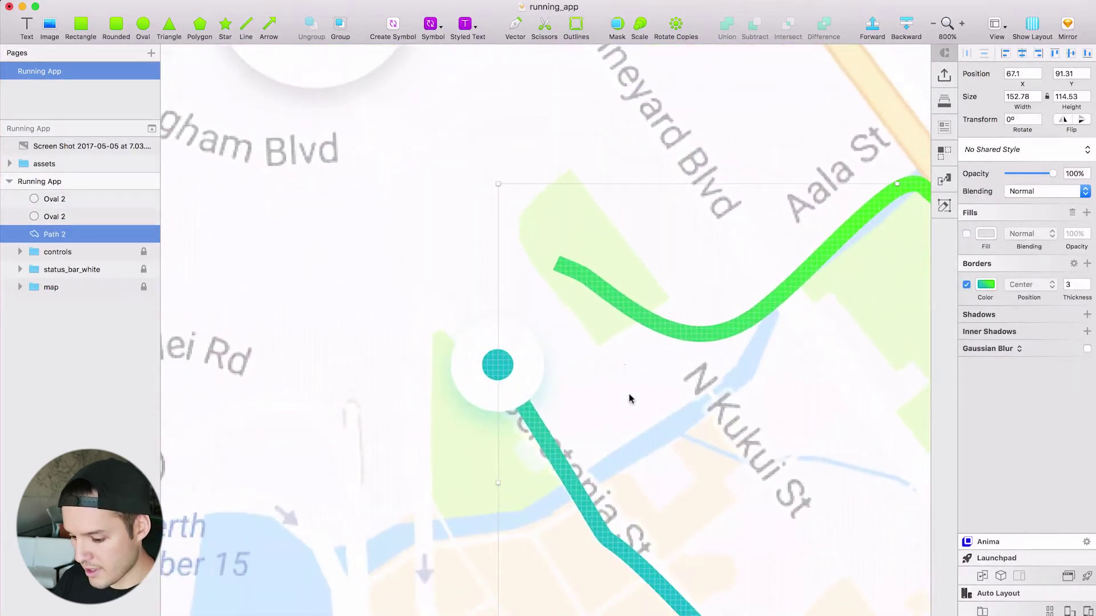
Group the white circle with its teal dot and name the group "start".
{"action": "key", "text": "shift+Tab"}
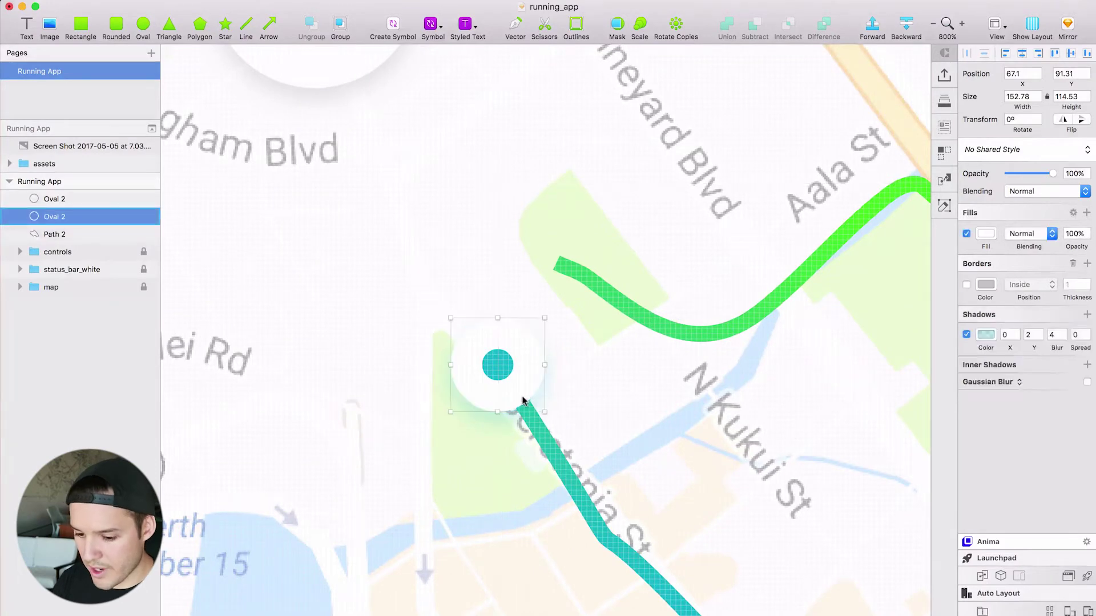
{"action": "left_click", "coordinate": [84, 200], "text": "shift"}
{"action": "key", "text": "super+g"}
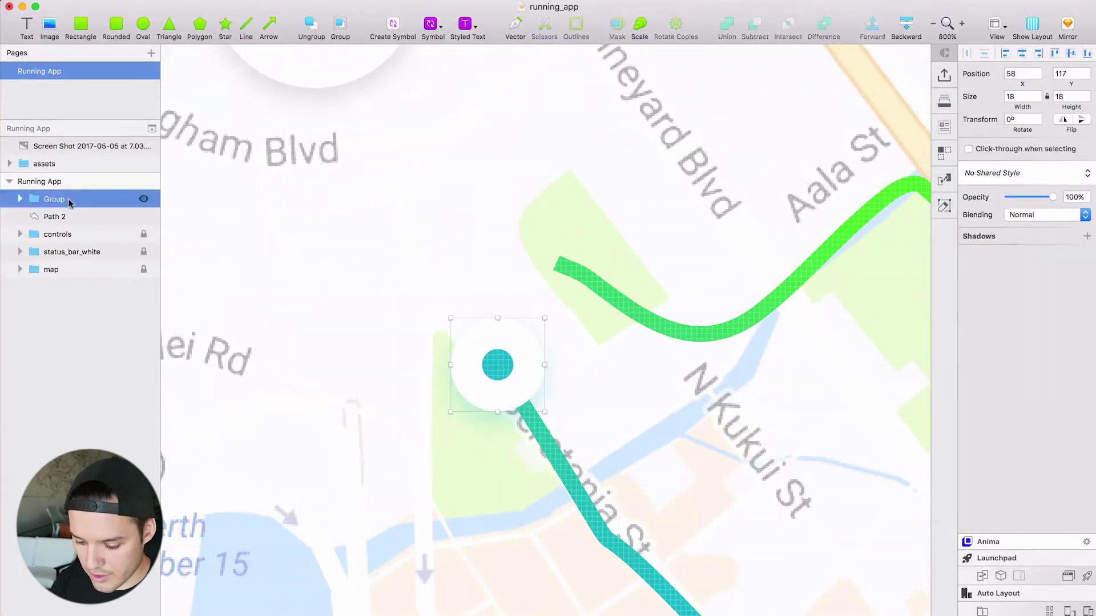
{"action": "double_click", "coordinate": [69, 201]}
{"action": "type", "text": "start"}
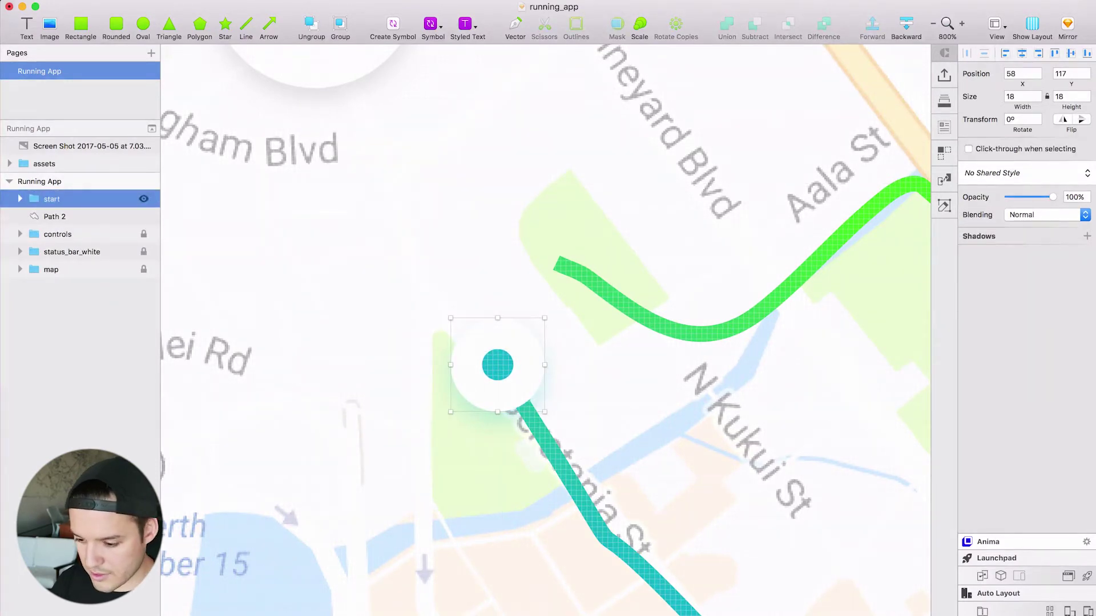
Duplicate the "start" marker and place the copy above the trail's green end, near the N Vineyard Blvd label.
{"action": "left_click_drag", "start_coordinate": [521, 382], "coordinate": [570, 264]}
{"action": "key", "text": "super+minus"}
{"action": "key", "text": "super+minus"}
{"action": "left_click_drag", "start_coordinate": [672, 340], "coordinate": [602, 299]}
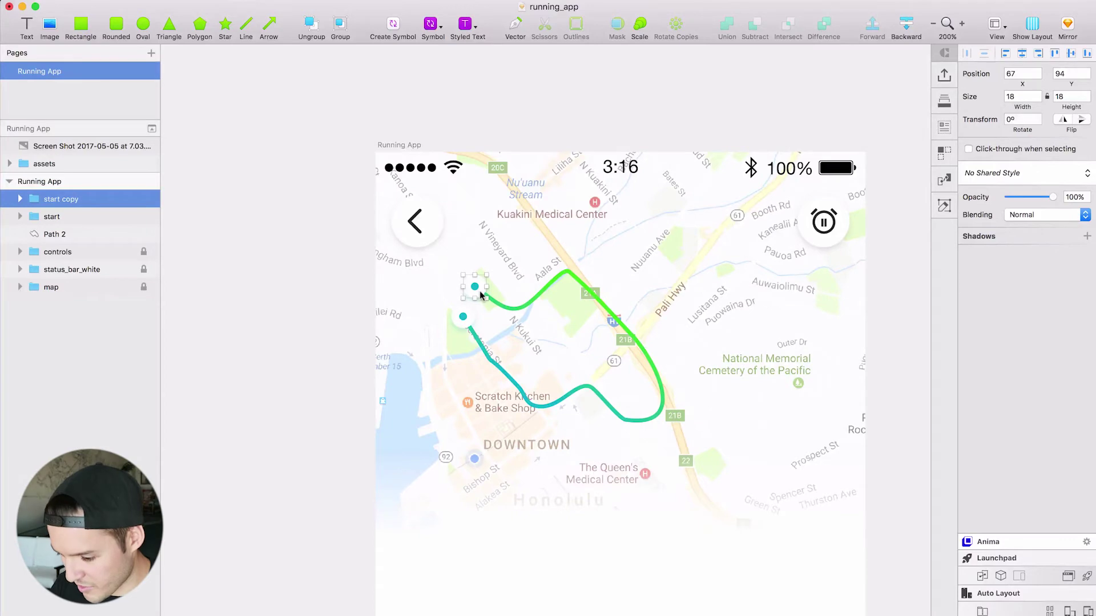
{"action": "left_click_drag", "start_coordinate": [481, 295], "coordinate": [493, 244]}
Move the end point of the trail's green end to the centre of the copied marker.
{"action": "left_click", "coordinate": [497, 307]}
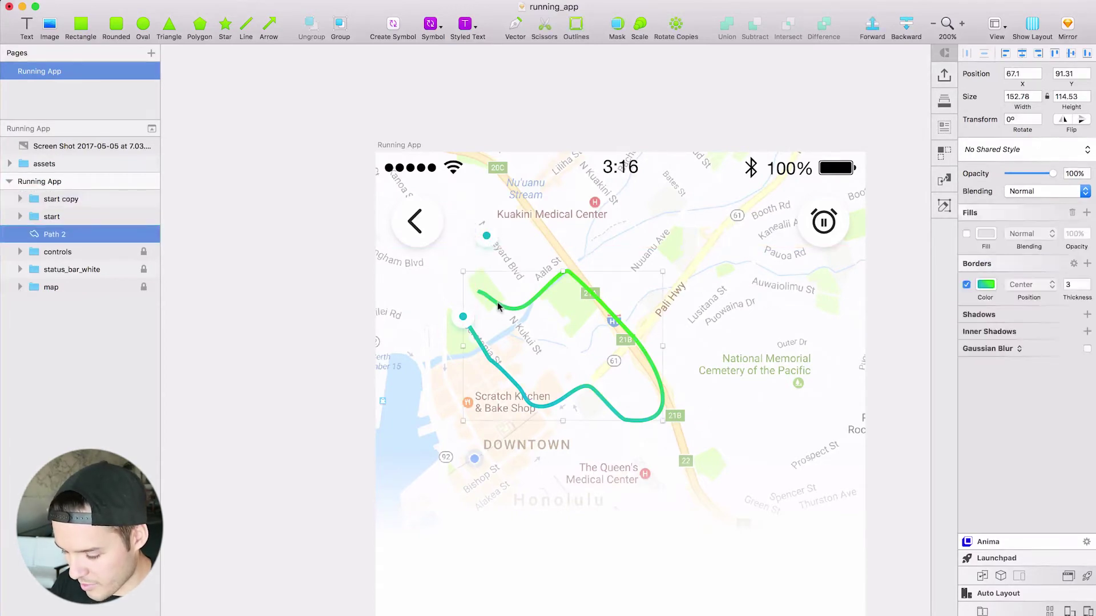
{"action": "double_click", "coordinate": [498, 306]}
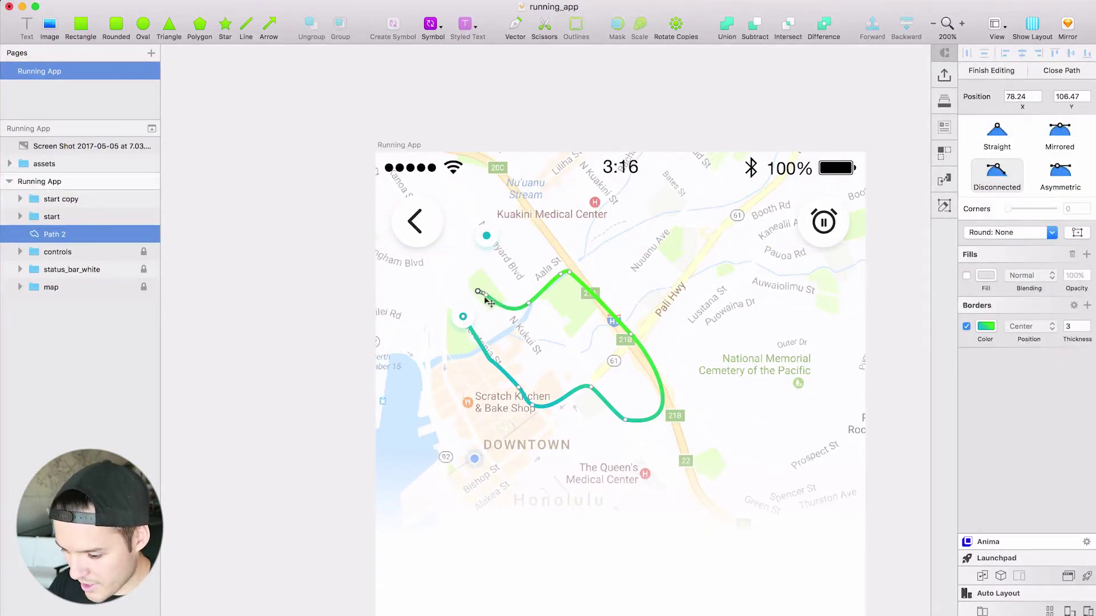
{"action": "scroll", "coordinate": [490, 303], "scroll_direction": "up", "scroll_amount": 5}
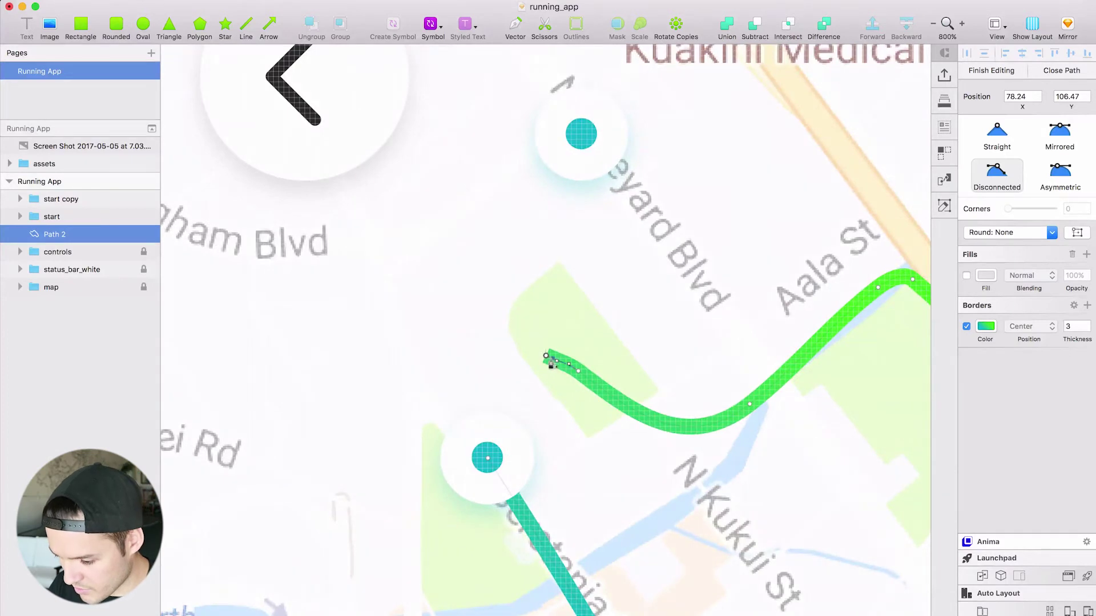
{"action": "left_click_drag", "start_coordinate": [549, 358], "coordinate": [585, 131]}
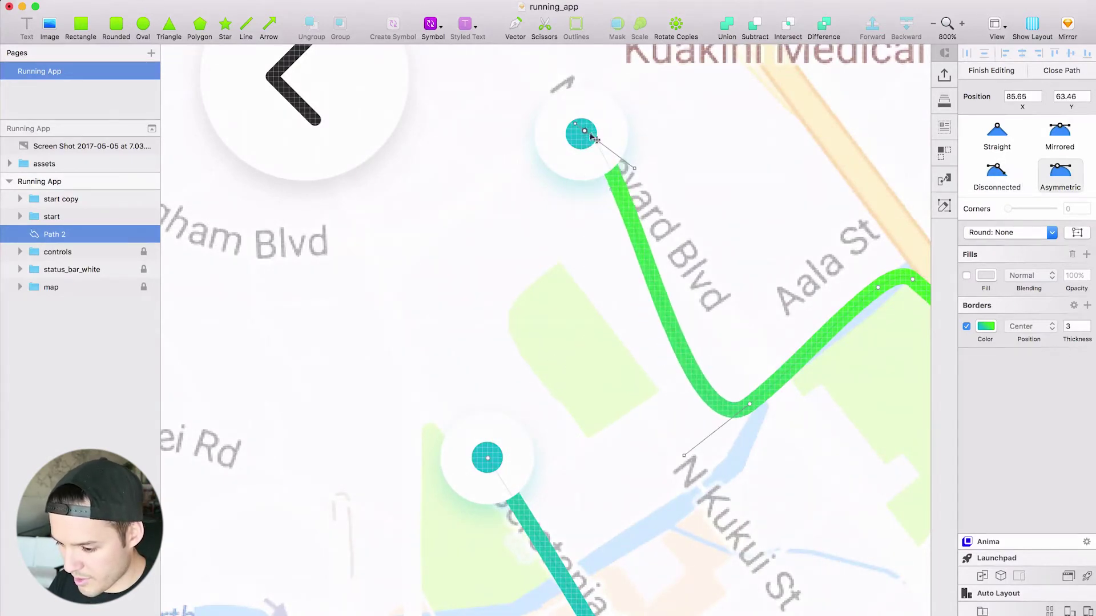
{"action": "key", "text": "super+minus"}
{"action": "key", "text": "super+minus"}
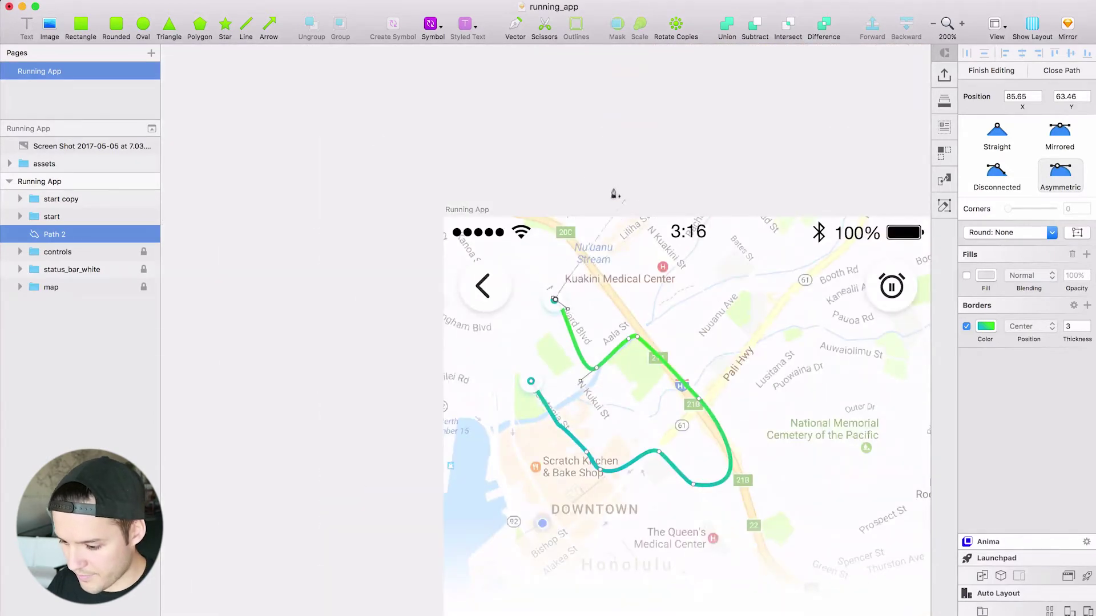
{"action": "left_click", "coordinate": [591, 156]}
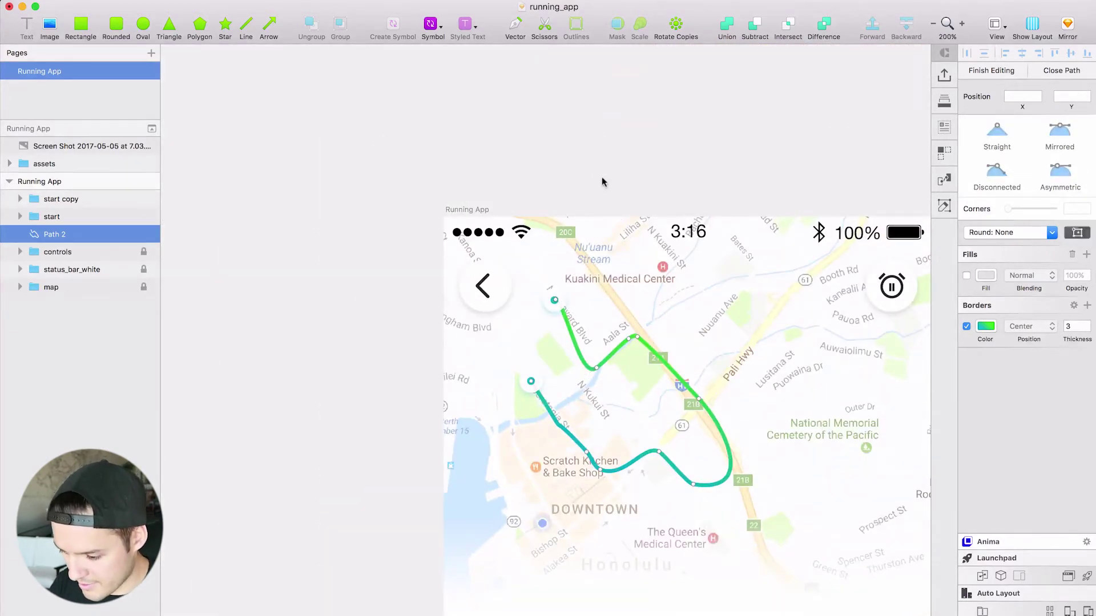
{"action": "key", "text": "Escape"}
Fill both the inner dot and the outer circle of the copied marker with green 50E636.
{"action": "left_click", "coordinate": [554, 300]}
{"action": "left_click", "coordinate": [986, 258]}
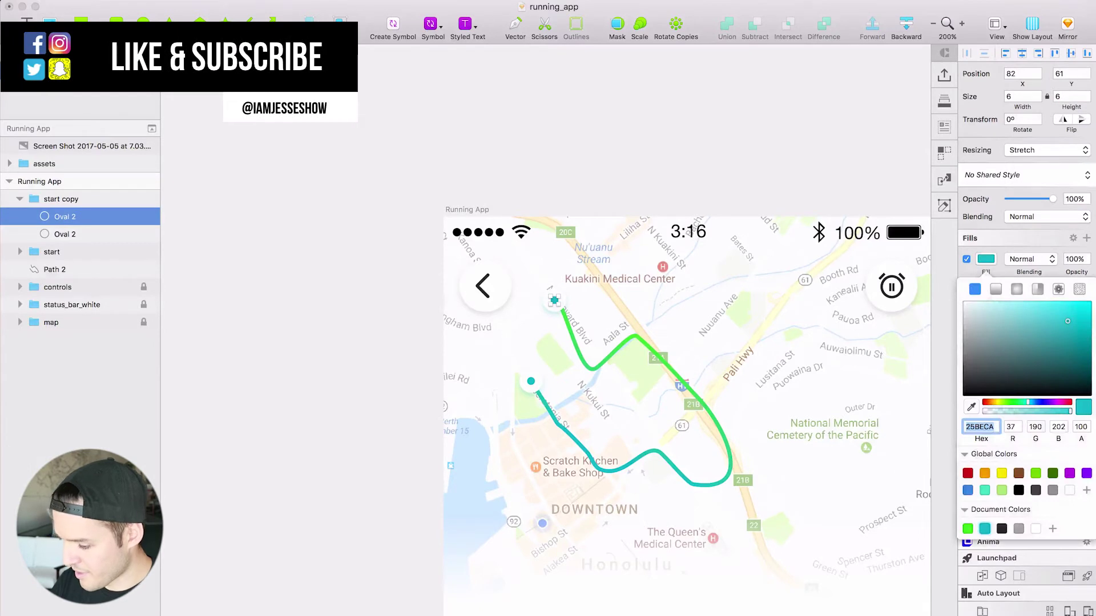
{"action": "left_click", "coordinate": [968, 529]}
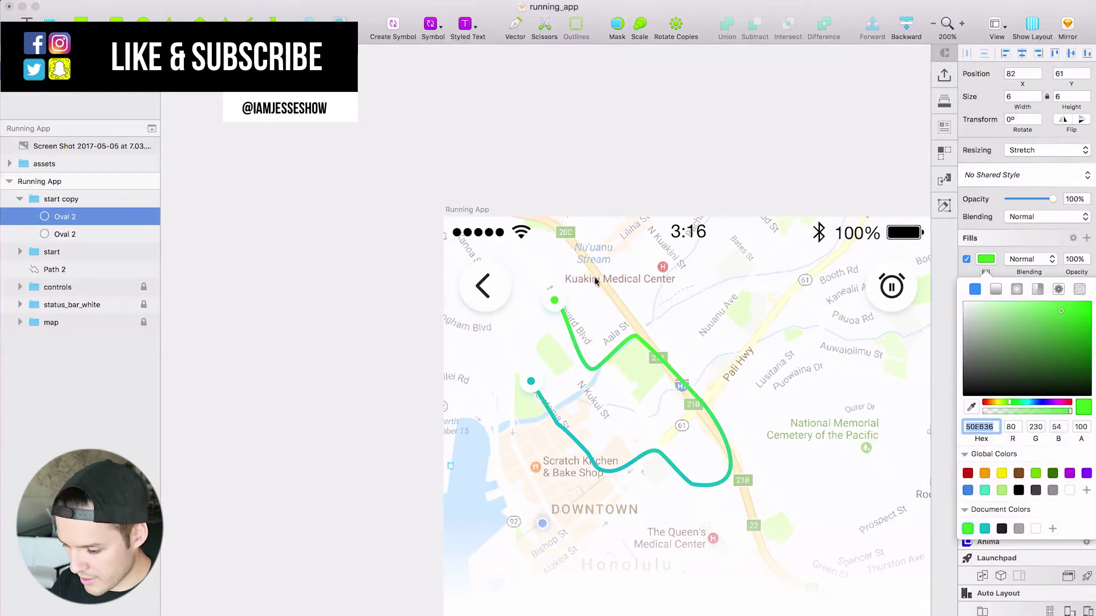
{"action": "left_click", "coordinate": [563, 308]}
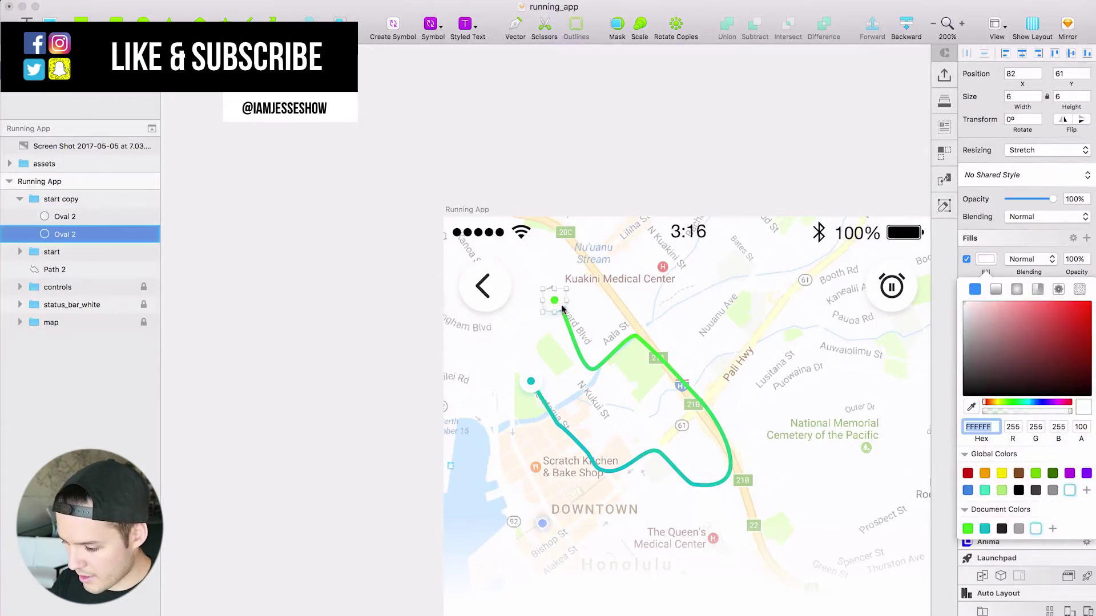
{"action": "left_click", "coordinate": [968, 529]}
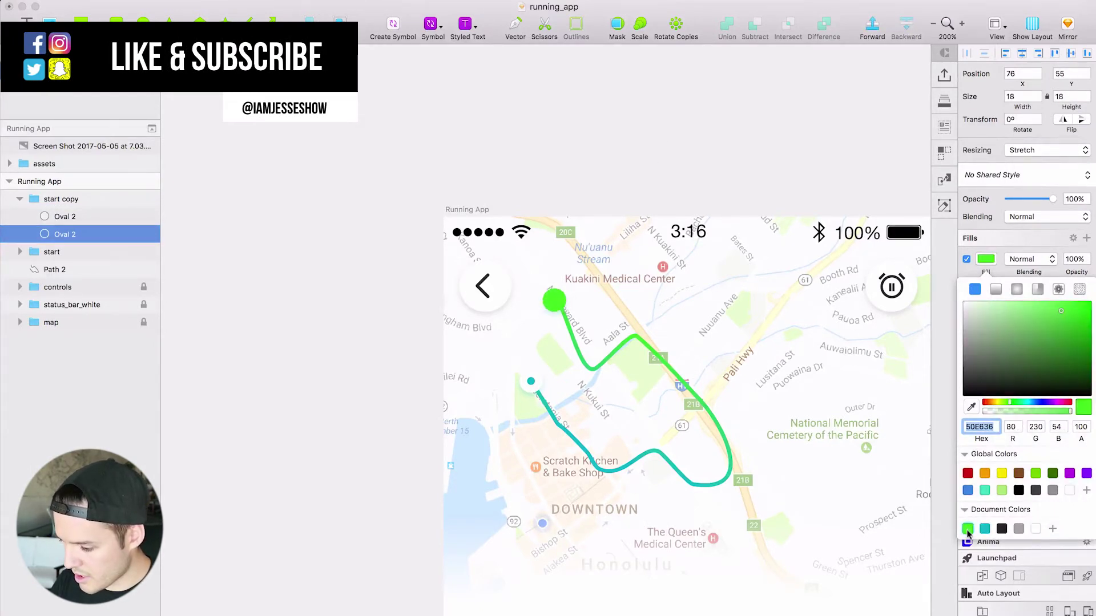
Undo the green fill on the copied marker's outer circle.
{"action": "left_click", "coordinate": [1013, 411]}
{"action": "key", "text": "super+z"}
{"action": "key", "text": "super+z"}
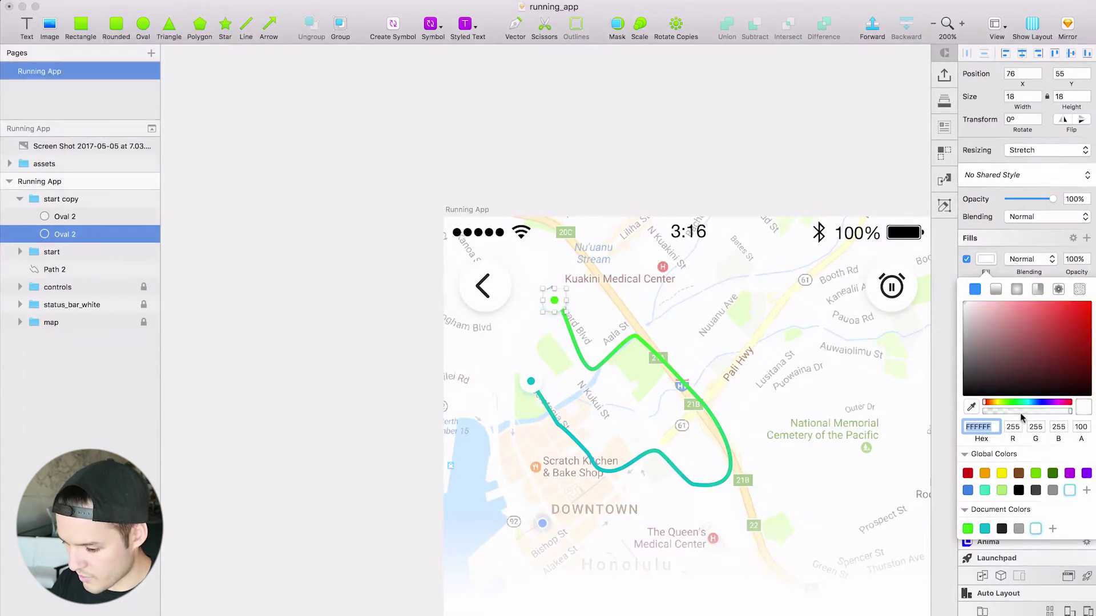
{"action": "left_click", "coordinate": [945, 519]}
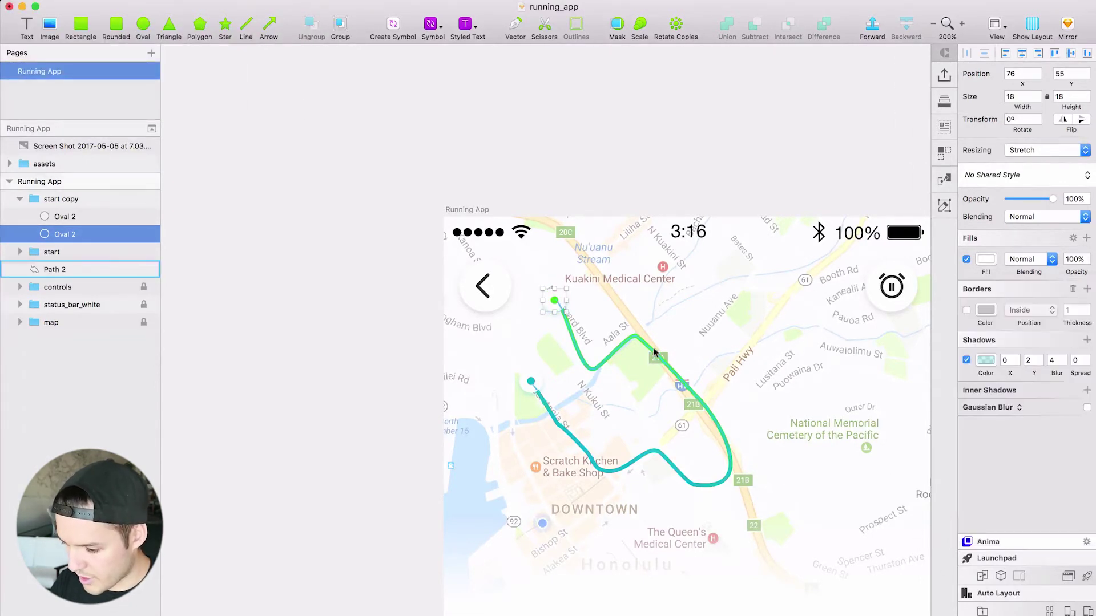
Change the shadow of the copied marker's outer circle to green 50E636 at 30% opacity.
{"action": "left_click", "coordinate": [985, 360]}
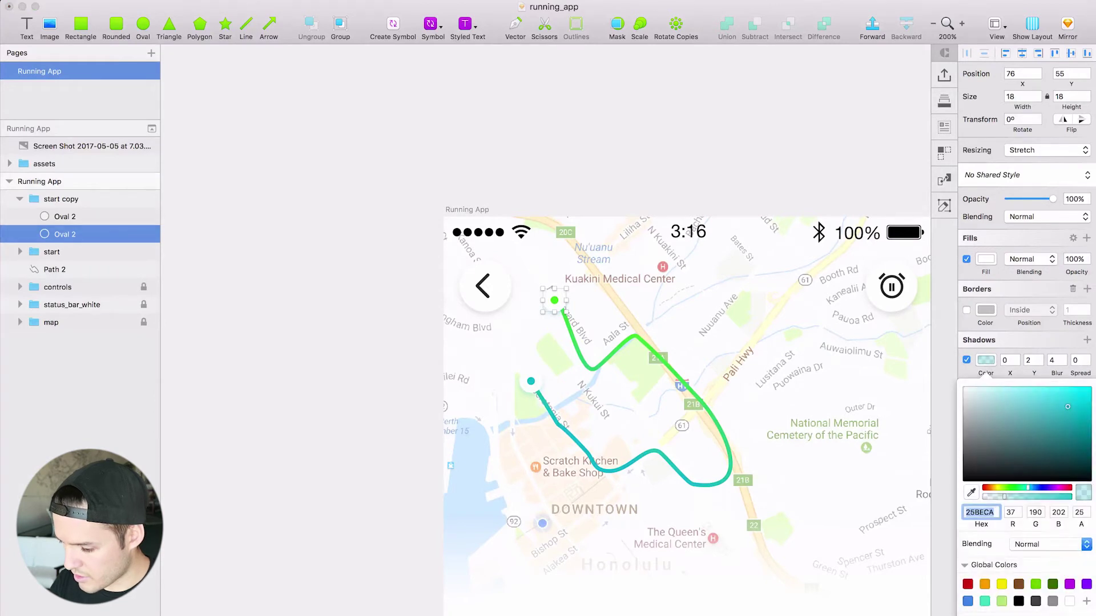
{"action": "key", "text": "super+v"}
{"action": "key", "text": "Return"}
{"action": "left_click", "coordinate": [997, 500]}
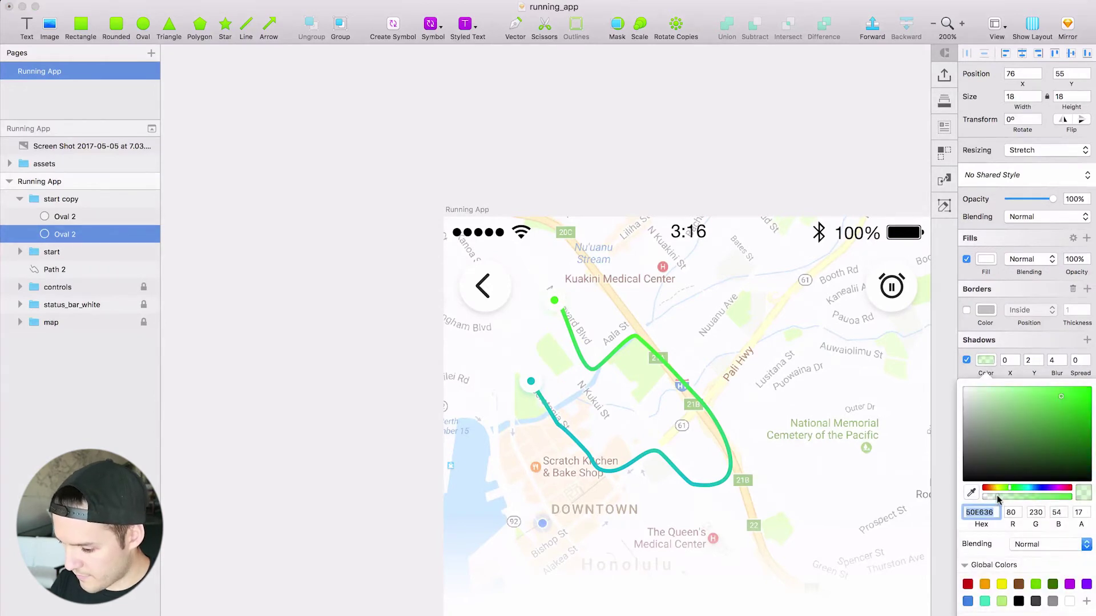
{"action": "left_click_drag", "start_coordinate": [999, 499], "coordinate": [1018, 500]}
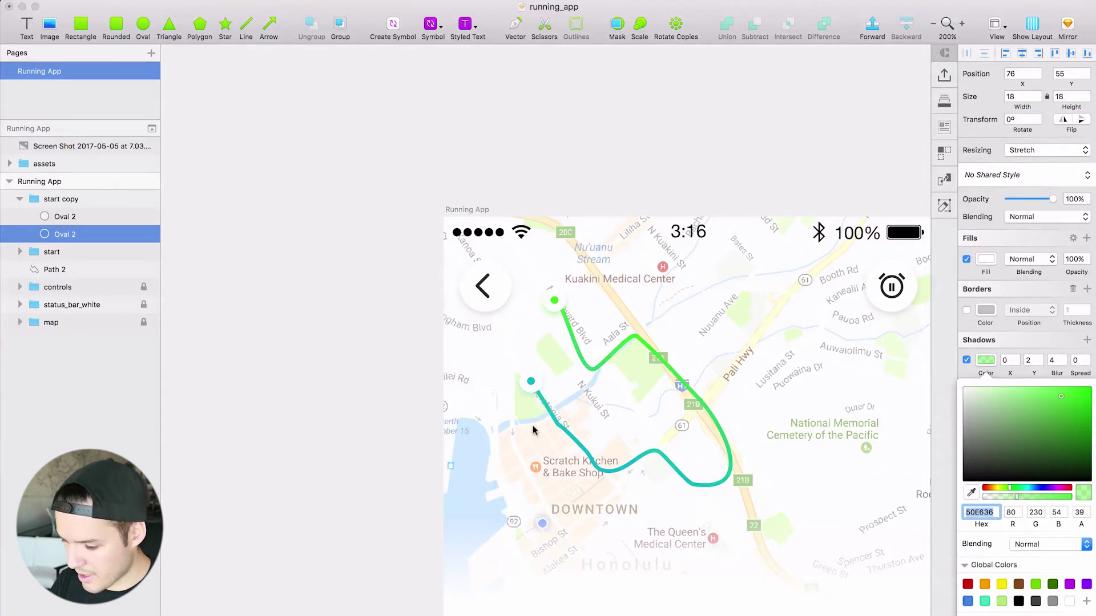
{"action": "left_click", "coordinate": [1087, 511]}
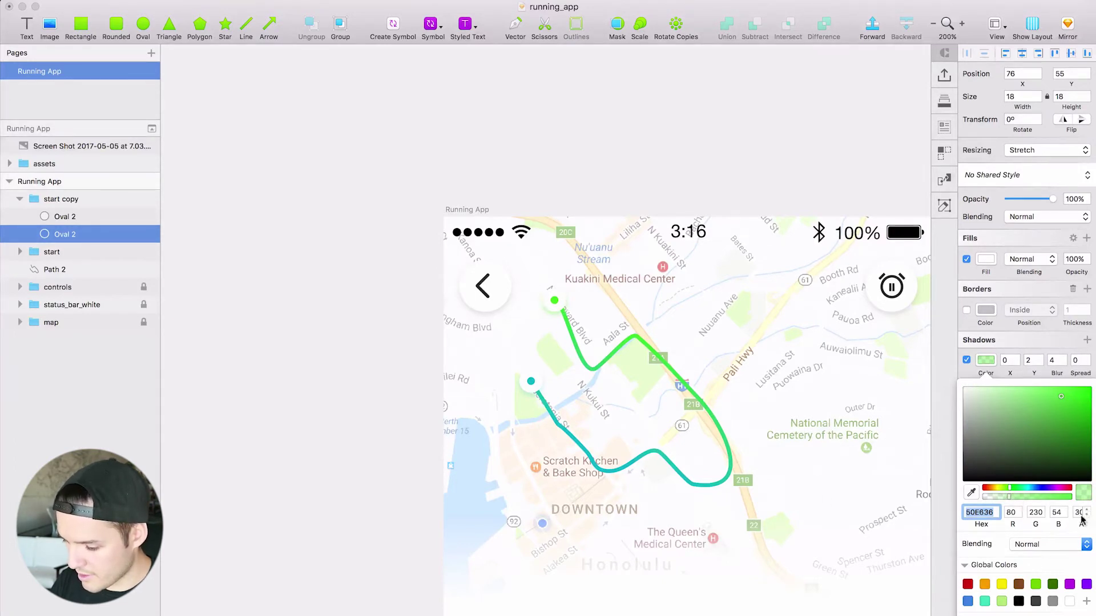
Adjust the shadow opacity of the teal start marker's outer circle to match the green marker.
{"action": "left_click", "coordinate": [531, 380]}
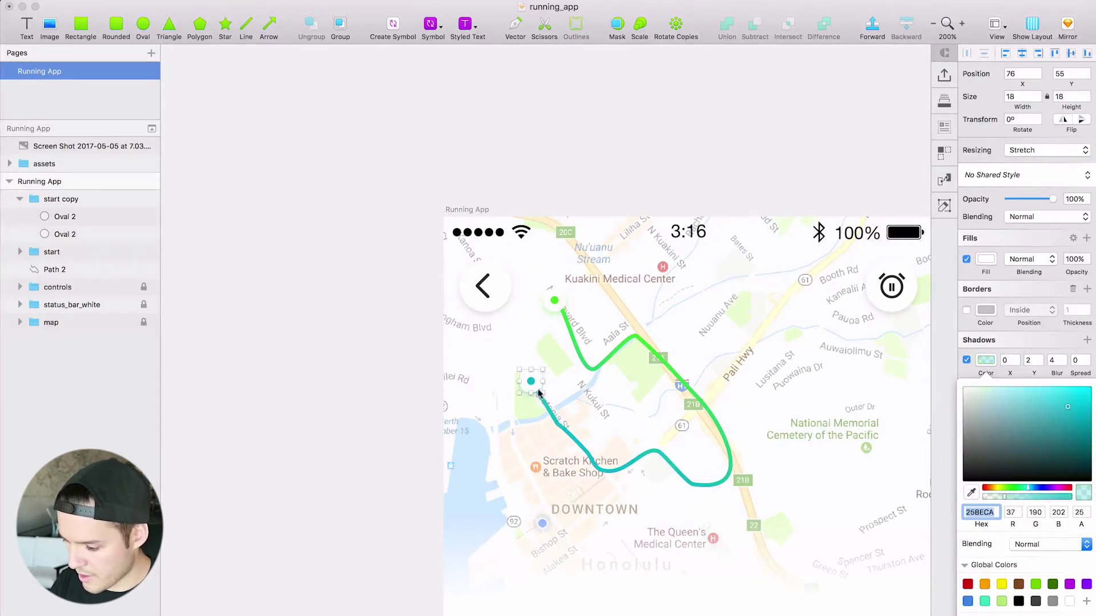
{"action": "left_click", "coordinate": [1088, 511]}
{"action": "left_click", "coordinate": [1088, 511]}
{"action": "left_click", "coordinate": [564, 154]}
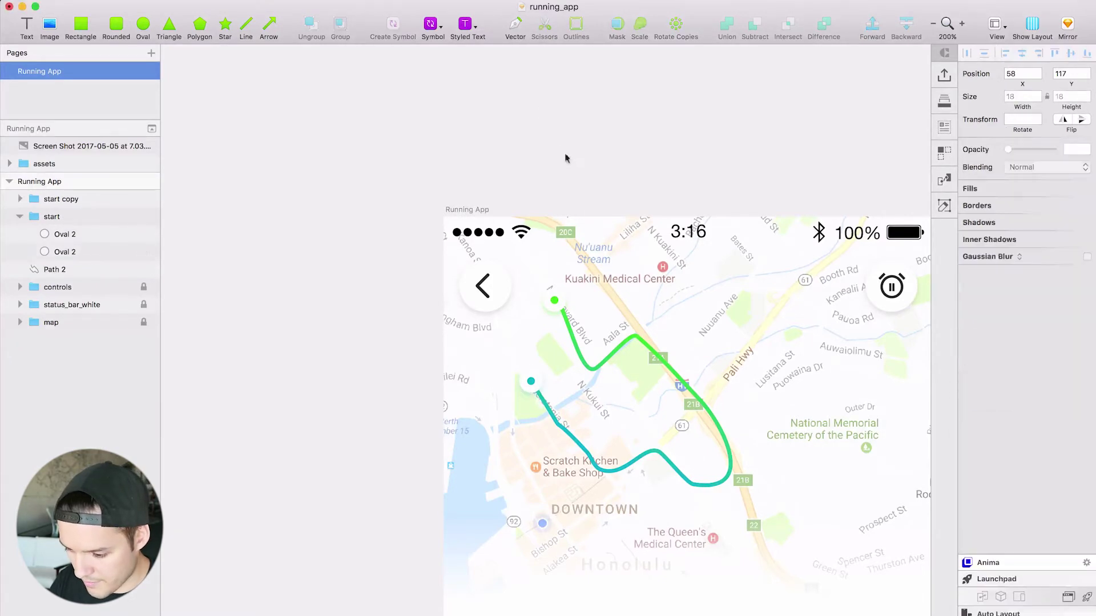
Rename the "start copy" group to "finsih".
{"action": "left_click_drag", "start_coordinate": [465, 193], "coordinate": [304, 85]}
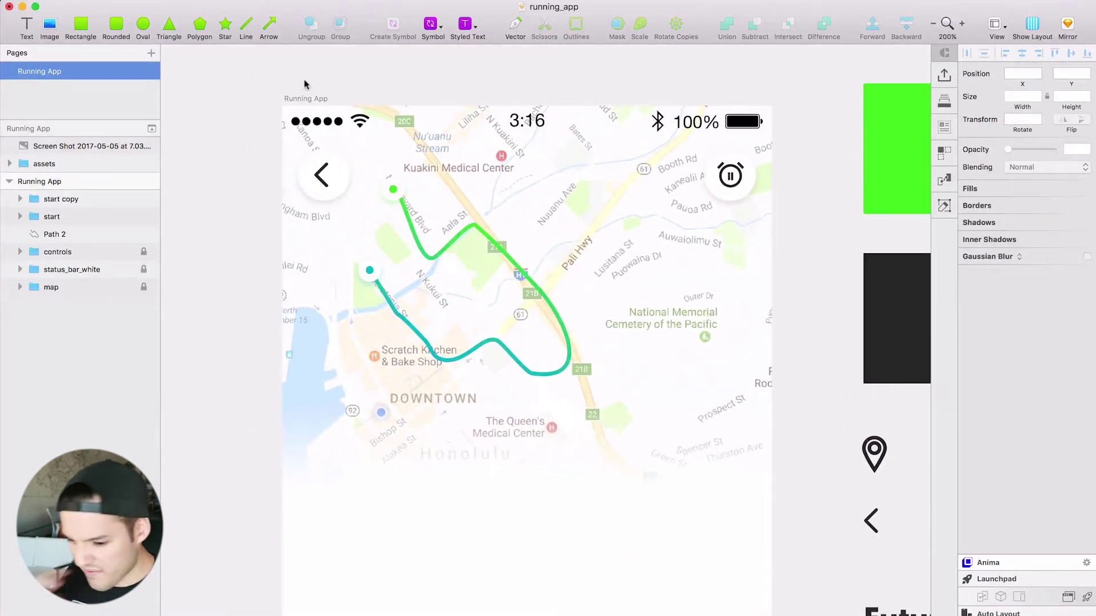
{"action": "double_click", "coordinate": [68, 199]}
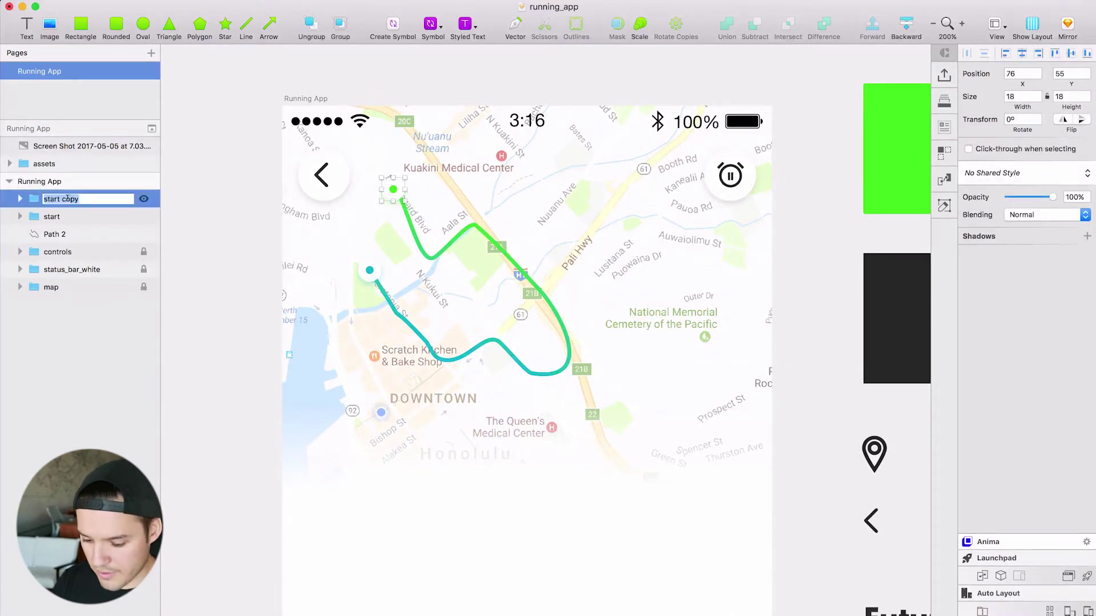
{"action": "type", "text": "finsih"}
{"action": "key", "text": "Return"}
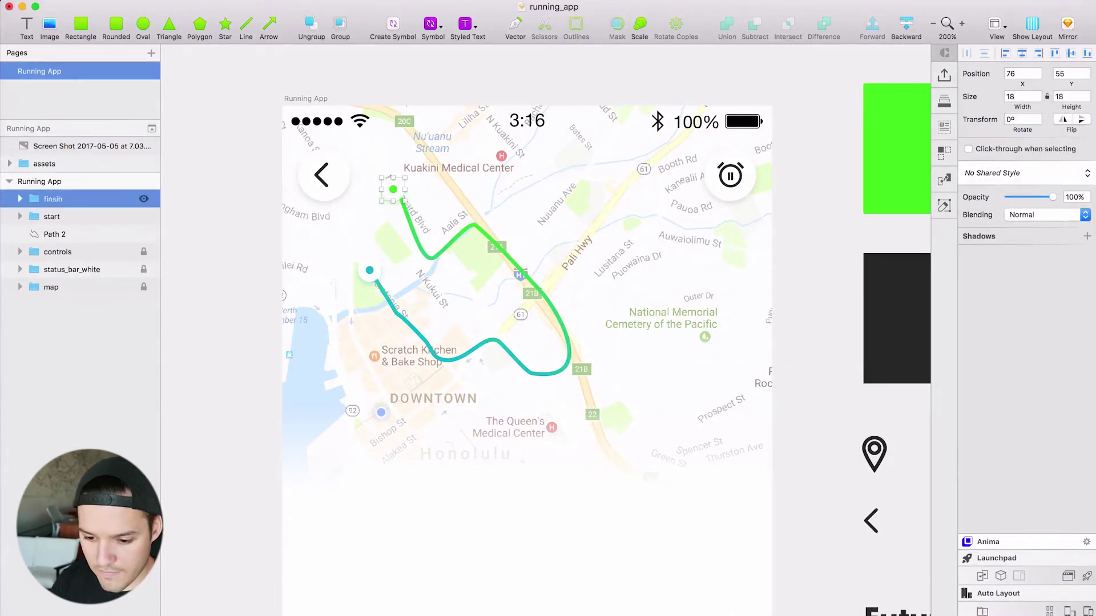
Group both trail markers with the trail line and name the group "path".
{"action": "left_click", "coordinate": [72, 237], "text": "shift"}
{"action": "key", "text": "super+g"}
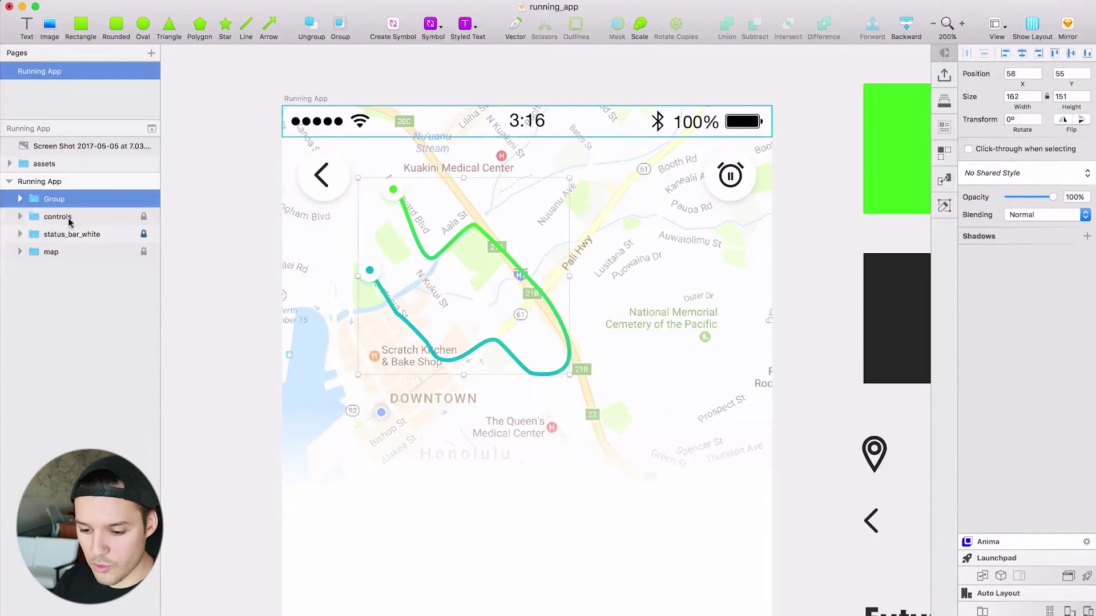
{"action": "double_click", "coordinate": [65, 204]}
{"action": "type", "text": "path"}
{"action": "key", "text": "Return"}
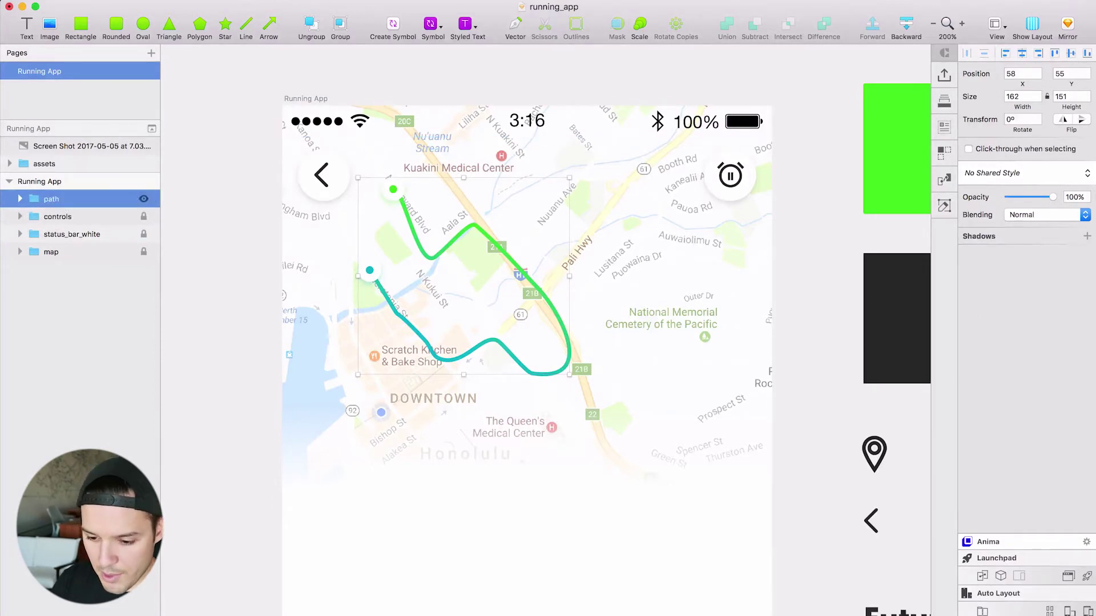
Group the controls, status bar, path and map layers as "top" and lock the group.
{"action": "key", "text": "super+a"}
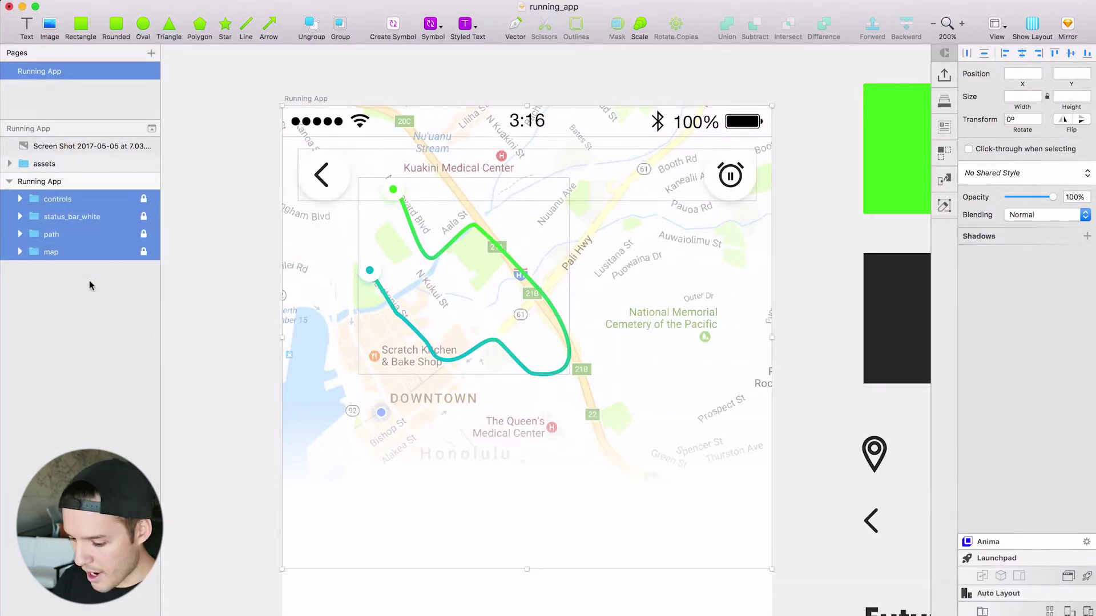
{"action": "key", "text": "super+g"}
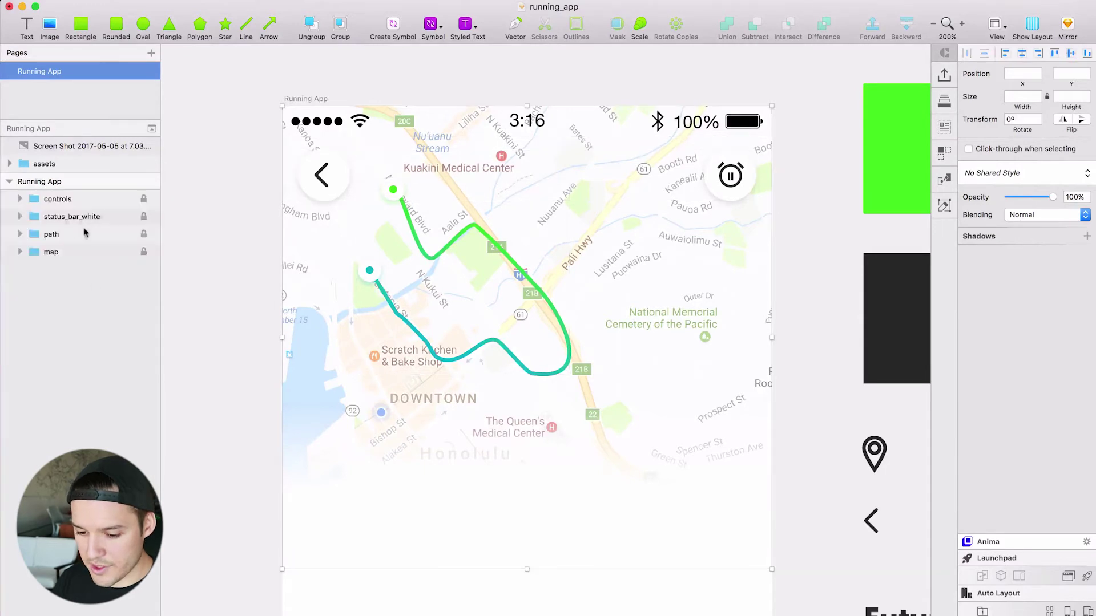
{"action": "double_click", "coordinate": [66, 199]}
{"action": "type", "text": "top"}
{"action": "key", "text": "Return"}
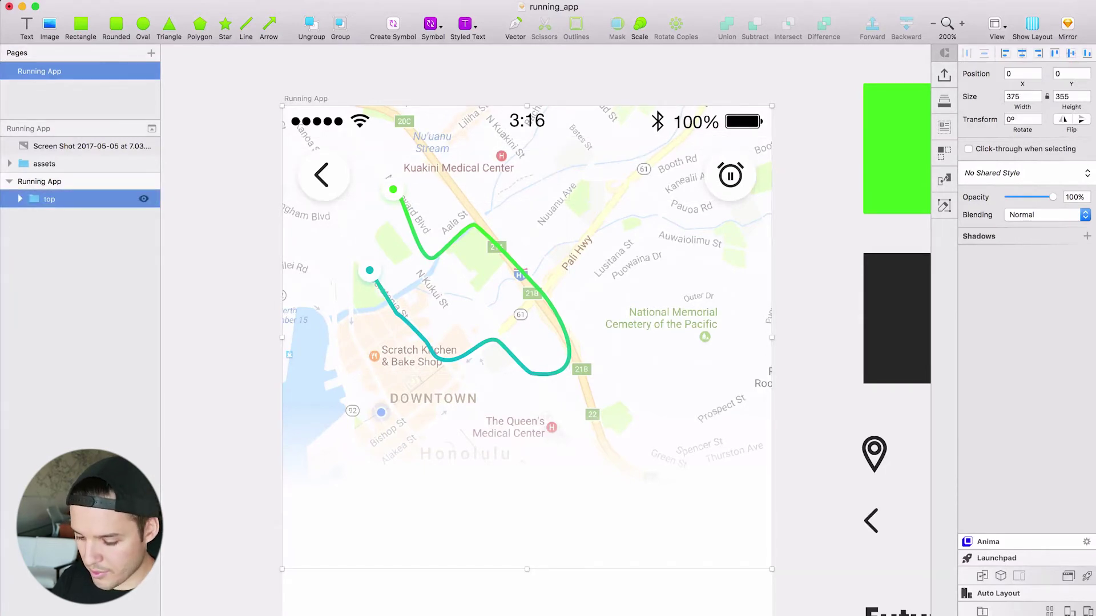
{"action": "key", "text": "super+shift+l"}
{"action": "left_click", "coordinate": [18, 199]}
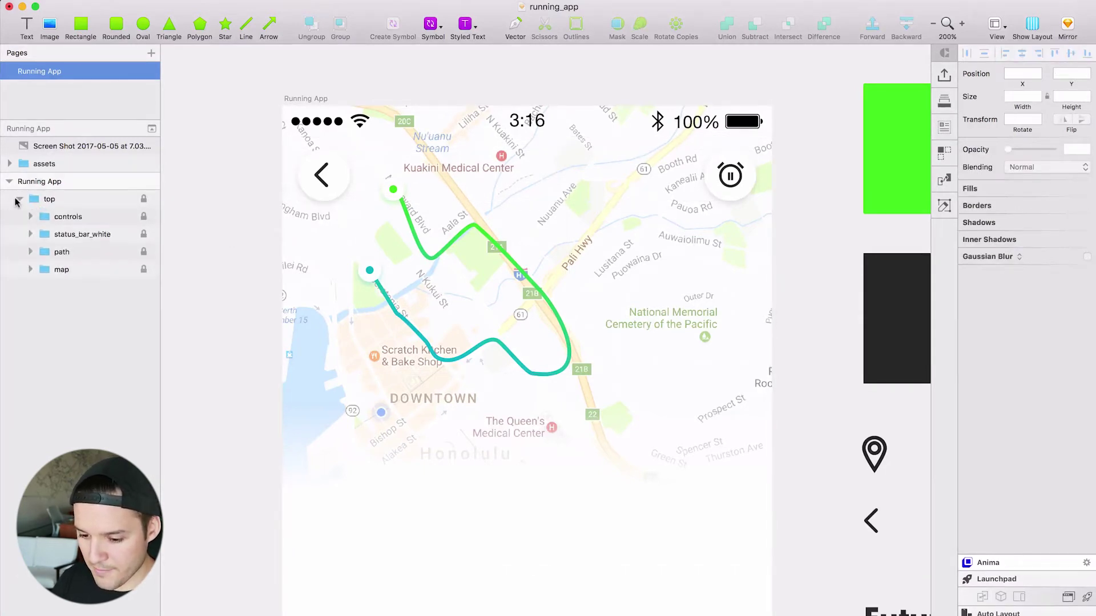
{"action": "left_click", "coordinate": [19, 199]}
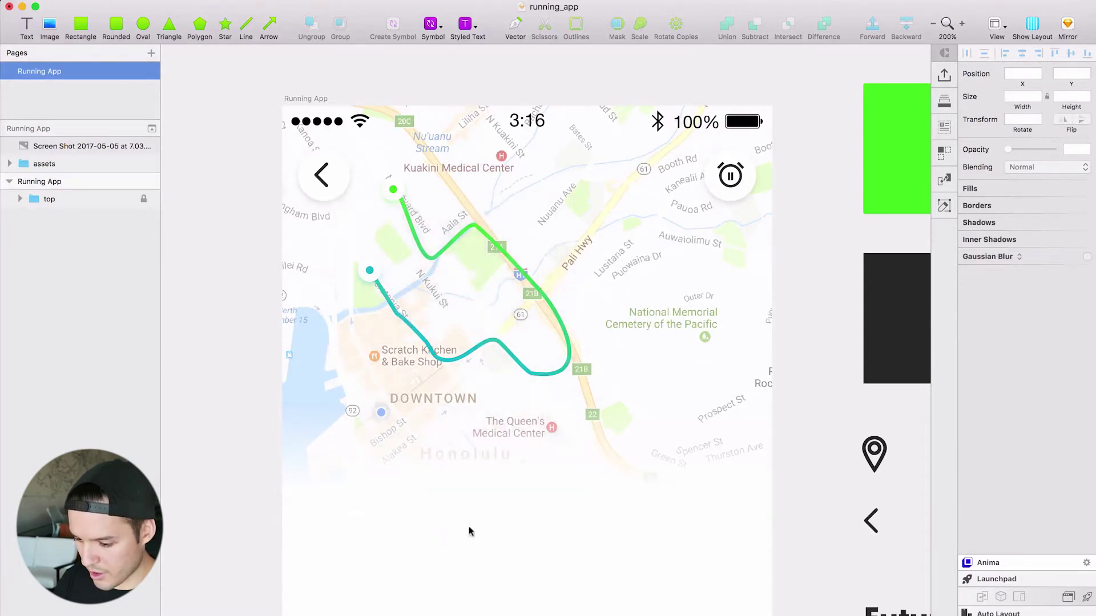
Copy the Futura Bold and Futura Medium sample texts below the map and duplicate the pair beside it.
{"action": "scroll", "coordinate": [470, 531], "scroll_direction": "up", "scroll_amount": 10}
{"action": "key", "text": "super+0"}
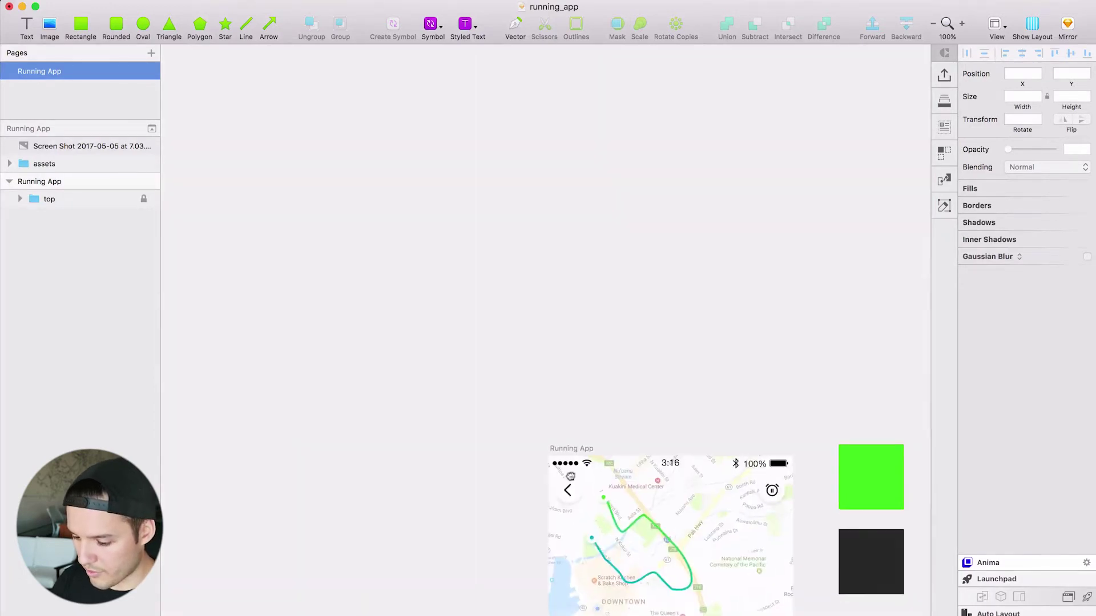
{"action": "left_click_drag", "start_coordinate": [570, 482], "coordinate": [326, 184]}
{"action": "key", "text": "z"}
{"action": "left_click_drag", "start_coordinate": [264, 99], "coordinate": [577, 357]}
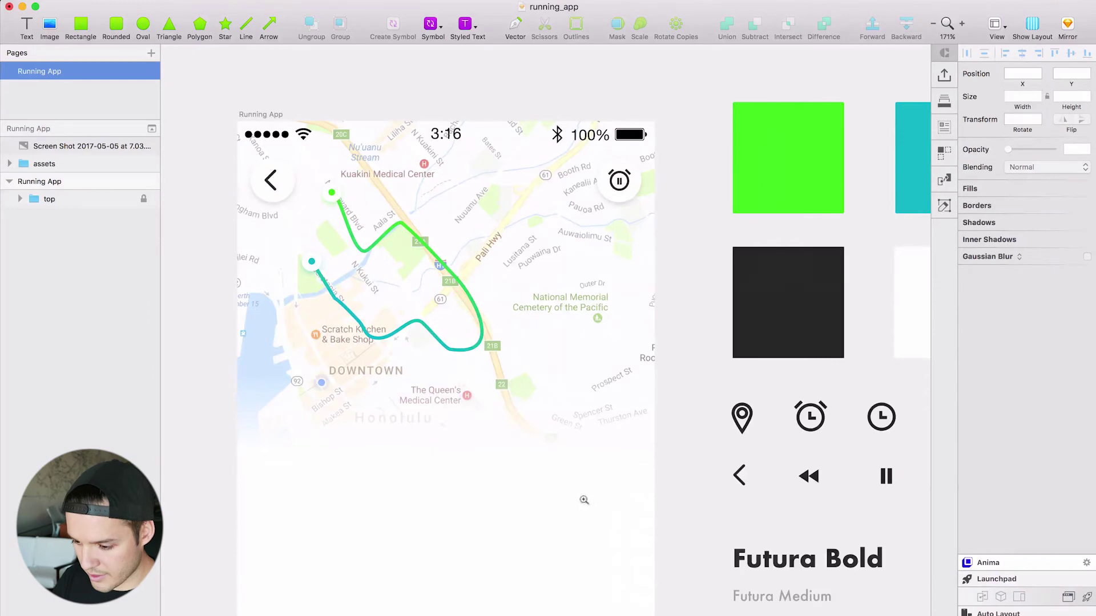
{"action": "scroll", "coordinate": [515, 478], "scroll_direction": "down", "scroll_amount": 2}
{"action": "left_click_drag", "start_coordinate": [516, 479], "coordinate": [487, 460]}
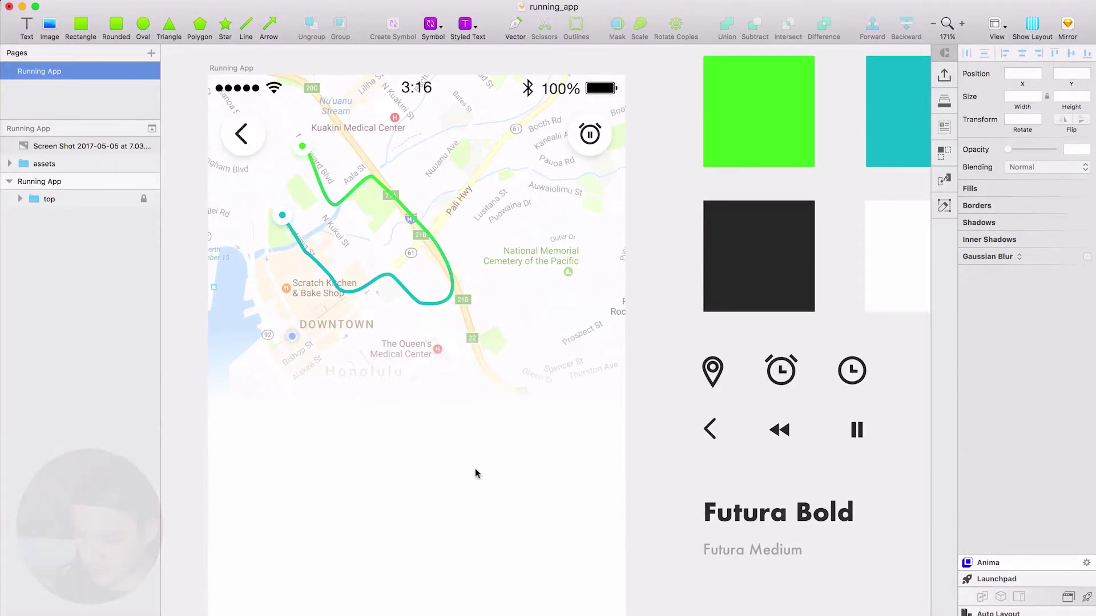
{"action": "scroll", "coordinate": [474, 475], "scroll_direction": "down", "scroll_amount": 1}
{"action": "left_click", "coordinate": [746, 489]}
{"action": "left_click", "coordinate": [746, 532], "text": "shift"}
{"action": "right_click", "coordinate": [260, 418]}
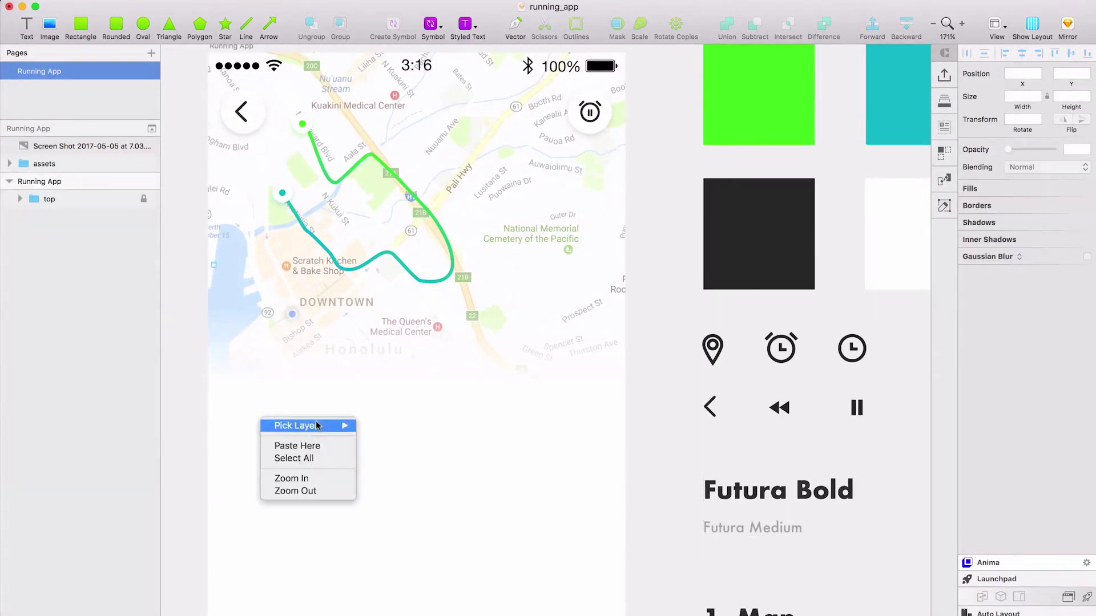
{"action": "left_click", "coordinate": [297, 446]}
{"action": "left_click_drag", "start_coordinate": [320, 439], "coordinate": [490, 440]}
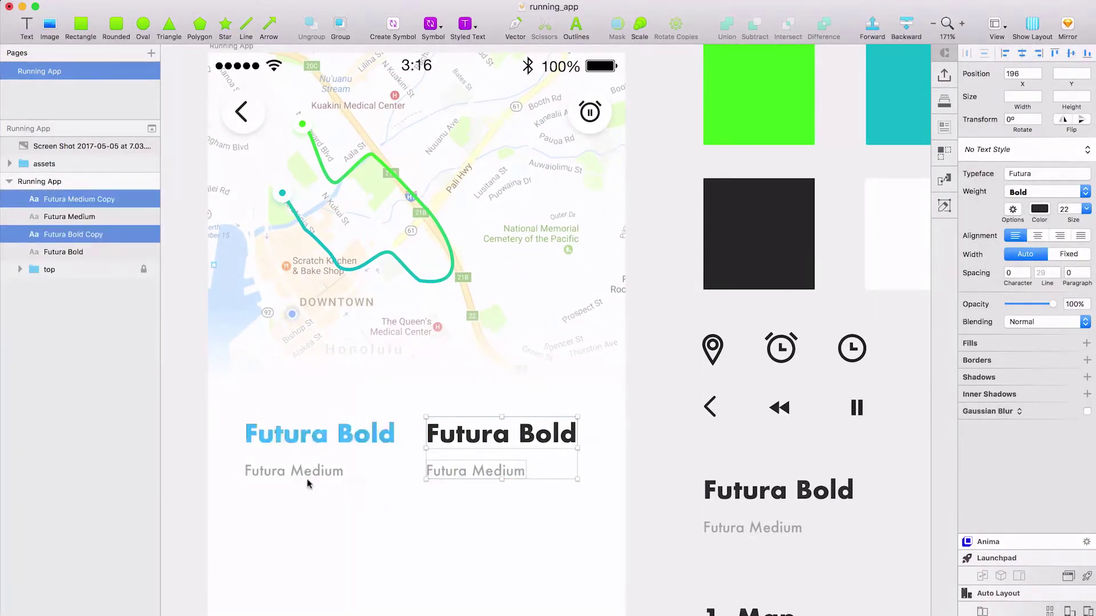
Place copies of the location pin and clock icons above the two text pairs and align them vertically to each other.
{"action": "left_click", "coordinate": [715, 348]}
{"action": "left_click", "coordinate": [852, 348], "text": "shift"}
{"action": "key", "text": "super+v"}
{"action": "left_click_drag", "start_coordinate": [346, 401], "coordinate": [254, 392]}
{"action": "left_click_drag", "start_coordinate": [479, 401], "coordinate": [439, 390]}
{"action": "left_click", "coordinate": [255, 390], "text": "shift"}
{"action": "left_click", "coordinate": [1070, 53]}
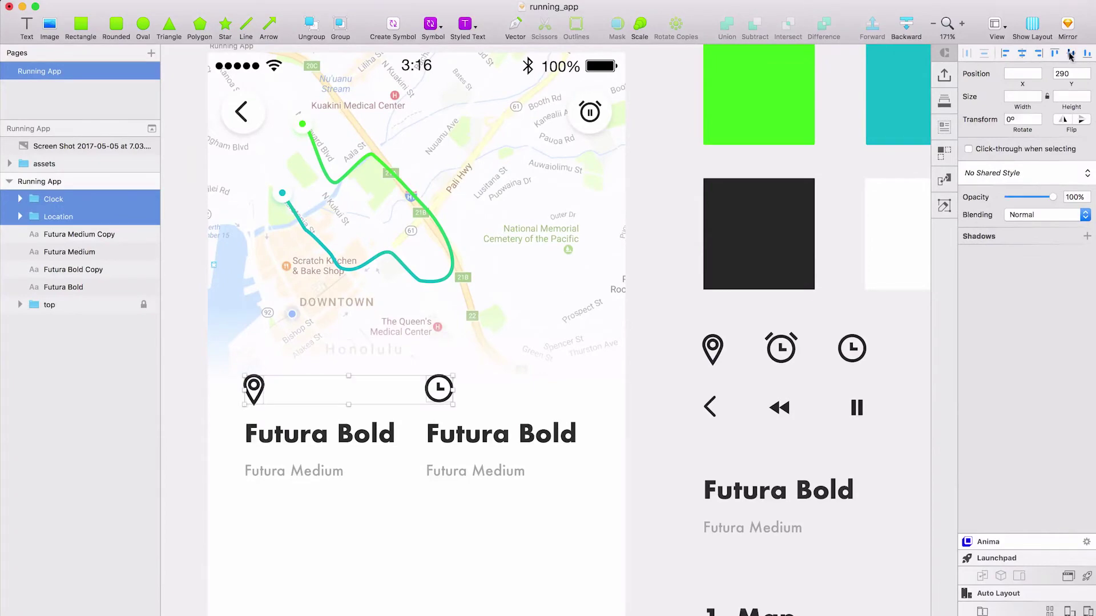
Change the two bold sample texts to "Distance" and "Time".
{"action": "scroll", "coordinate": [439, 389], "scroll_direction": "down", "scroll_amount": 3}
{"action": "double_click", "coordinate": [324, 316]}
{"action": "type", "text": "Distance"}
{"action": "double_click", "coordinate": [550, 324]}
{"action": "type", "text": "Time"}
Replace the bold text under the pin with "1.67km" and the one under the clock with "00:47:13".
{"action": "scroll", "coordinate": [663, 455], "scroll_direction": "up", "scroll_amount": 2}
{"action": "double_click", "coordinate": [363, 361]}
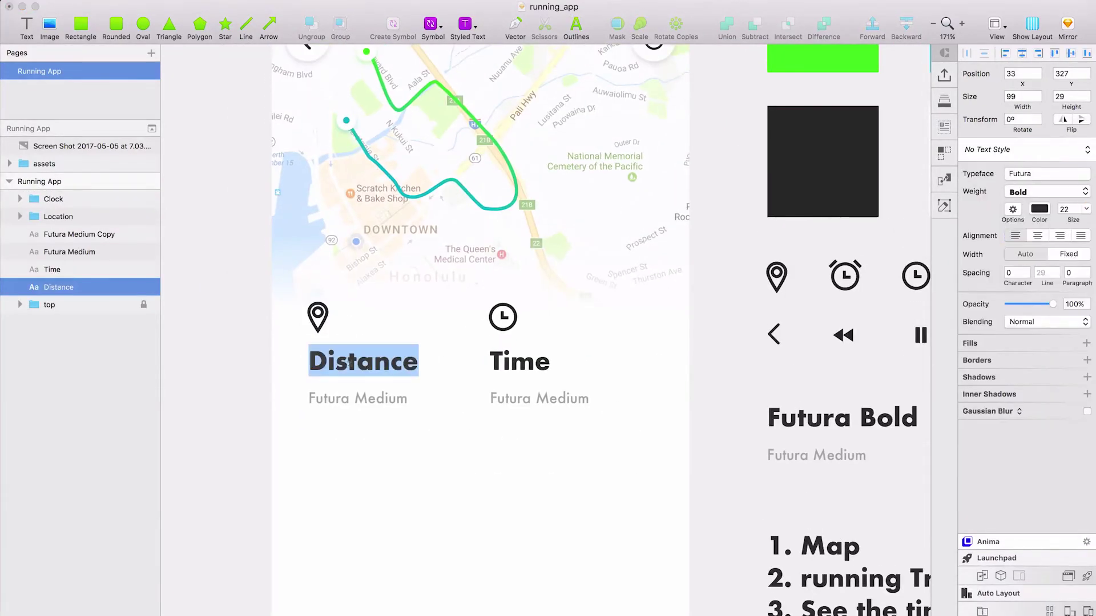
{"action": "key", "text": "BackSpace"}
{"action": "type", "text": "1.67km"}
{"action": "key", "text": "Tab"}
{"action": "type", "text": "00:"}
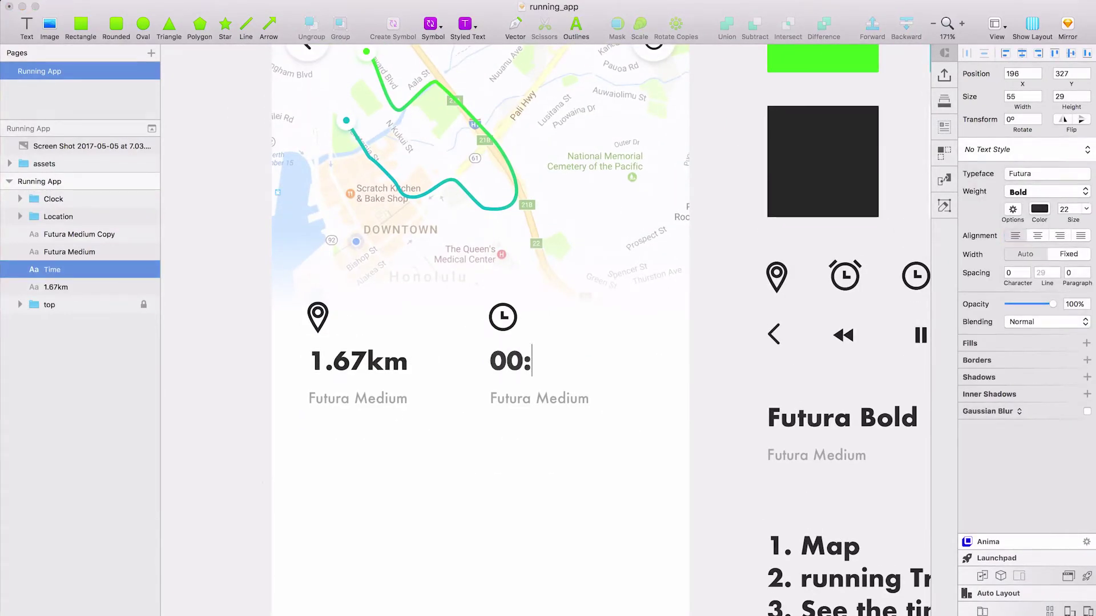
{"action": "type", "text": "47:13"}
Change the grey labels to "Total Distance" under 1.67km and "Total Time" under 00:47:13.
{"action": "key", "text": "Tab"}
{"action": "type", "text": "Total Distance"}
{"action": "key", "text": "Tab"}
{"action": "type", "text": "Total Time"}
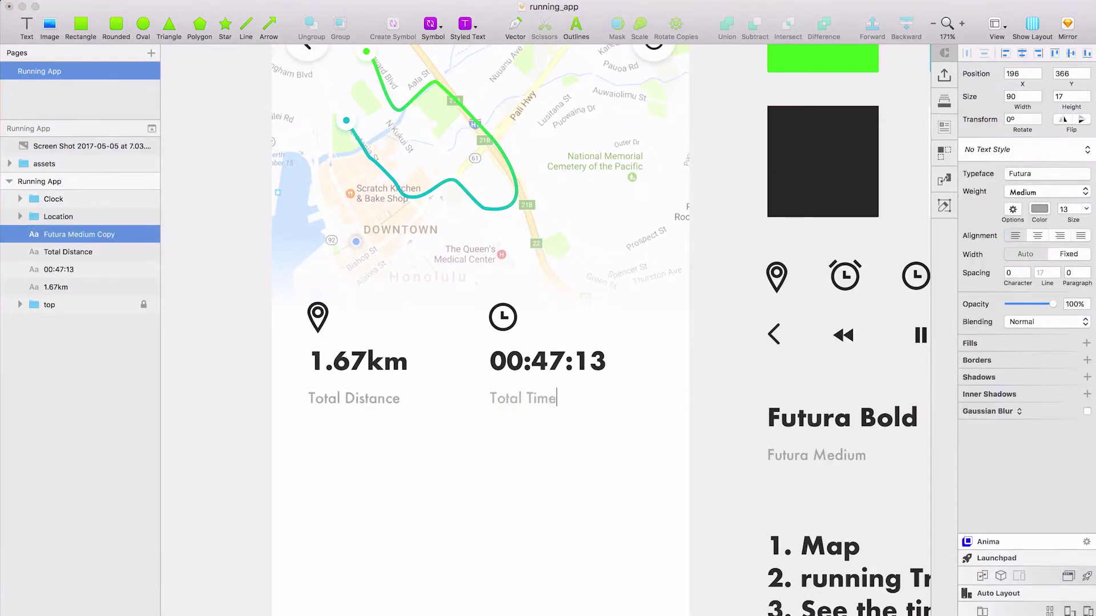
Apply the Lowercase text transform to the Total Distance and Total Time labels.
{"action": "left_click", "coordinate": [362, 400]}
{"action": "left_click", "coordinate": [528, 398], "text": "shift"}
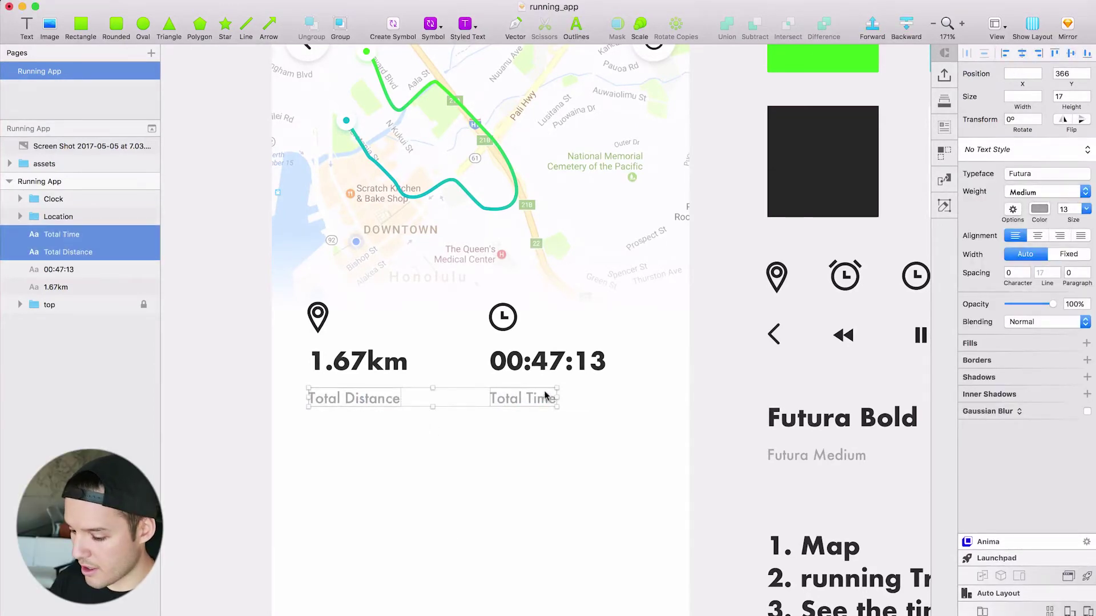
{"action": "left_click", "coordinate": [1015, 209]}
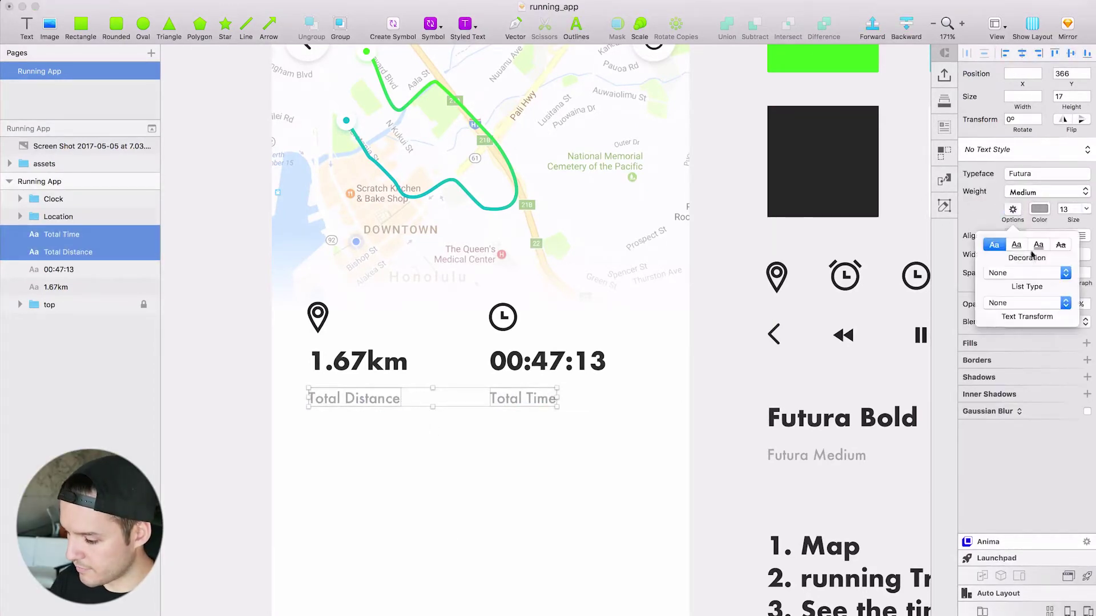
{"action": "left_click", "coordinate": [1028, 272]}
{"action": "left_click", "coordinate": [999, 367]}
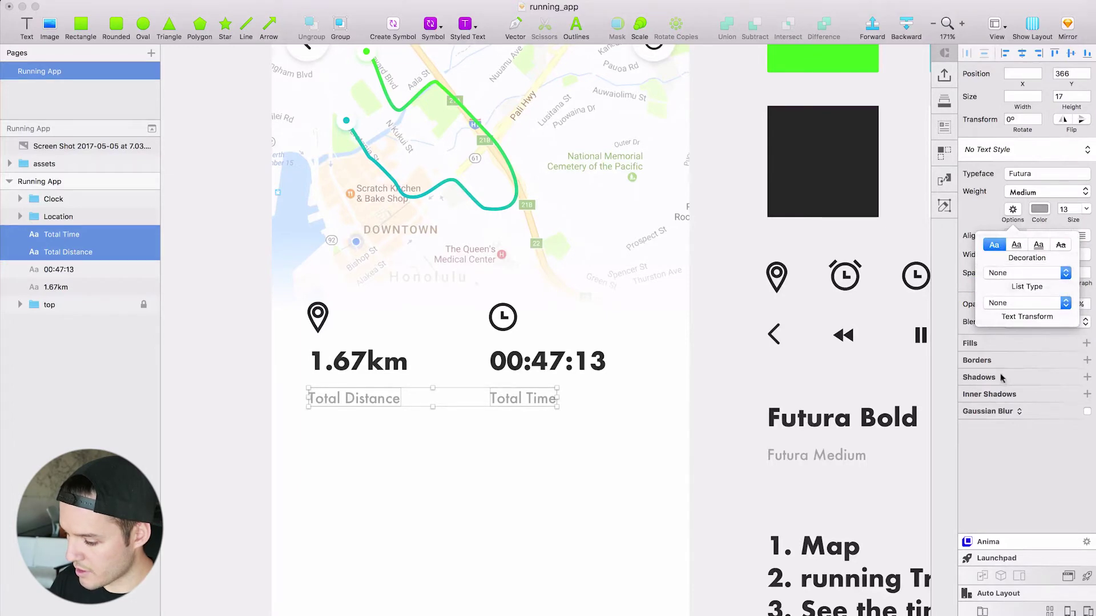
{"action": "left_click", "coordinate": [1002, 400]}
{"action": "left_click", "coordinate": [1011, 303]}
{"action": "left_click", "coordinate": [1013, 325]}
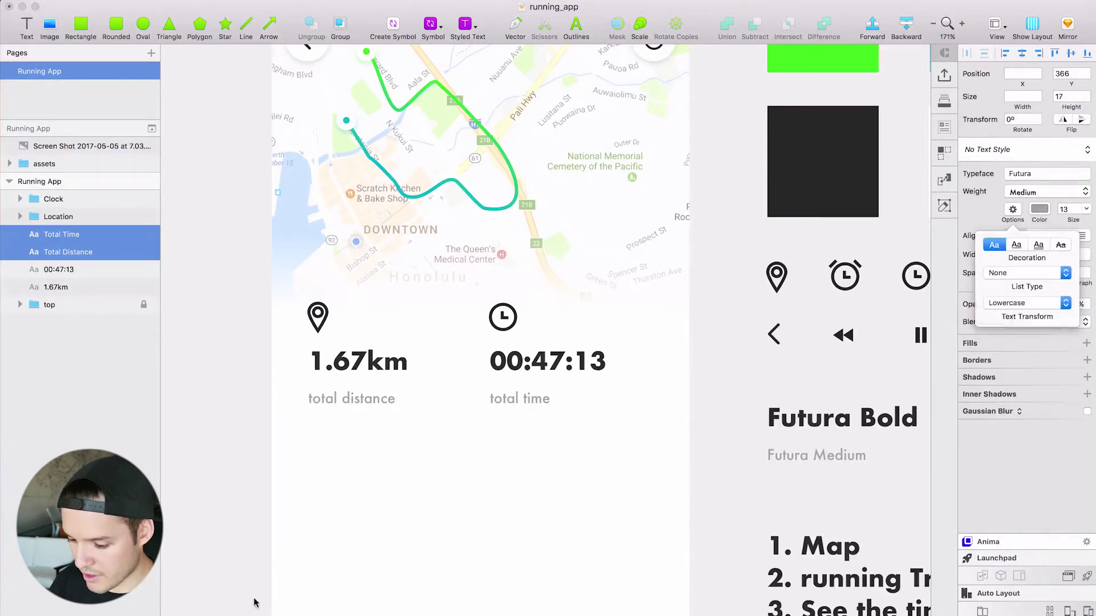
{"action": "left_click", "coordinate": [368, 467]}
Check the shared X position of the icon, value and label in the distance and time columns.
{"action": "left_click", "coordinate": [340, 400]}
{"action": "left_click", "coordinate": [320, 361], "text": "shift"}
{"action": "left_click", "coordinate": [318, 316], "text": "shift"}
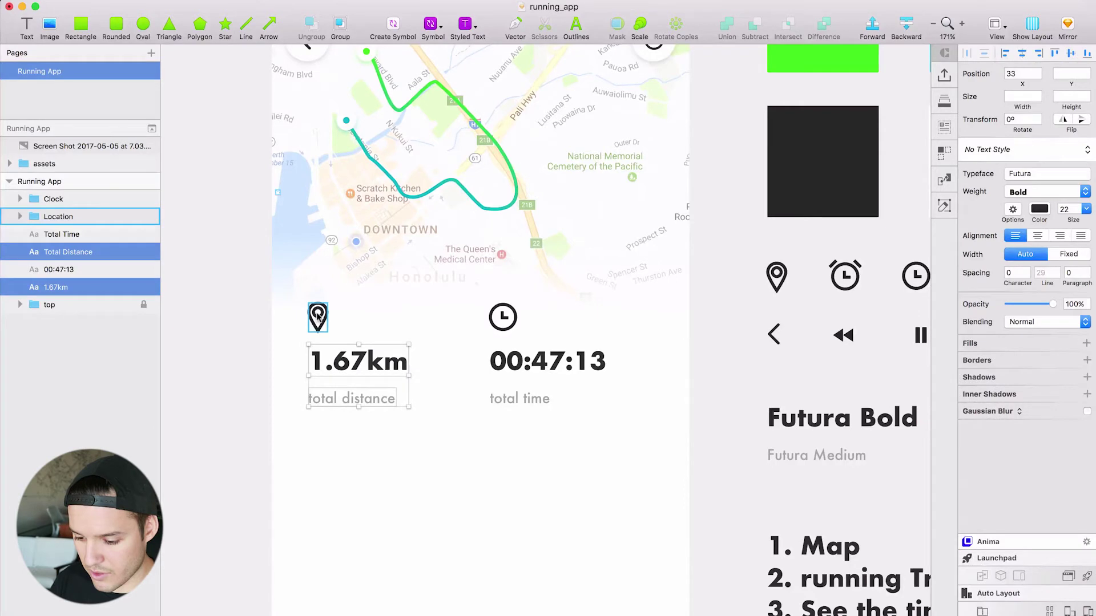
{"action": "left_click", "coordinate": [524, 401]}
{"action": "left_click", "coordinate": [547, 361], "text": "shift"}
{"action": "left_click", "coordinate": [502, 317], "text": "shift"}
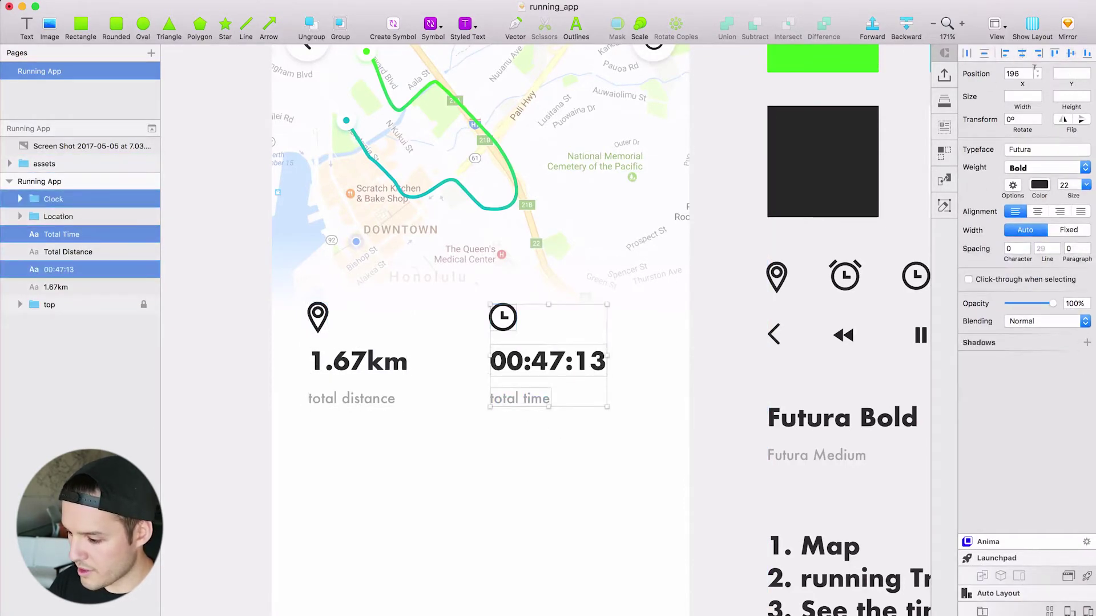
{"action": "left_click", "coordinate": [526, 490]}
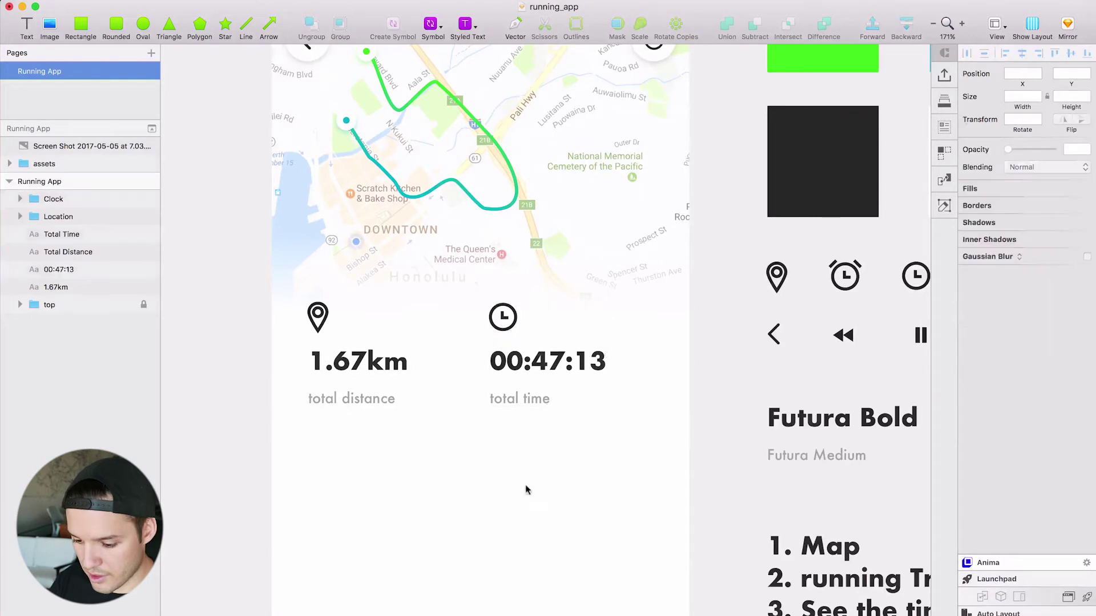
Move the total distance and total time labels up closer to their values, to Y position 357.
{"action": "left_click", "coordinate": [367, 402]}
{"action": "left_click", "coordinate": [531, 399], "text": "shift"}
{"action": "left_click_drag", "start_coordinate": [530, 394], "coordinate": [530, 379]}
{"action": "key", "text": "Down"}
{"action": "key", "text": "Down"}
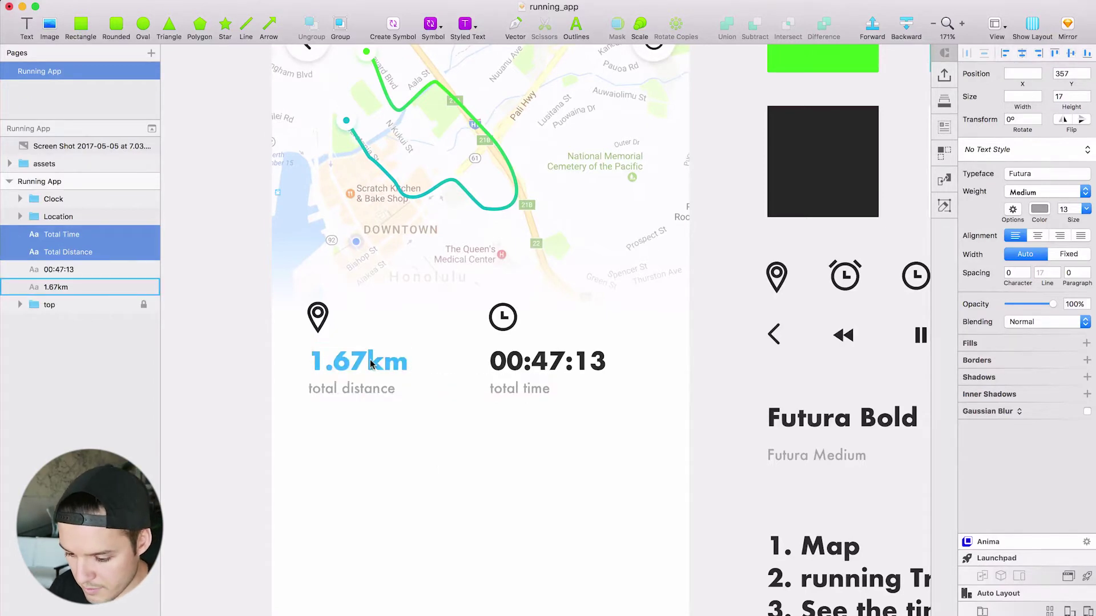
Nudge the total distance and total time labels up to Y position 356.
{"action": "key", "text": "Up"}
{"action": "key", "text": "alt"}
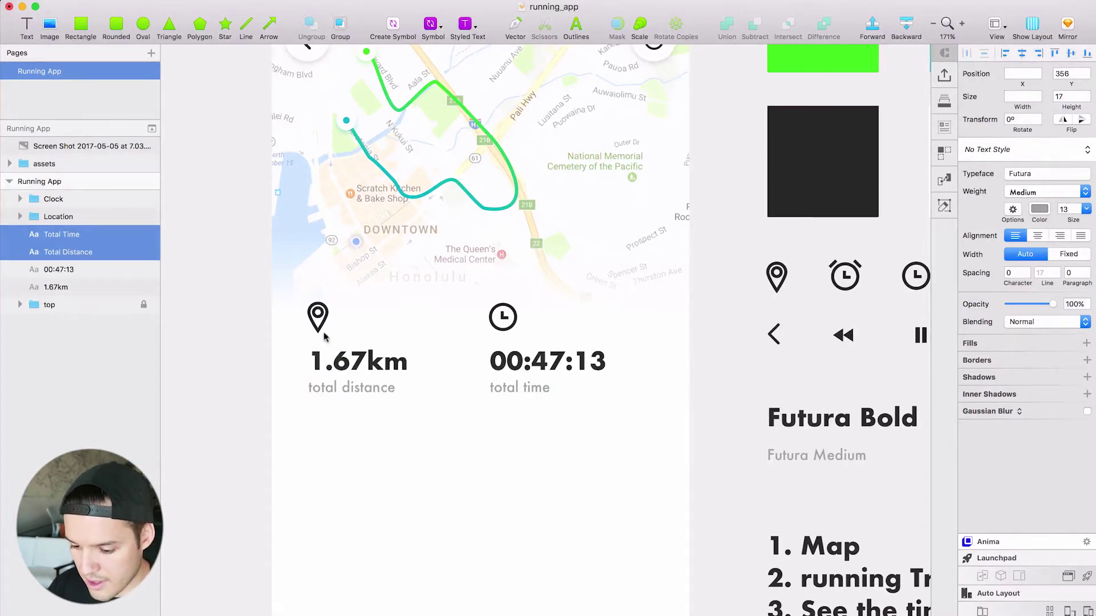
Move the location and clock icons down closer to their values, to Y positions 299 and 300.
{"action": "left_click", "coordinate": [324, 337]}
{"action": "key", "text": "shift+Down"}
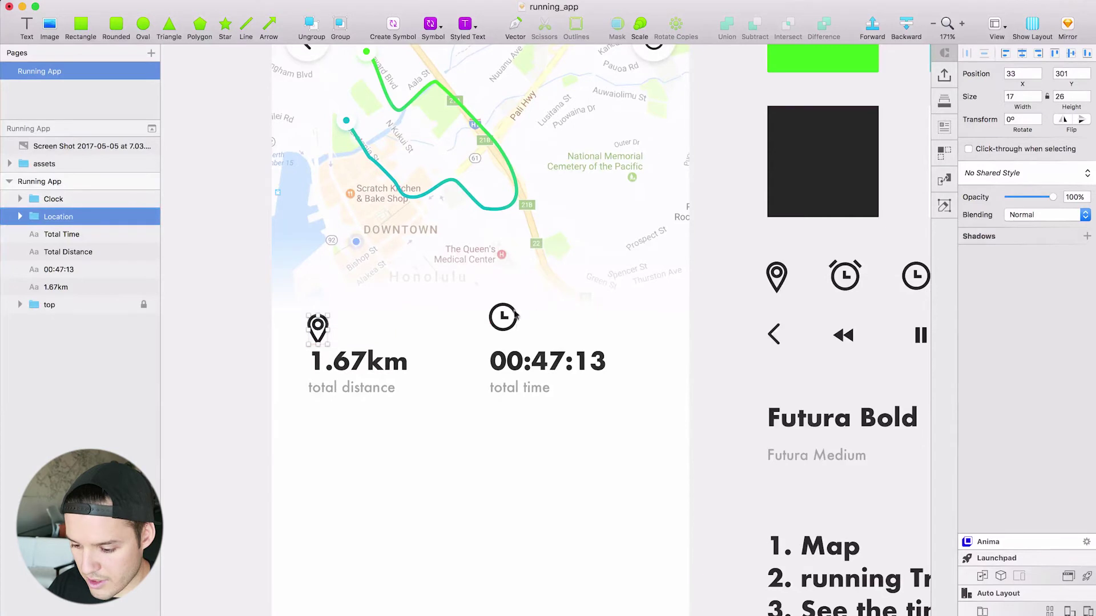
{"action": "left_click_drag", "start_coordinate": [515, 315], "coordinate": [508, 329]}
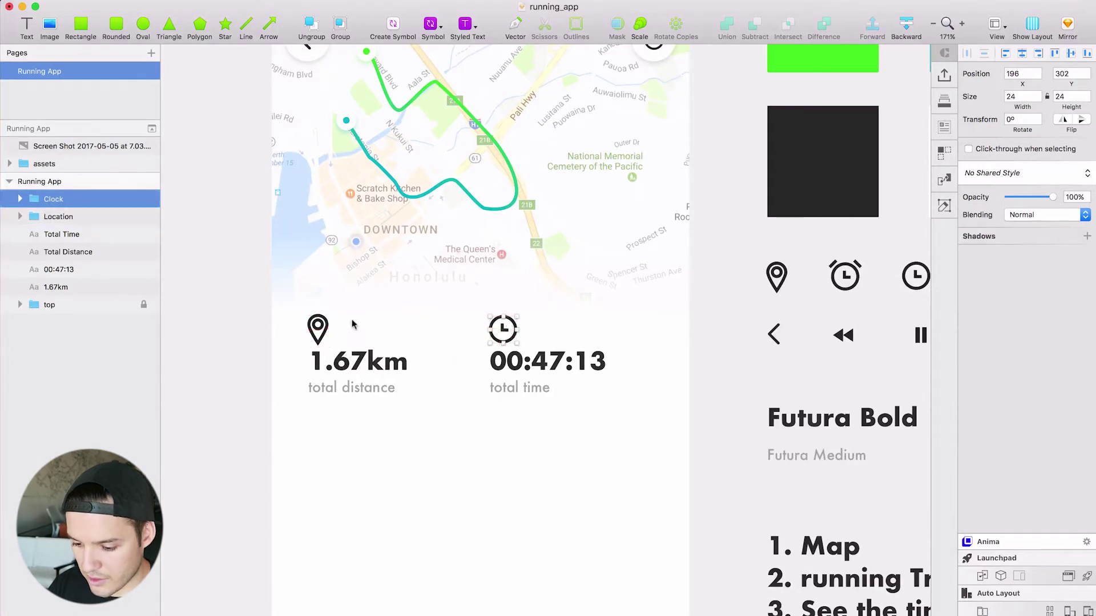
{"action": "left_click", "coordinate": [331, 325], "text": "shift"}
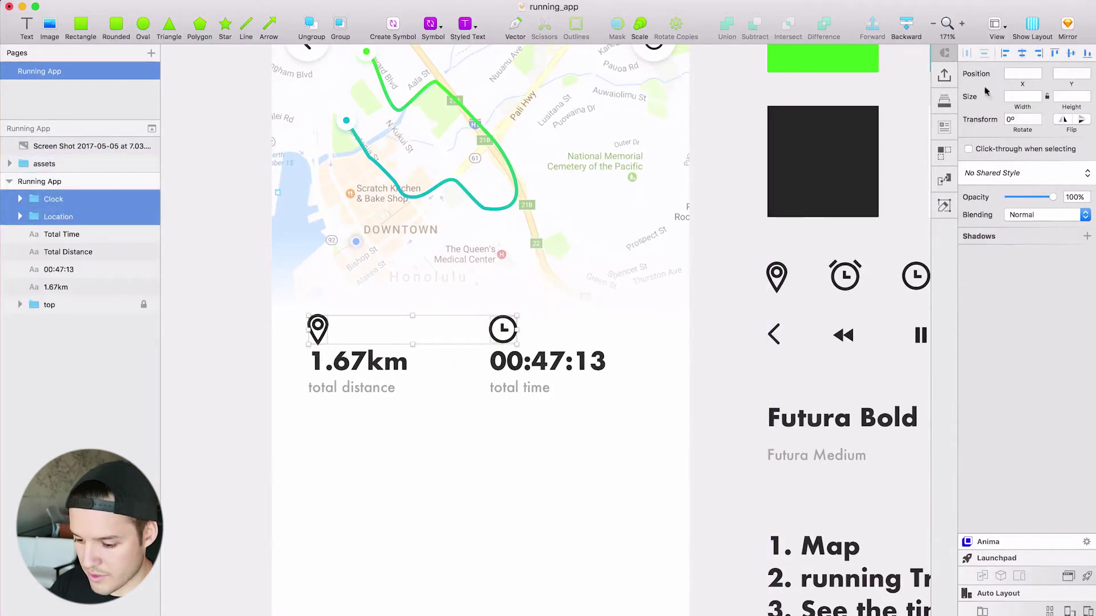
{"action": "key", "text": "Up"}
{"action": "key", "text": "Up"}
{"action": "key", "text": "Up"}
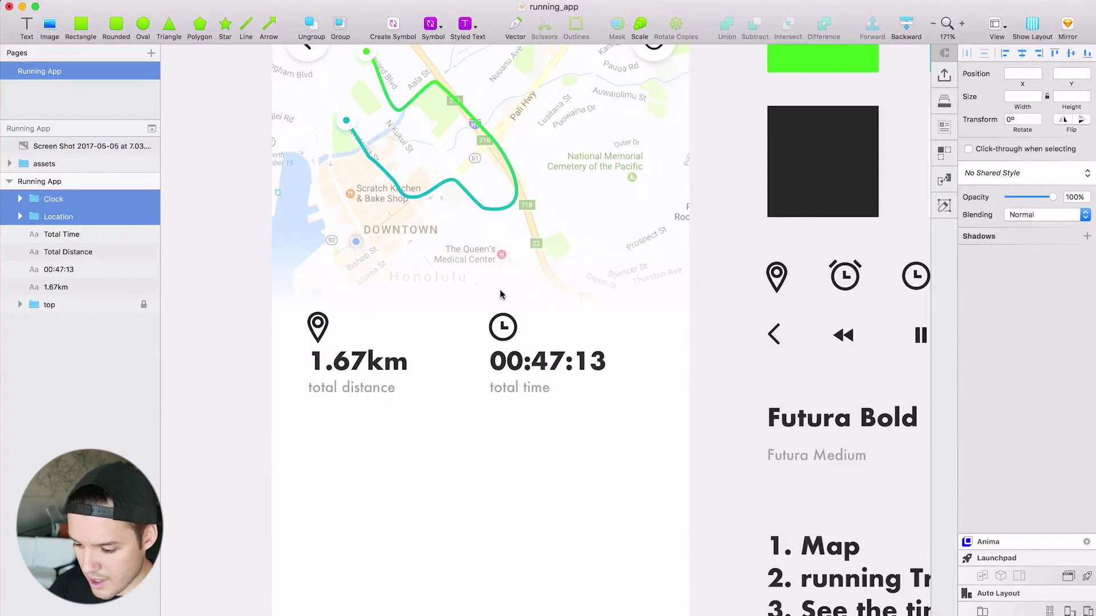
{"action": "scroll", "coordinate": [516, 365], "scroll_direction": "up", "scroll_amount": 3}
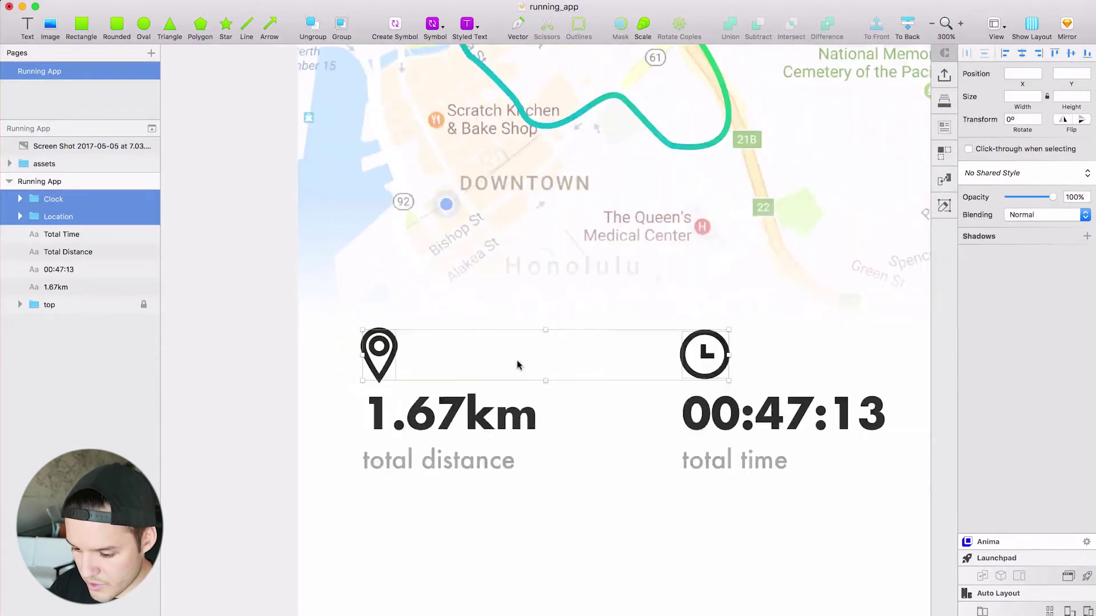
{"action": "left_click", "coordinate": [686, 568]}
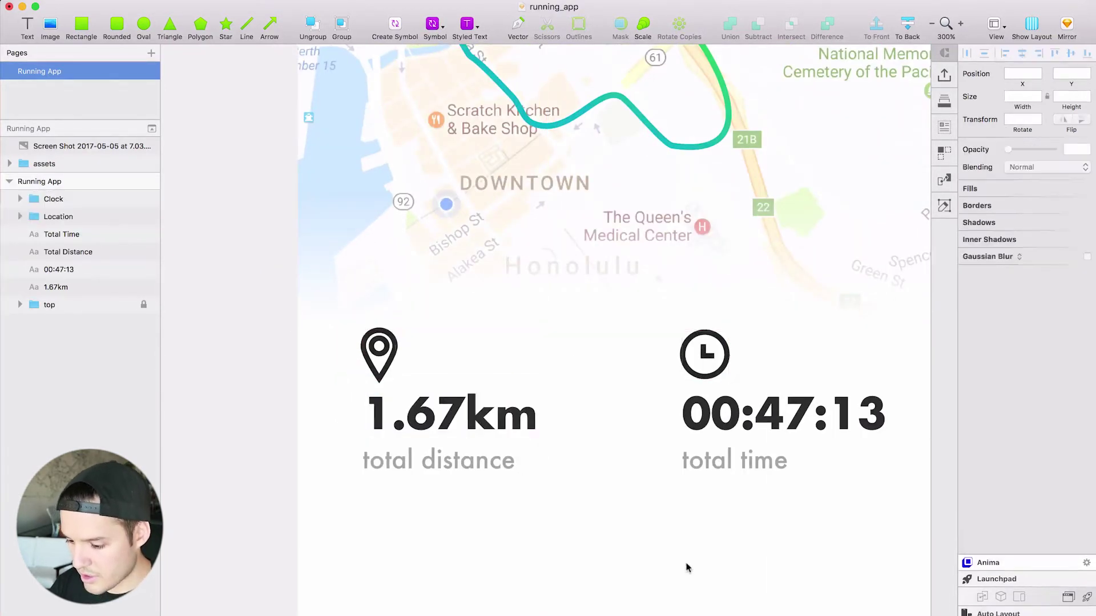
{"action": "scroll", "coordinate": [686, 568], "scroll_direction": "down", "scroll_amount": 3}
{"action": "scroll", "coordinate": [686, 568], "scroll_direction": "right", "scroll_amount": 5}
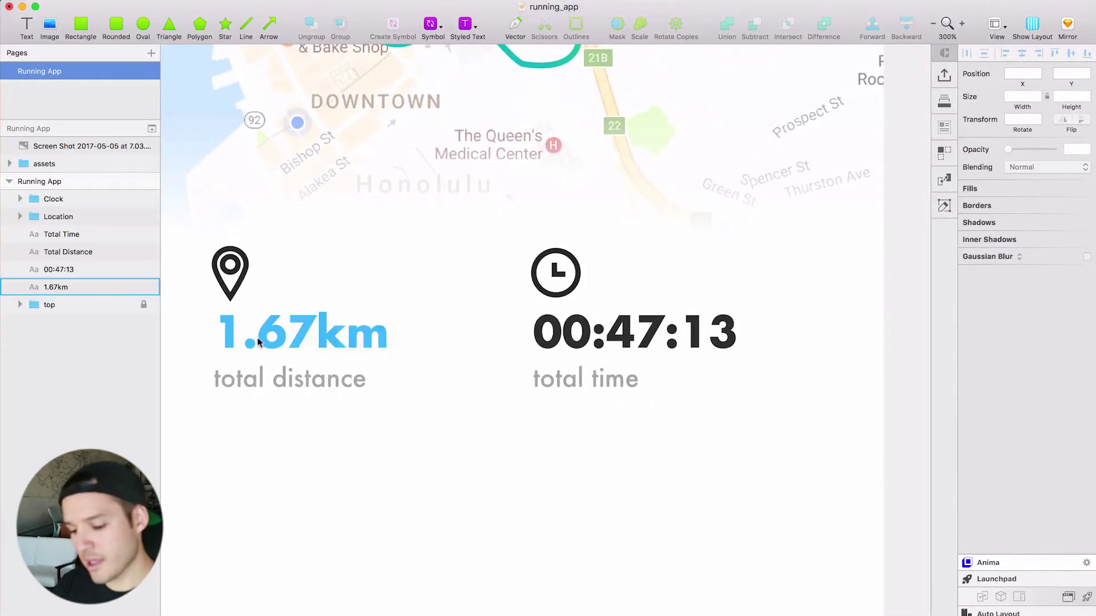
{"action": "double_click", "coordinate": [243, 290]}
{"action": "left_click", "coordinate": [143, 234], "text": "shift"}
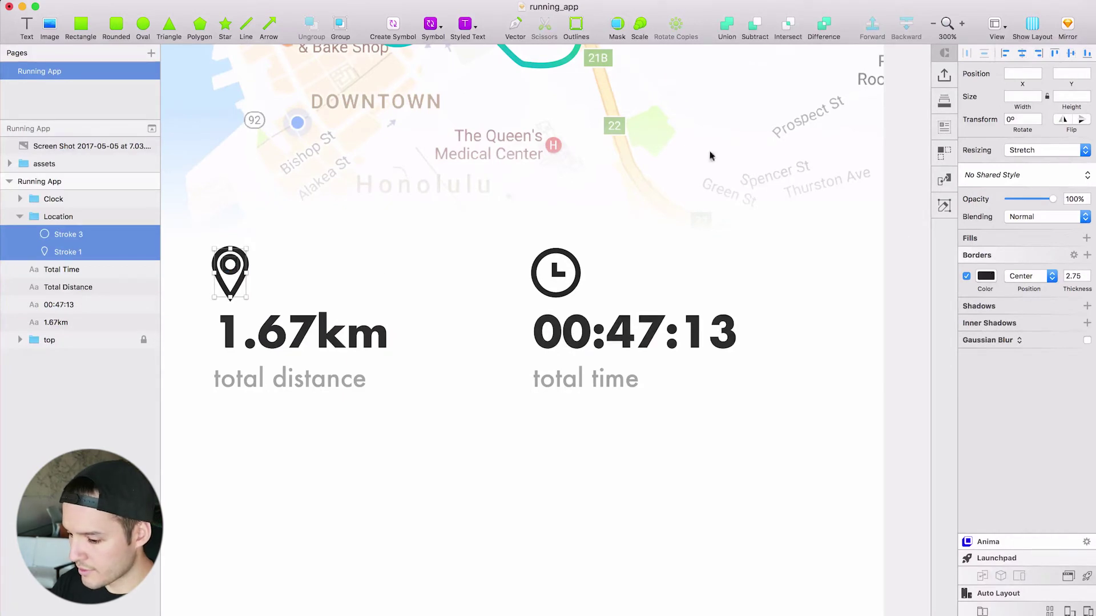
{"action": "left_click", "coordinate": [553, 64]}
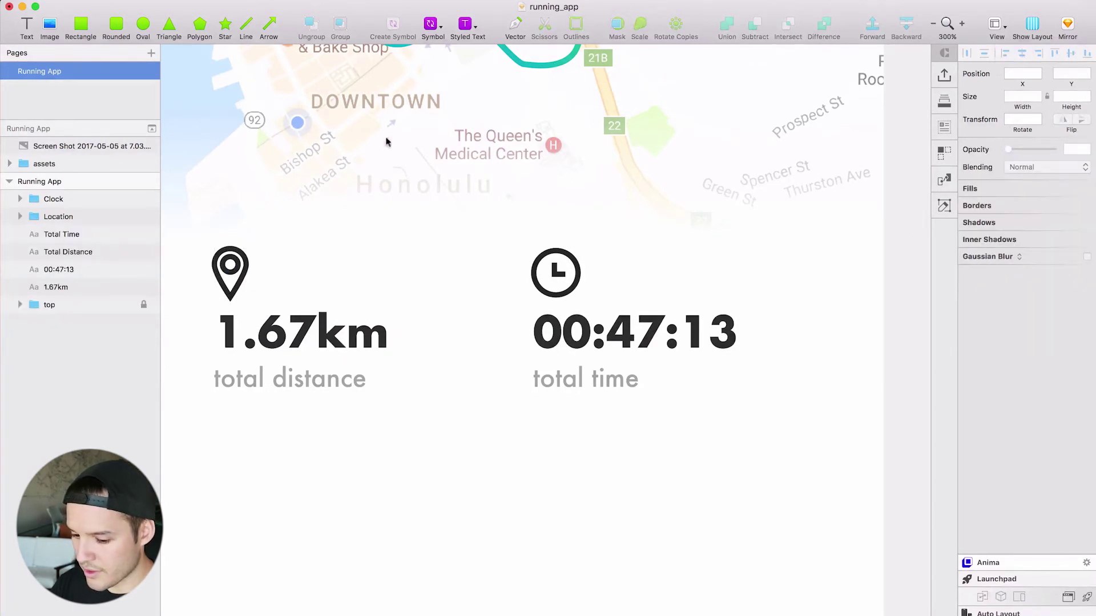
Save the border gradient of the trail's Path 2 layer, inside the top group, to the global gradients.
{"action": "left_click", "coordinate": [19, 306]}
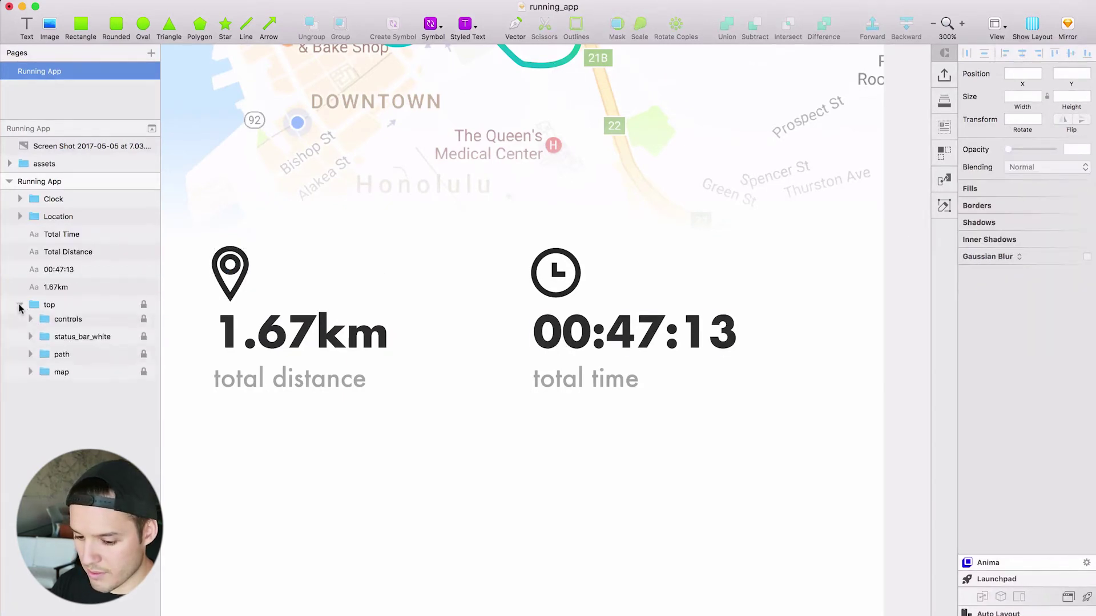
{"action": "left_click", "coordinate": [30, 355]}
{"action": "left_click", "coordinate": [66, 411]}
{"action": "left_click", "coordinate": [986, 310]}
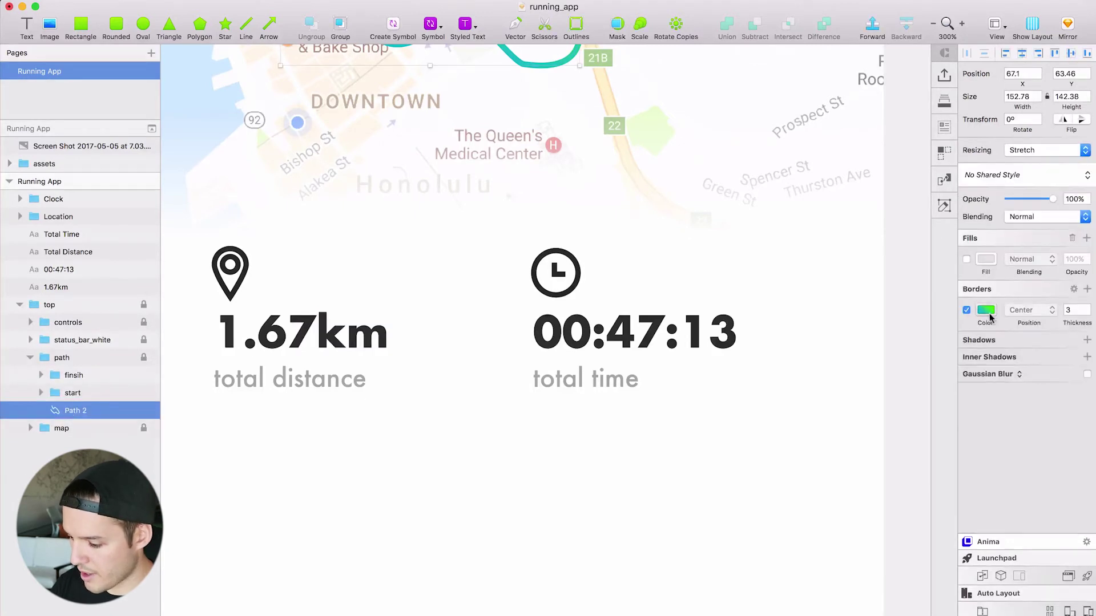
{"action": "left_click", "coordinate": [1018, 607]}
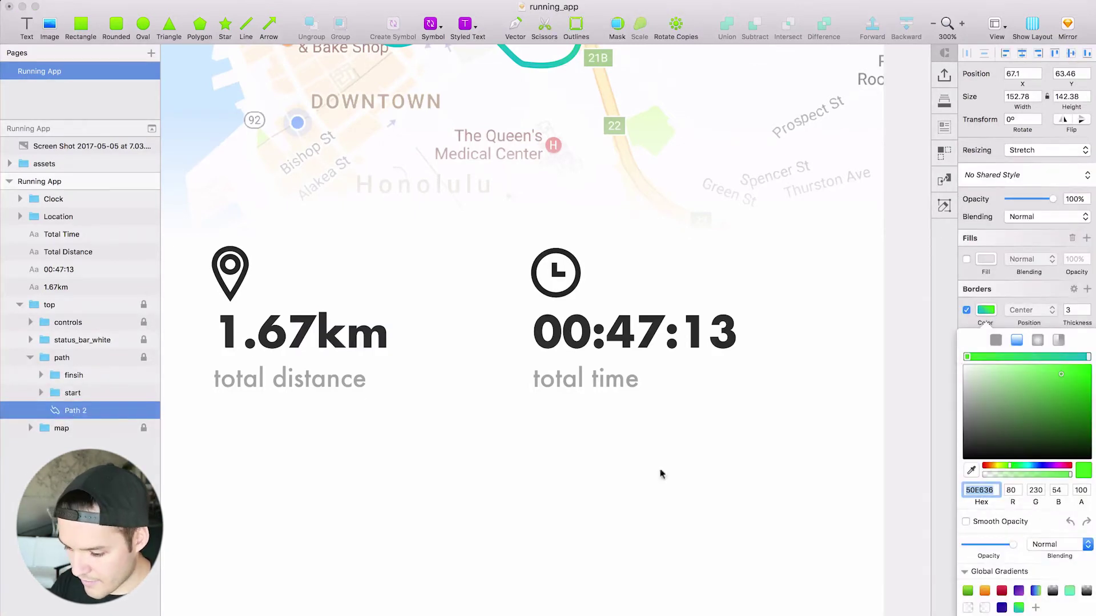
{"action": "left_click", "coordinate": [613, 460]}
Try the saved green-to-teal gradient on the borders of all location and clock icon shapes, stretching it past the time statistic.
{"action": "left_click", "coordinate": [237, 285], "text": "super"}
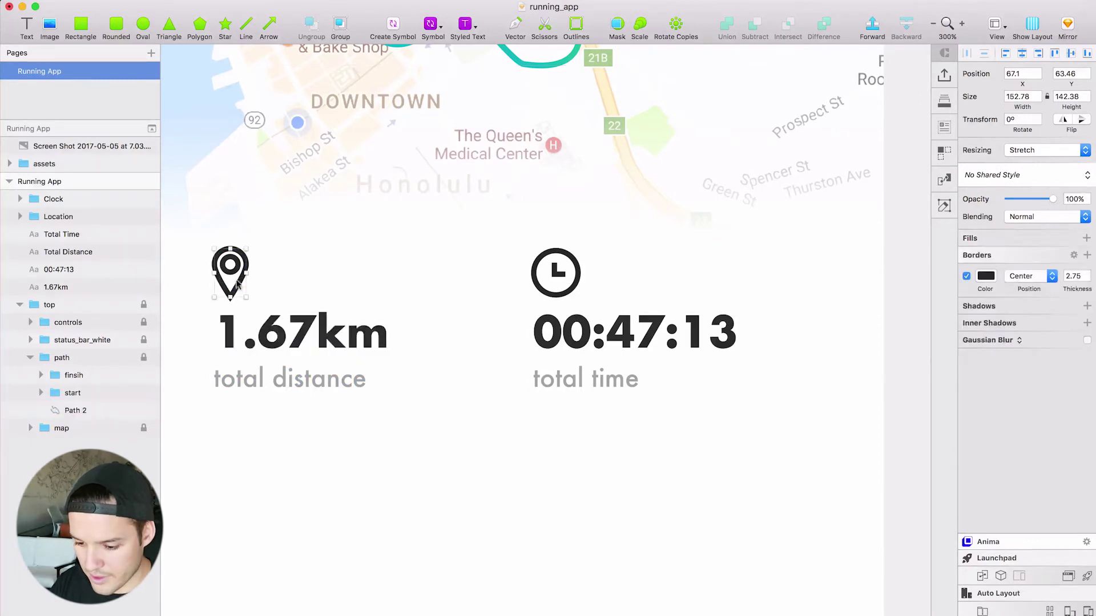
{"action": "left_click", "coordinate": [232, 271], "text": "shift+super"}
{"action": "left_click", "coordinate": [558, 272], "text": "shift"}
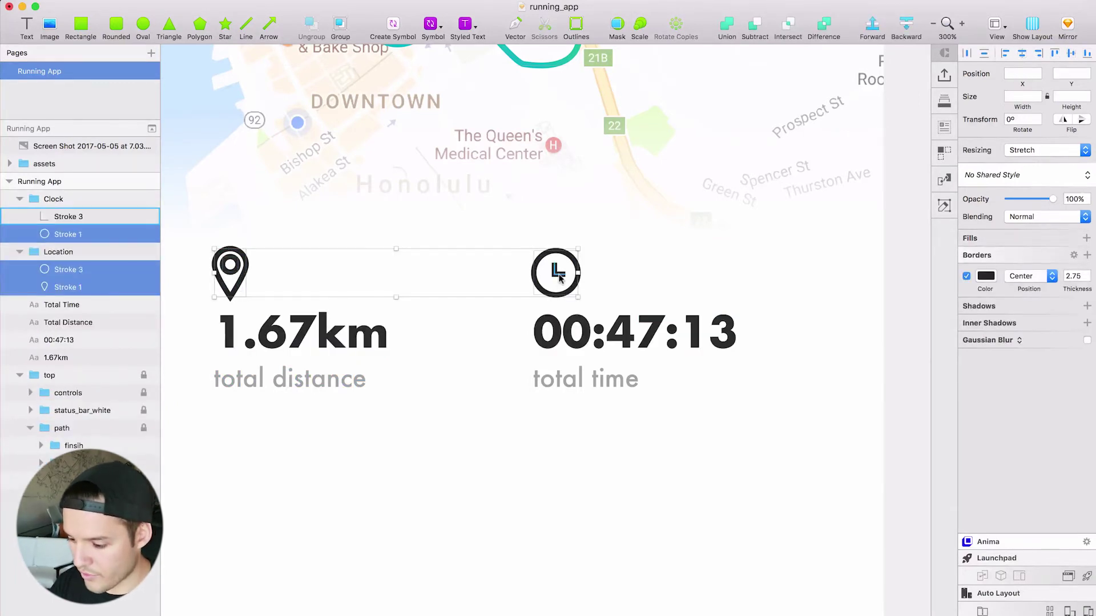
{"action": "left_click", "coordinate": [986, 276]}
{"action": "left_click", "coordinate": [1016, 307]}
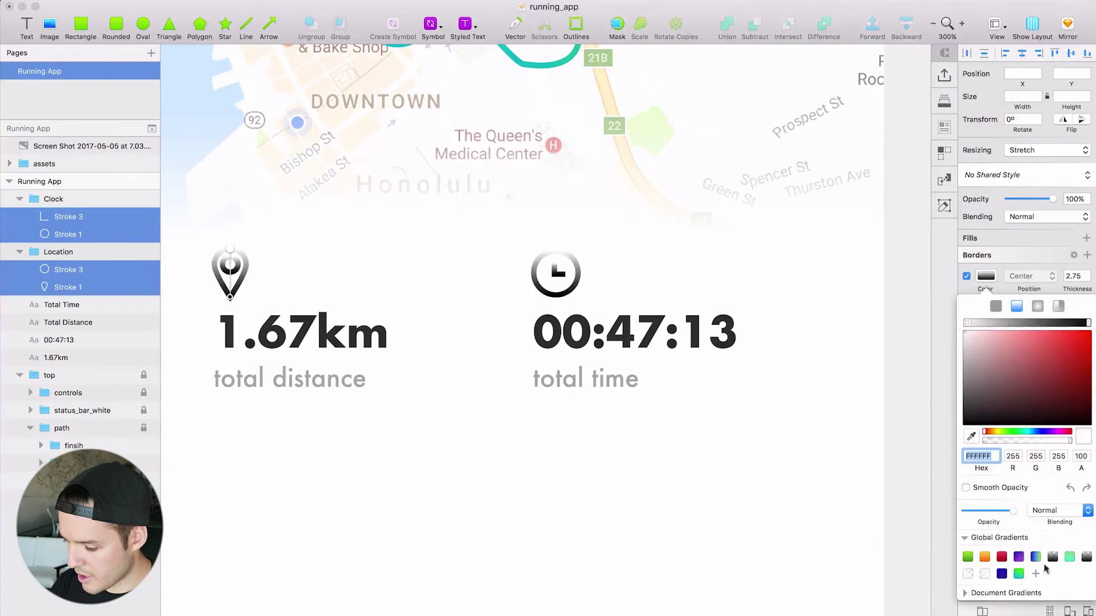
{"action": "left_click", "coordinate": [1019, 573]}
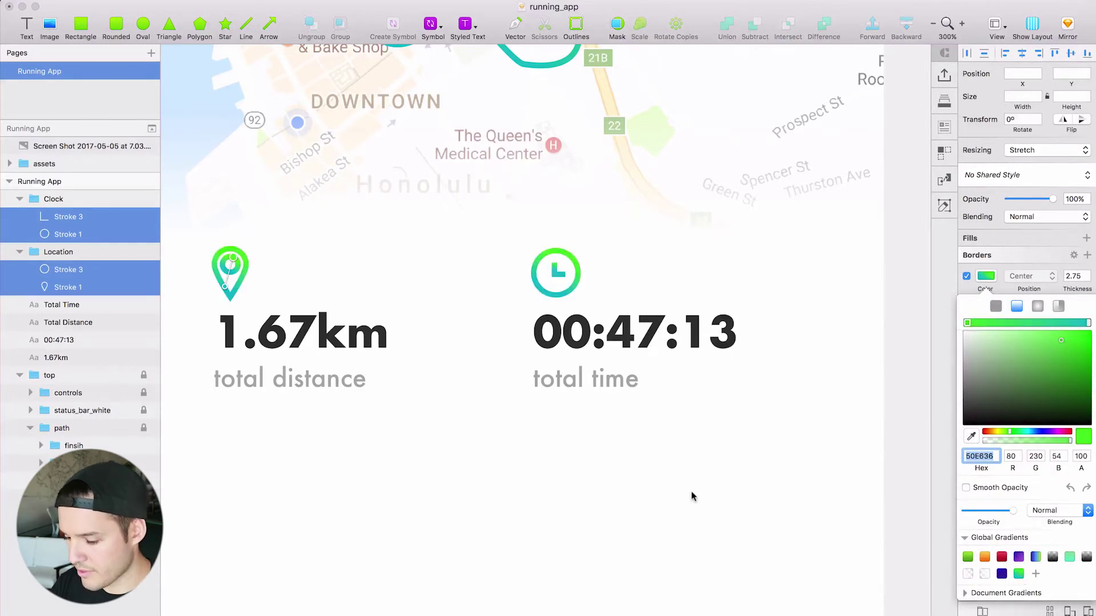
{"action": "key", "text": "super+minus"}
{"action": "left_click_drag", "start_coordinate": [721, 417], "coordinate": [704, 563]}
Set the borders of the location and clock icon shapes to the solid green document colour 50E636.
{"action": "left_click", "coordinate": [996, 307]}
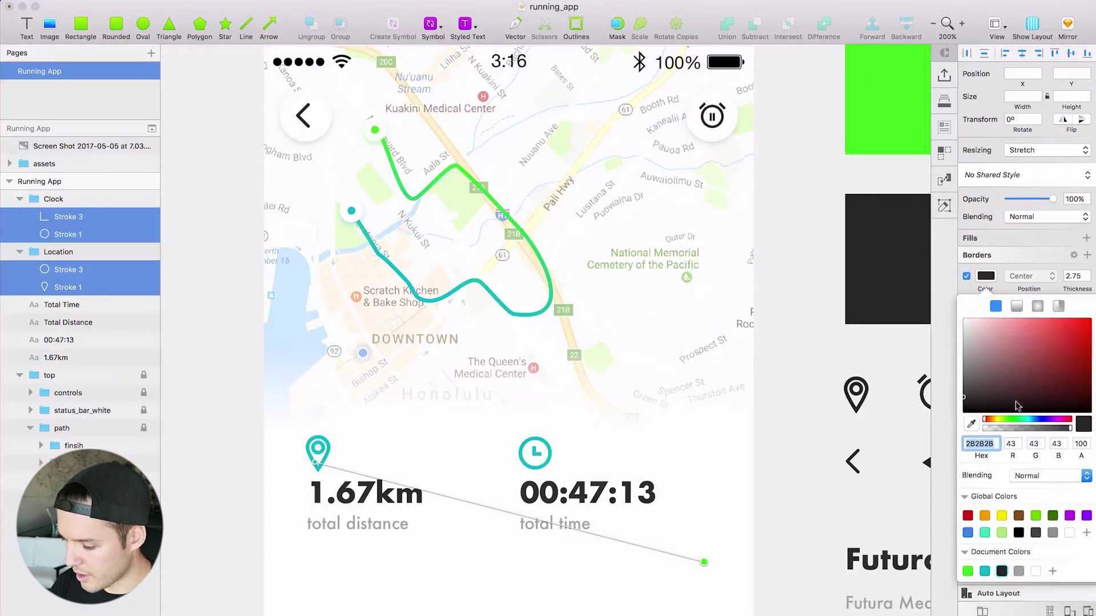
{"action": "left_click", "coordinate": [967, 575]}
{"action": "left_click", "coordinate": [725, 551]}
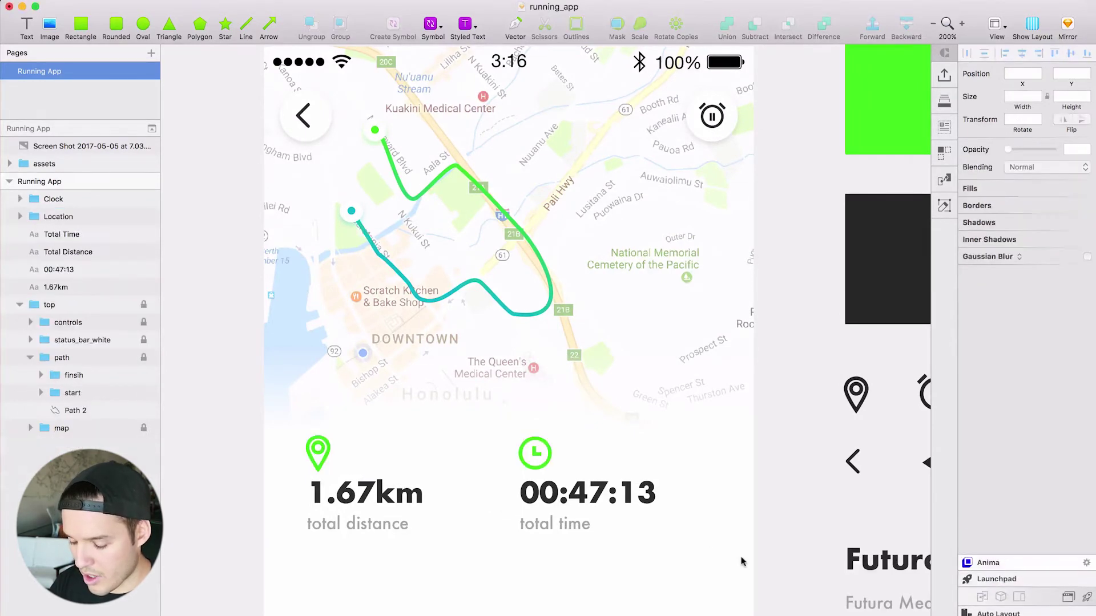
Try the teal document colour 25BECA on both clock icon strokes, and undo the change.
{"action": "left_click_drag", "start_coordinate": [742, 560], "coordinate": [718, 577]}
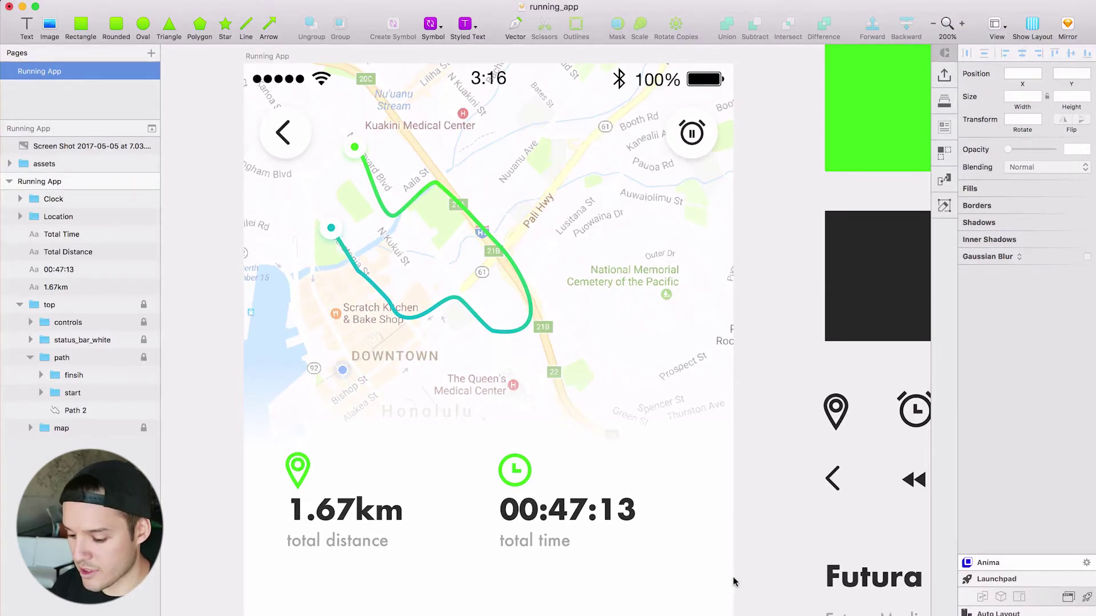
{"action": "double_click", "coordinate": [524, 484]}
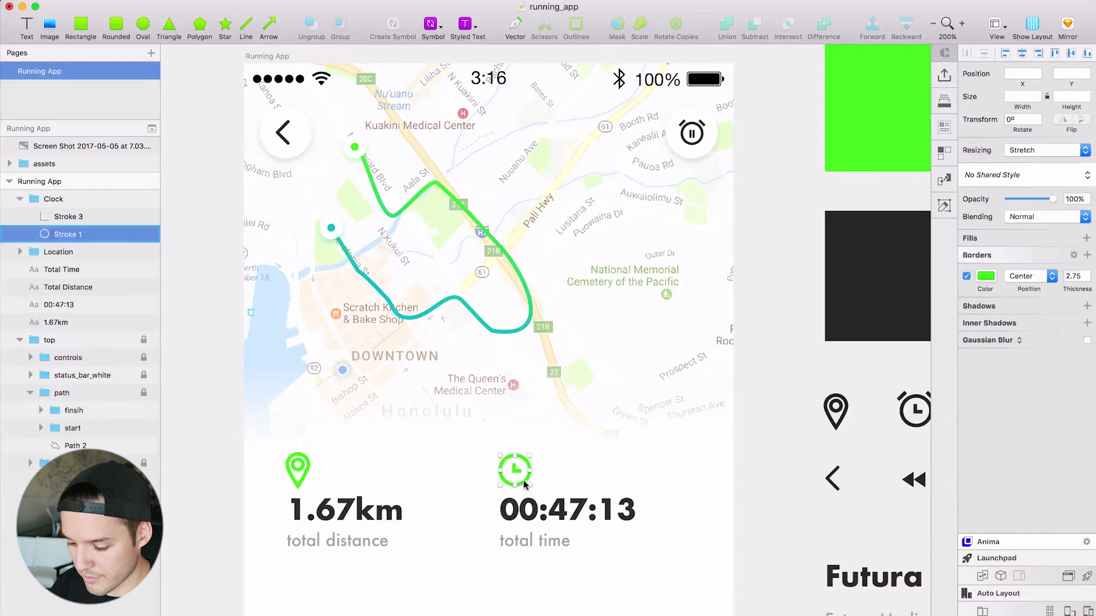
{"action": "key", "text": "super+a"}
{"action": "left_click", "coordinate": [986, 276]}
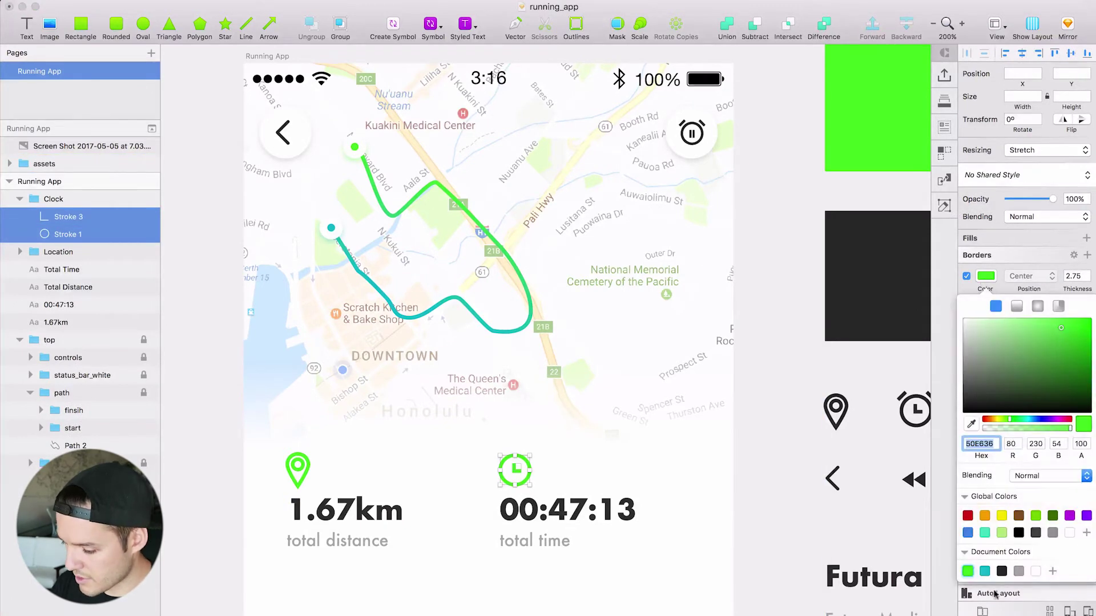
{"action": "left_click", "coordinate": [985, 571]}
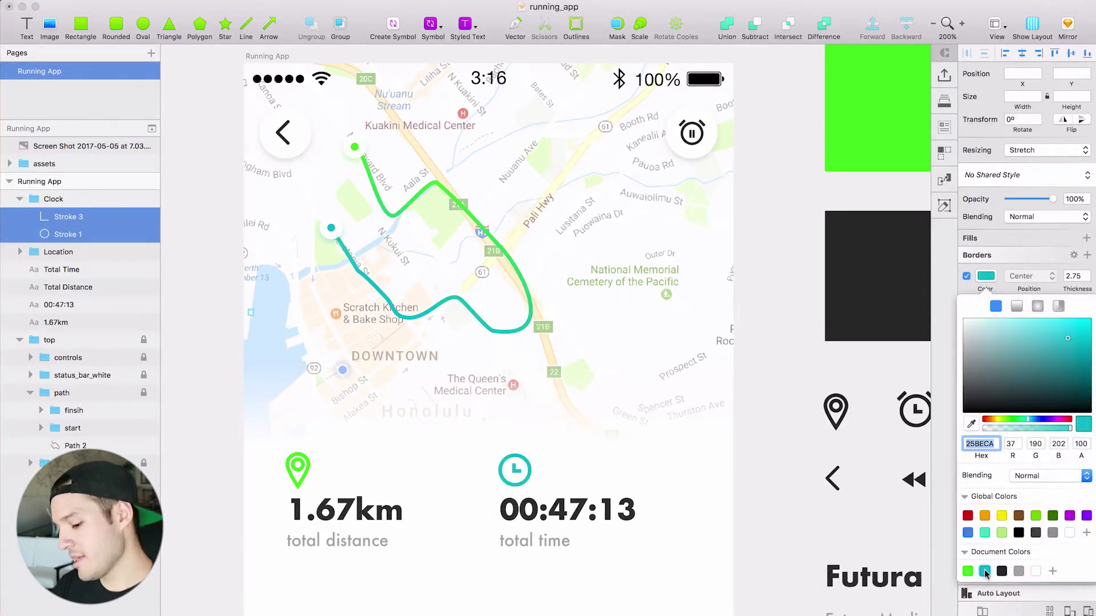
{"action": "key", "text": "super+z"}
{"action": "left_click", "coordinate": [759, 482]}
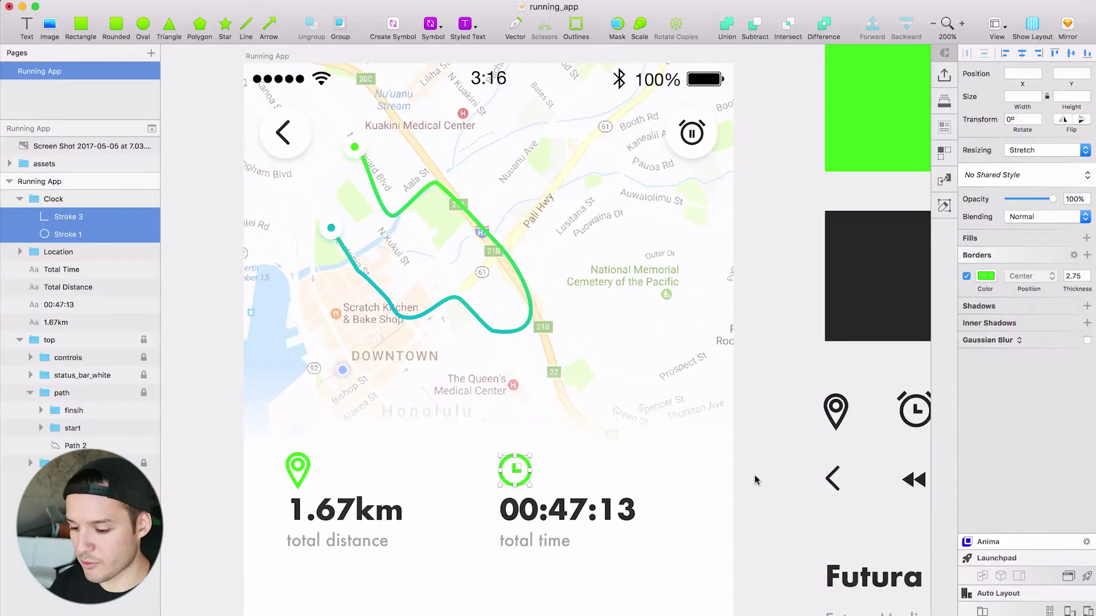
{"action": "left_click", "coordinate": [755, 481]}
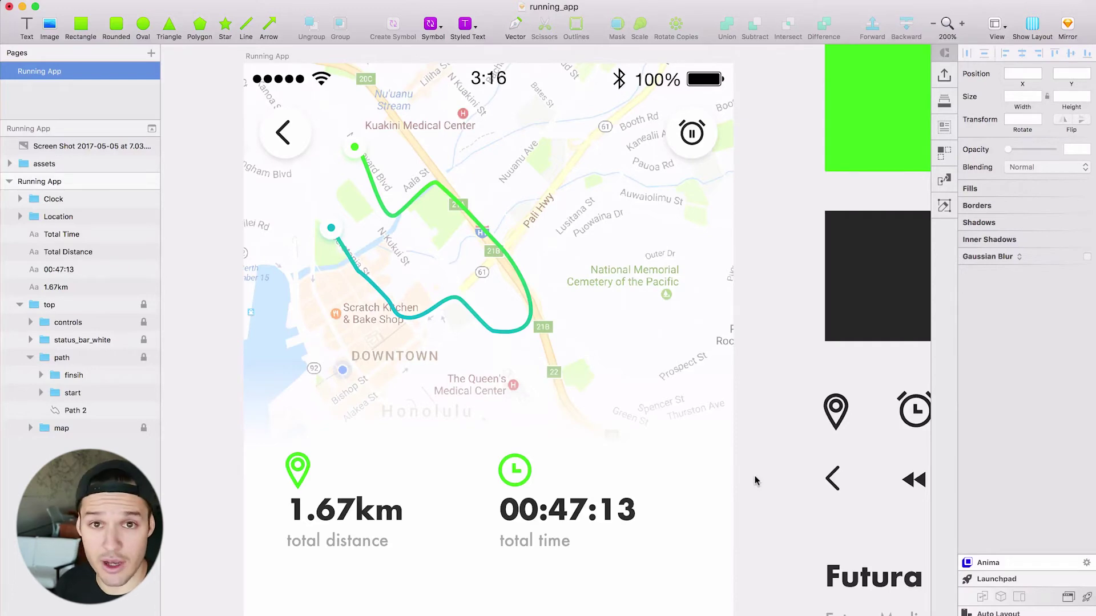
Group the location icon, 1.67km value and total distance label, and name the group "distance".
{"action": "left_click_drag", "start_coordinate": [746, 552], "coordinate": [761, 457]}
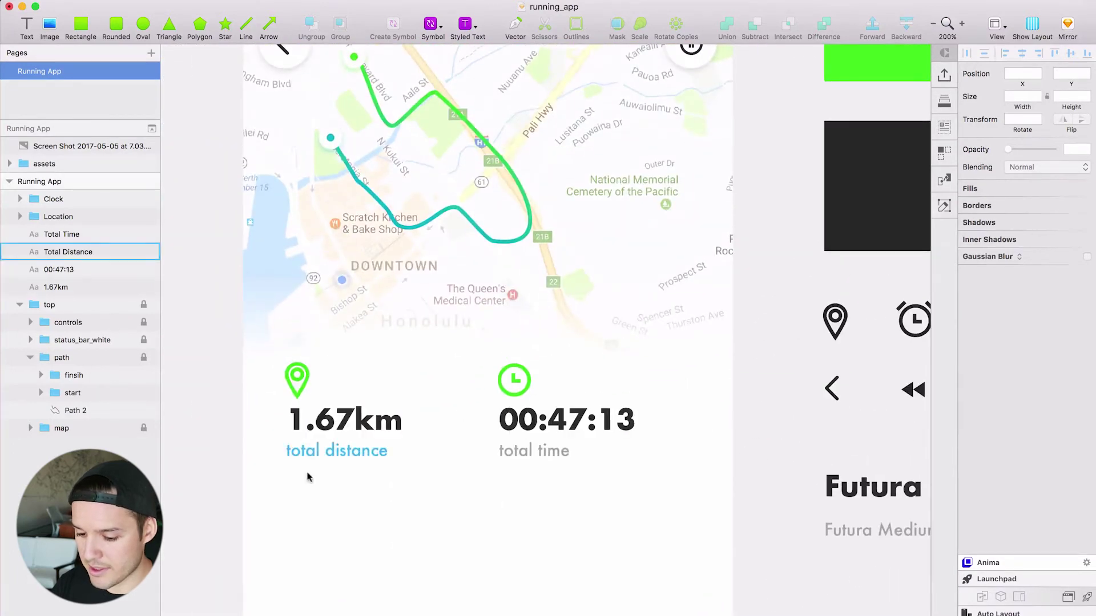
{"action": "left_click_drag", "start_coordinate": [360, 480], "coordinate": [287, 376]}
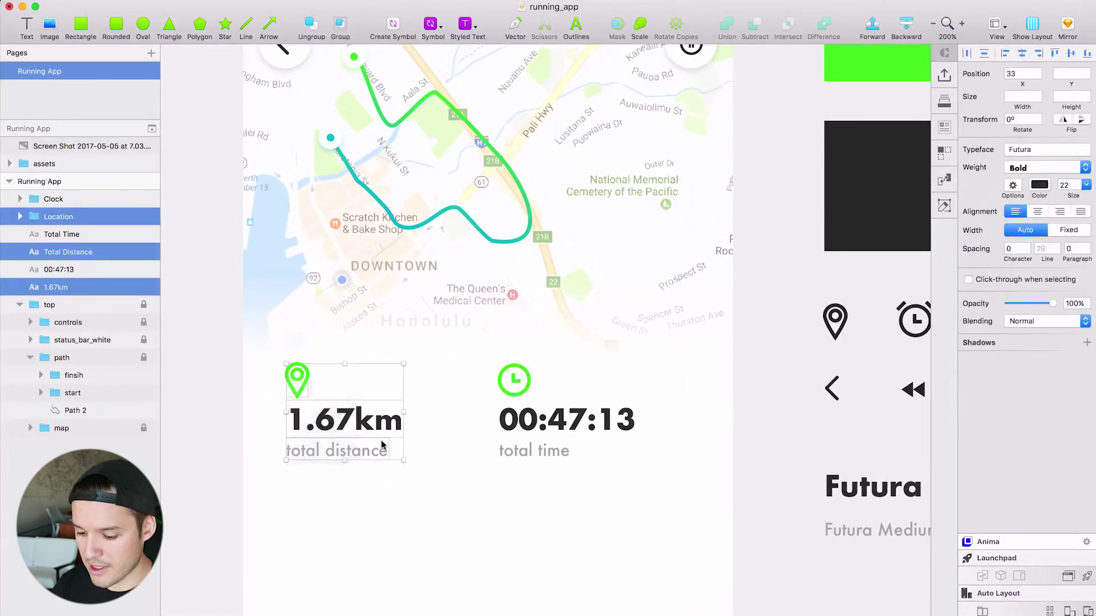
{"action": "key", "text": "super+g"}
{"action": "double_click", "coordinate": [74, 222]}
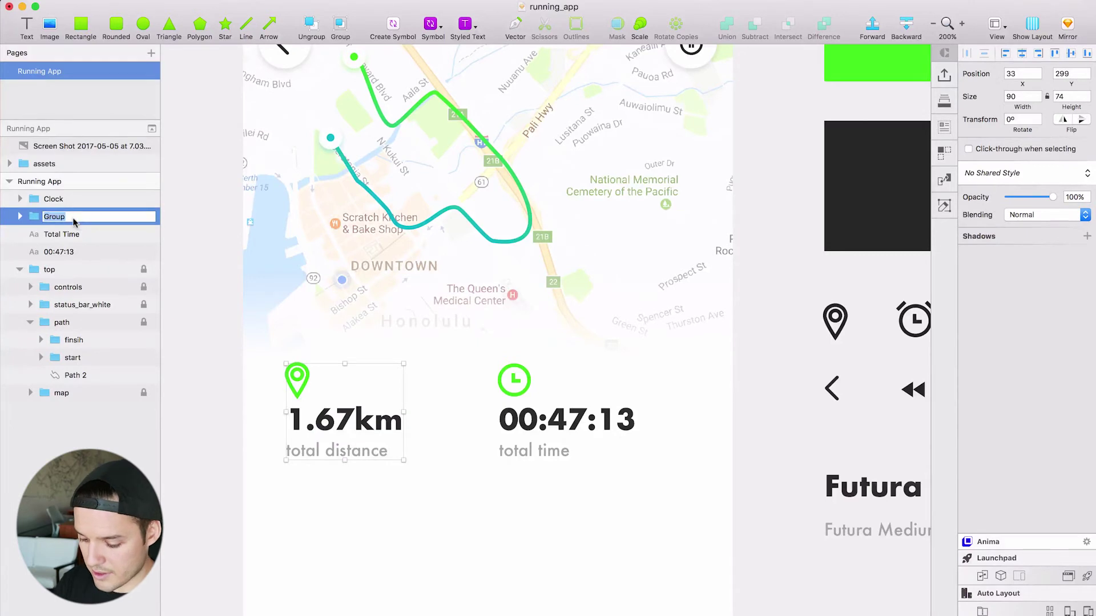
{"action": "type", "text": "distance"}
{"action": "key", "text": "Return"}
Group the clock icon, 00:47:13 value and total time label, and name the group "time".
{"action": "left_click_drag", "start_coordinate": [501, 513], "coordinate": [548, 376]}
{"action": "key", "text": "super+g"}
{"action": "double_click", "coordinate": [55, 199]}
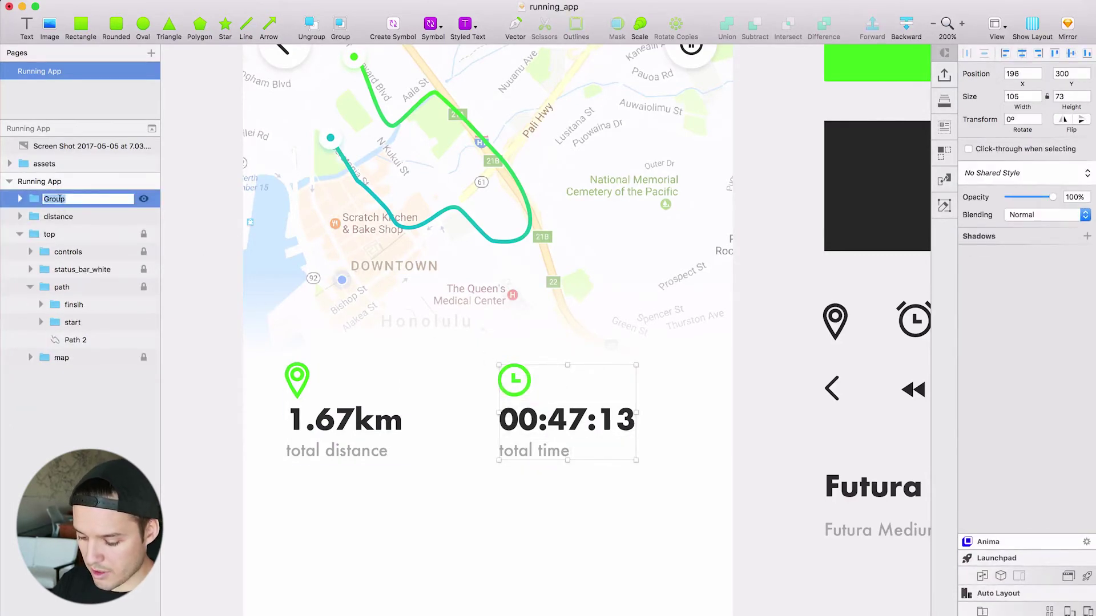
{"action": "type", "text": "time"}
{"action": "key", "text": "Return"}
Combine the time and distance groups into a parent group named "stats".
{"action": "left_click", "coordinate": [62, 217], "text": "shift"}
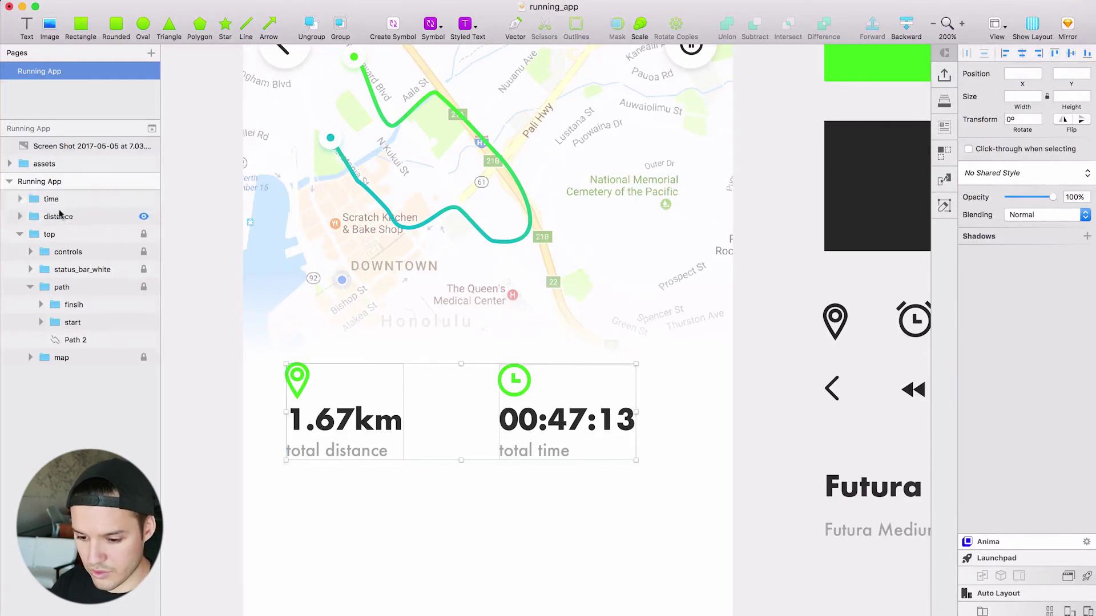
{"action": "key", "text": "super+g"}
{"action": "double_click", "coordinate": [51, 198]}
{"action": "type", "text": "stats"}
{"action": "key", "text": "Return"}
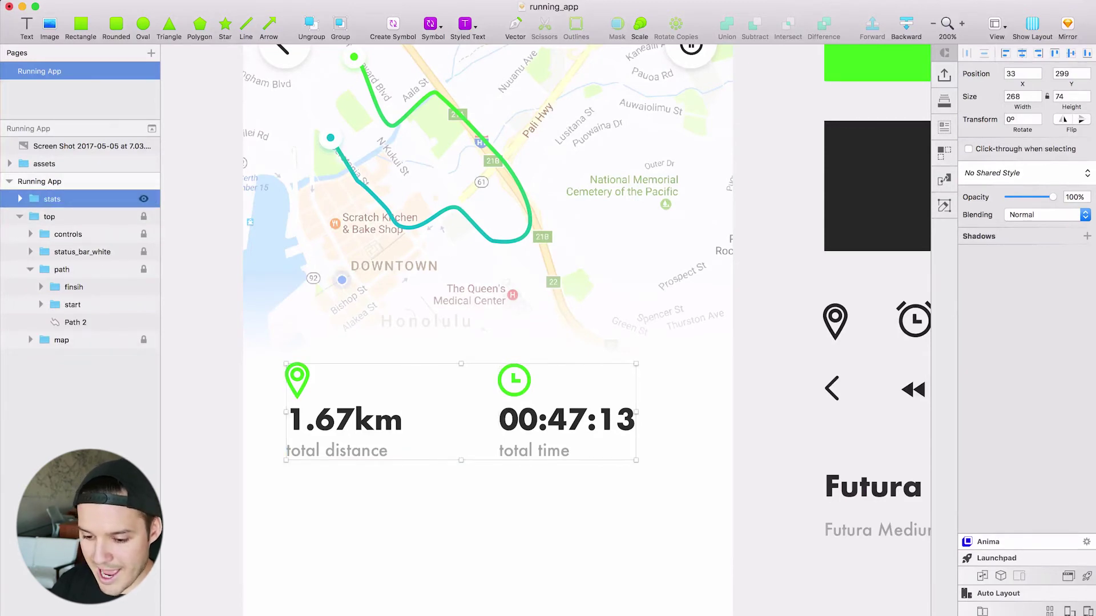
Collapse the top group in the layer list and lock the stats group.
{"action": "left_click", "coordinate": [19, 217]}
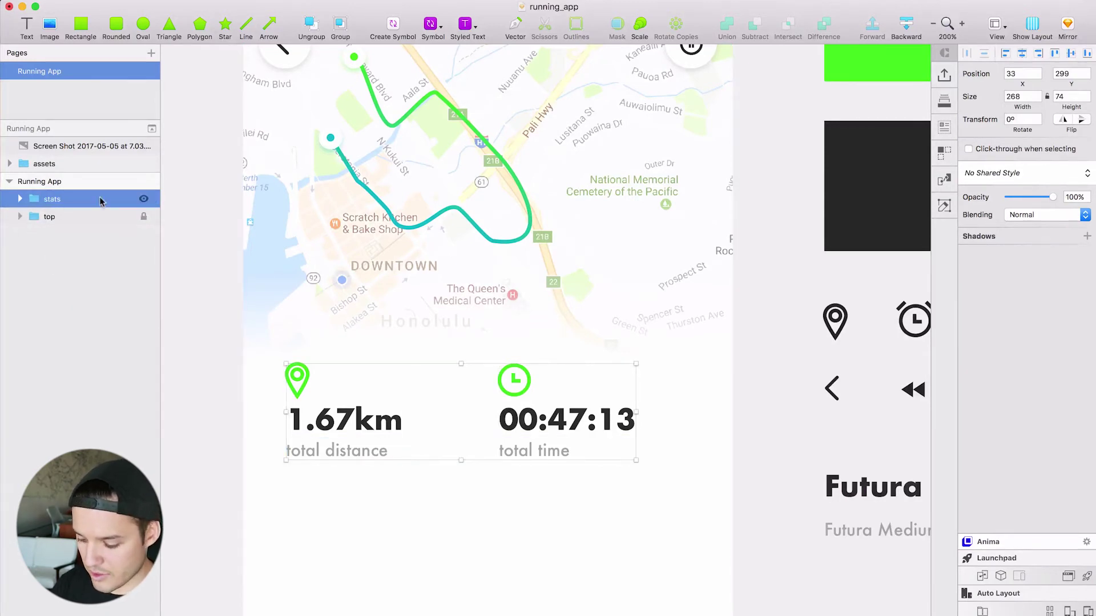
{"action": "key", "text": "super+shift+l"}
{"action": "left_click", "coordinate": [207, 416]}
Draw a rectangle about 305 wide and 20 high below the distance and time statistics.
{"action": "left_click_drag", "start_coordinate": [220, 472], "coordinate": [222, 359]}
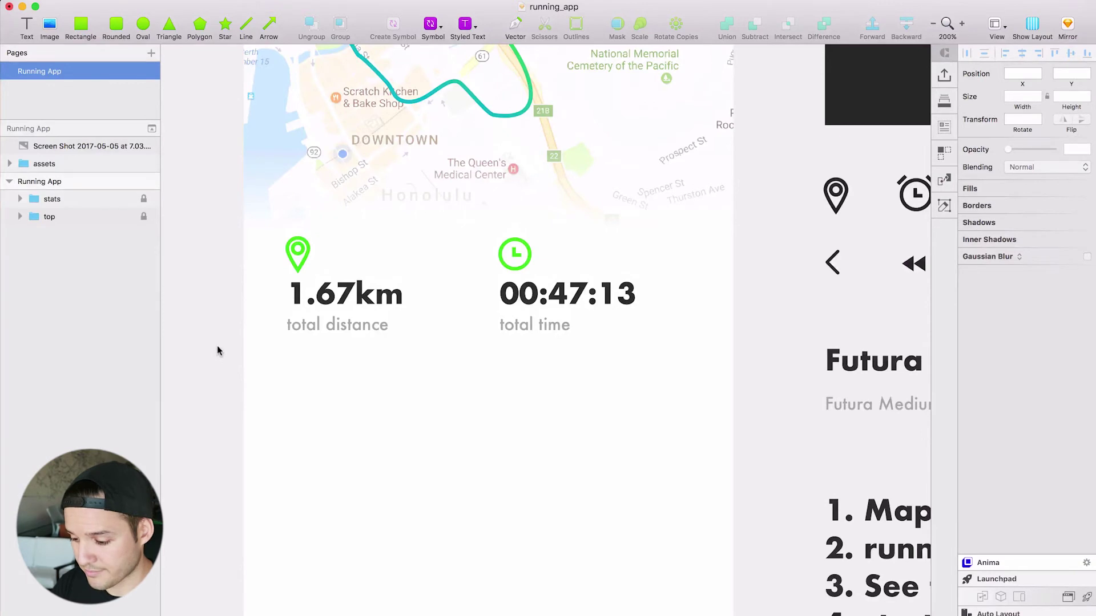
{"action": "key", "text": "super+1"}
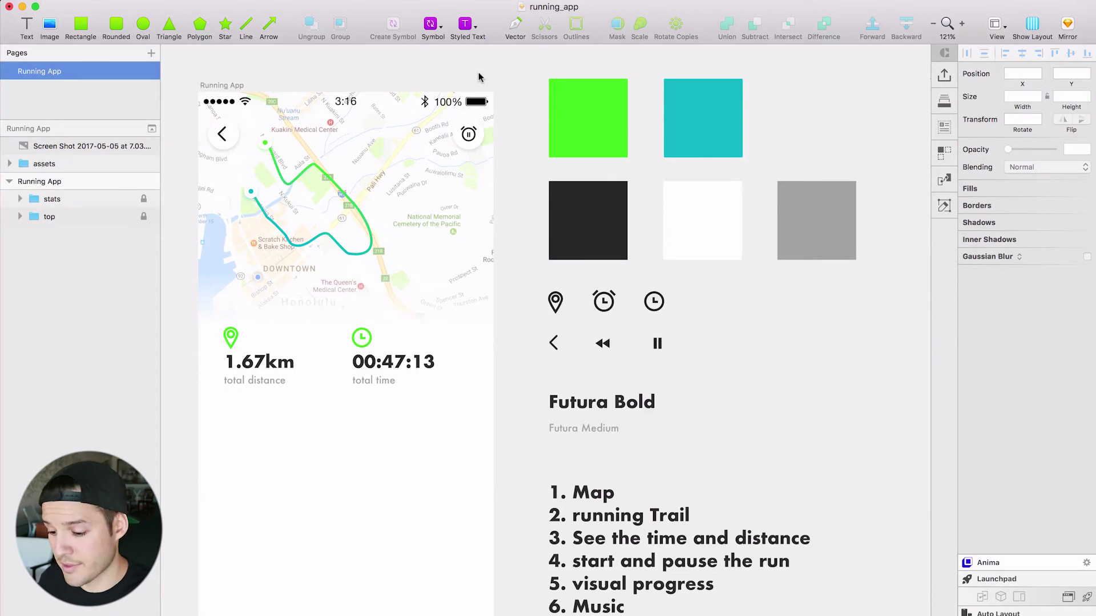
{"action": "left_click", "coordinate": [120, 39]}
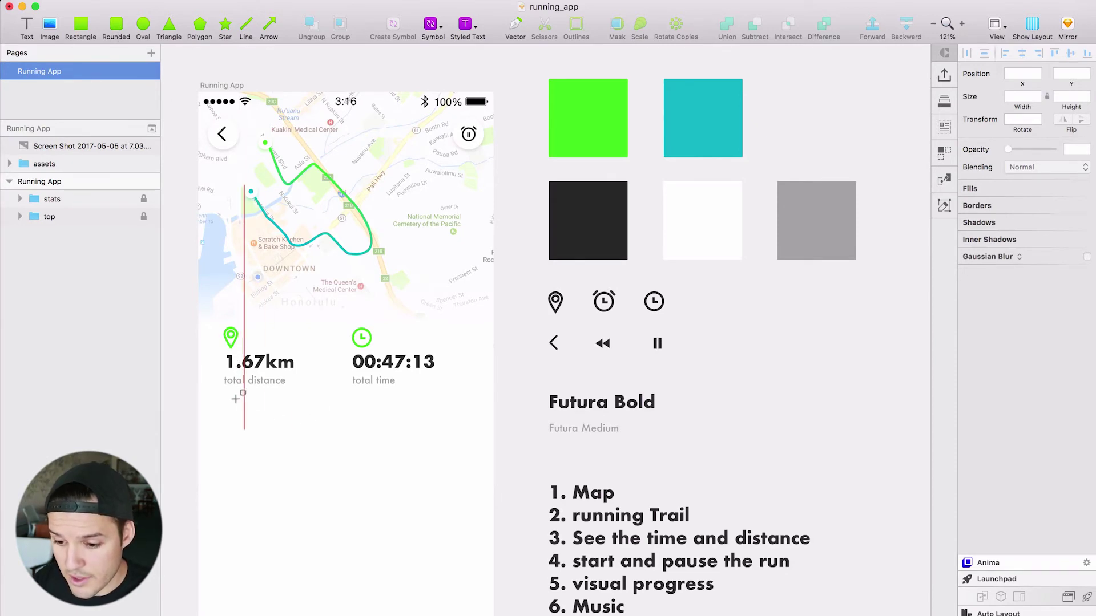
{"action": "key", "text": "Escape"}
{"action": "key", "text": "r"}
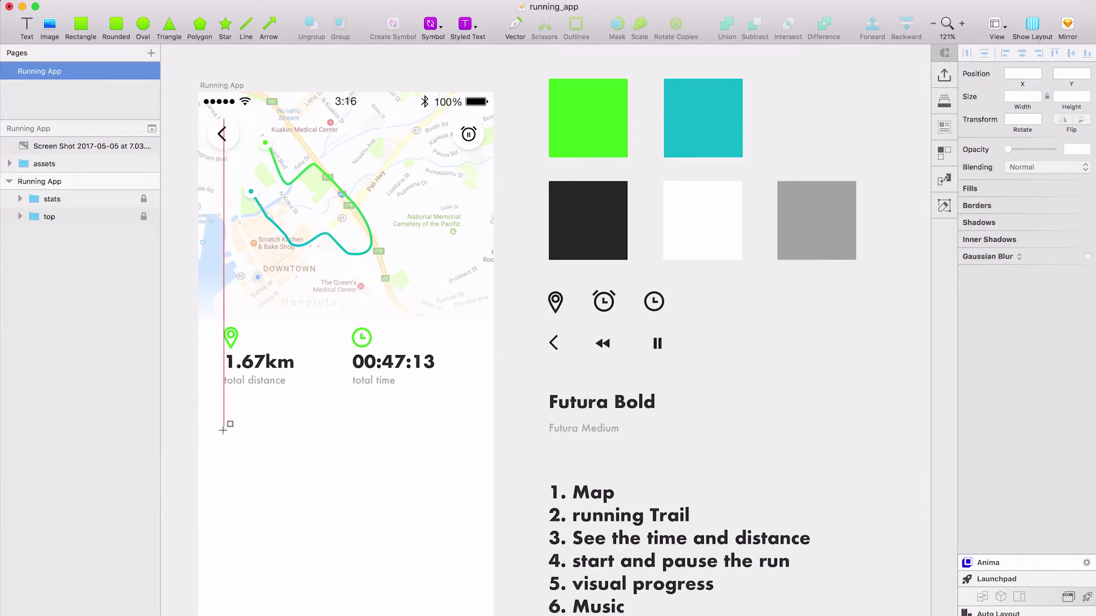
{"action": "mouse_move", "coordinate": [224, 431]}
{"action": "left_mouse_down"}
{"action": "mouse_move", "coordinate": [480, 450]}
{"action": "mouse_move", "coordinate": [465, 446]}
{"action": "left_mouse_up"}
Fill the new rectangle with the green document colour and nudge it sideways to X 35.
{"action": "left_click", "coordinate": [986, 257]}
{"action": "left_click", "coordinate": [967, 527]}
{"action": "key", "text": "Escape"}
{"action": "key", "text": "Right"}
{"action": "key", "text": "Right"}
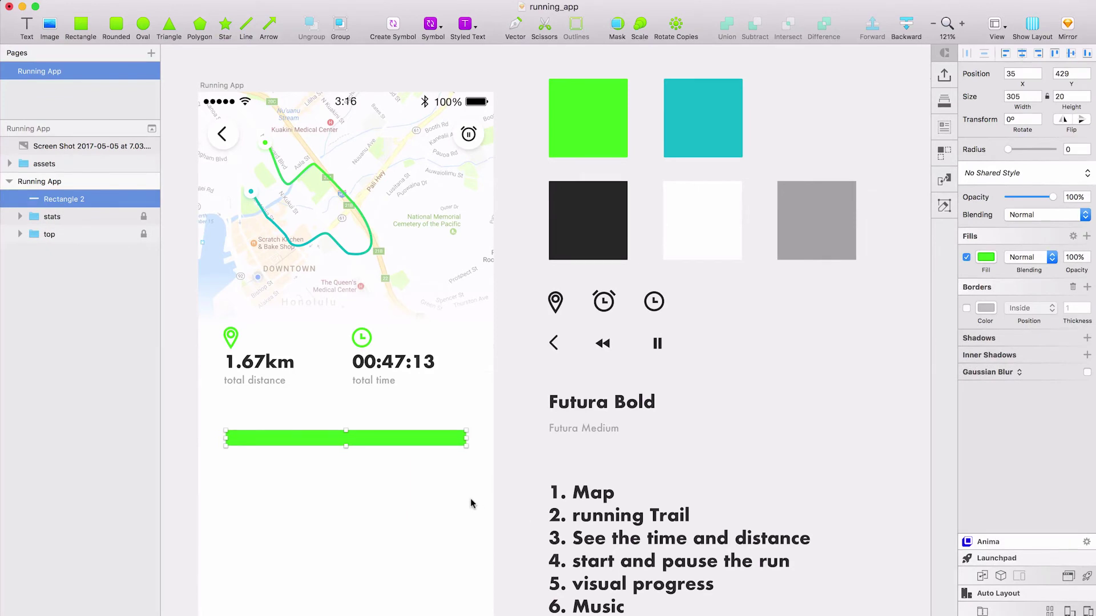
Duplicate the green bar and reduce the back copy's fill opacity to 20%.
{"action": "key", "text": "super+d"}
{"action": "left_click", "coordinate": [64, 216]}
{"action": "left_click", "coordinate": [985, 256]}
{"action": "left_click_drag", "start_coordinate": [1071, 413], "coordinate": [998, 414]}
Shorten the front bar to a width of 222 and reduce both bars to a height of 16.
{"action": "left_click", "coordinate": [64, 198]}
{"action": "left_click_drag", "start_coordinate": [465, 438], "coordinate": [401, 438]}
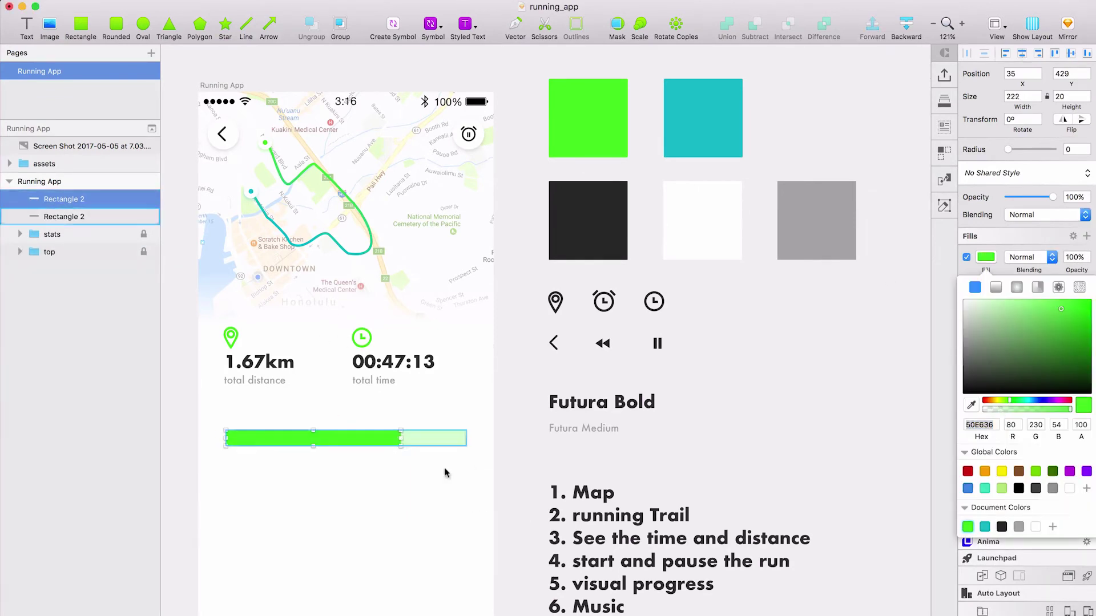
{"action": "left_click", "coordinate": [505, 463]}
{"action": "left_click_drag", "start_coordinate": [505, 463], "coordinate": [349, 439]}
{"action": "key", "text": "super+Up"}
{"action": "key", "text": "super+Up"}
{"action": "key", "text": "super+Up"}
{"action": "key", "text": "super+Up"}
{"action": "left_click", "coordinate": [468, 466]}
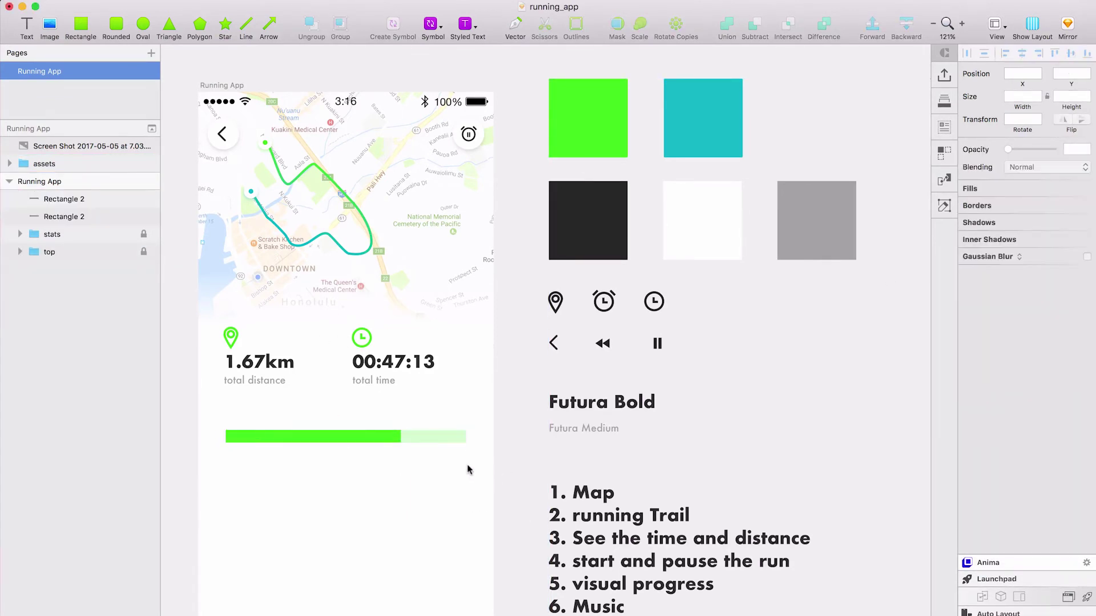
Add a shadow to the pale back bar in green 50E636 at 20% opacity.
{"action": "left_click", "coordinate": [446, 439]}
{"action": "left_click", "coordinate": [979, 338]}
{"action": "left_click", "coordinate": [986, 358]}
{"action": "left_click", "coordinate": [971, 491]}
{"action": "left_click", "coordinate": [365, 437]}
{"action": "left_click_drag", "start_coordinate": [1071, 494], "coordinate": [1000, 494]}
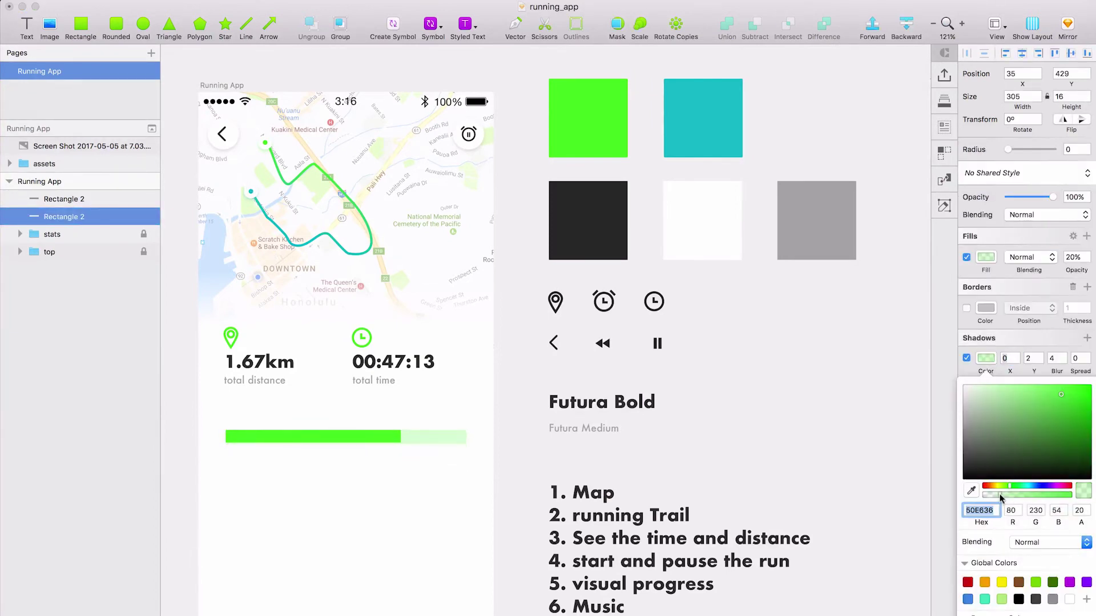
Give the pale back bar an inside border of semi-transparent green 50E636 with a thickness of 0.5.
{"action": "key", "text": "super+plus"}
{"action": "left_click", "coordinate": [966, 308]}
{"action": "left_click", "coordinate": [986, 308]}
{"action": "left_click", "coordinate": [968, 603]}
{"action": "double_click", "coordinate": [1066, 308]}
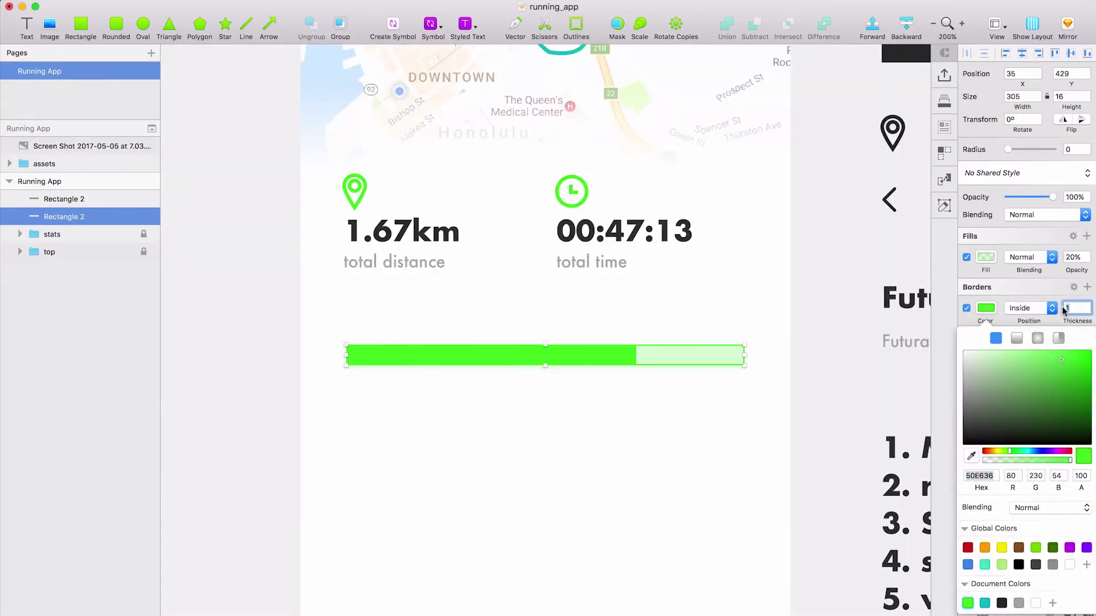
{"action": "type", "text": "0.5"}
{"action": "key", "text": "Return"}
{"action": "left_click", "coordinate": [1027, 460]}
{"action": "key", "text": "Escape"}
{"action": "left_click", "coordinate": [986, 358]}
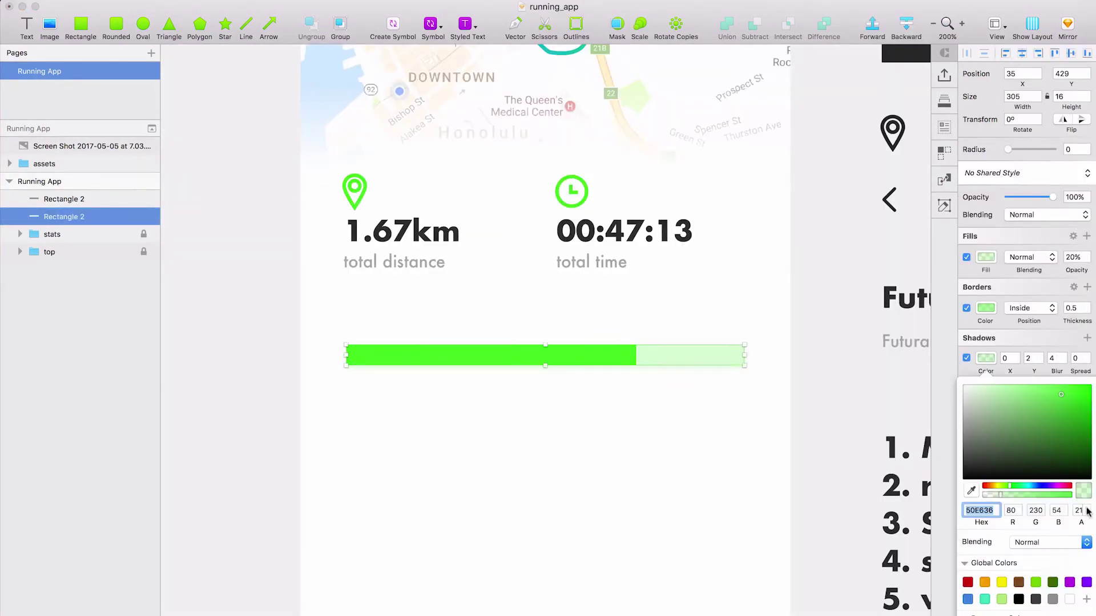
{"action": "left_click", "coordinate": [667, 459]}
Move both progress bar rectangles together down to Y 466.
{"action": "left_click_drag", "start_coordinate": [663, 503], "coordinate": [439, 354]}
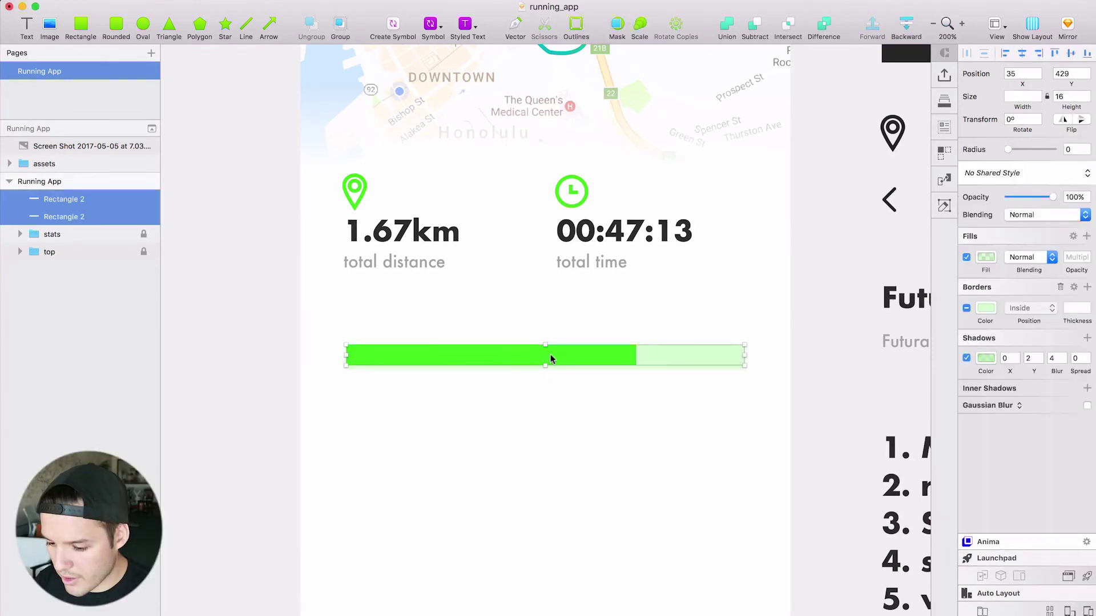
{"action": "left_click_drag", "start_coordinate": [550, 355], "coordinate": [525, 599]}
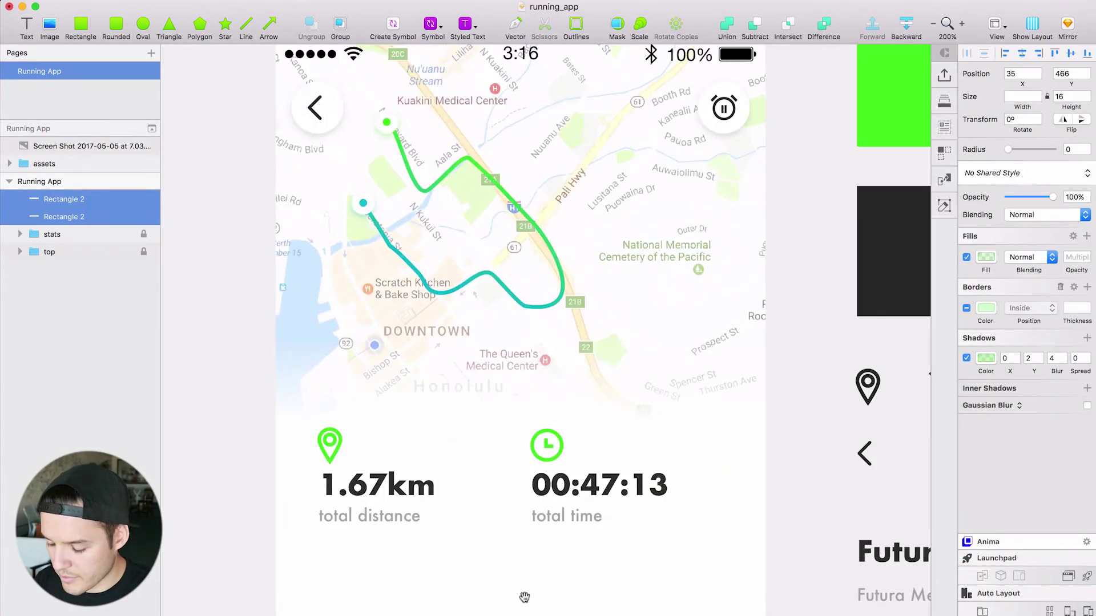
{"action": "key", "text": "super+0"}
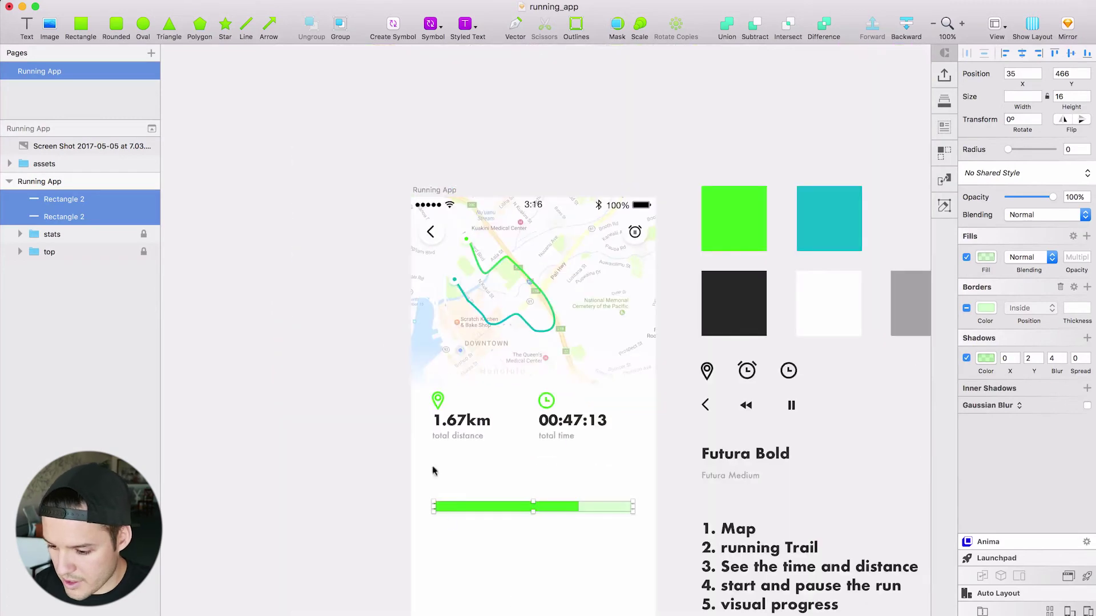
Draw a horizontal divider line about 376 long across the artboard, between the statistics and the progress bar.
{"action": "key", "text": "z"}
{"action": "left_click_drag", "start_coordinate": [377, 277], "coordinate": [739, 606]}
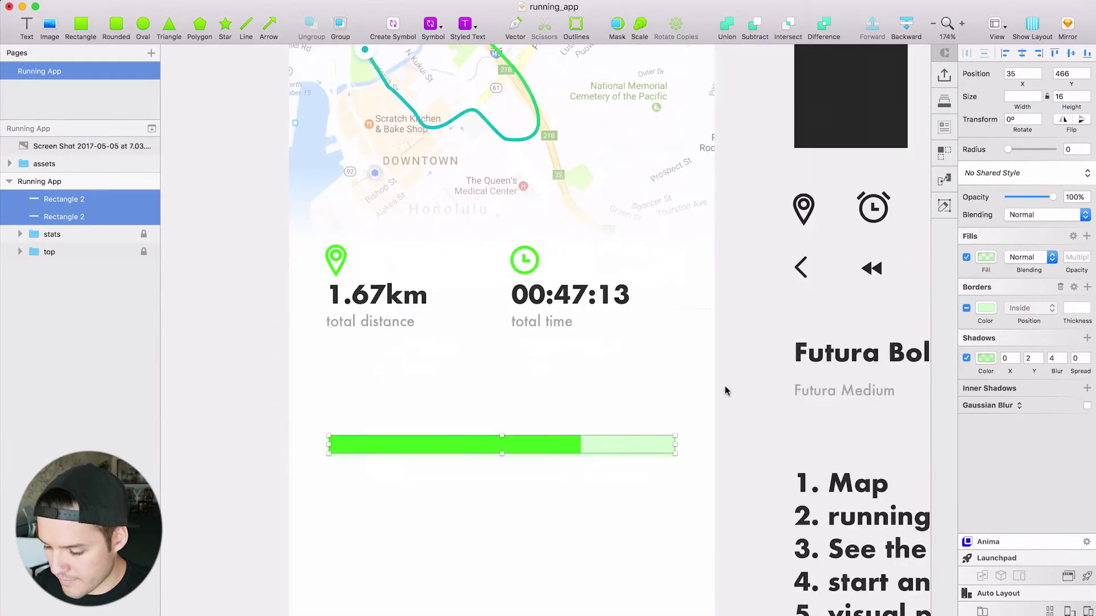
{"action": "mouse_move", "coordinate": [724, 387]}
{"action": "left_mouse_down"}
{"action": "mouse_move", "coordinate": [675, 512]}
{"action": "mouse_move", "coordinate": [662, 396]}
{"action": "mouse_move", "coordinate": [720, 371]}
{"action": "left_mouse_up"}
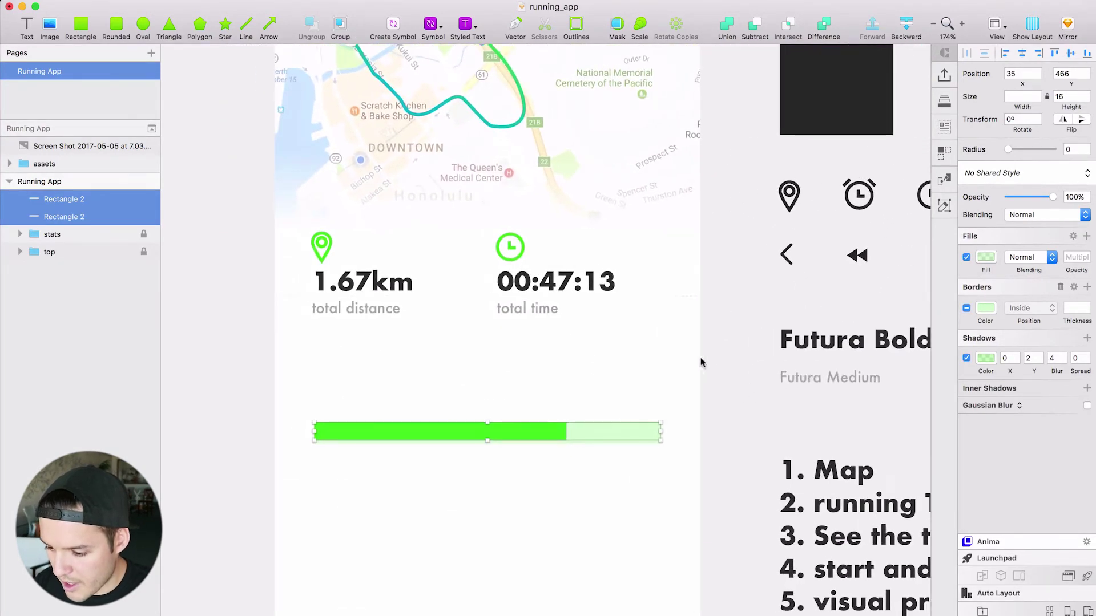
{"action": "left_click", "coordinate": [194, 189]}
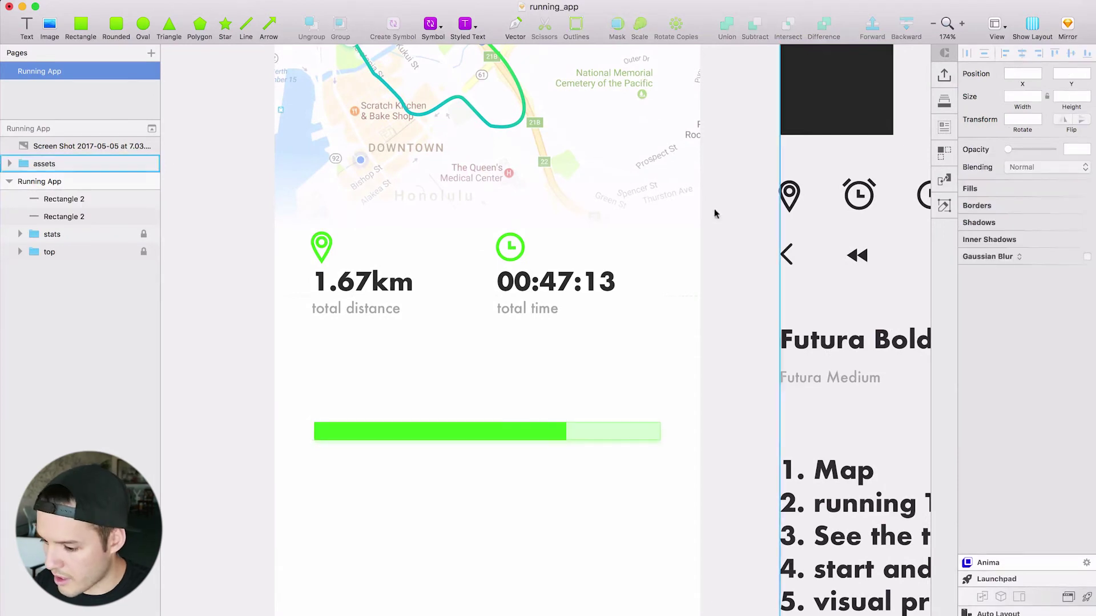
{"action": "left_click_drag", "start_coordinate": [273, 372], "coordinate": [701, 383]}
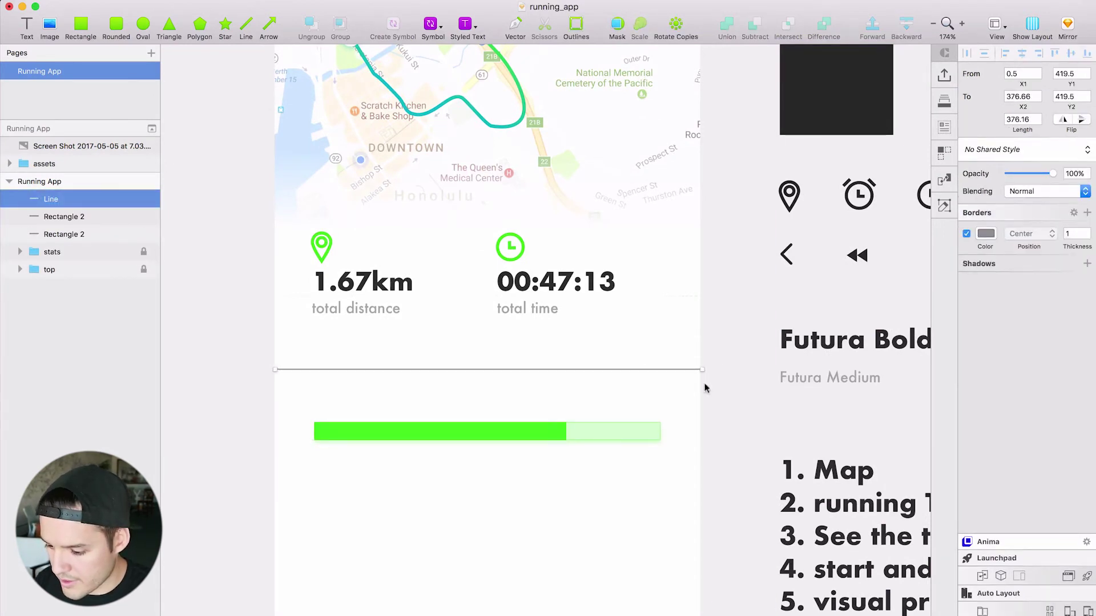
Set the divider line's colour to the grey ADADAD sampled from the palette's grey square.
{"action": "mouse_move", "coordinate": [716, 342]}
{"action": "left_mouse_down"}
{"action": "mouse_move", "coordinate": [536, 370]}
{"action": "mouse_move", "coordinate": [536, 380]}
{"action": "left_mouse_up"}
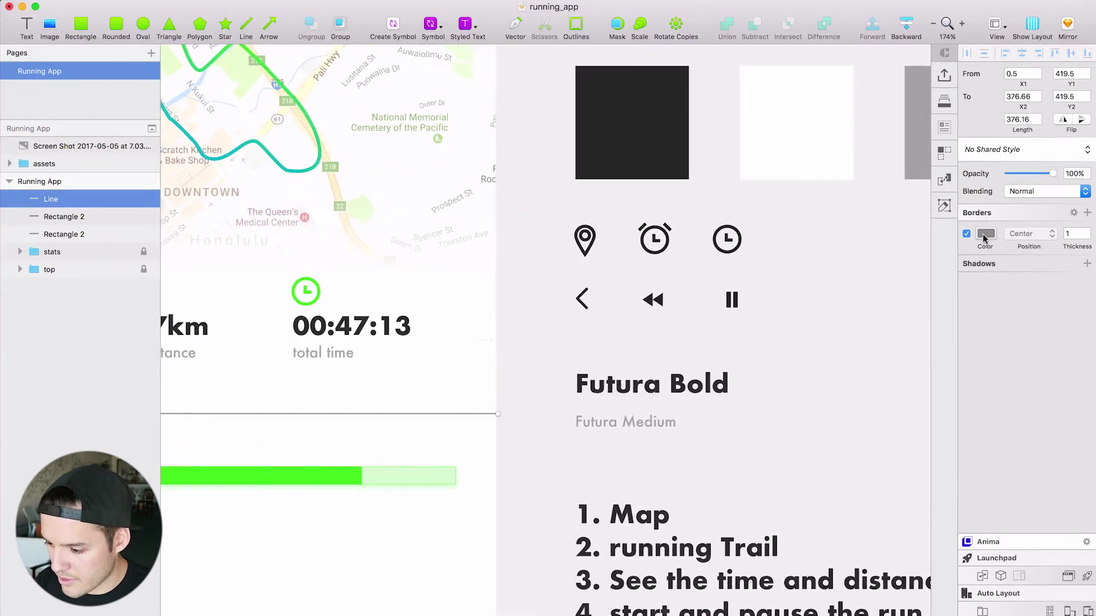
{"action": "left_click", "coordinate": [986, 234]}
{"action": "left_click", "coordinate": [971, 381]}
{"action": "left_click", "coordinate": [916, 140]}
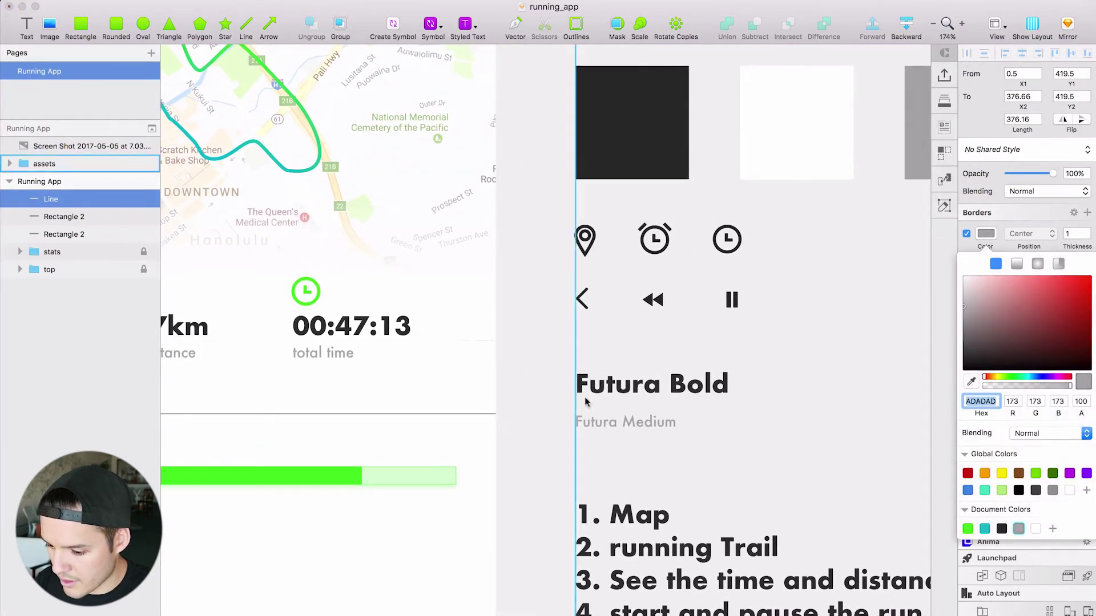
{"action": "left_click", "coordinate": [516, 403]}
Unlock the stats and top groups and move the divider line up to 40 px below the statistics.
{"action": "left_click_drag", "start_coordinate": [517, 408], "coordinate": [692, 489]}
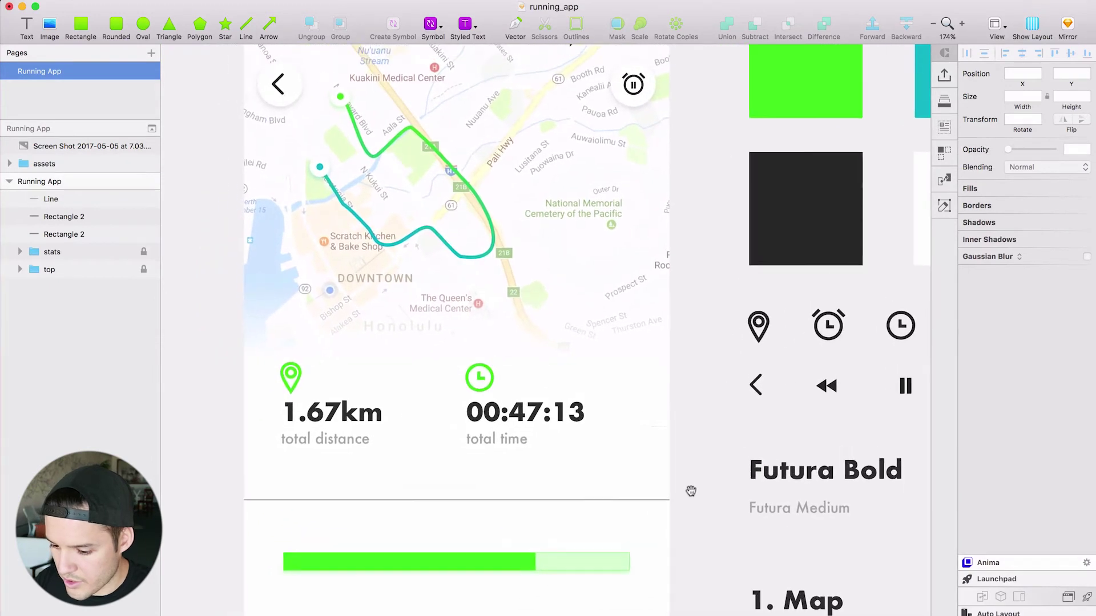
{"action": "left_click", "coordinate": [521, 500]}
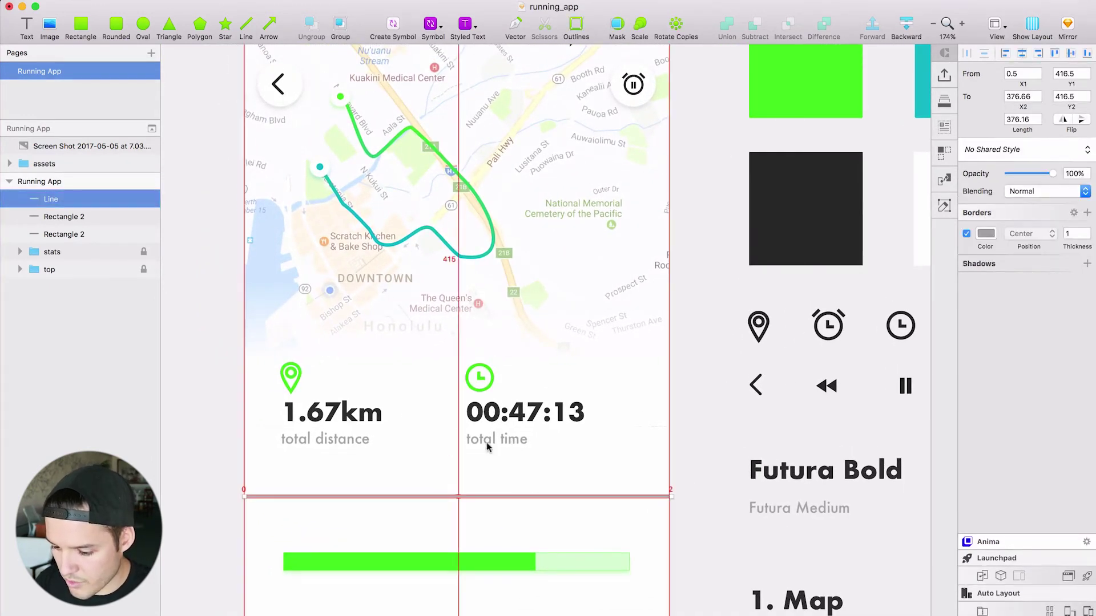
{"action": "left_click", "coordinate": [143, 252]}
{"action": "left_click", "coordinate": [144, 271]}
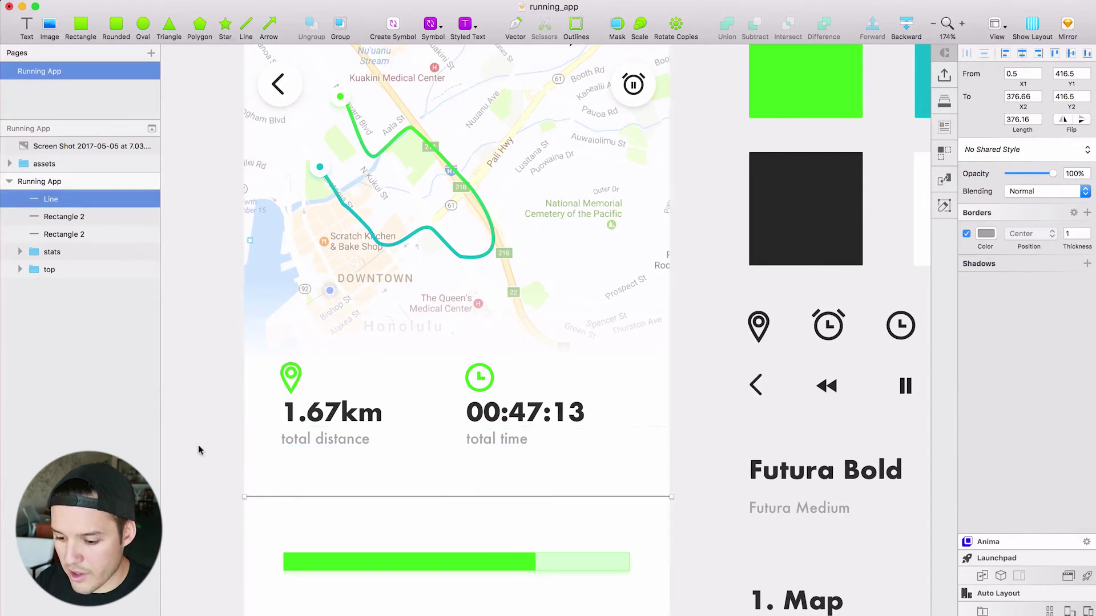
{"action": "key", "text": "alt"}
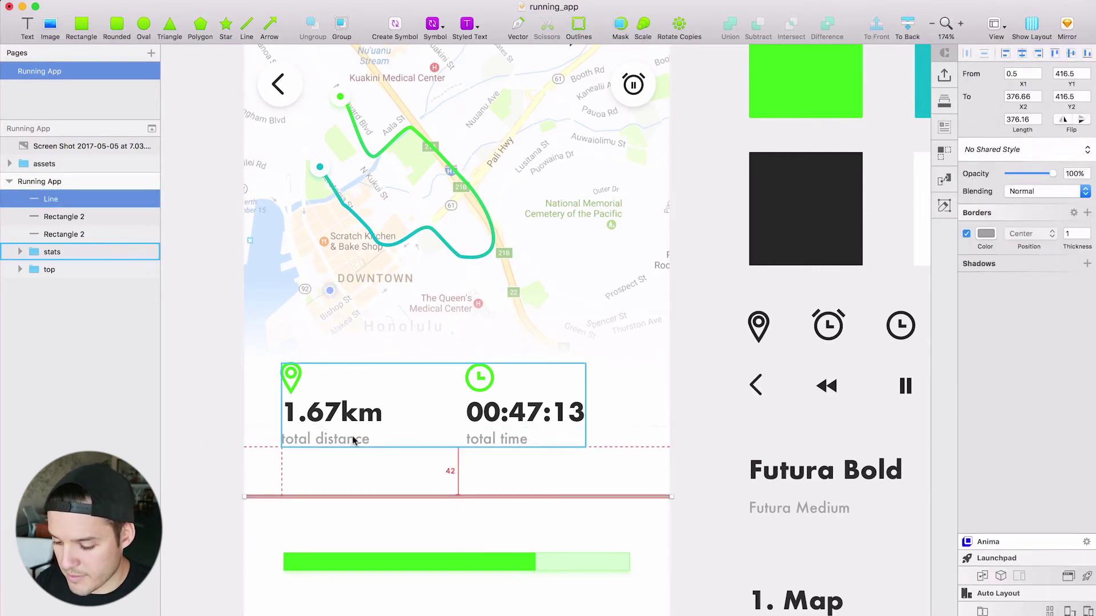
{"action": "key", "text": "Up"}
{"action": "key", "text": "Up"}
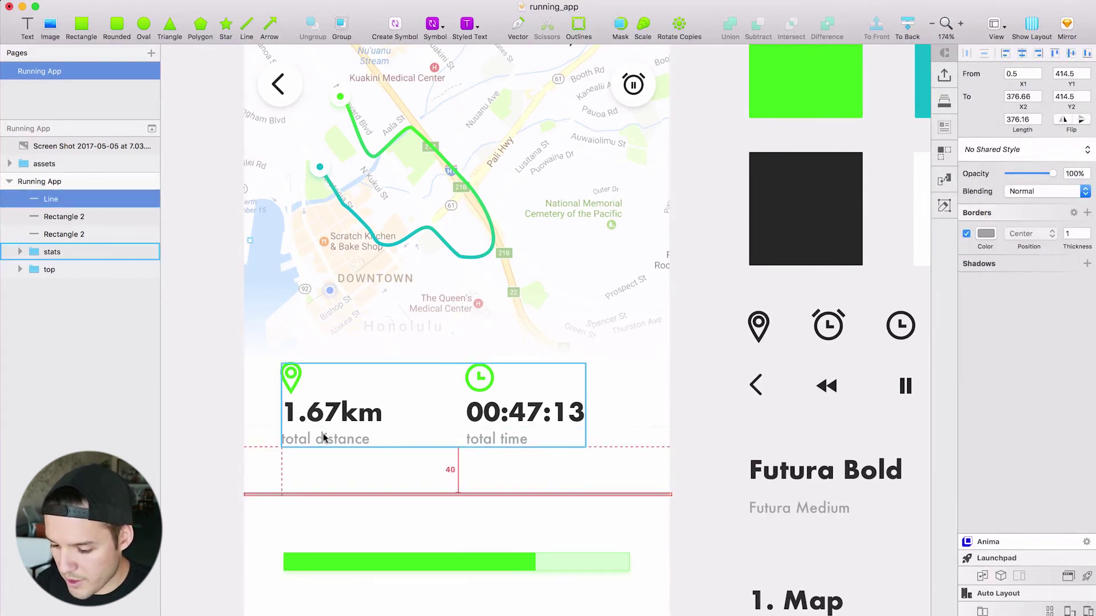
Move the progress bar down and place a copy of the 1.67km value and total distance label above it, at Y 442.
{"action": "scroll", "coordinate": [425, 457], "scroll_direction": "down", "scroll_amount": 5}
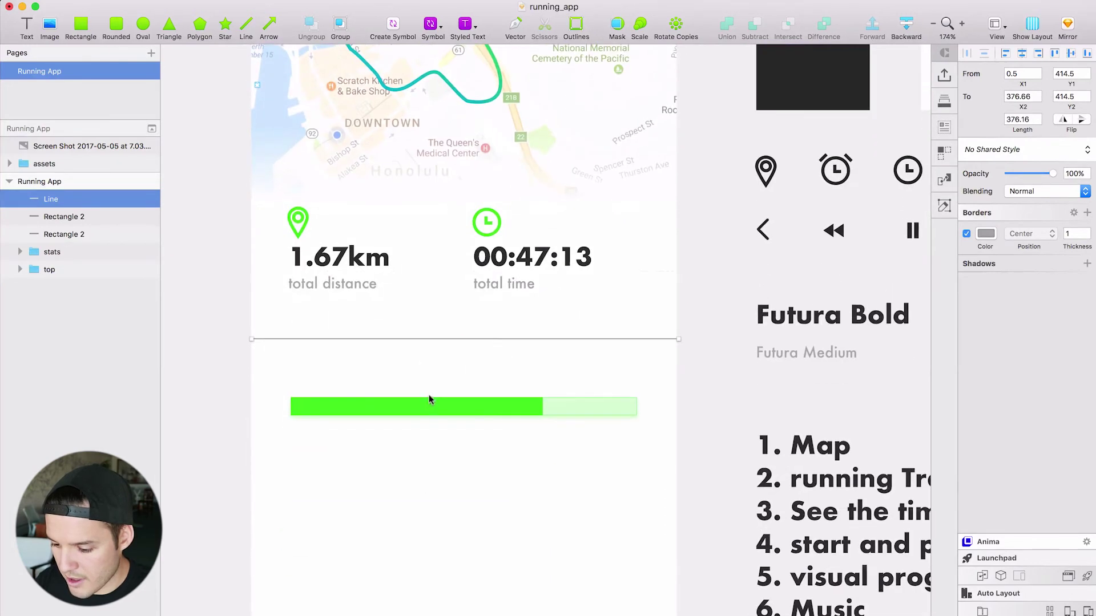
{"action": "left_click", "coordinate": [431, 408]}
{"action": "left_click_drag", "start_coordinate": [374, 437], "coordinate": [580, 441]}
{"action": "left_click", "coordinate": [335, 288], "text": "super"}
{"action": "left_click", "coordinate": [337, 272], "text": "shift"}
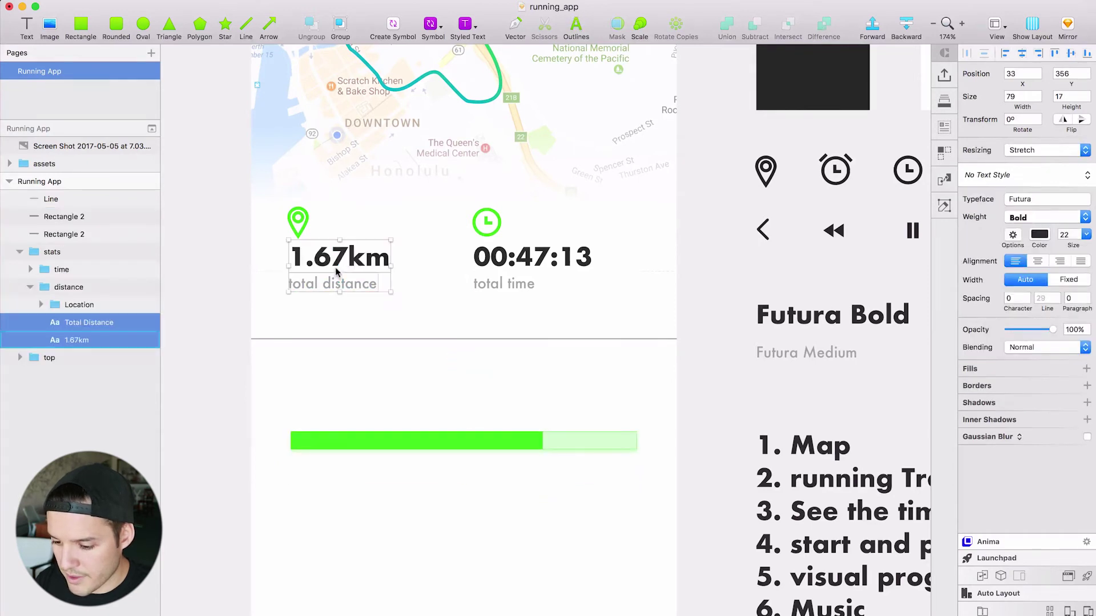
{"action": "left_click_drag", "start_coordinate": [337, 273], "coordinate": [350, 410]}
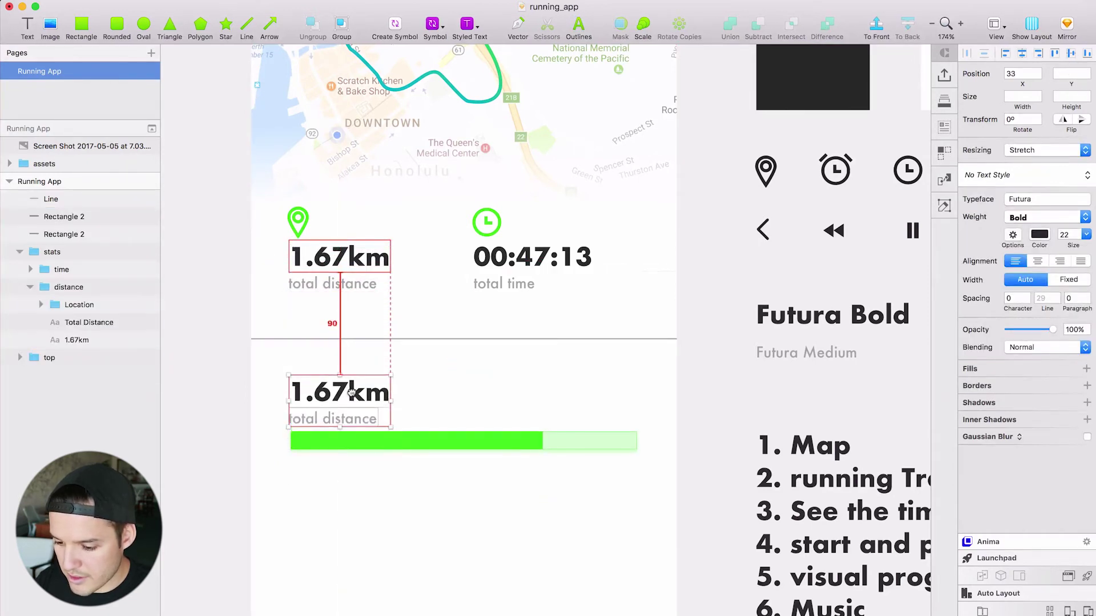
{"action": "left_click_drag", "start_coordinate": [351, 393], "coordinate": [351, 390]}
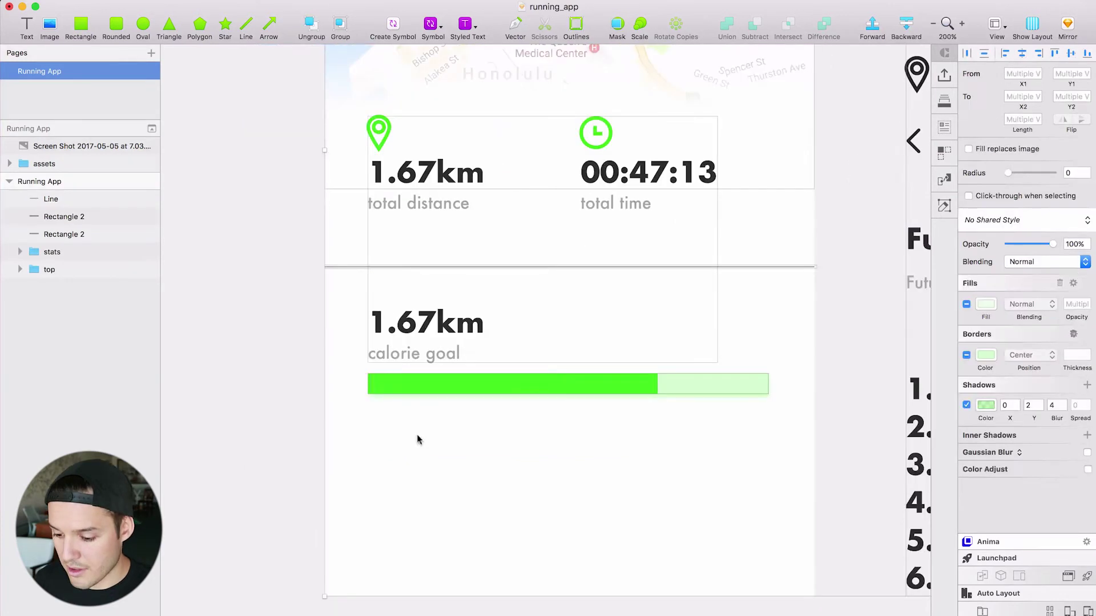
Replace the copied 1.67km value above the progress bar with "356 / 1000".
{"action": "left_click", "coordinate": [428, 320]}
{"action": "double_click", "coordinate": [430, 317]}
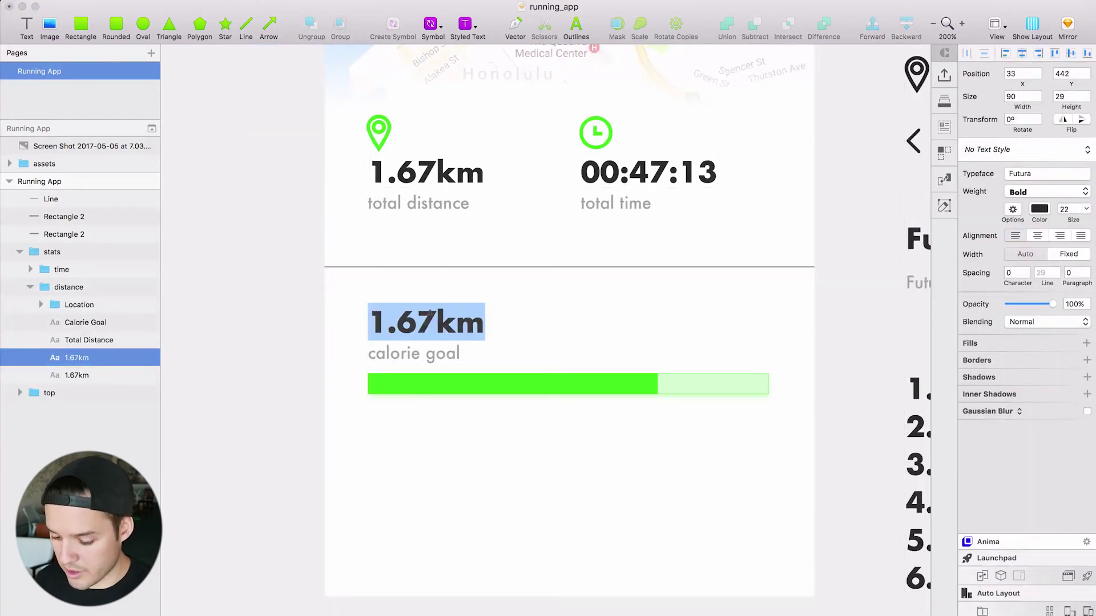
{"action": "type", "text": "3"}
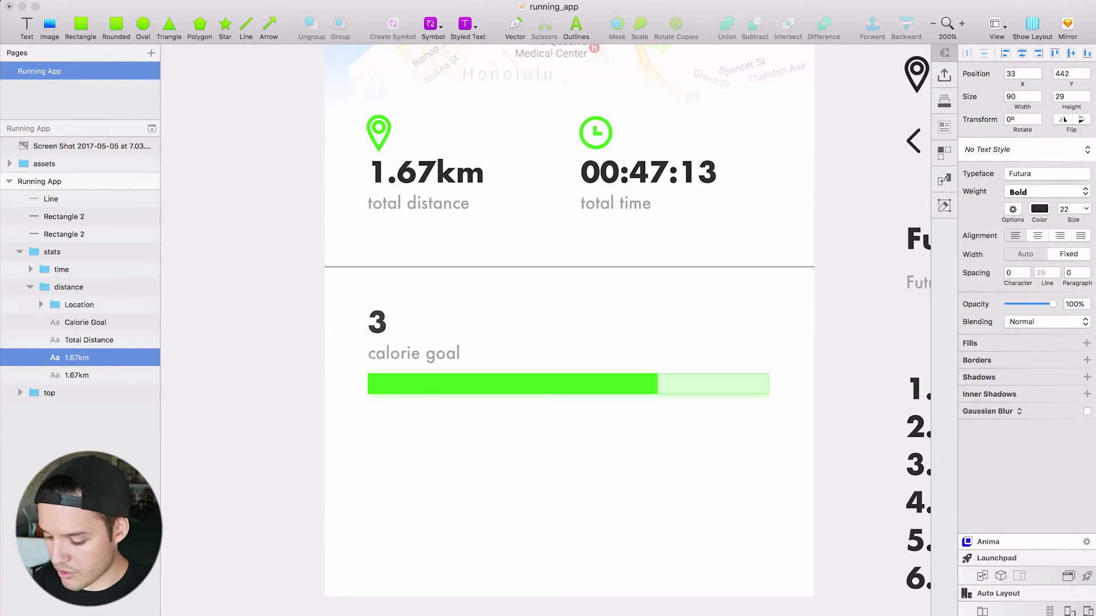
{"action": "type", "text": "56 / 1000"}
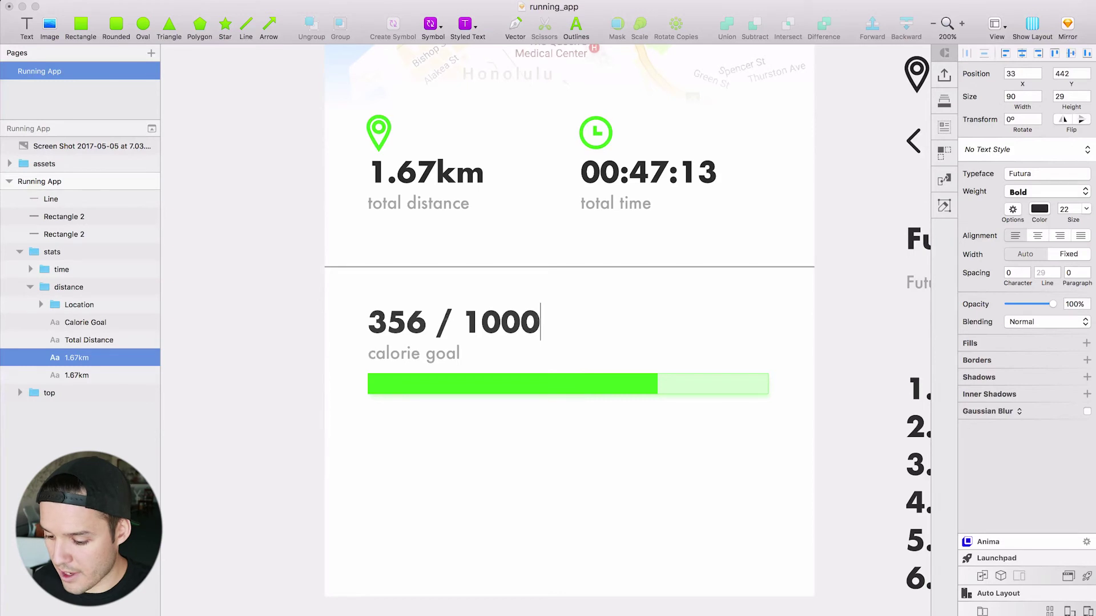
Reduce the "/ 1000" part of the calorie value to font size 14.
{"action": "left_click_drag", "start_coordinate": [444, 318], "coordinate": [840, 287]}
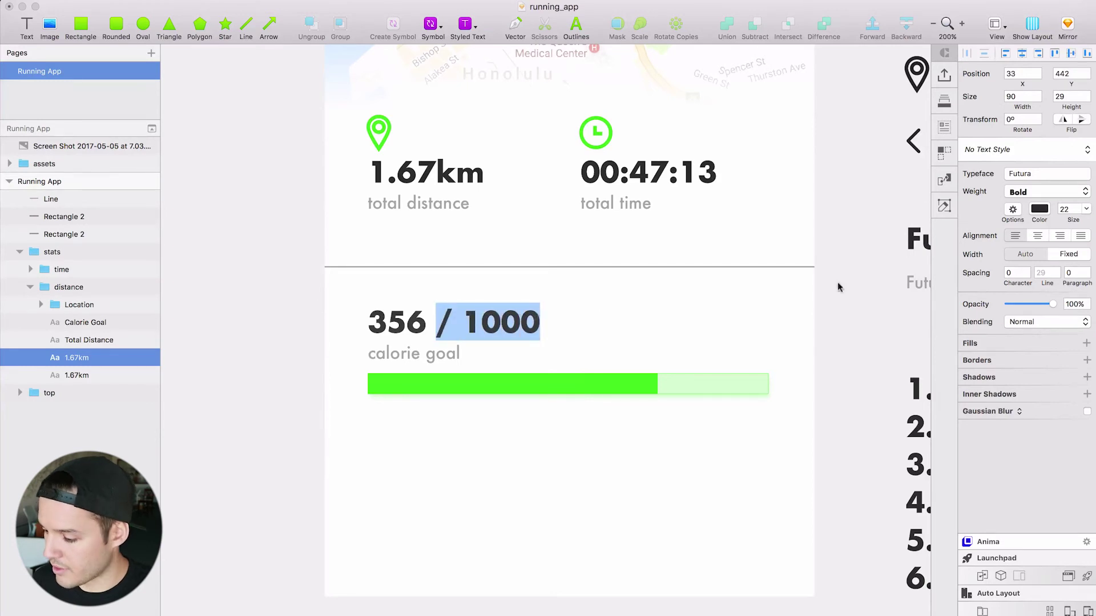
{"action": "left_click", "coordinate": [1061, 214]}
{"action": "key", "text": "Down"}
{"action": "key", "text": "Down"}
{"action": "key", "text": "Down"}
{"action": "key", "text": "Down"}
{"action": "key", "text": "Down"}
{"action": "key", "text": "Down"}
{"action": "key", "text": "Down"}
{"action": "key", "text": "Down"}
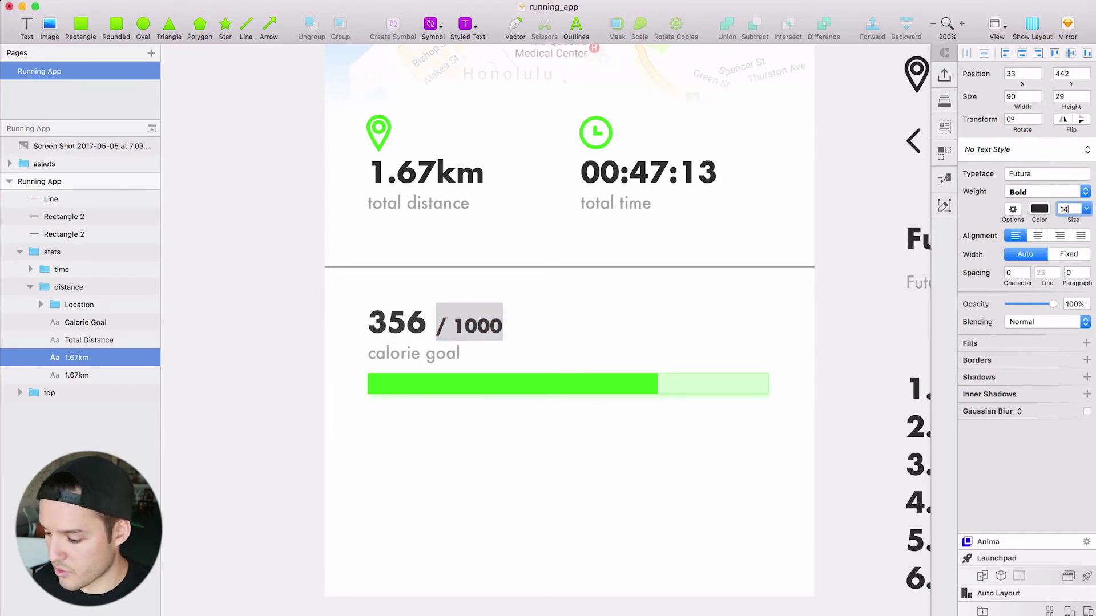
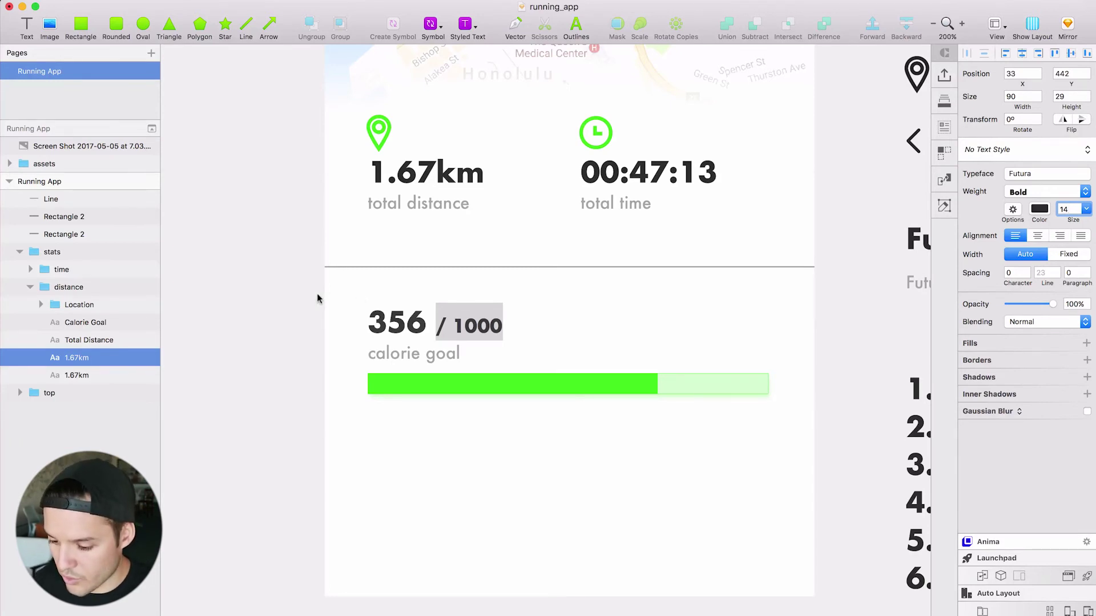
{"action": "key", "text": "Return"}
{"action": "key", "text": "Escape"}
{"action": "left_click", "coordinate": [382, 358]}
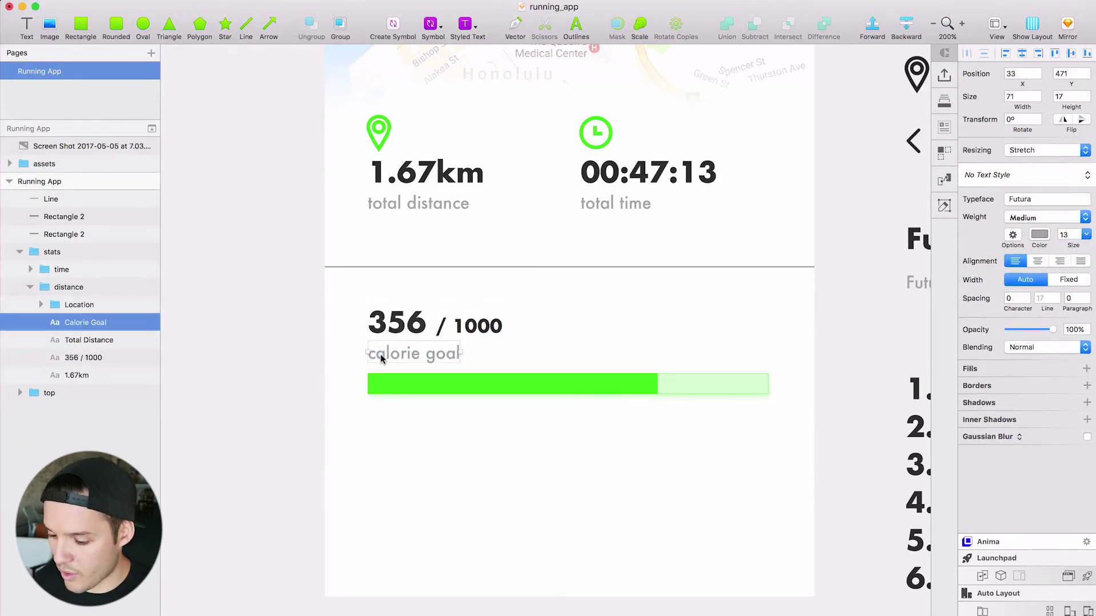
Reduce the "/ 1000" part of the calorie value to font size 13.
{"action": "double_click", "coordinate": [463, 329]}
{"action": "double_click", "coordinate": [459, 326]}
{"action": "left_click", "coordinate": [449, 325]}
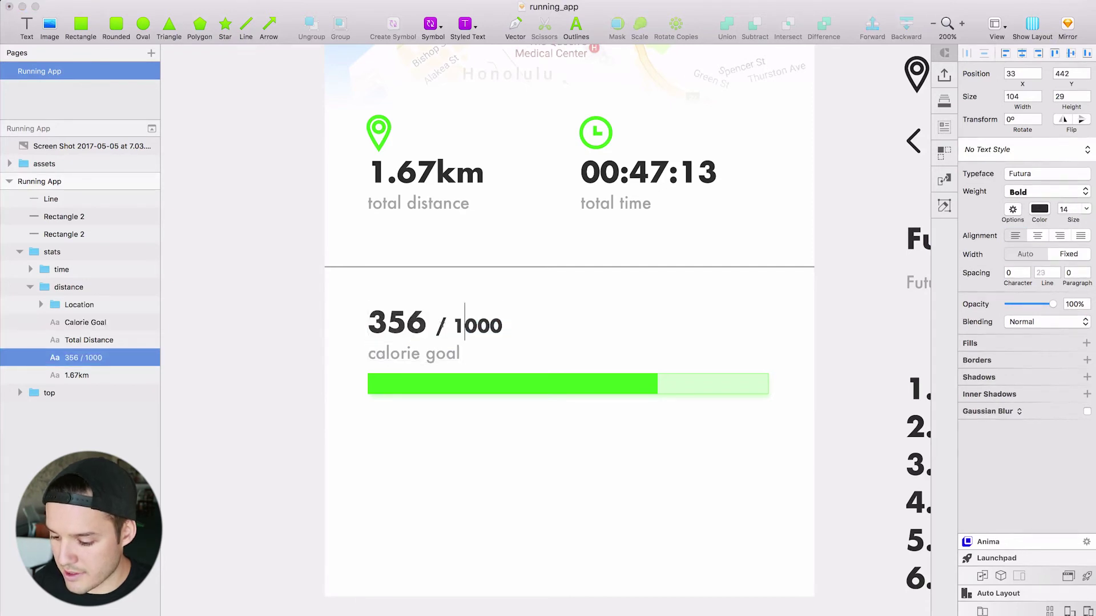
{"action": "left_click_drag", "start_coordinate": [437, 325], "coordinate": [504, 325]}
{"action": "left_click", "coordinate": [1065, 210]}
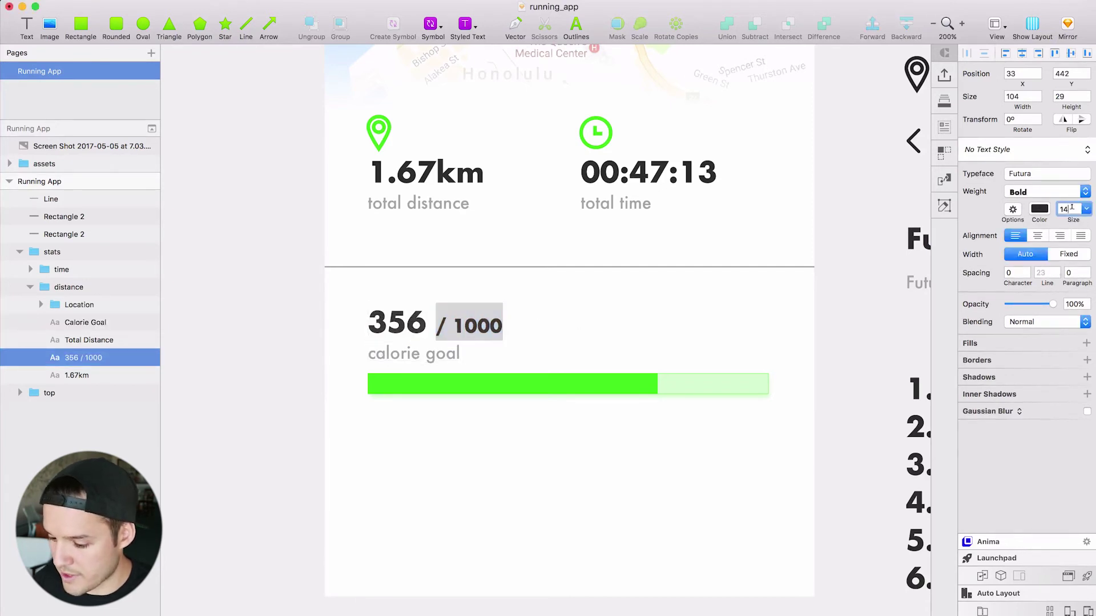
{"action": "key", "text": "Down"}
{"action": "key", "text": "Return"}
{"action": "left_click", "coordinate": [431, 356]}
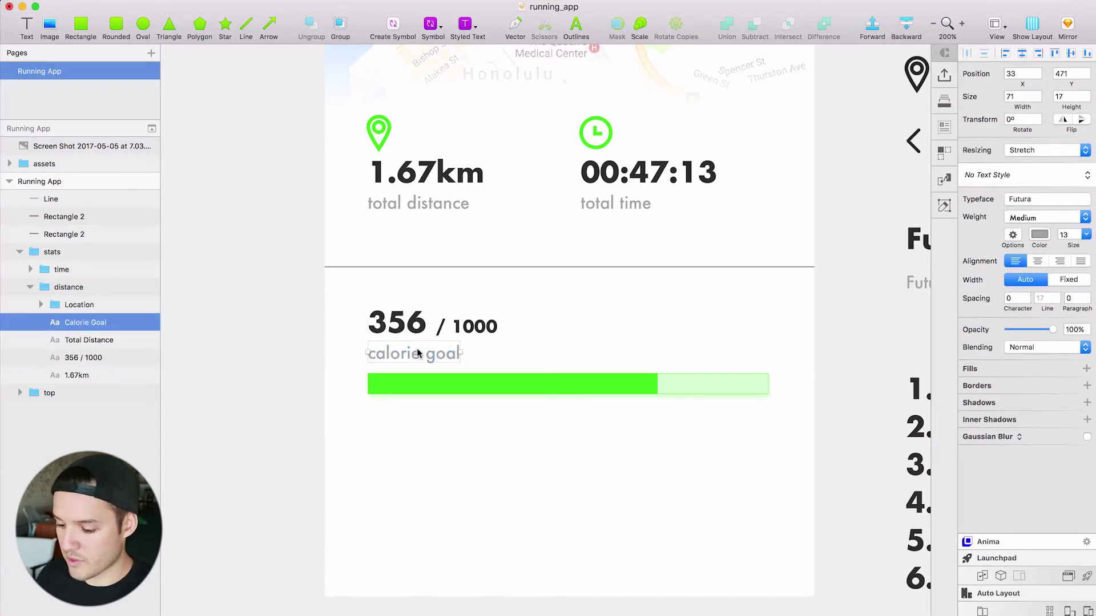
{"action": "left_click", "coordinate": [480, 328]}
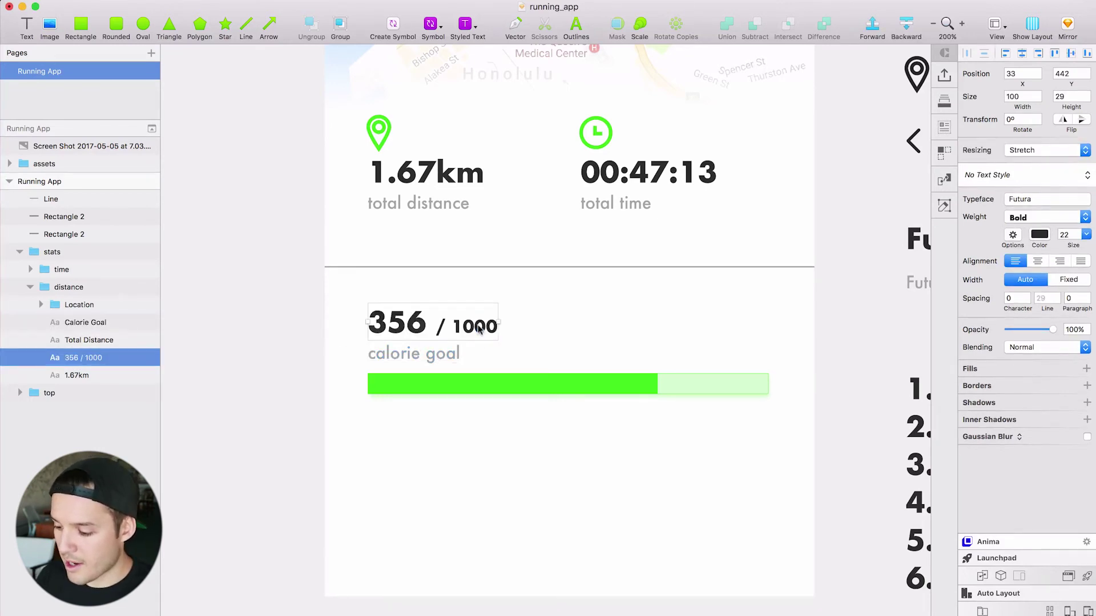
{"action": "double_click", "coordinate": [475, 326]}
{"action": "key", "text": "Escape"}
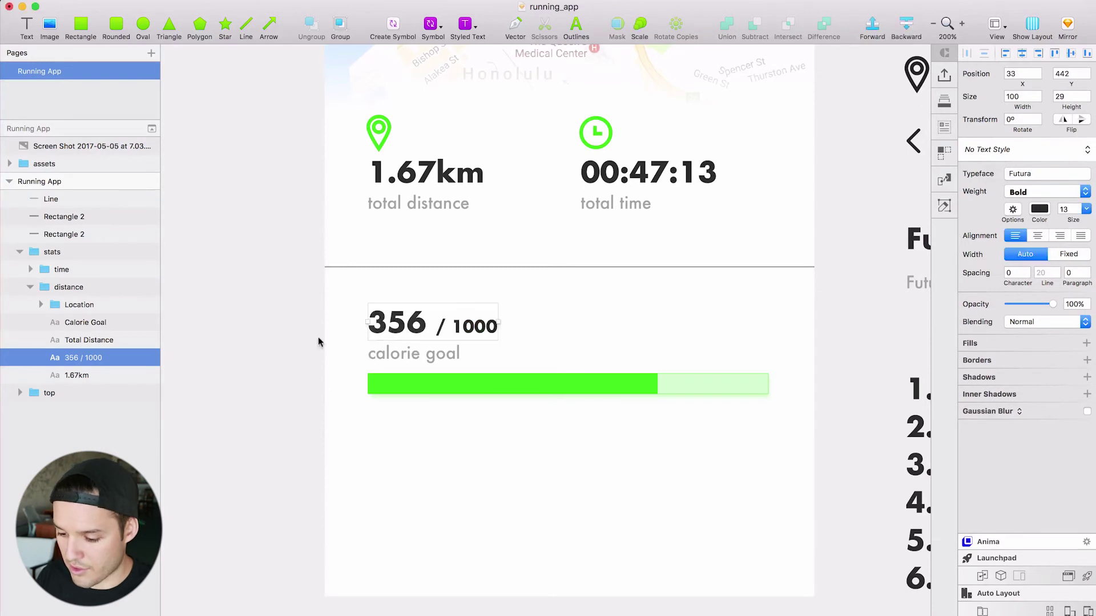
{"action": "left_click", "coordinate": [313, 423]}
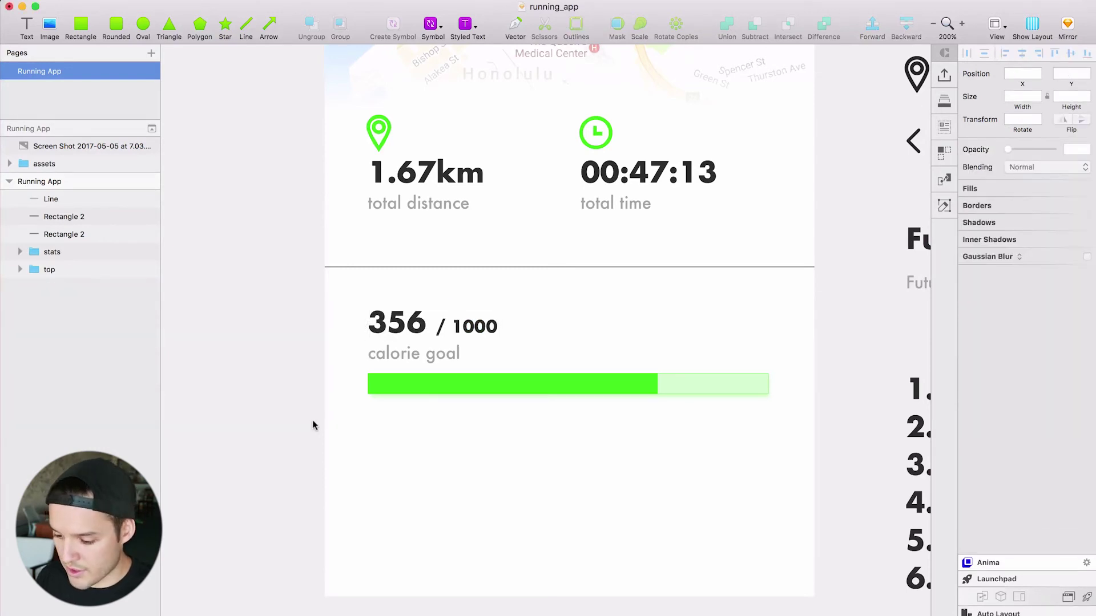
Delete the pale green background rectangle behind the calorie progress bar.
{"action": "left_click", "coordinate": [699, 393]}
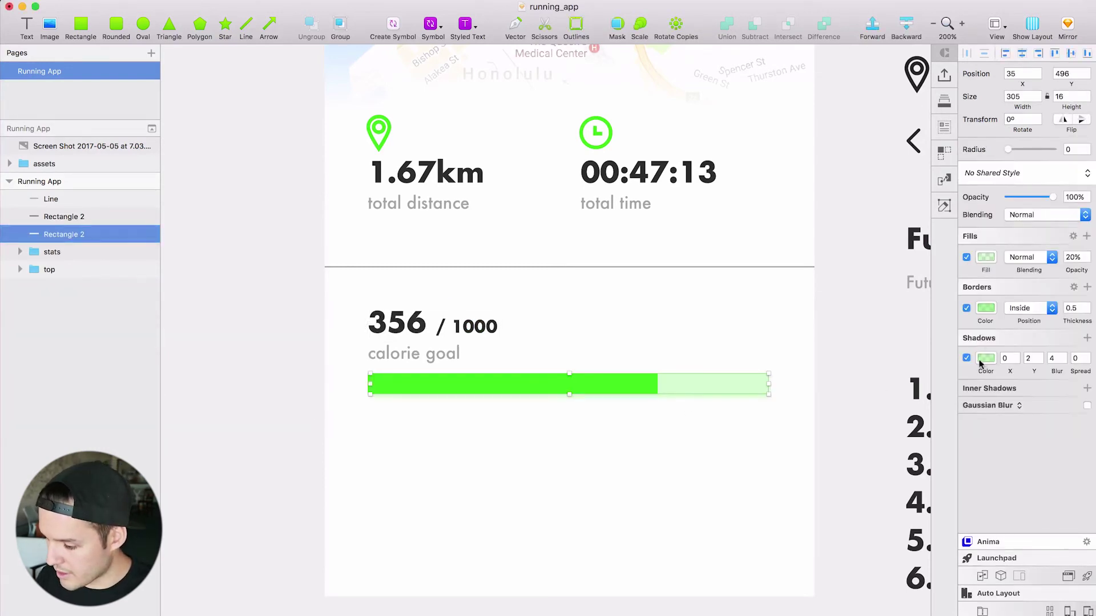
{"action": "left_click", "coordinate": [966, 309]}
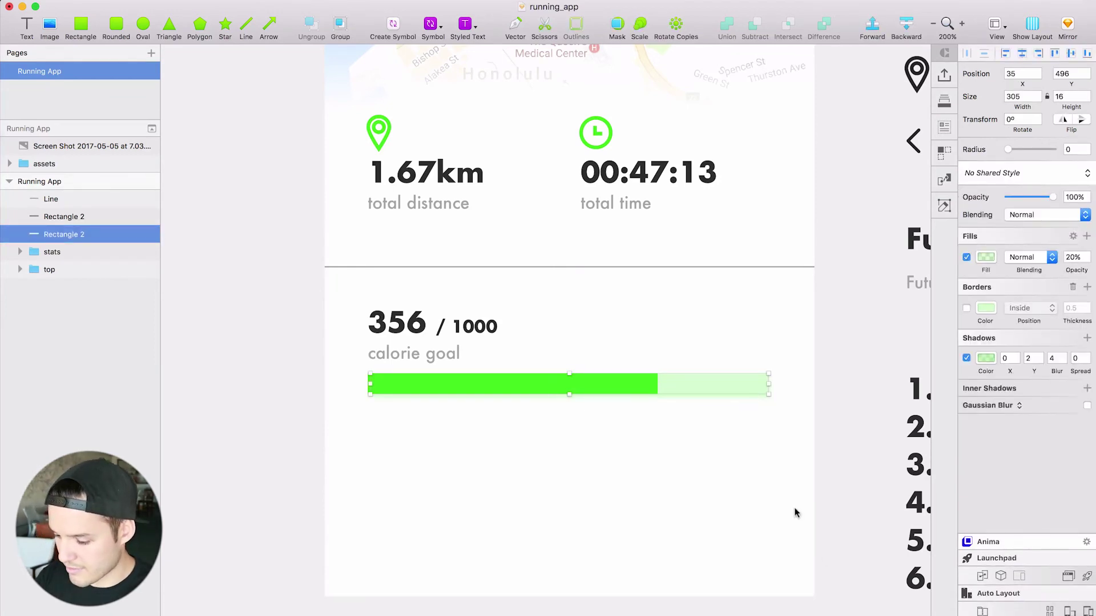
{"action": "key", "text": "BackSpace"}
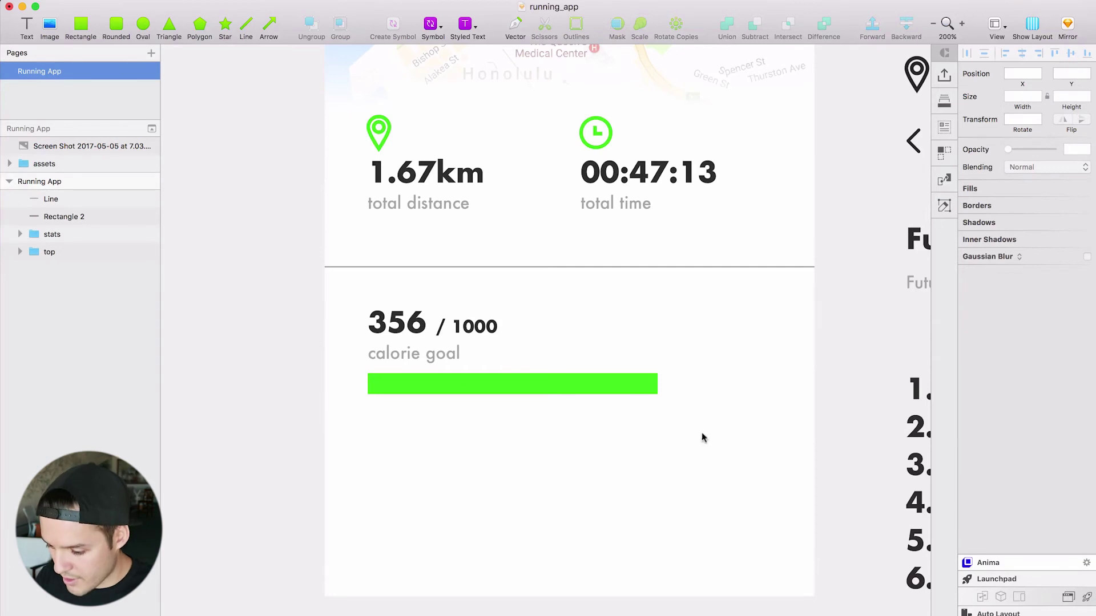
Add a shadow to the green progress bar in colour 50E636 with 40 alpha.
{"action": "left_click", "coordinate": [648, 386]}
{"action": "left_click", "coordinate": [976, 339]}
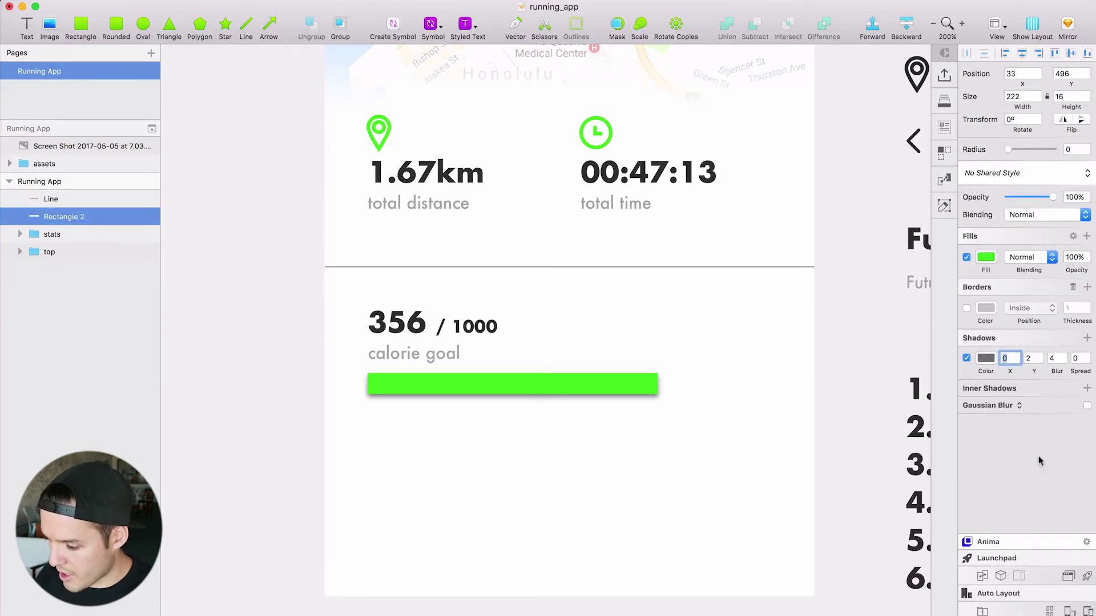
{"action": "left_click", "coordinate": [986, 358]}
{"action": "type", "text": "50E636"}
{"action": "key", "text": "Return"}
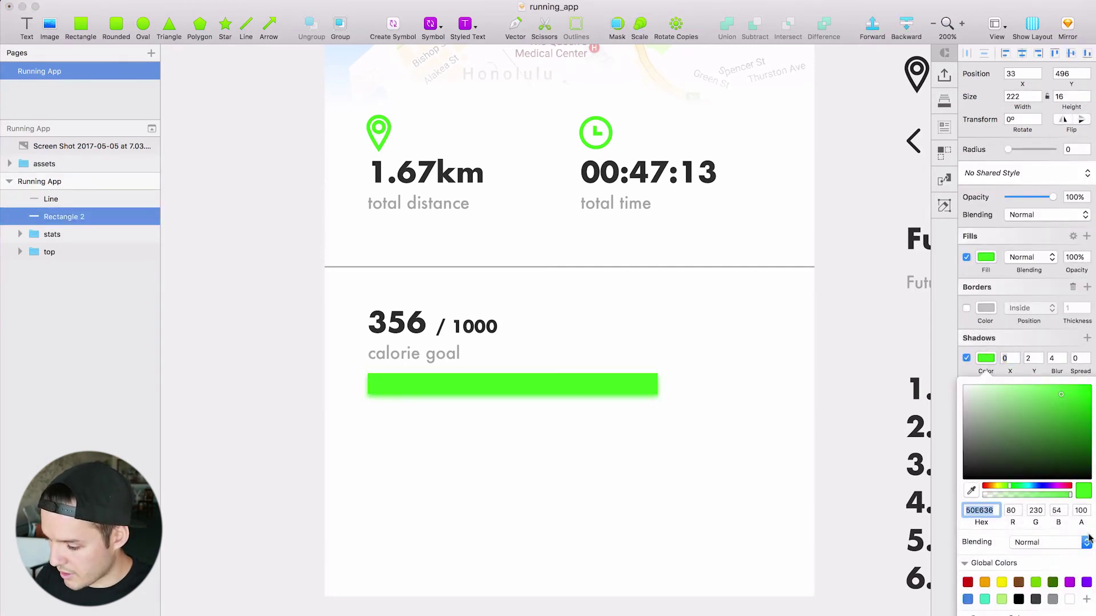
{"action": "left_click", "coordinate": [1087, 513]}
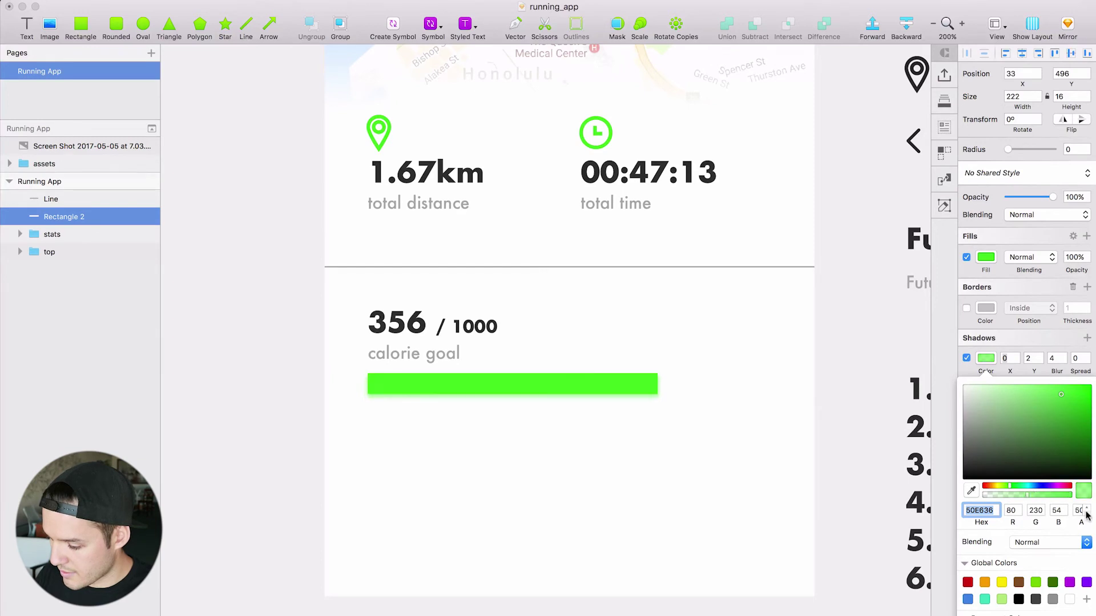
{"action": "left_click", "coordinate": [1087, 514]}
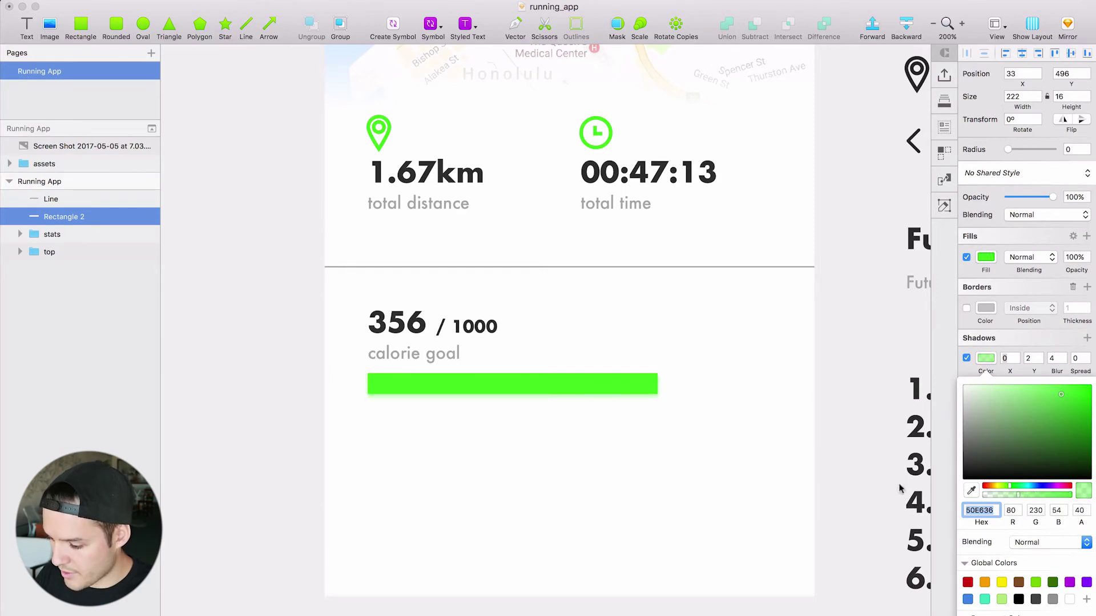
{"action": "left_click", "coordinate": [844, 423]}
{"action": "mouse_move", "coordinate": [848, 355]}
{"action": "left_mouse_down"}
{"action": "mouse_move", "coordinate": [843, 432]}
{"action": "mouse_move", "coordinate": [832, 319]}
{"action": "mouse_move", "coordinate": [828, 352]}
{"action": "left_mouse_up"}
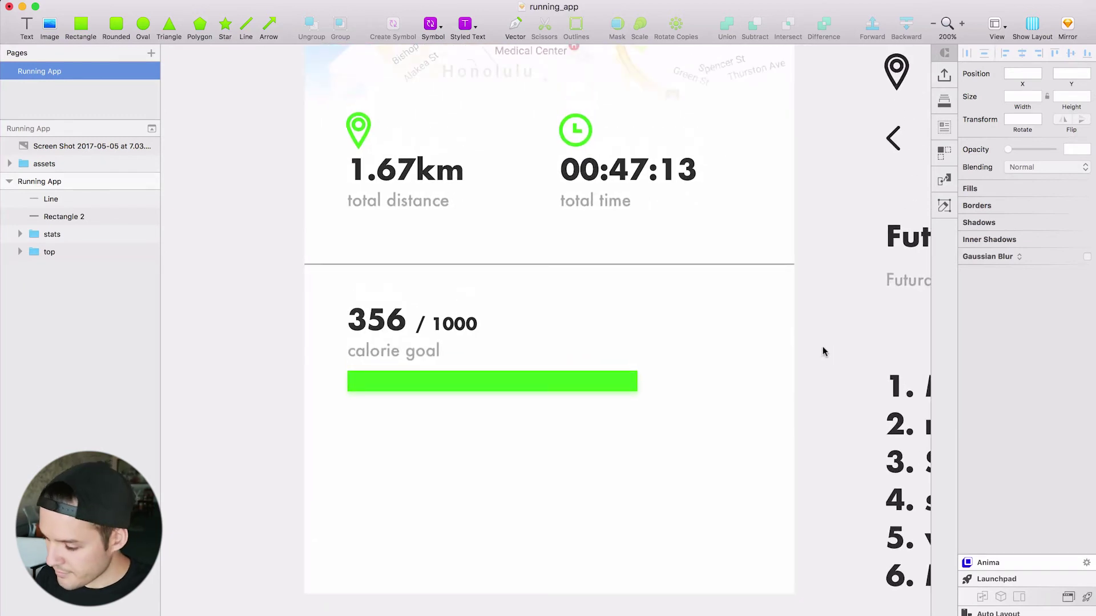
Lower the alpha of the divider line's grey border colour to make it a faint line.
{"action": "left_click", "coordinate": [766, 265]}
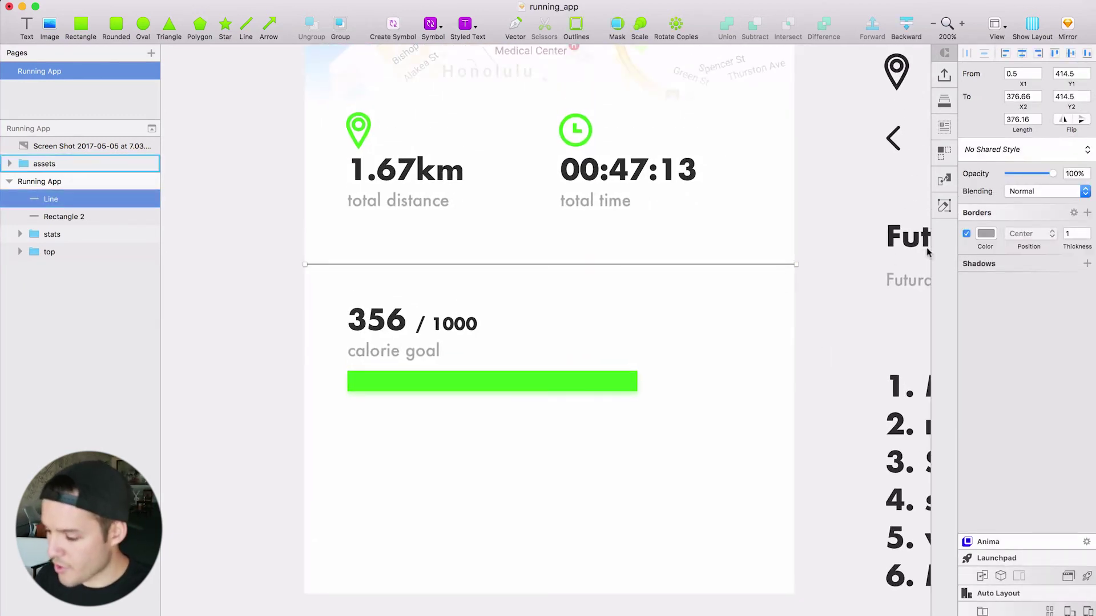
{"action": "left_click", "coordinate": [985, 235]}
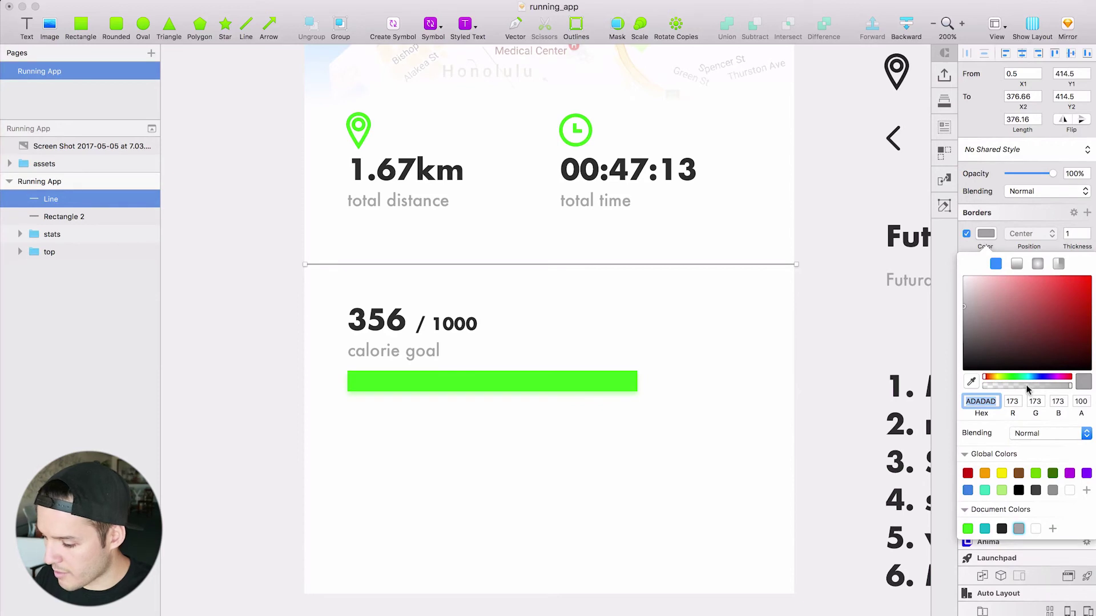
{"action": "left_click_drag", "start_coordinate": [1027, 389], "coordinate": [1003, 388]}
{"action": "left_click", "coordinate": [825, 347]}
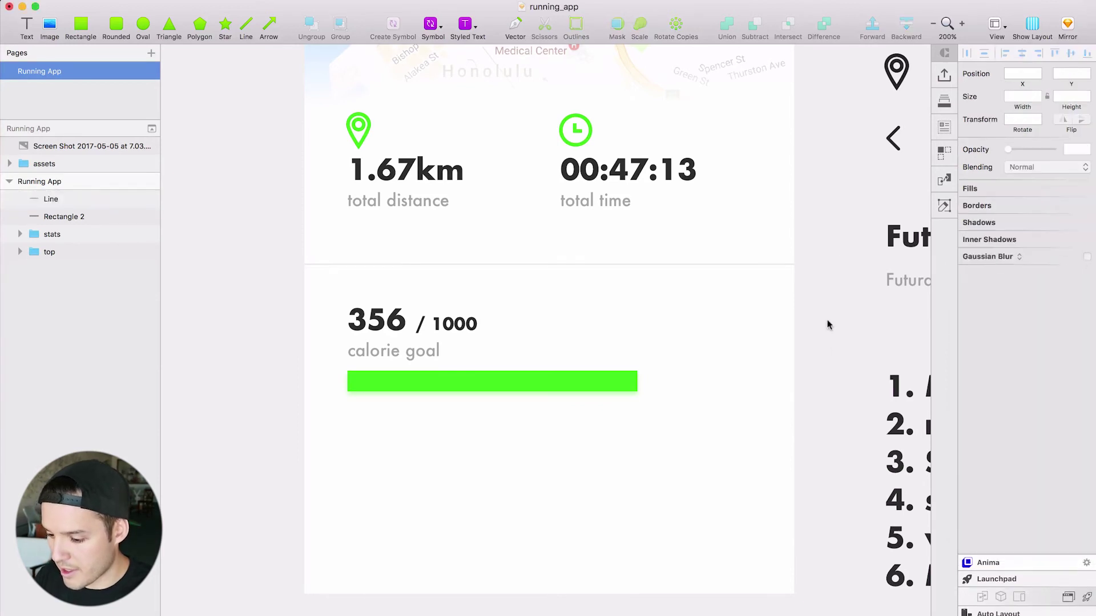
{"action": "left_click_drag", "start_coordinate": [839, 258], "coordinate": [805, 247]}
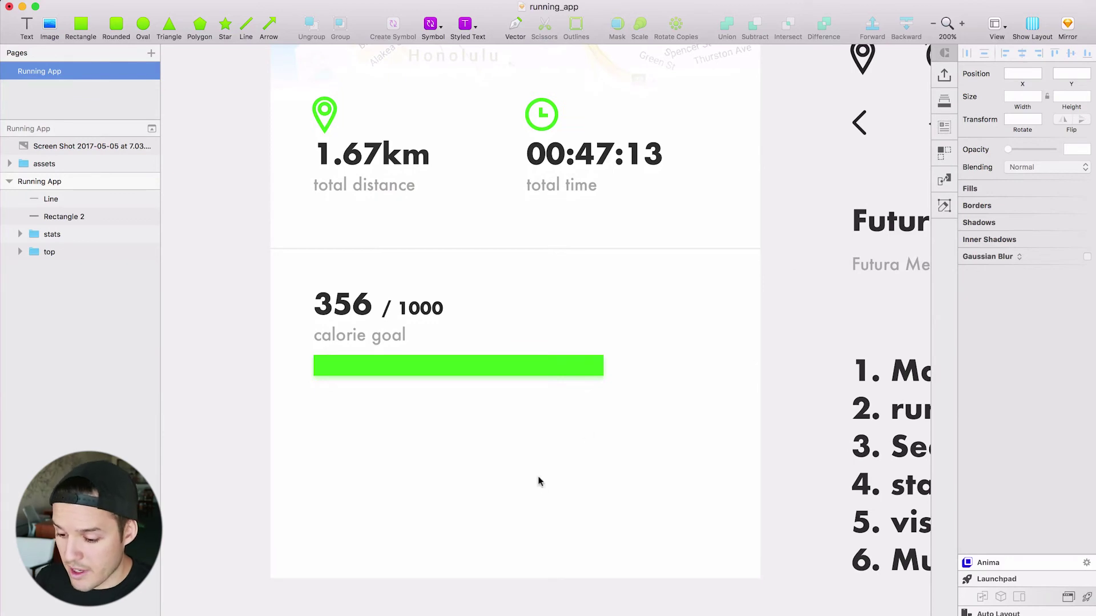
Move the "356 / 1000" value and the calorie goal label out of the stats group to the top level of the artboard.
{"action": "double_click", "coordinate": [355, 316]}
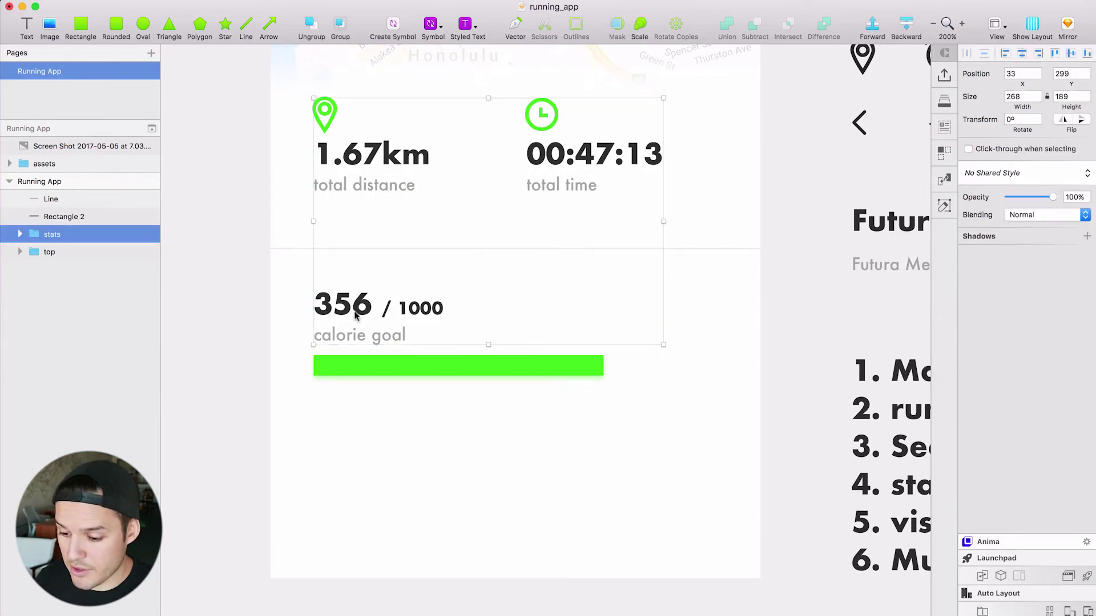
{"action": "left_click", "coordinate": [354, 305]}
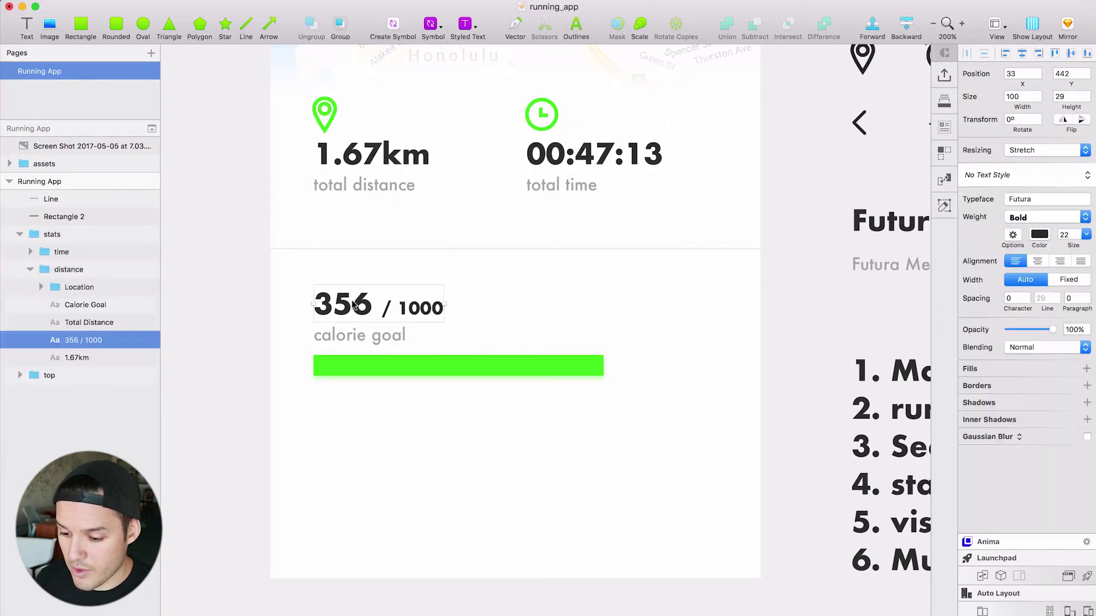
{"action": "left_click", "coordinate": [359, 336], "text": "shift"}
{"action": "left_click_drag", "start_coordinate": [90, 307], "coordinate": [86, 192]}
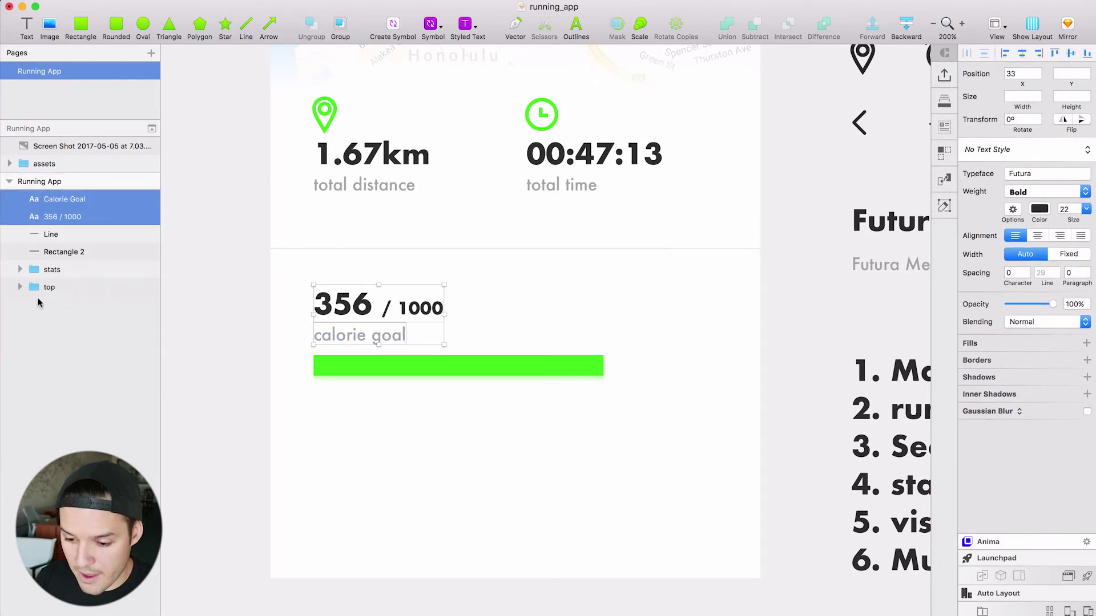
Rename the divider line layer as "seperator".
{"action": "left_click", "coordinate": [63, 240]}
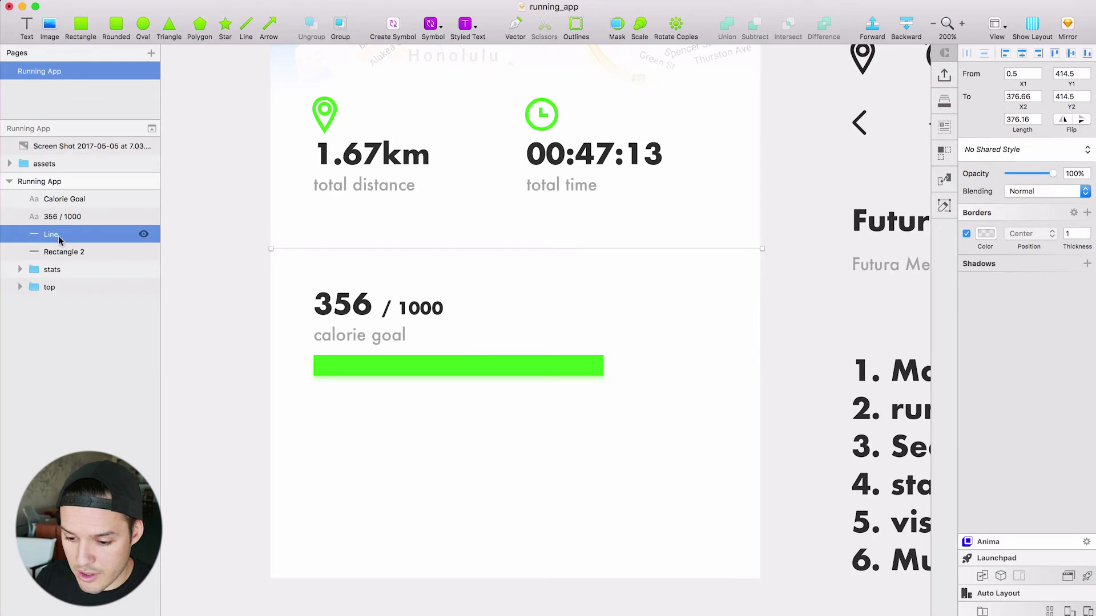
{"action": "double_click", "coordinate": [59, 240]}
{"action": "type", "text": "seperator"}
{"action": "key", "text": "Return"}
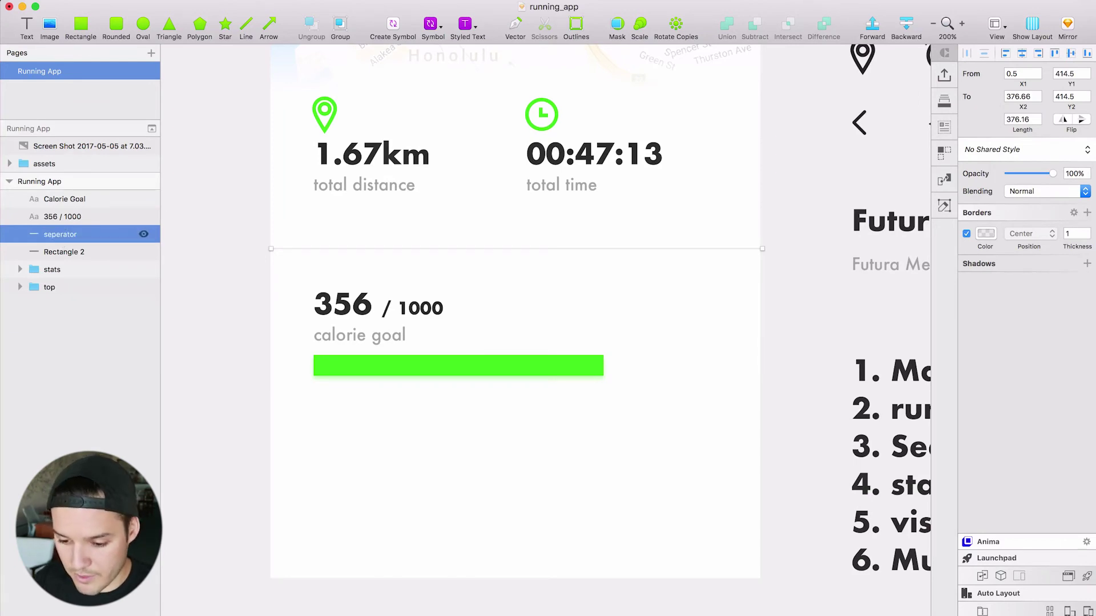
Group the green progress bar with the "356 / 1000" value and calorie goal label, and name the group "calorie".
{"action": "left_click_drag", "start_coordinate": [63, 253], "coordinate": [64, 224]}
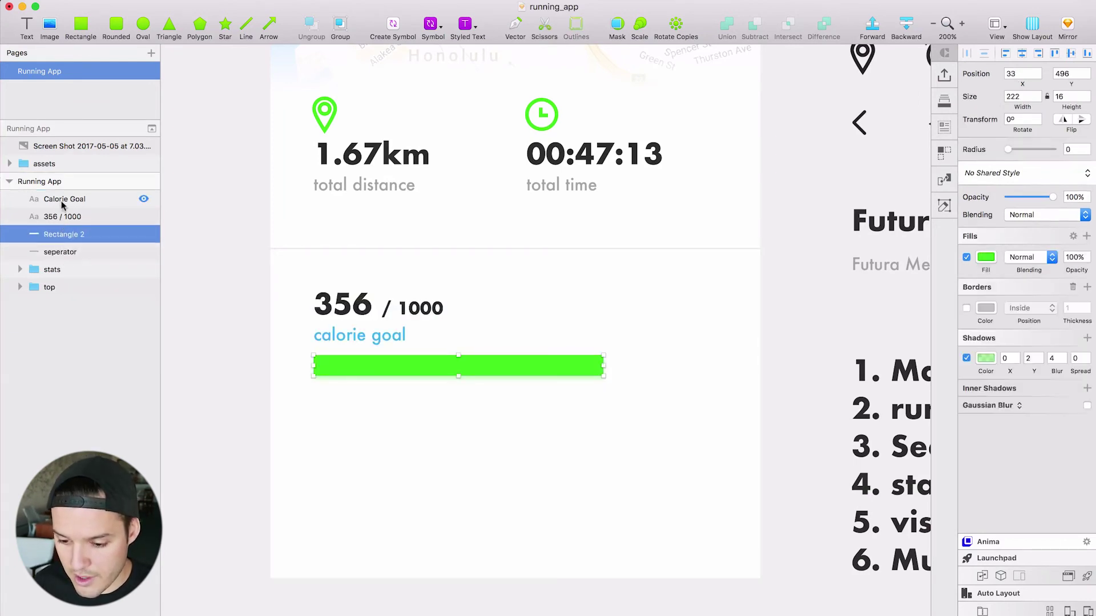
{"action": "left_click", "coordinate": [61, 200], "text": "shift"}
{"action": "key", "text": "super+g"}
{"action": "double_click", "coordinate": [61, 200]}
{"action": "type", "text": "cal"}
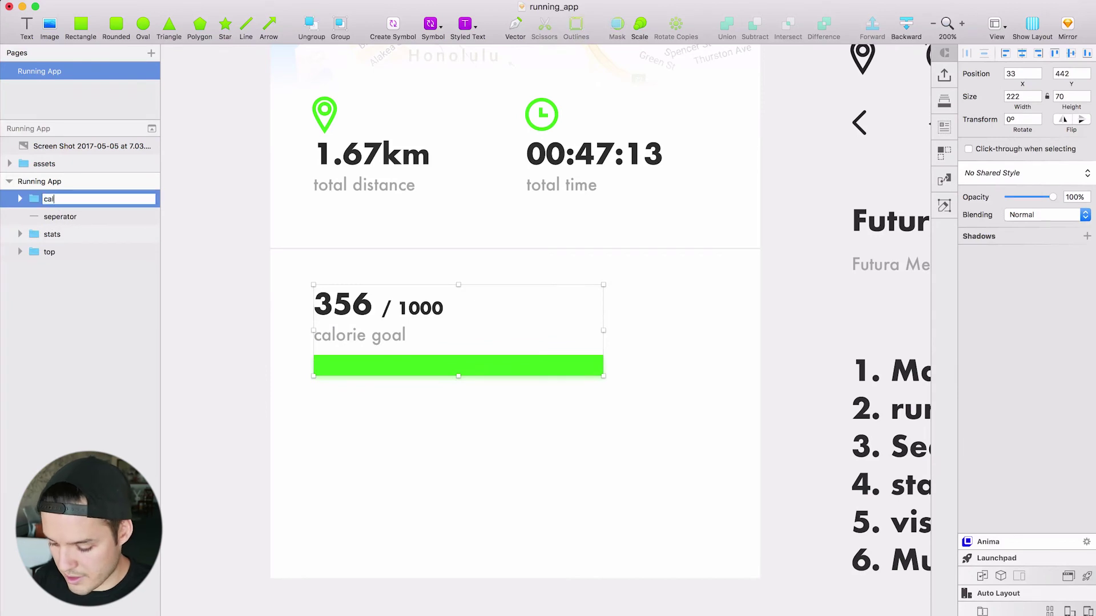
{"action": "type", "text": "orie"}
{"action": "key", "text": "Return"}
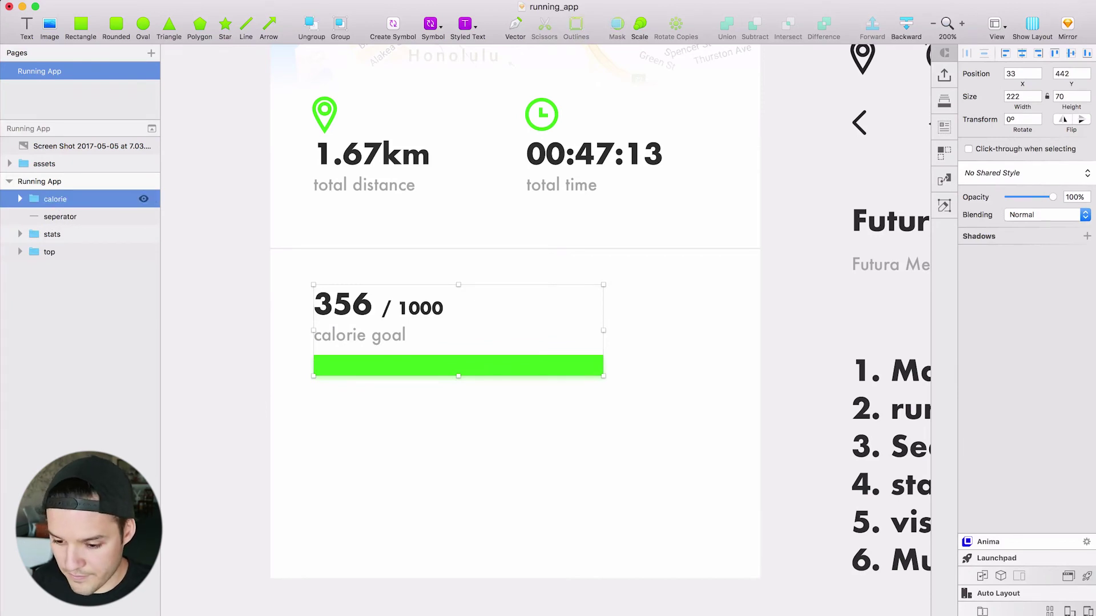
Group the seperator line and the calorie group together, and name the new group "goals".
{"action": "left_click_drag", "start_coordinate": [75, 218], "coordinate": [74, 195]}
{"action": "left_click", "coordinate": [73, 217], "text": "shift"}
{"action": "key", "text": "super+g"}
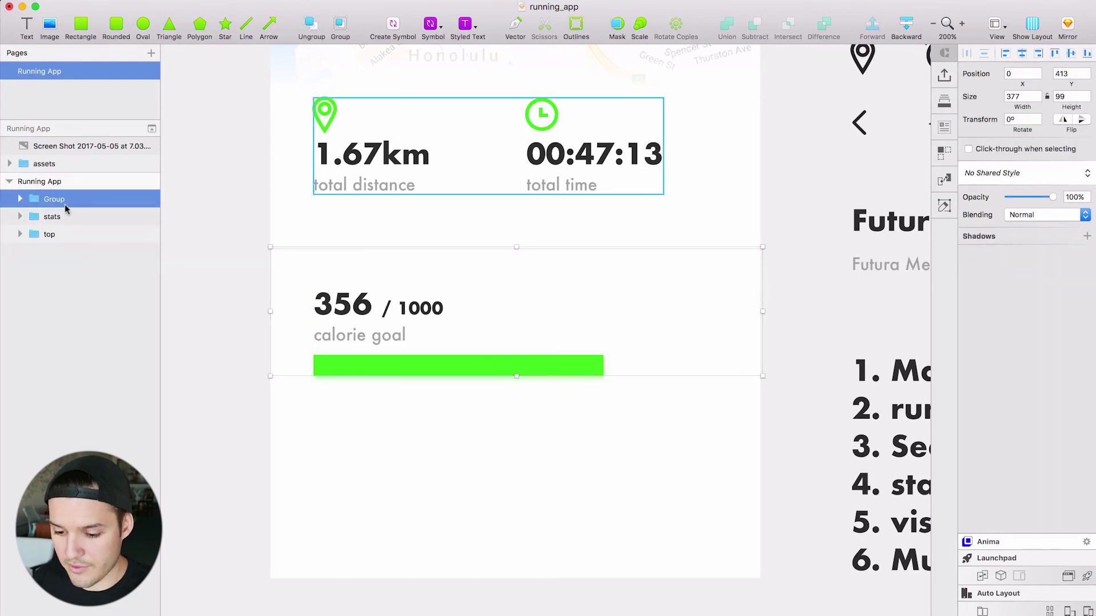
{"action": "double_click", "coordinate": [64, 201]}
{"action": "type", "text": "goals"}
{"action": "key", "text": "Return"}
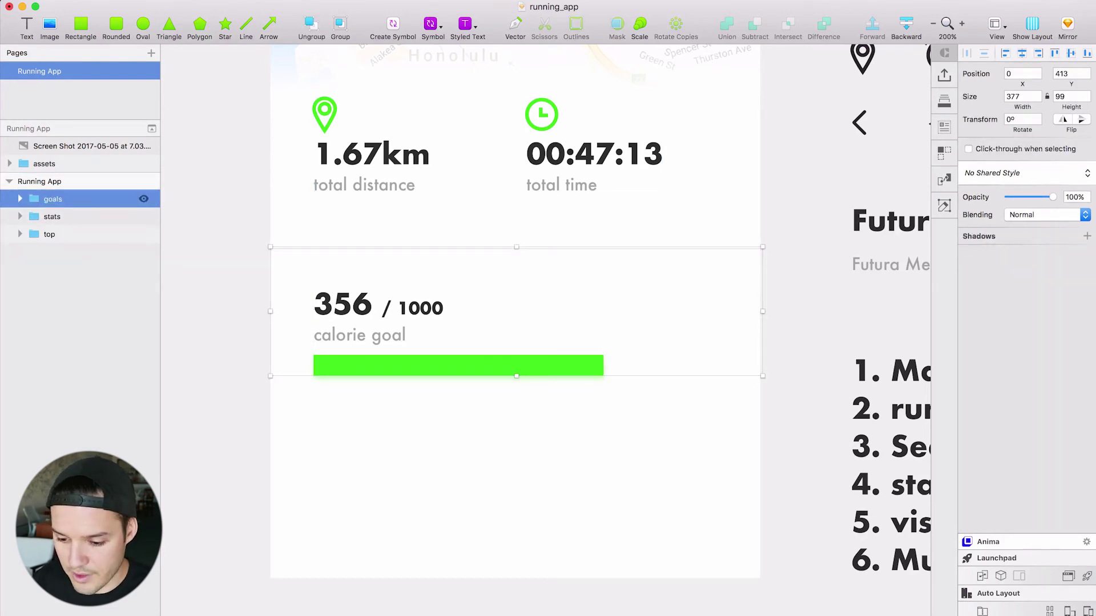
Place a duplicate of the calorie group directly below the original at Y 522.
{"action": "double_click", "coordinate": [339, 355]}
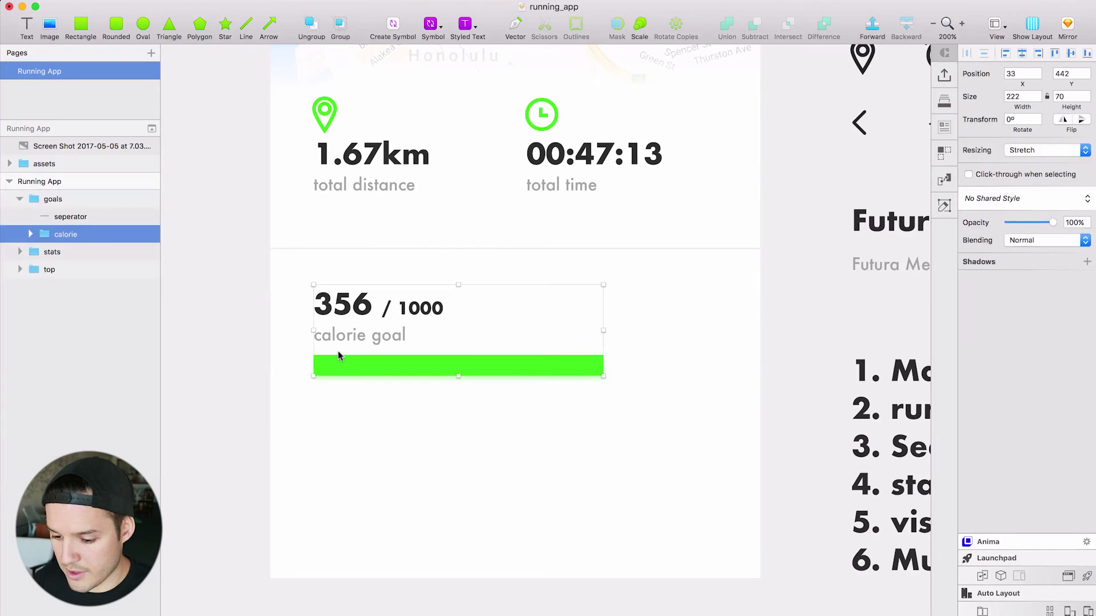
{"action": "left_click_drag", "start_coordinate": [392, 360], "coordinate": [389, 460]}
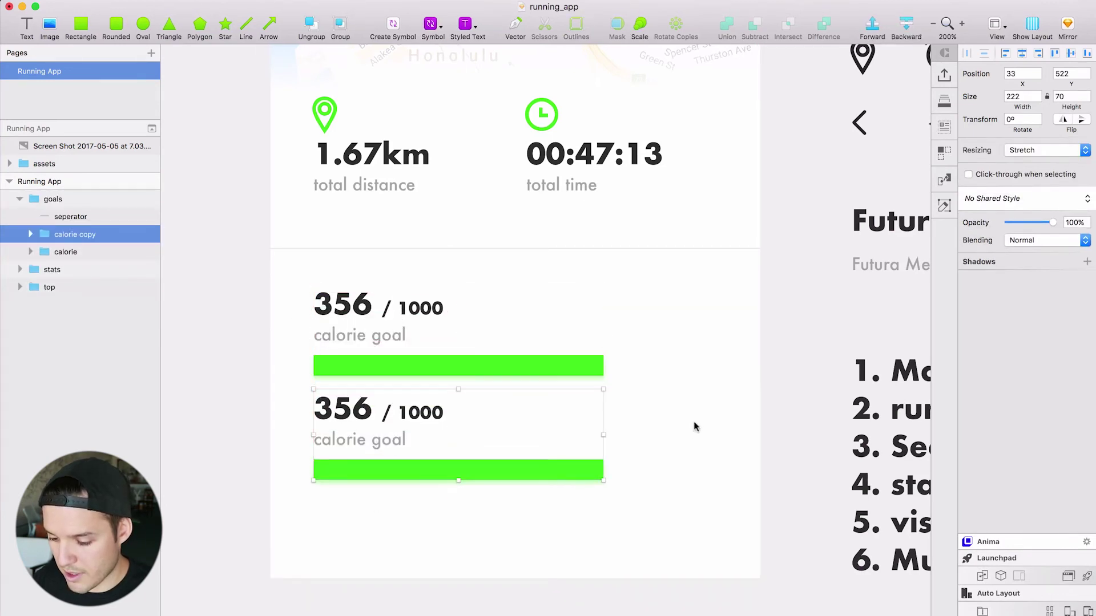
Change the fill of the copied group's progress bar to the teal document colour 25BECA.
{"action": "scroll", "coordinate": [688, 403], "scroll_direction": "down", "scroll_amount": 3}
{"action": "scroll", "coordinate": [687, 404], "scroll_direction": "right", "scroll_amount": 3}
{"action": "left_click", "coordinate": [504, 417]}
{"action": "double_click", "coordinate": [504, 417]}
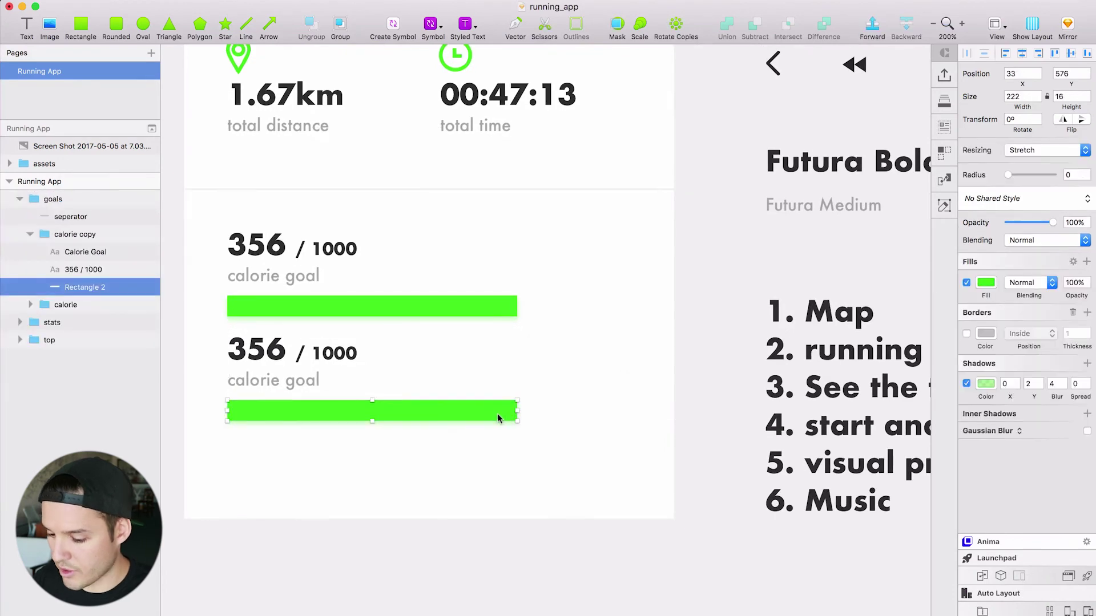
{"action": "left_click", "coordinate": [983, 284]}
{"action": "left_click", "coordinate": [986, 554]}
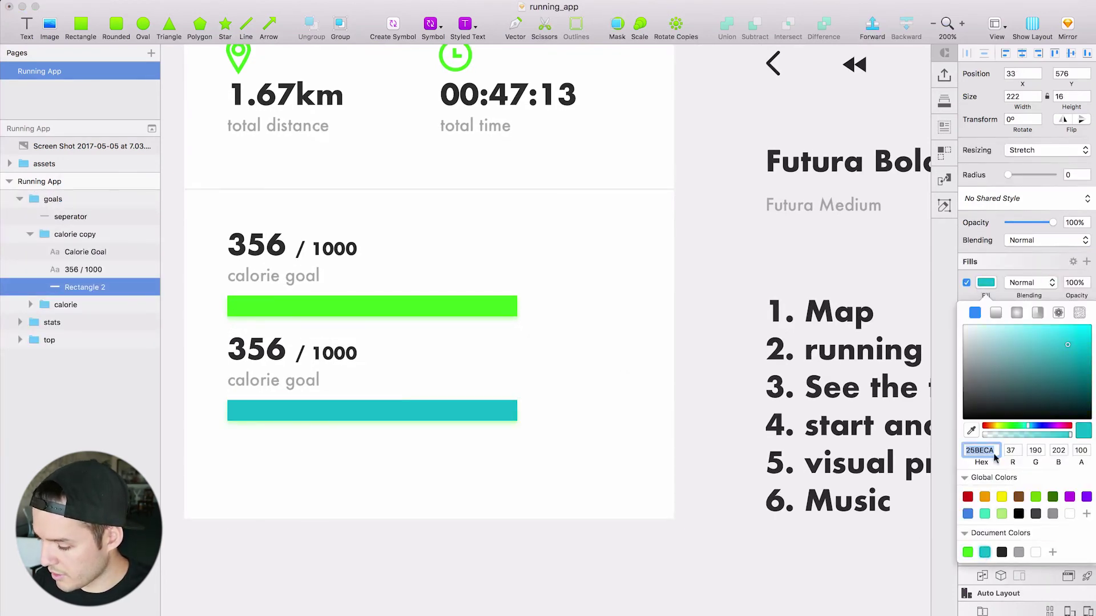
{"action": "left_click", "coordinate": [560, 463]}
Set the teal progress bar's shadow to colour 25BECA with 30 alpha.
{"action": "left_click", "coordinate": [508, 417], "text": "super"}
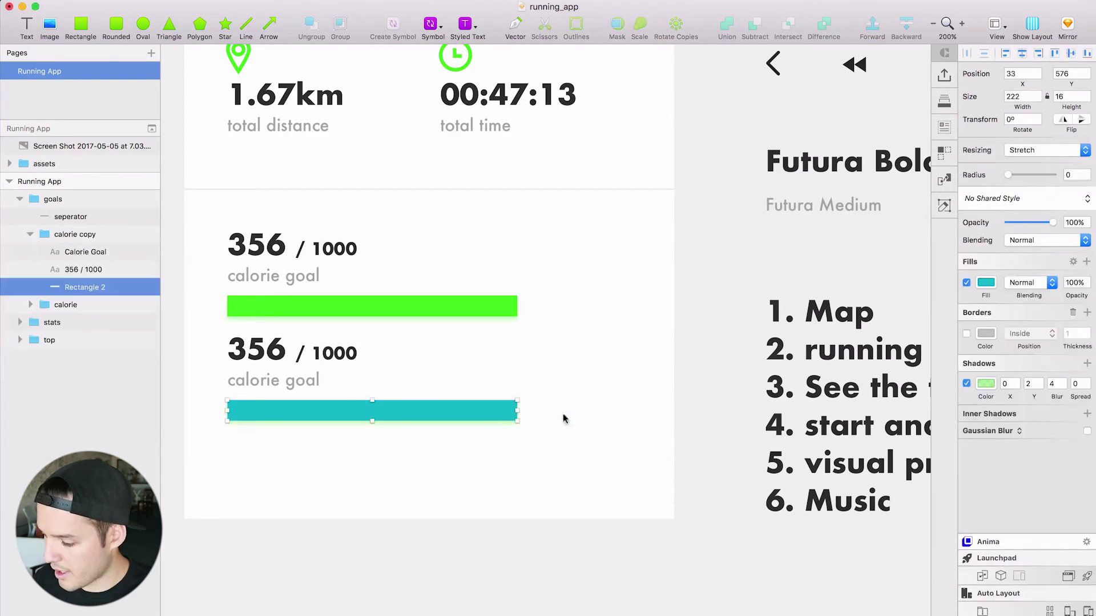
{"action": "left_click", "coordinate": [989, 383]}
{"action": "left_click", "coordinate": [984, 554]}
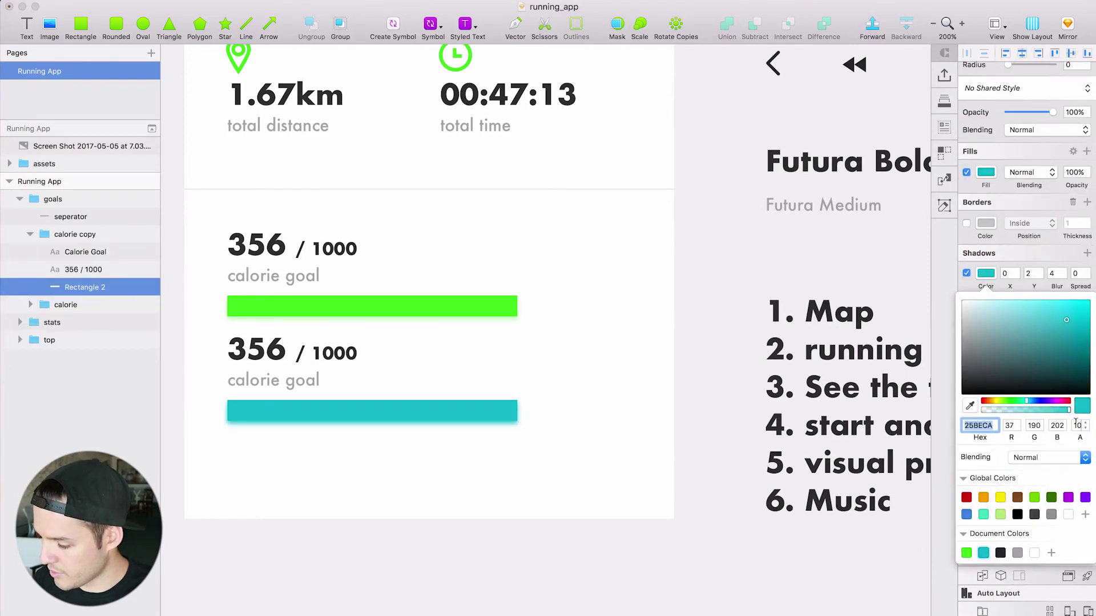
{"action": "left_click", "coordinate": [1077, 424]}
{"action": "type", "text": "30"}
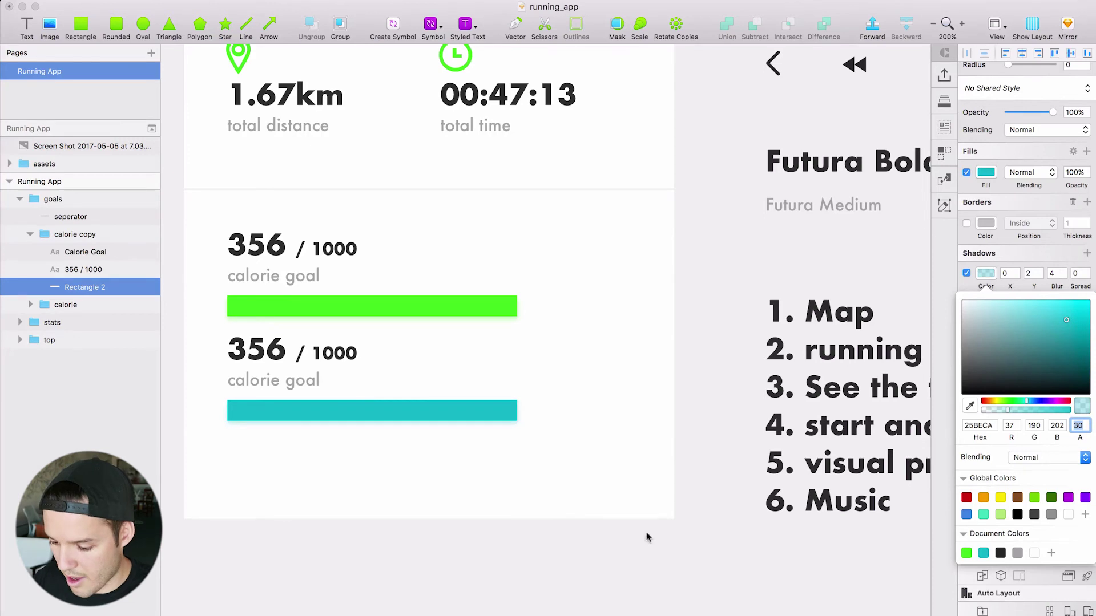
Change the label above the teal progress bar to "distance goal".
{"action": "left_click", "coordinate": [646, 536]}
{"action": "scroll", "coordinate": [580, 488], "scroll_direction": "left", "scroll_amount": 5}
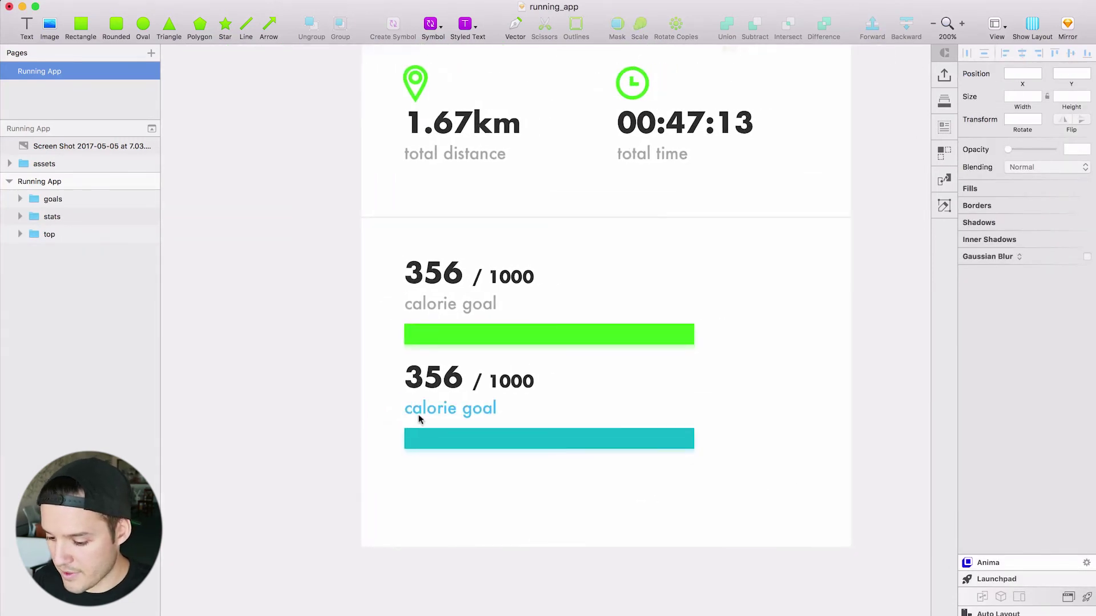
{"action": "double_click", "coordinate": [419, 419]}
{"action": "double_click", "coordinate": [417, 416]}
{"action": "left_click_drag", "start_coordinate": [404, 408], "coordinate": [460, 408]}
{"action": "type", "text": "distance"}
{"action": "key", "text": "Escape"}
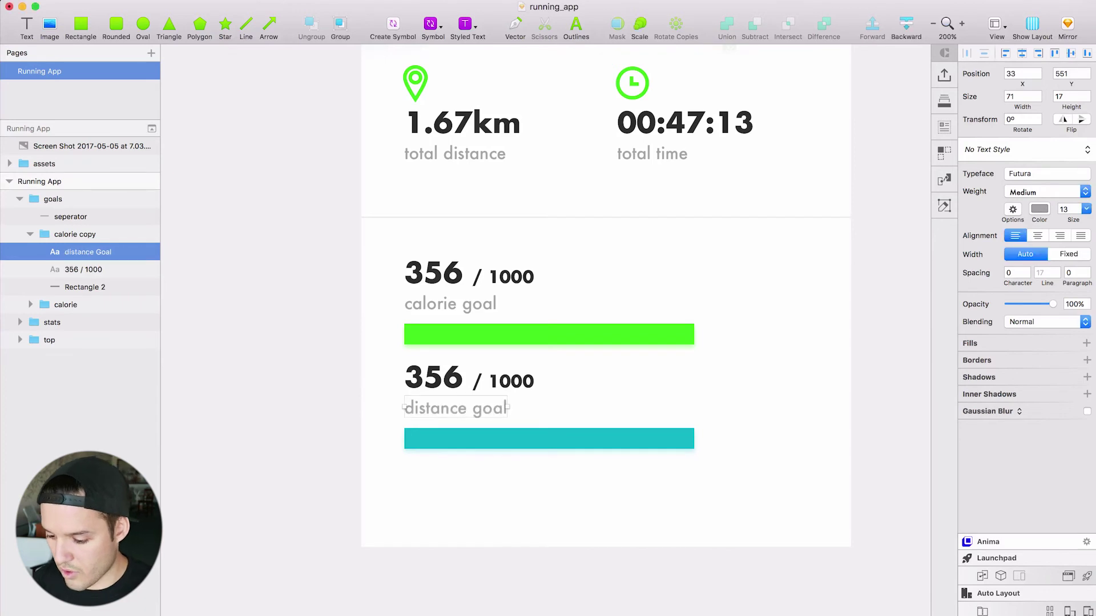
Change the value text above the distance goal label to "1.67km / 3km", keeping the smaller size for the target.
{"action": "left_click", "coordinate": [443, 380]}
{"action": "double_click", "coordinate": [443, 381]}
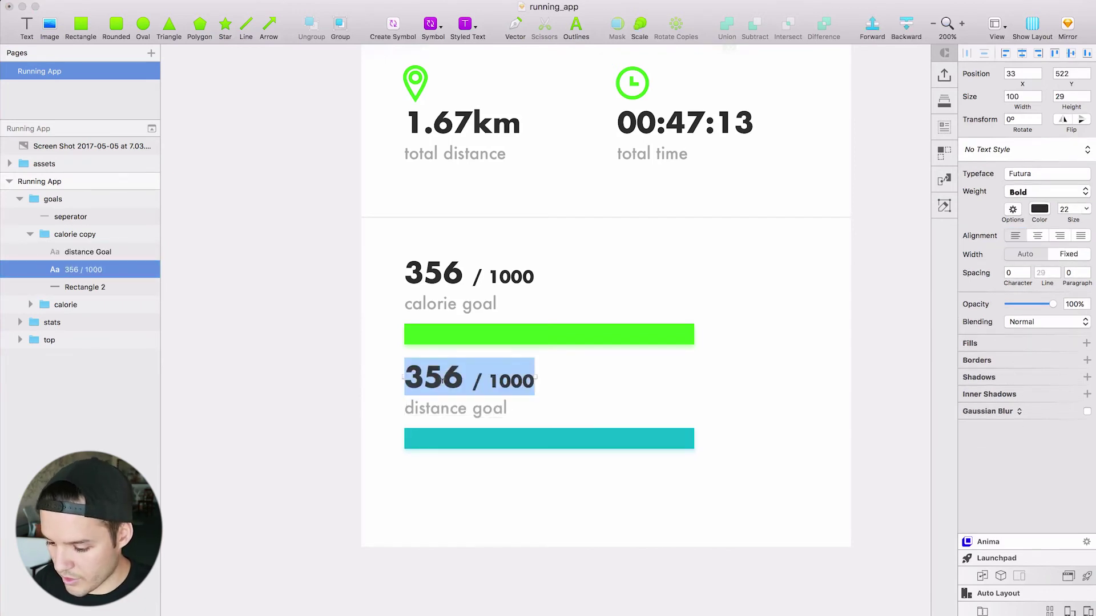
{"action": "left_click_drag", "start_coordinate": [404, 381], "coordinate": [462, 380]}
{"action": "type", "text": "1."}
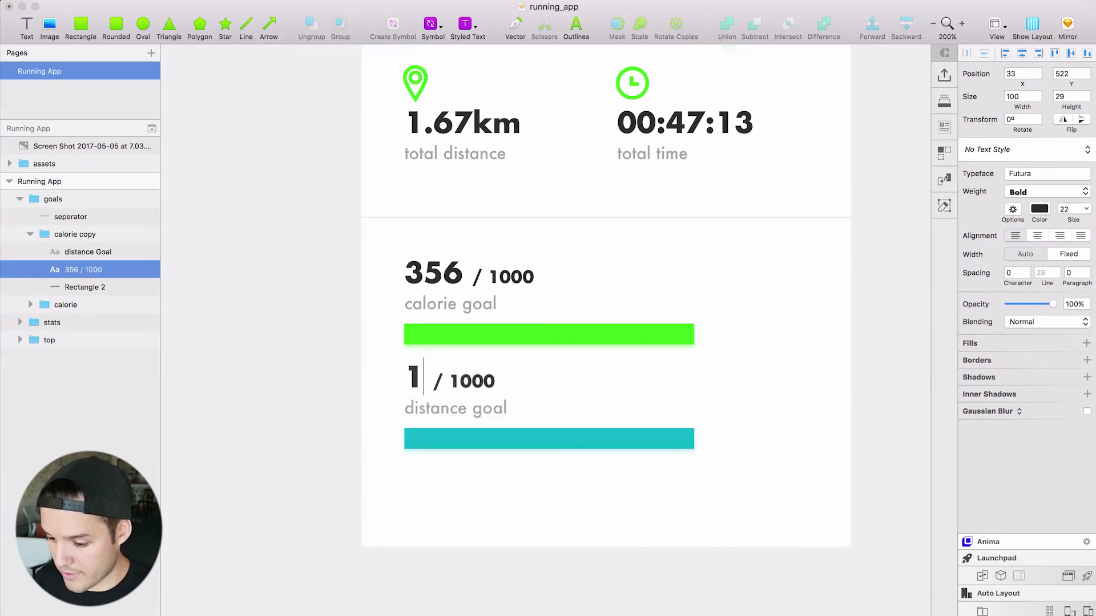
{"action": "type", "text": "67km"}
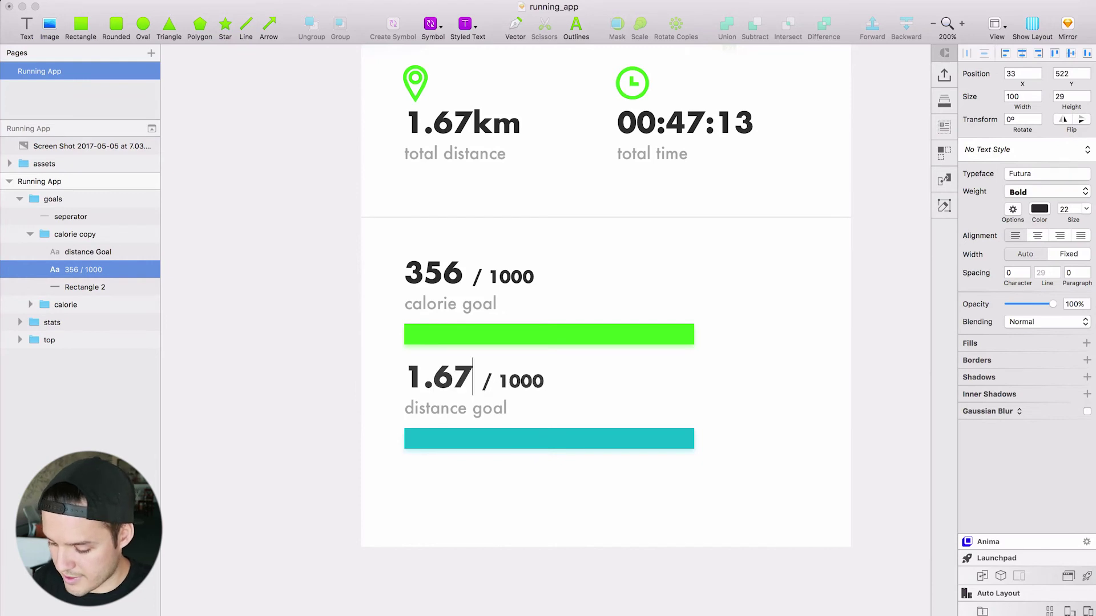
{"action": "key", "text": "Right"}
{"action": "key", "text": "Right"}
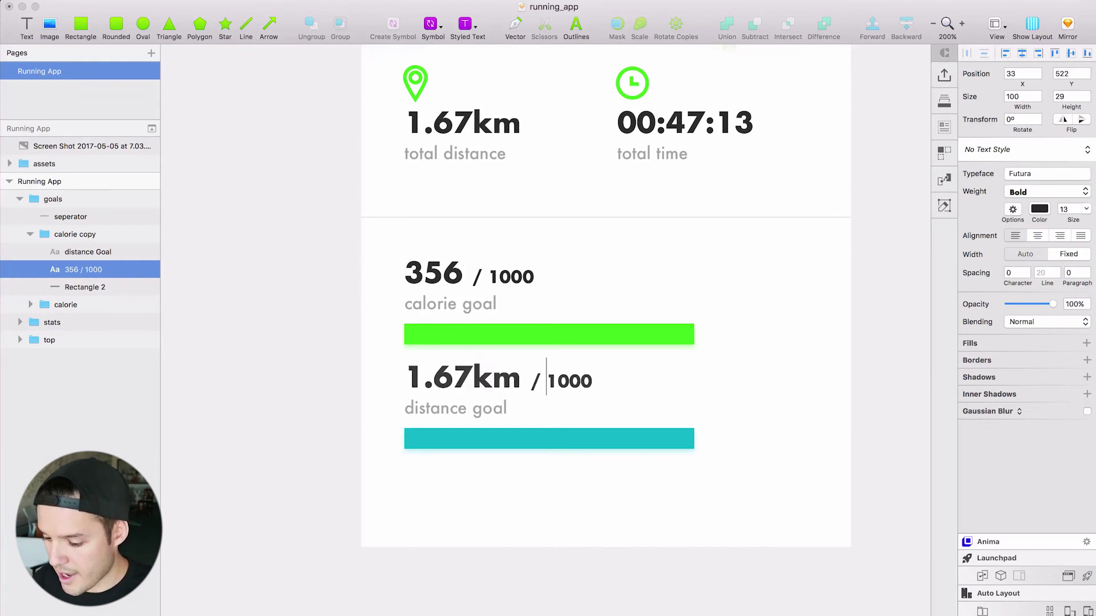
{"action": "key", "text": "shift+Right"}
{"action": "key", "text": "shift+Right"}
{"action": "key", "text": "shift+Right"}
{"action": "key", "text": "shift+Right"}
{"action": "type", "text": "3"}
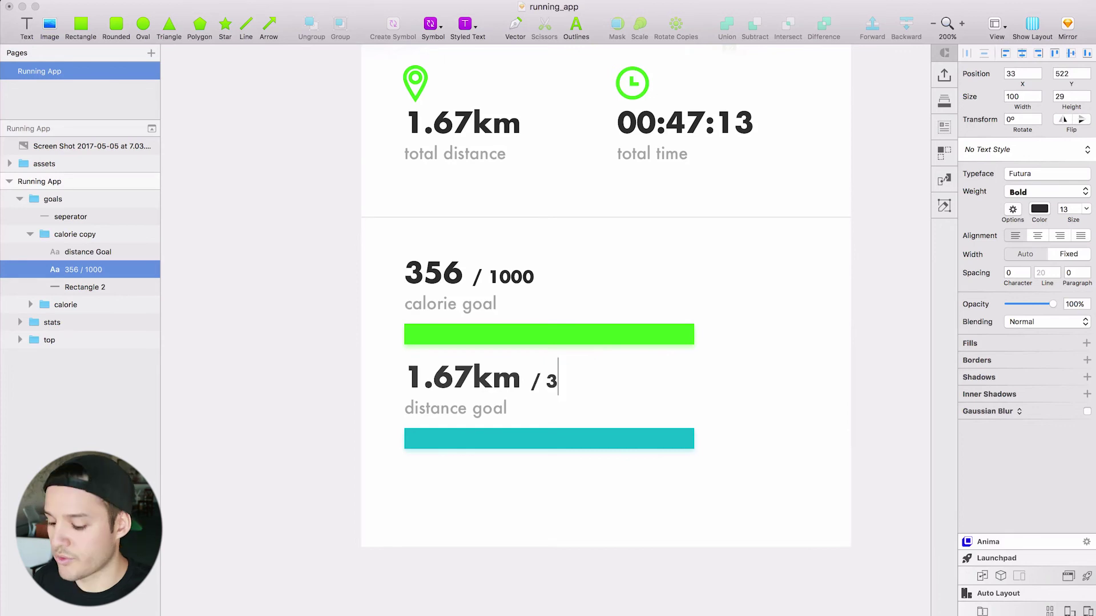
{"action": "type", "text": "km"}
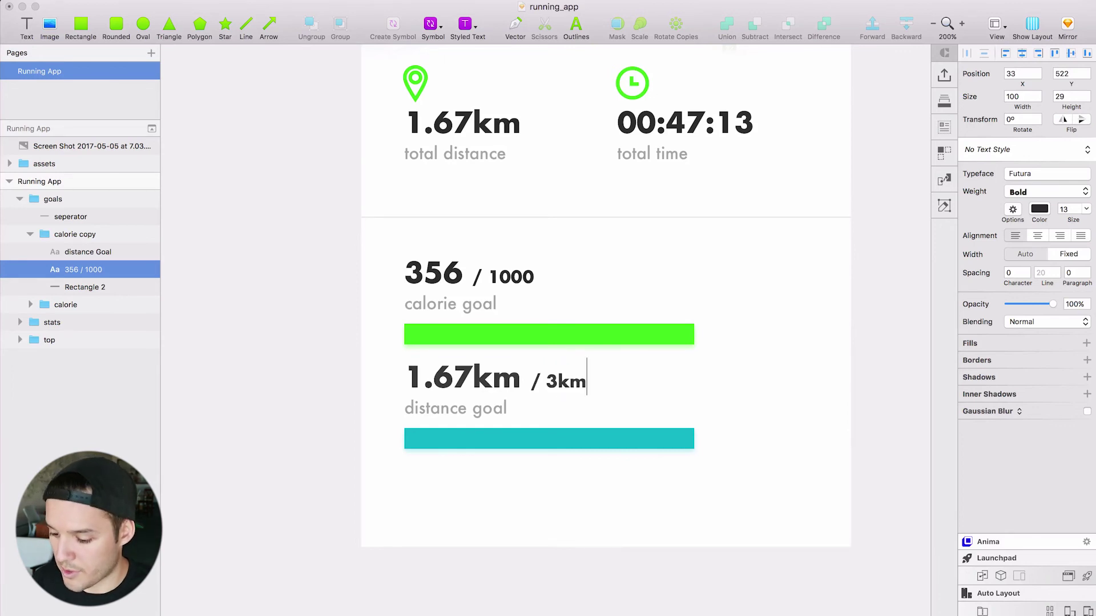
{"action": "left_click", "coordinate": [376, 566]}
Review the overall app screen layout and the extents of the goals, stats and top groups.
{"action": "left_click_drag", "start_coordinate": [474, 580], "coordinate": [392, 553]}
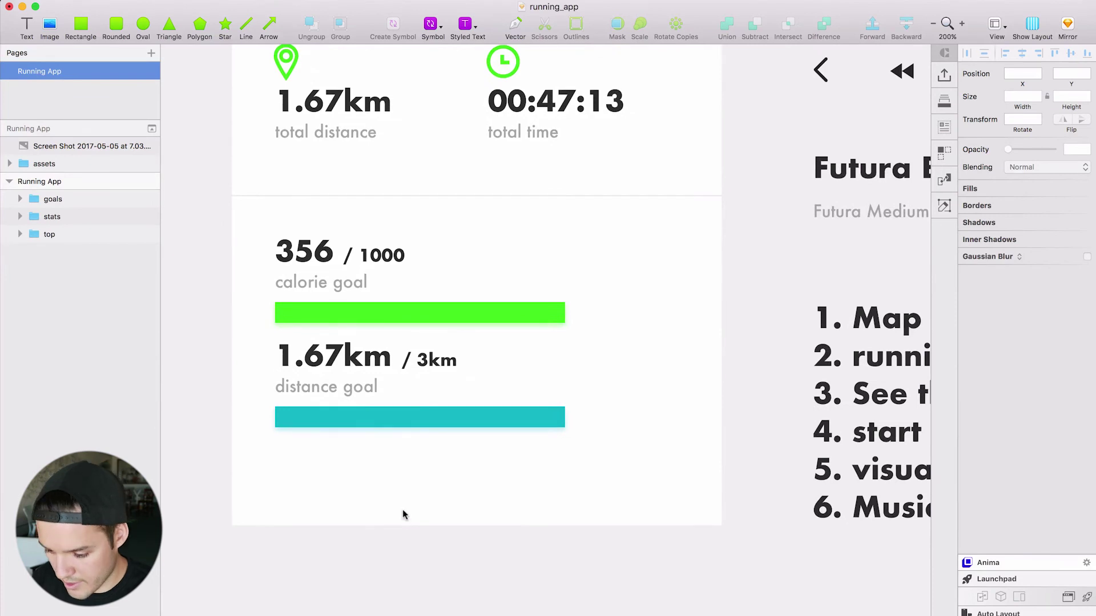
{"action": "key", "text": "super+minus"}
{"action": "left_click_drag", "start_coordinate": [452, 498], "coordinate": [379, 594]}
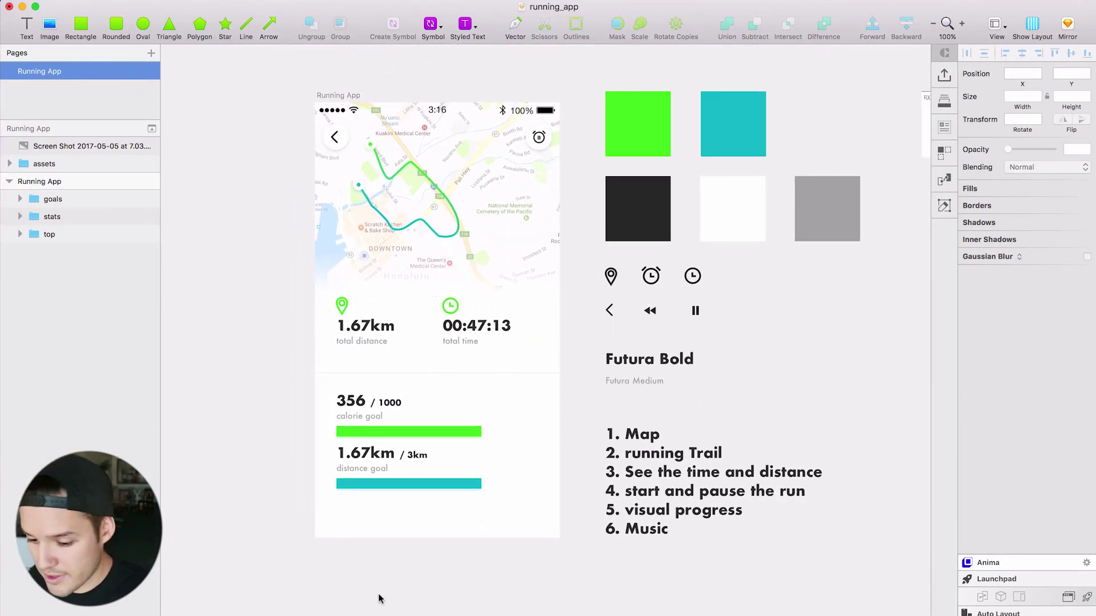
{"action": "left_click", "coordinate": [70, 205]}
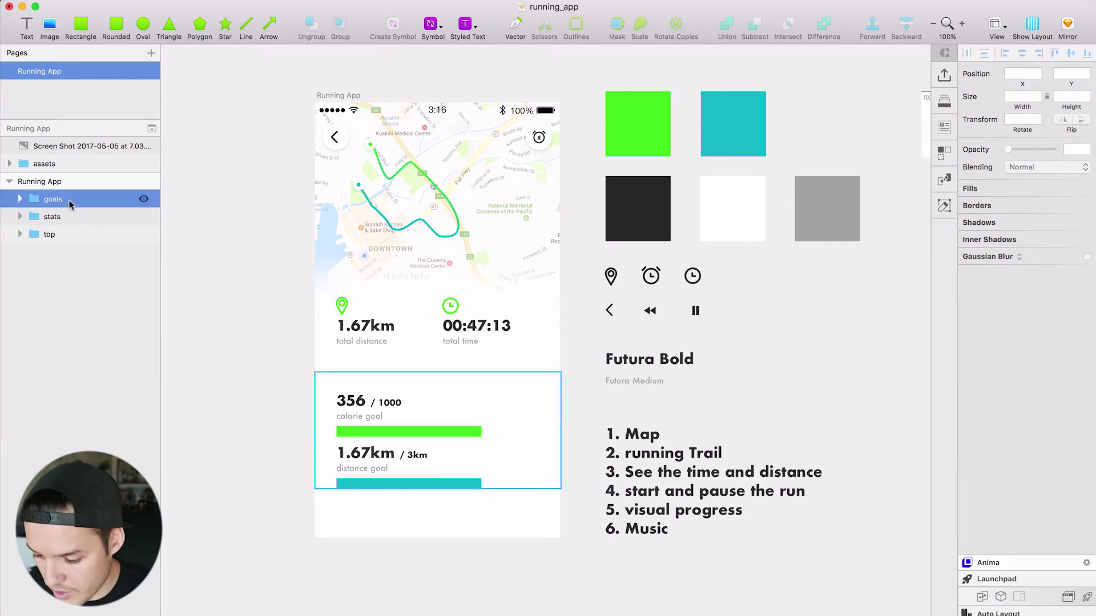
{"action": "left_click", "coordinate": [71, 218]}
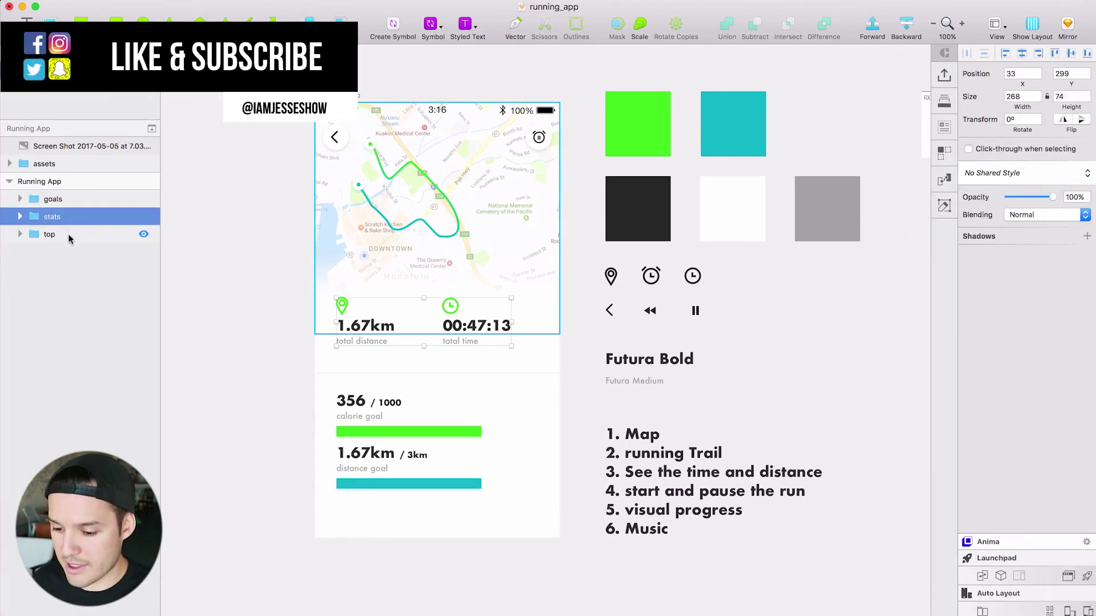
{"action": "left_click", "coordinate": [69, 235]}
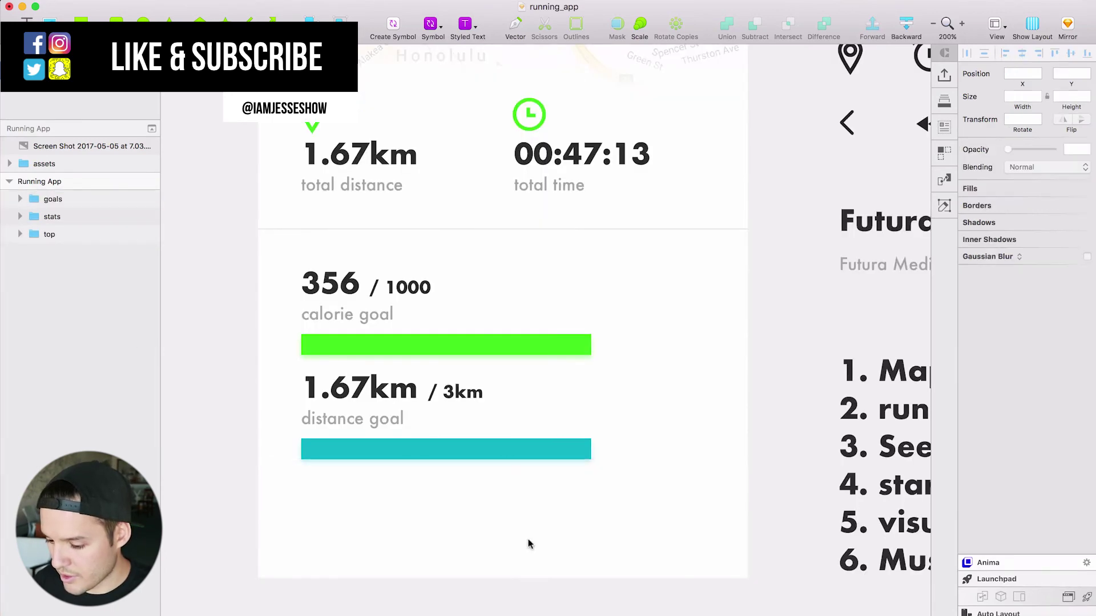
{"action": "left_click_drag", "start_coordinate": [691, 552], "coordinate": [519, 523]}
{"action": "key", "text": "super+minus"}
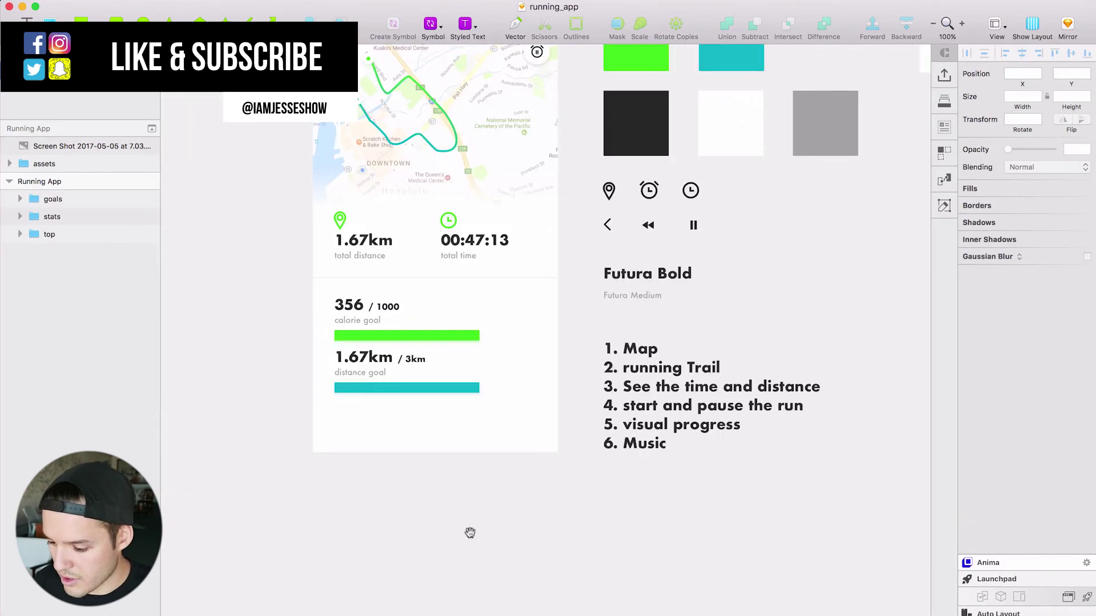
{"action": "left_click_drag", "start_coordinate": [451, 538], "coordinate": [479, 615]}
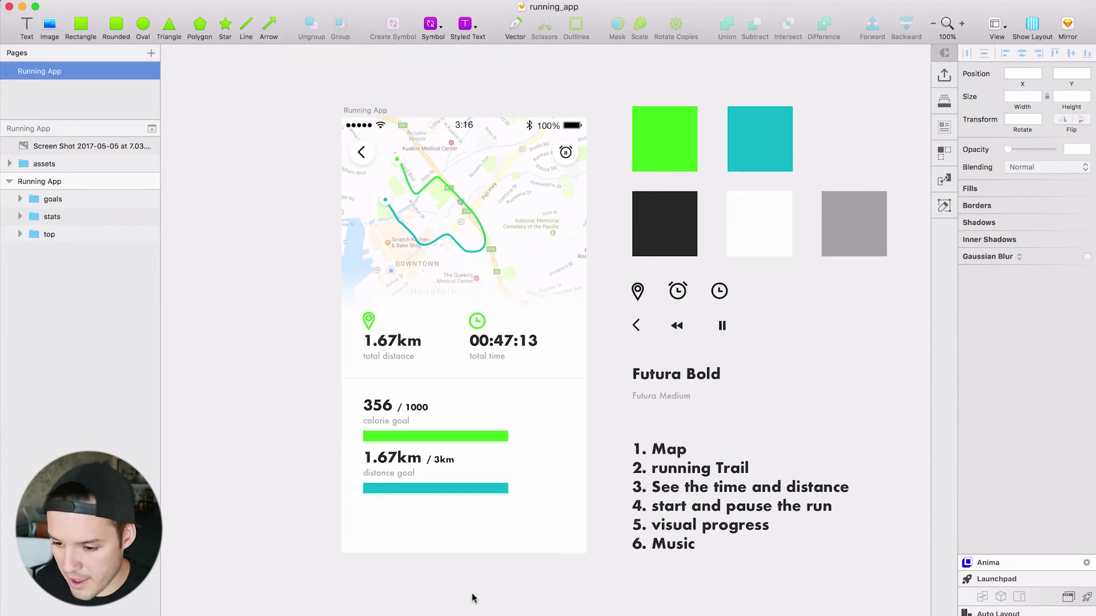
Paste a copy of the dark swatch at the bottom of the artboard and resize it to a 375 by 74 bar.
{"action": "left_click", "coordinate": [647, 224]}
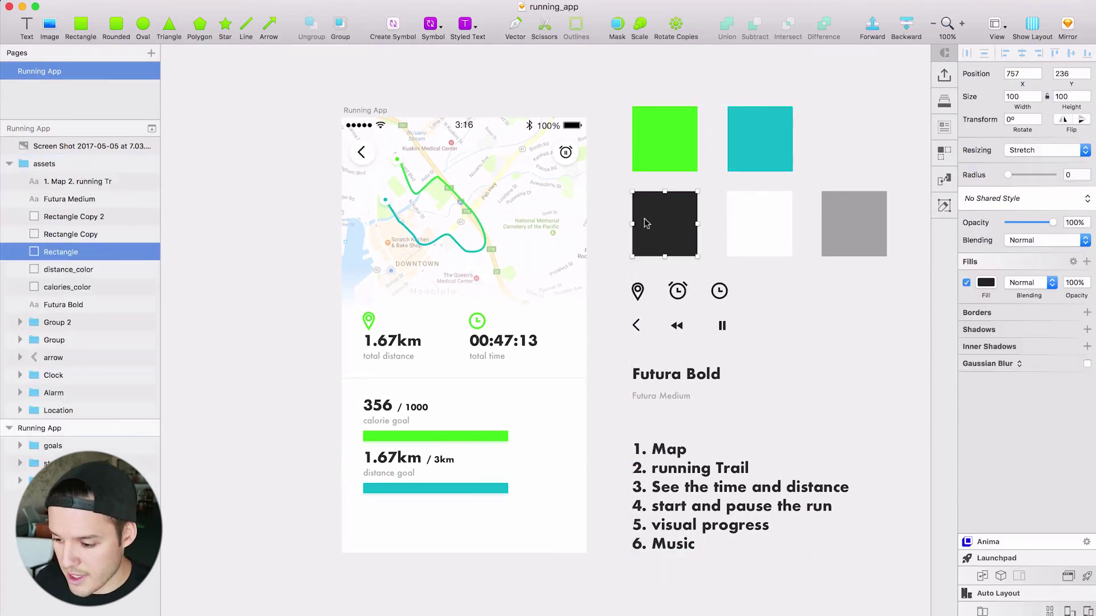
{"action": "right_click", "coordinate": [374, 535]}
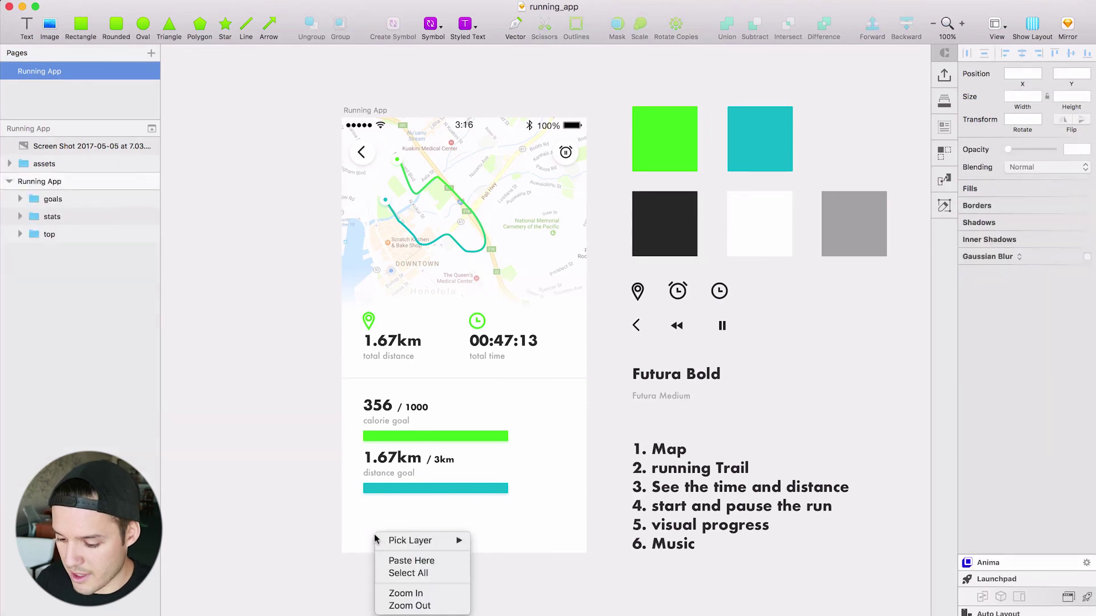
{"action": "left_click", "coordinate": [431, 562]}
{"action": "key", "text": "super+v"}
{"action": "left_click_drag", "start_coordinate": [411, 534], "coordinate": [587, 511]}
{"action": "key", "text": "super+plus"}
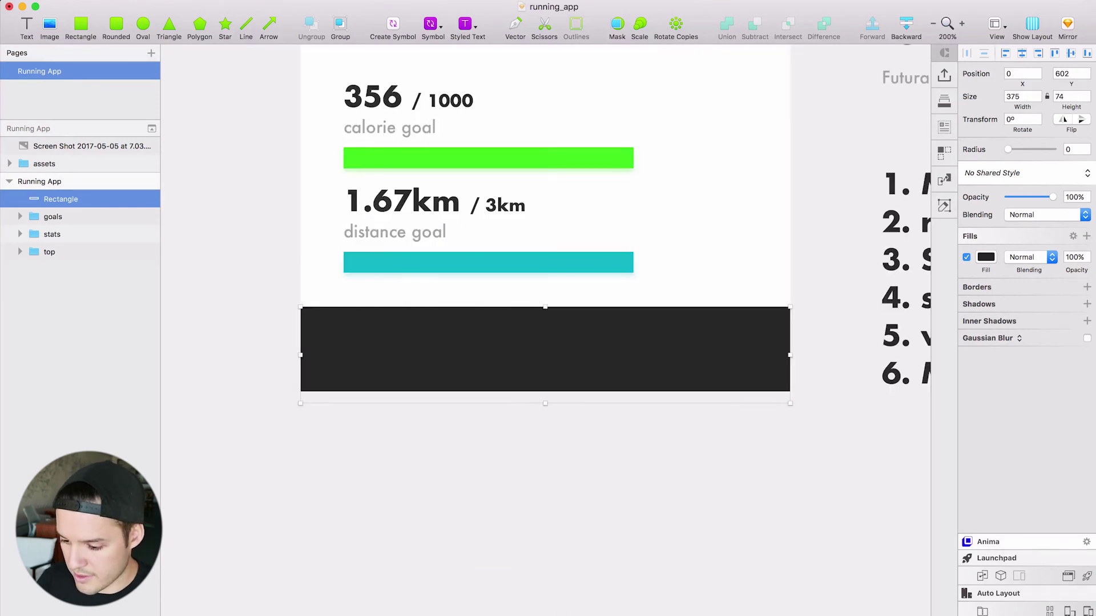
Move the dark bar up to Y 601 and reduce its height to 66 so it ends at the artboard's bottom edge.
{"action": "key", "text": "alt"}
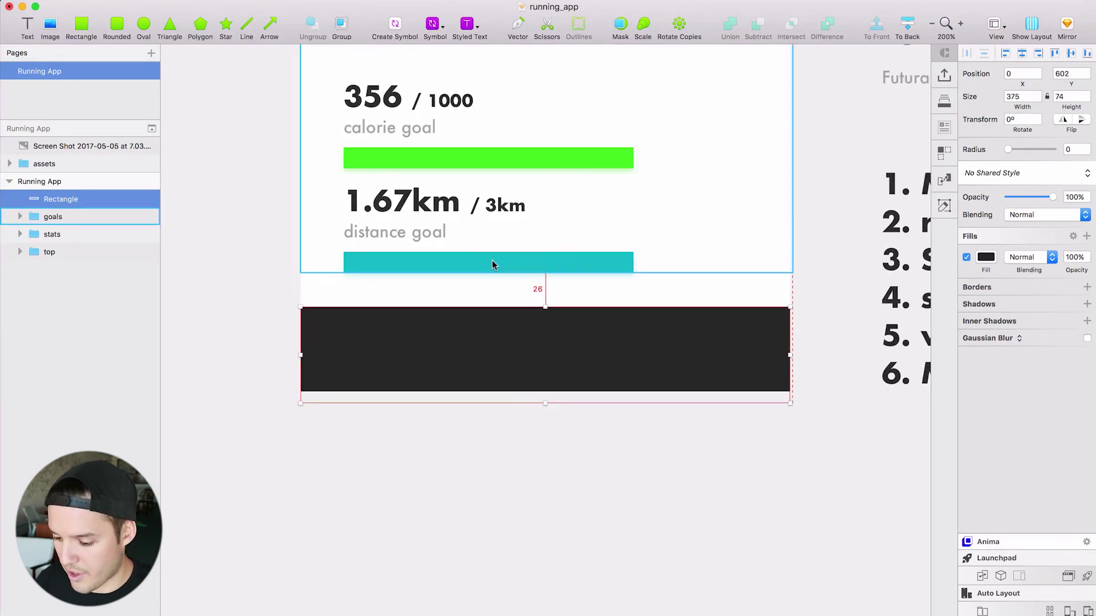
{"action": "key", "text": "Up"}
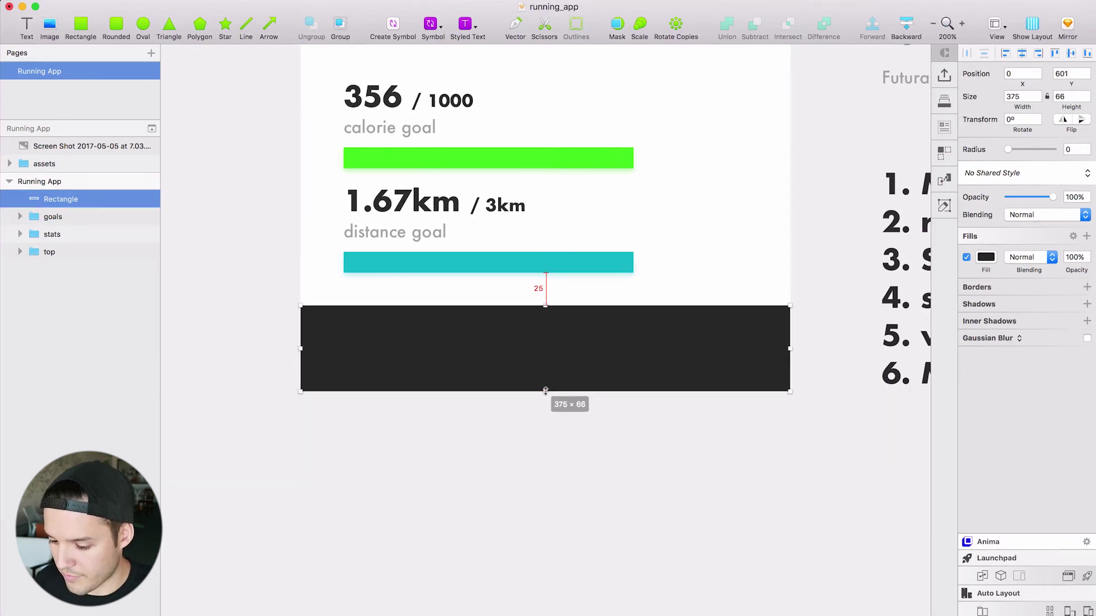
{"action": "left_click", "coordinate": [589, 455]}
Examine the distance goal group and the overall screen layout above the dark bar.
{"action": "scroll", "coordinate": [590, 455], "scroll_direction": "up", "scroll_amount": 5}
{"action": "scroll", "coordinate": [589, 456], "scroll_direction": "right", "scroll_amount": 4}
{"action": "scroll", "coordinate": [703, 310], "scroll_direction": "up", "scroll_amount": 1}
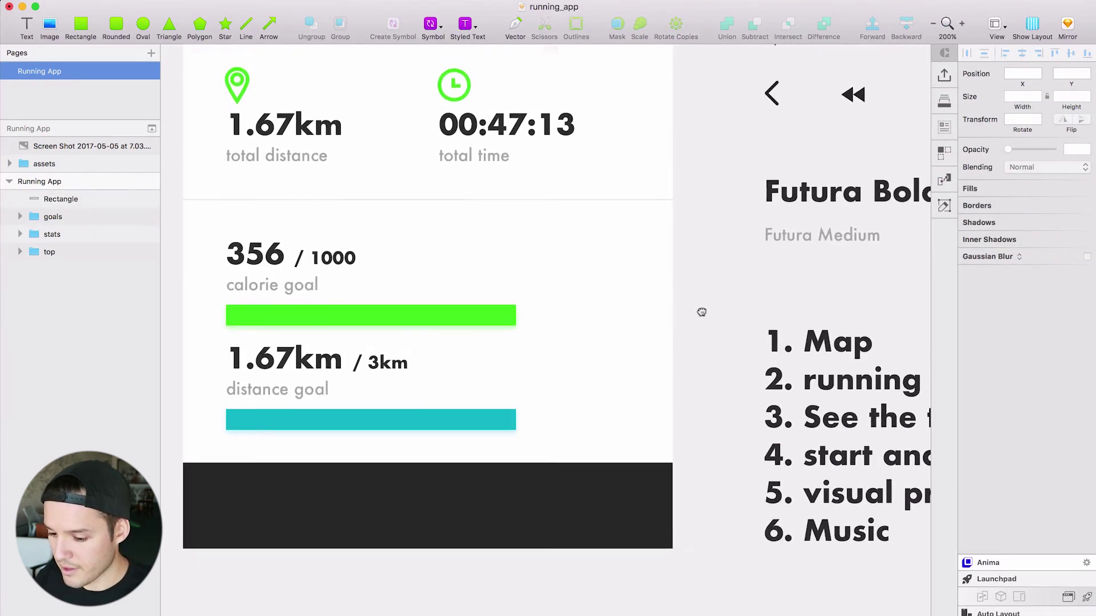
{"action": "left_click", "coordinate": [435, 382]}
{"action": "double_click", "coordinate": [400, 384]}
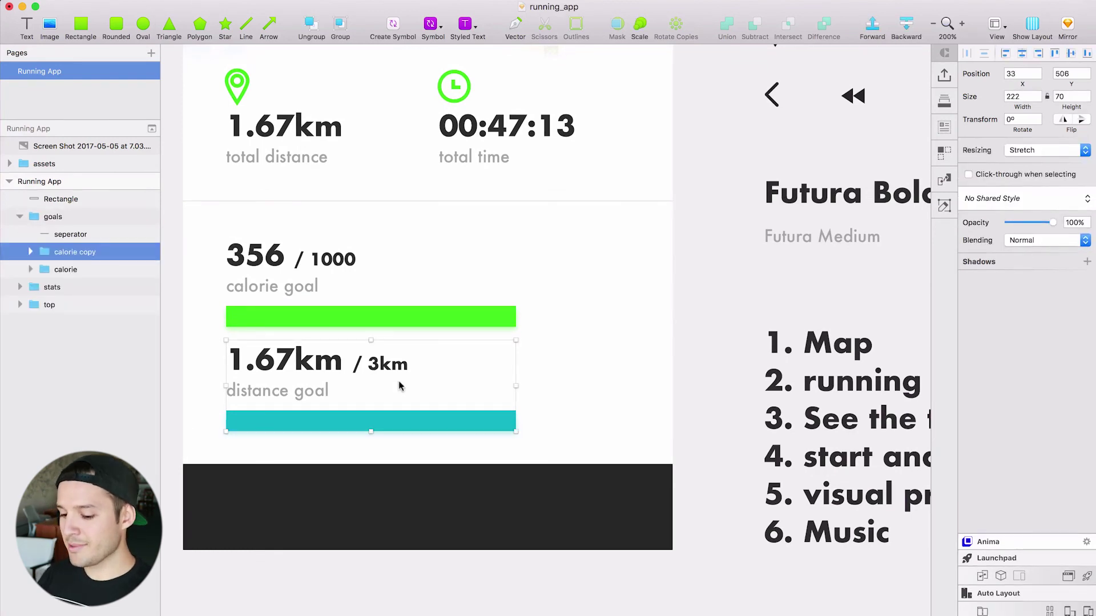
{"action": "key", "text": "super+minus"}
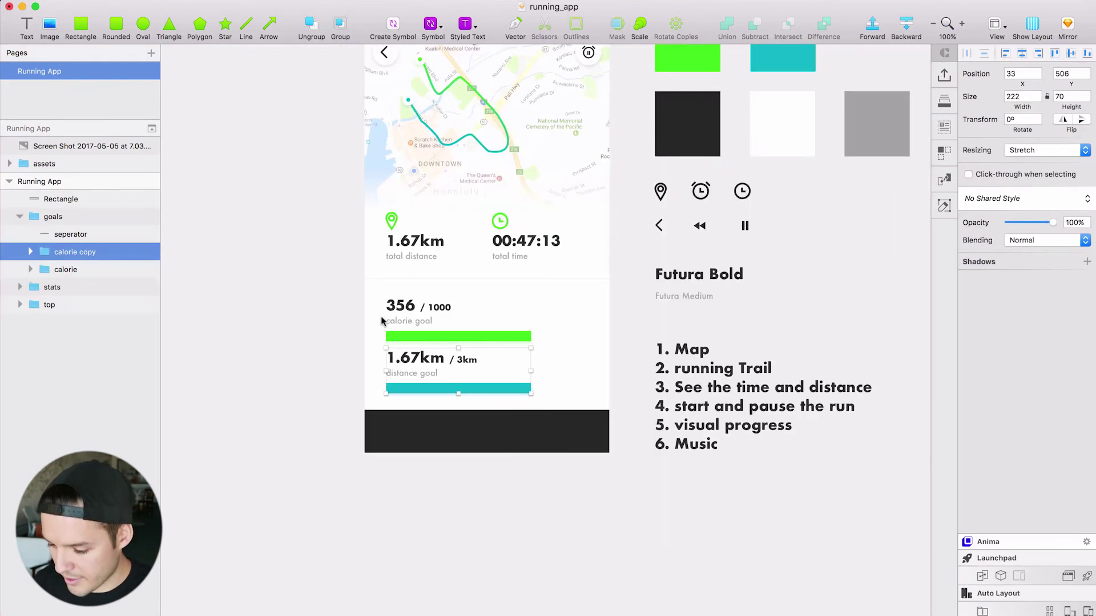
{"action": "left_click", "coordinate": [363, 481]}
{"action": "left_click_drag", "start_coordinate": [508, 516], "coordinate": [382, 606]}
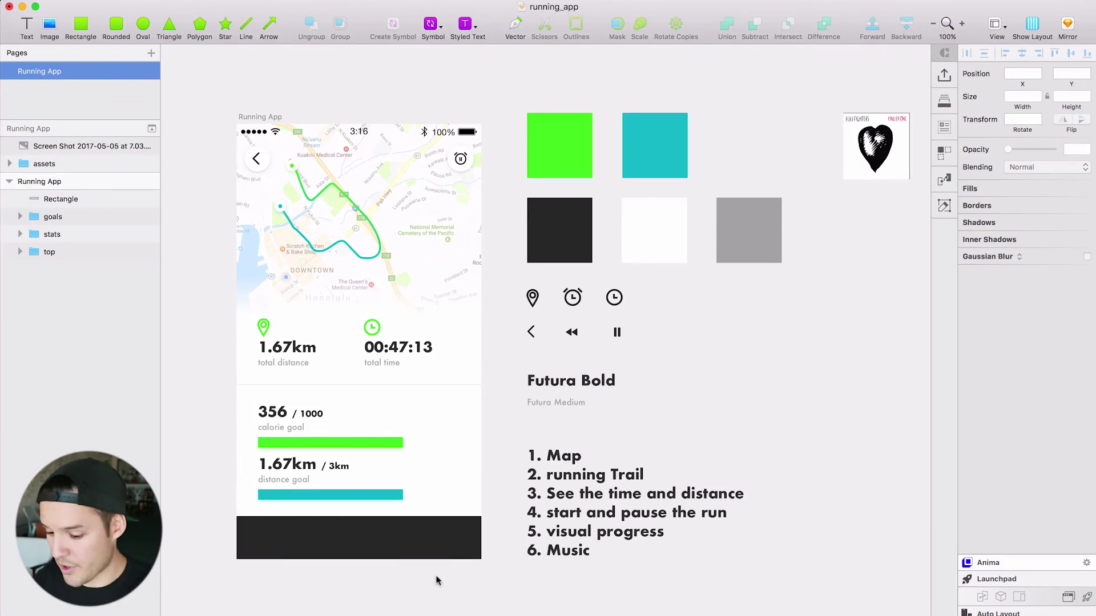
Draw a square of about 33 by 33 near the left end of the dark bar.
{"action": "left_click", "coordinate": [276, 534]}
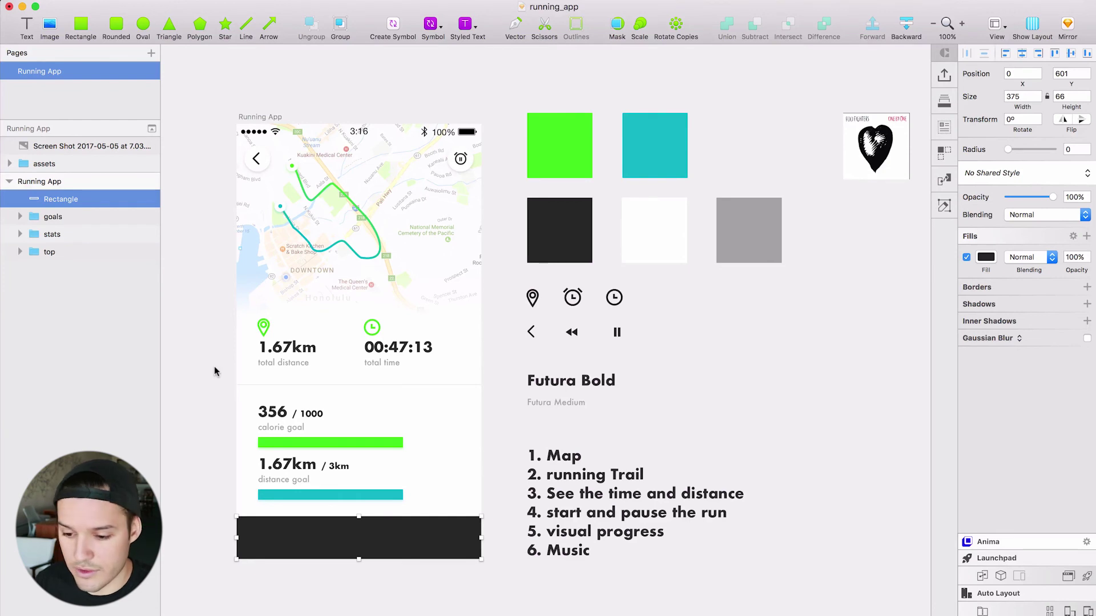
{"action": "left_click", "coordinate": [81, 27]}
{"action": "left_click_drag", "start_coordinate": [249, 528], "coordinate": [268, 549]}
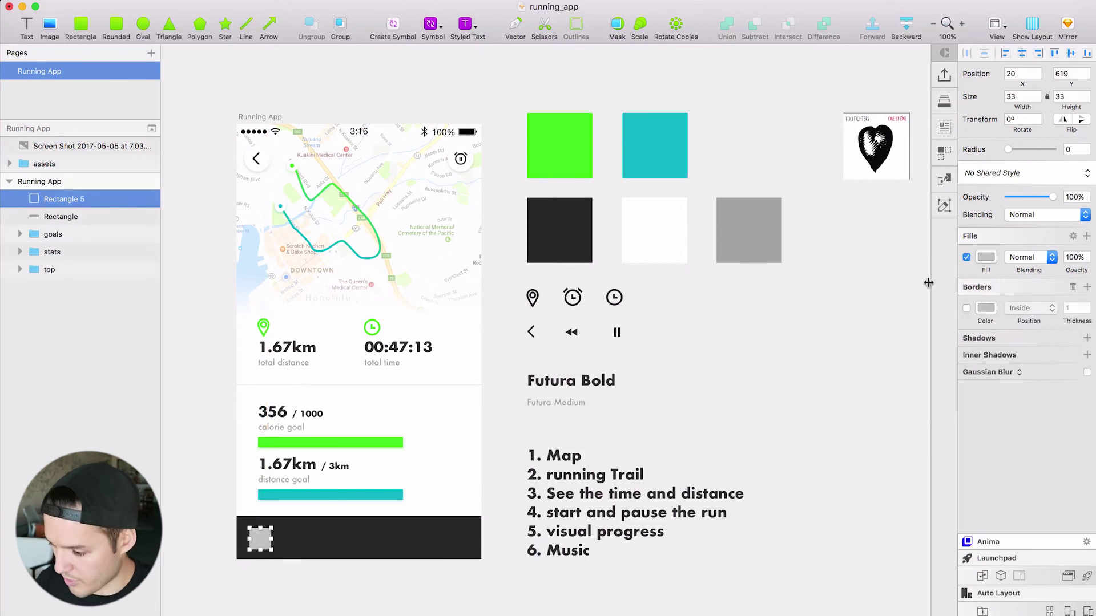
Move the heart album cover image onto the small square and mask the two layers together.
{"action": "left_click_drag", "start_coordinate": [884, 166], "coordinate": [273, 552]}
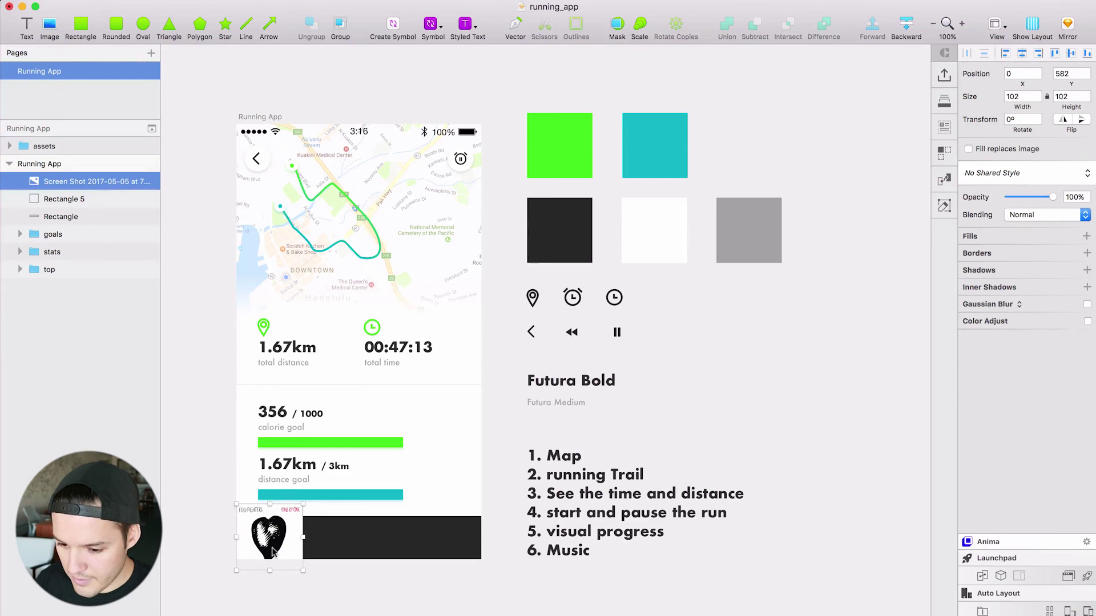
{"action": "left_click", "coordinate": [86, 199], "text": "shift"}
{"action": "left_click", "coordinate": [617, 26]}
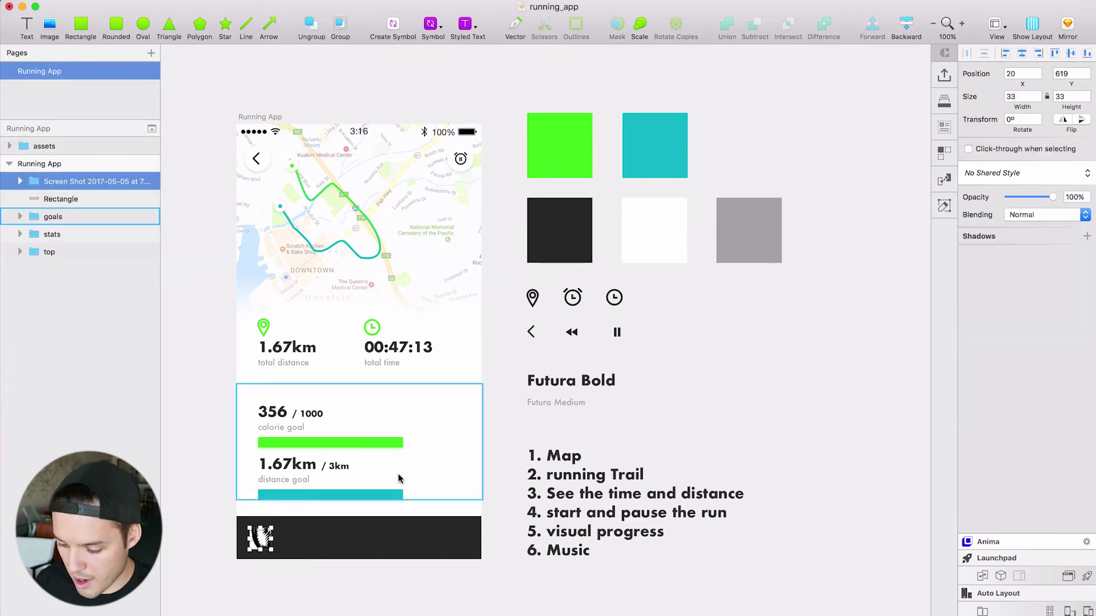
Paste a copy of the distance goal label onto the dark bar, right of the album cover.
{"action": "key", "text": "super+2"}
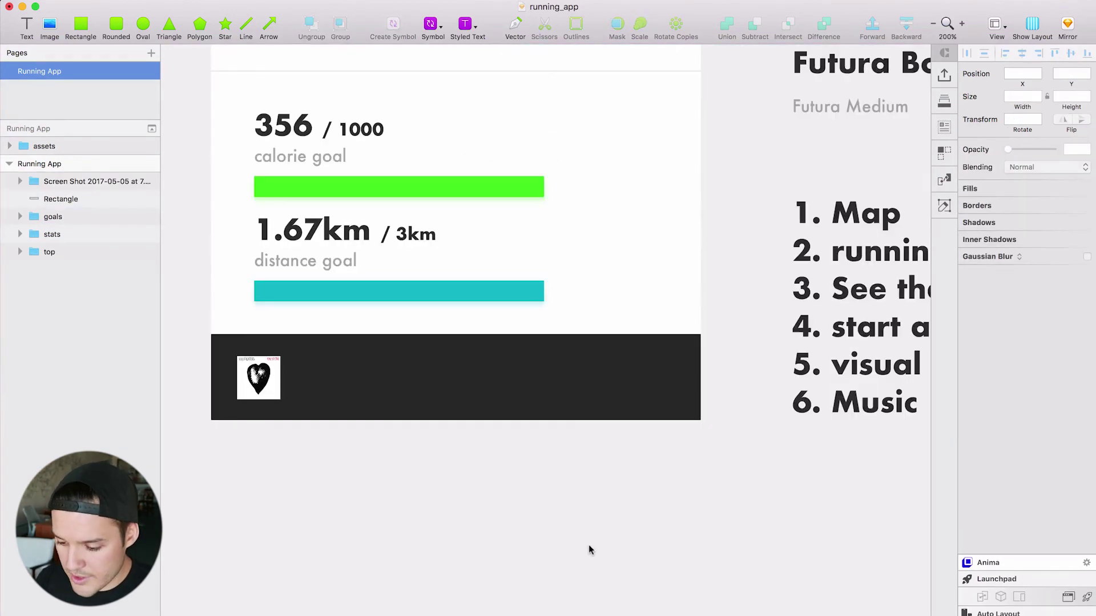
{"action": "left_click", "coordinate": [313, 264], "text": "super"}
{"action": "left_click", "coordinate": [519, 528]}
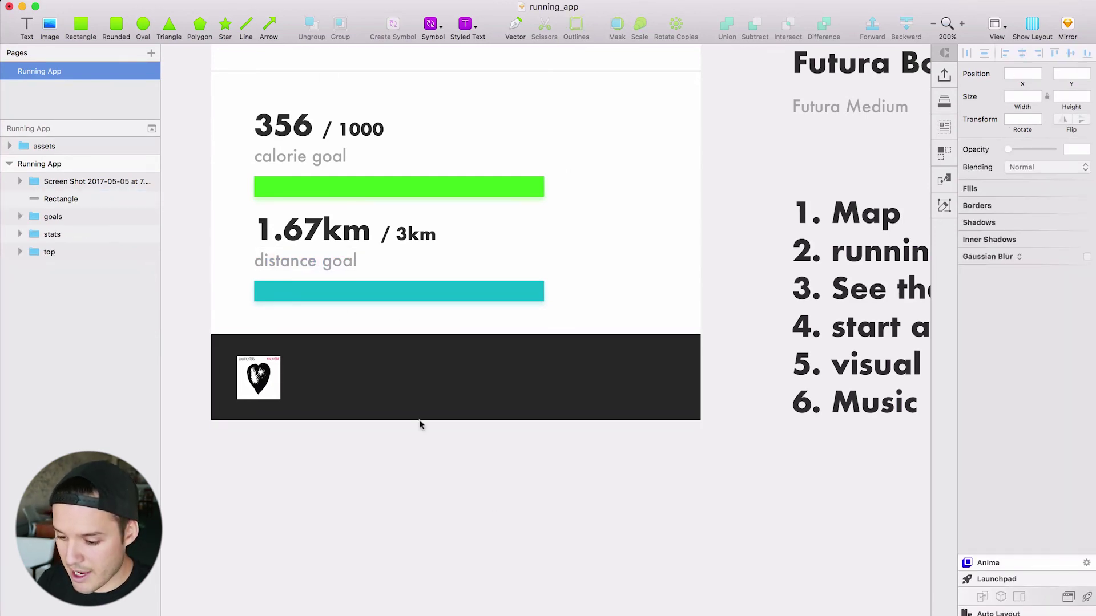
{"action": "left_click", "coordinate": [395, 388]}
{"action": "right_click", "coordinate": [443, 371]}
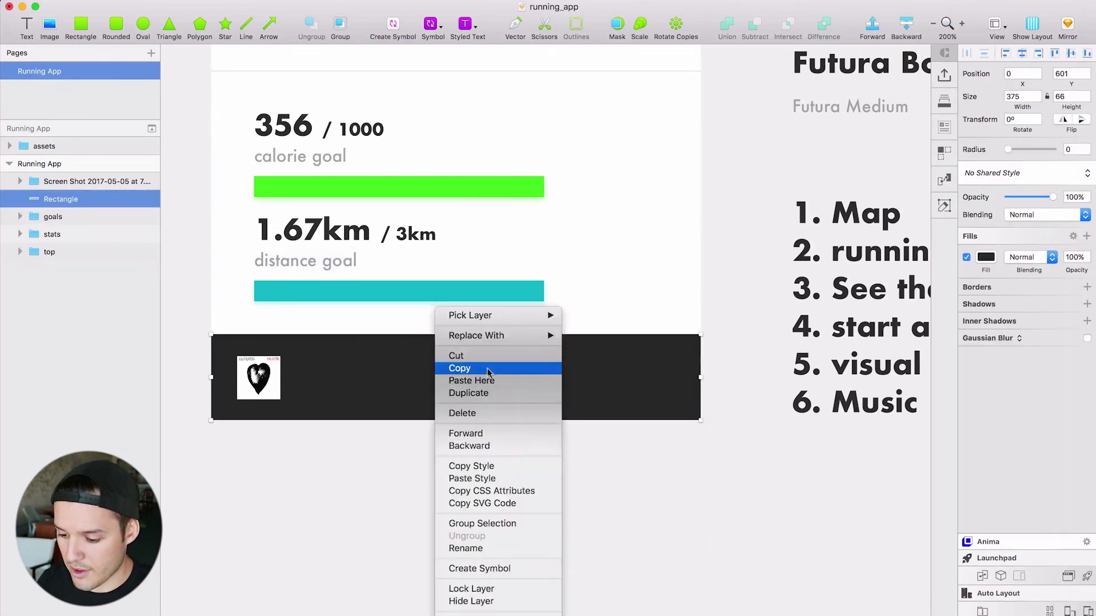
{"action": "left_click", "coordinate": [497, 382]}
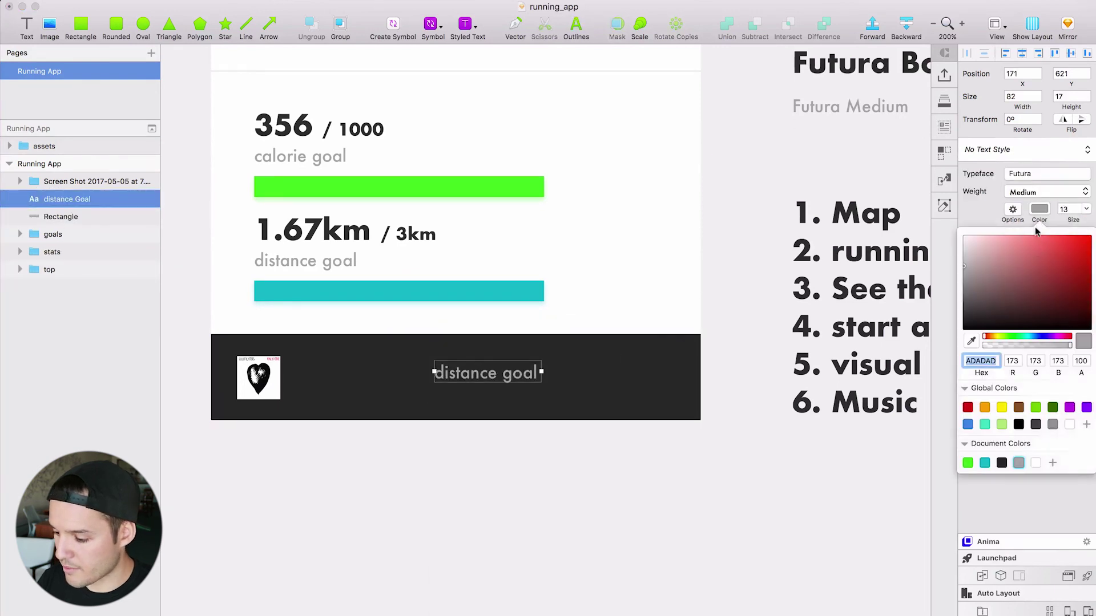
Change the pasted label's text colour to the white document colour.
{"action": "left_click", "coordinate": [1036, 463]}
{"action": "left_click", "coordinate": [660, 471]}
{"action": "left_click", "coordinate": [505, 375]}
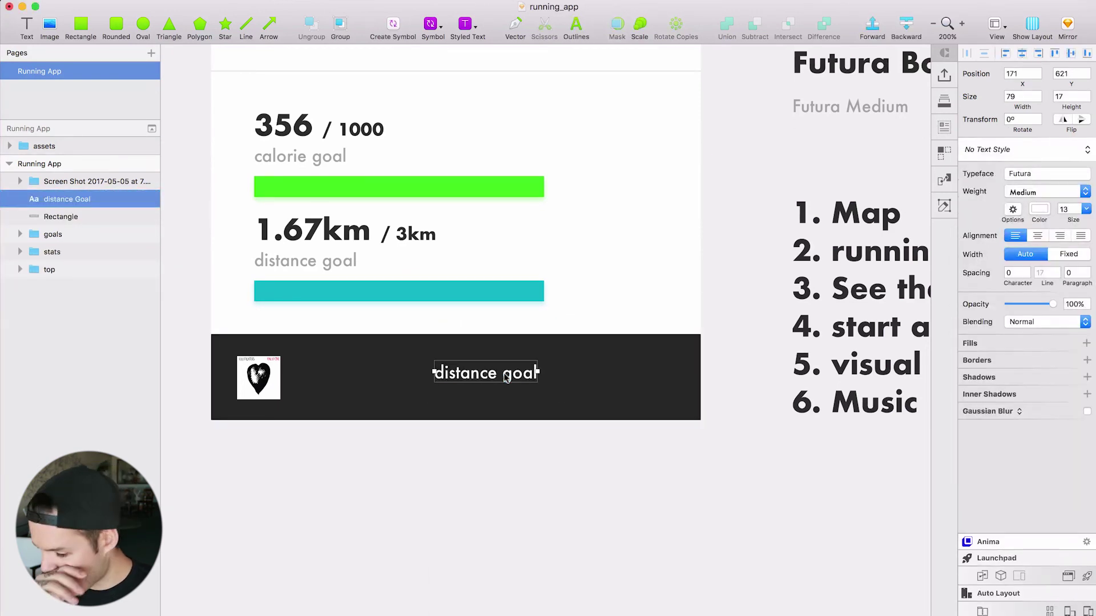
Remove the lowercase text transform from the pasted label on the dark bar.
{"action": "left_click", "coordinate": [1012, 210]}
{"action": "left_click", "coordinate": [1025, 304]}
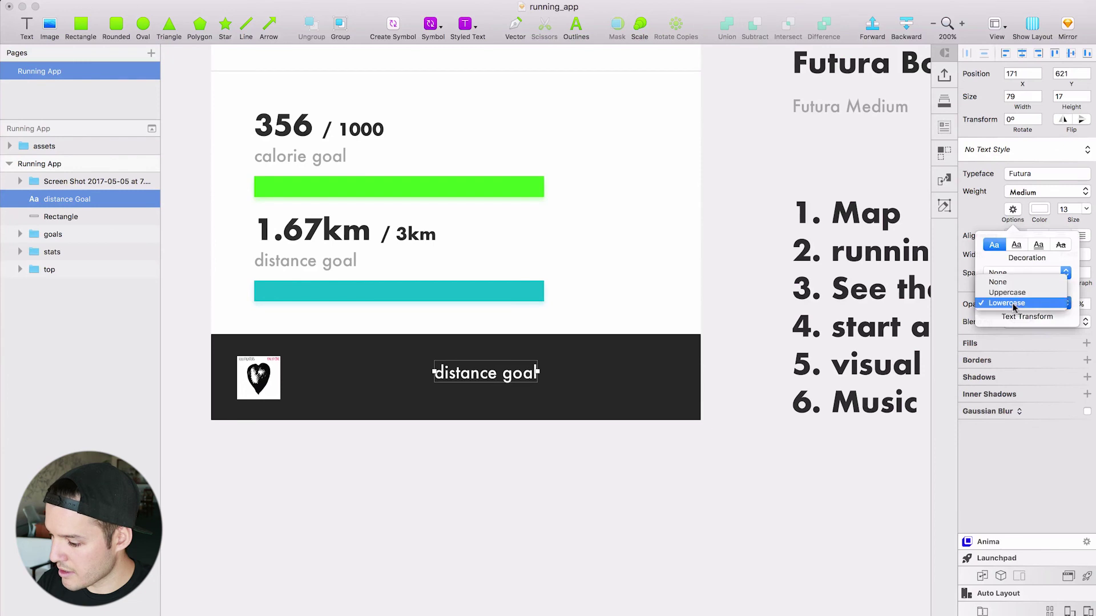
{"action": "left_click", "coordinate": [1004, 278]}
{"action": "left_click", "coordinate": [504, 421]}
Replace the pasted label's text with "One By One - Foo Fighters".
{"action": "double_click", "coordinate": [479, 374]}
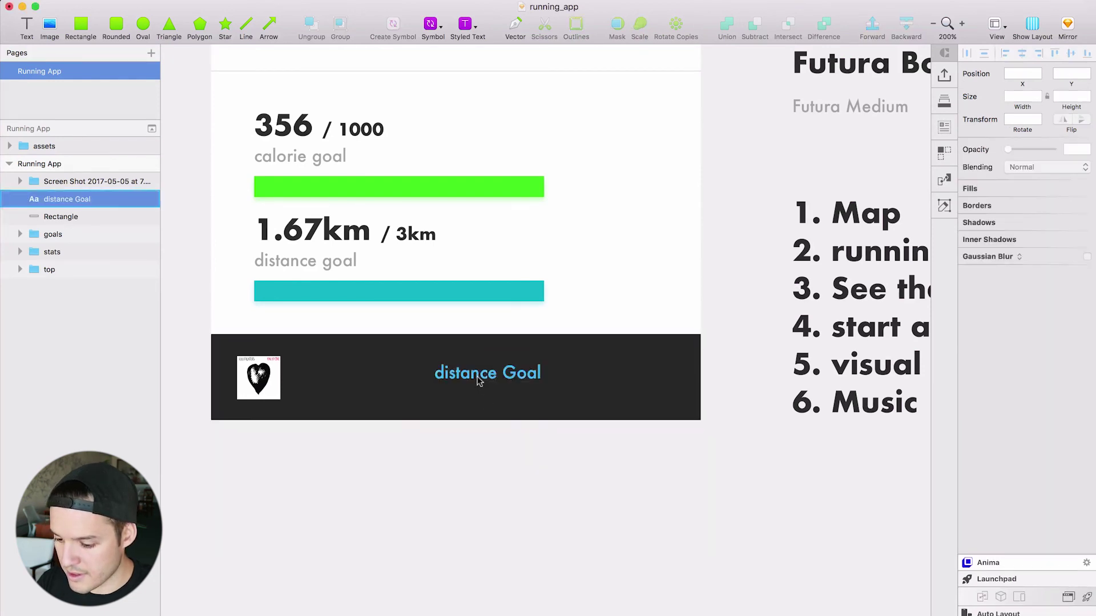
{"action": "double_click", "coordinate": [477, 374]}
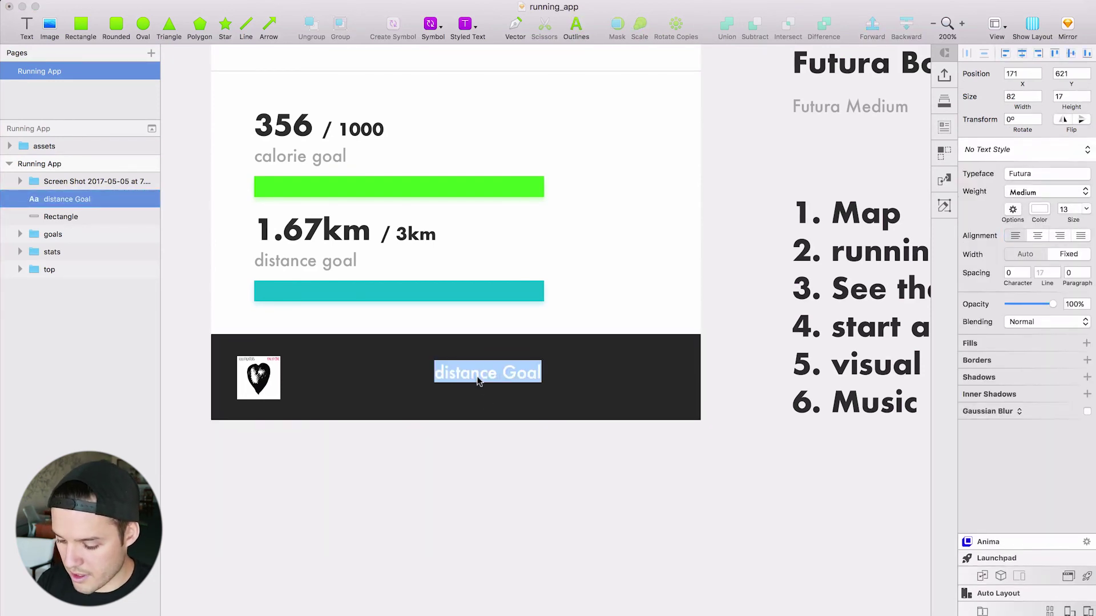
{"action": "type", "text": "One By One - Foo Fighters"}
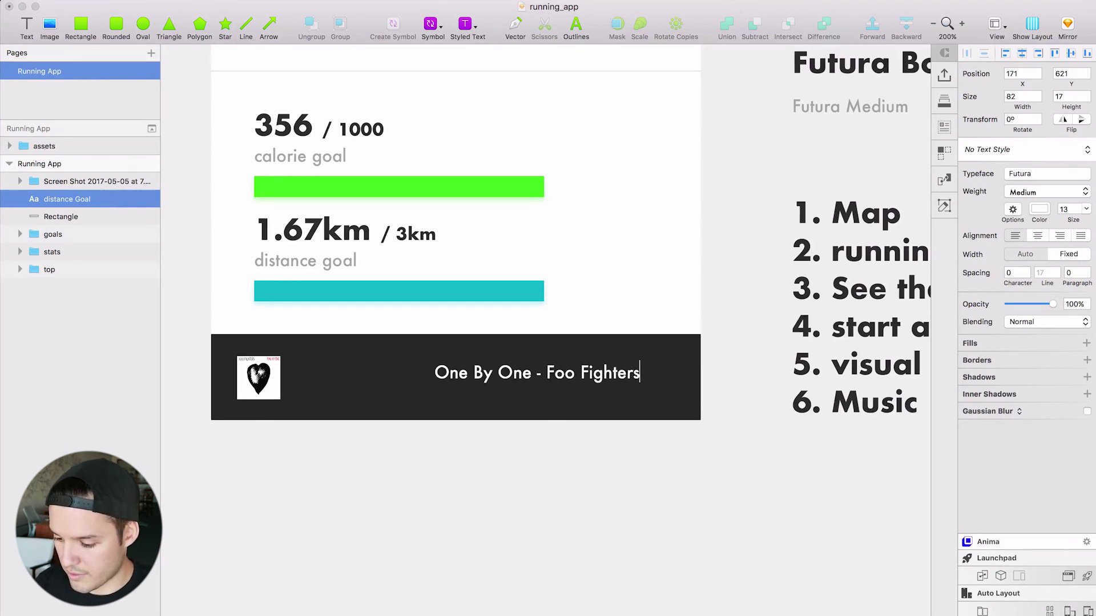
{"action": "key", "text": "Escape"}
Centre the song title horizontally on the dark bar and move it up to Y 607.
{"action": "left_click", "coordinate": [552, 341], "text": "shift"}
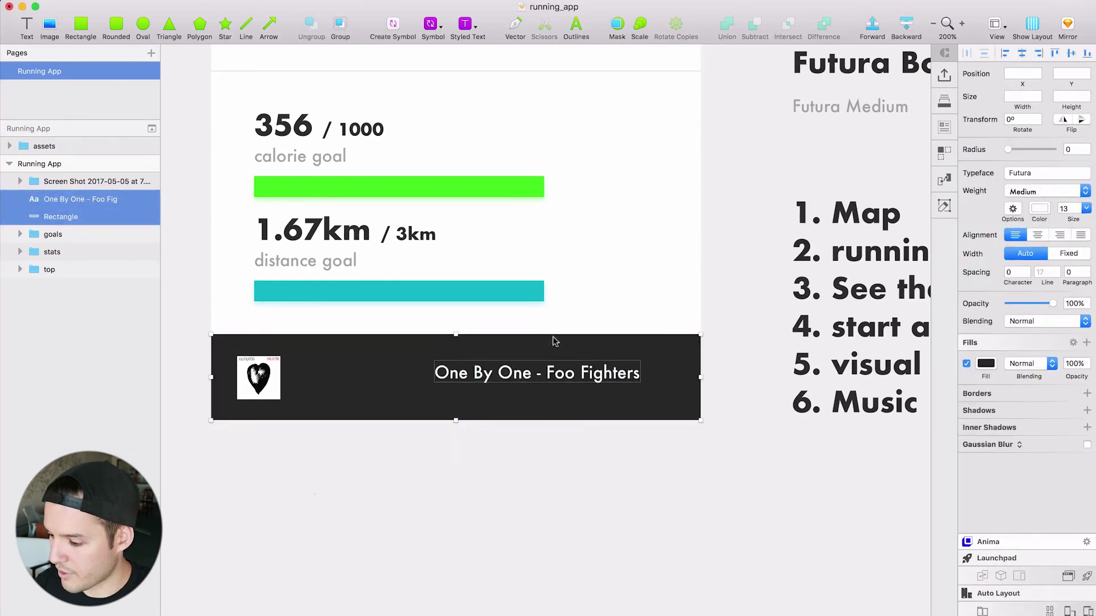
{"action": "left_click", "coordinate": [1022, 52]}
{"action": "left_click", "coordinate": [522, 482]}
{"action": "left_click", "coordinate": [494, 376]}
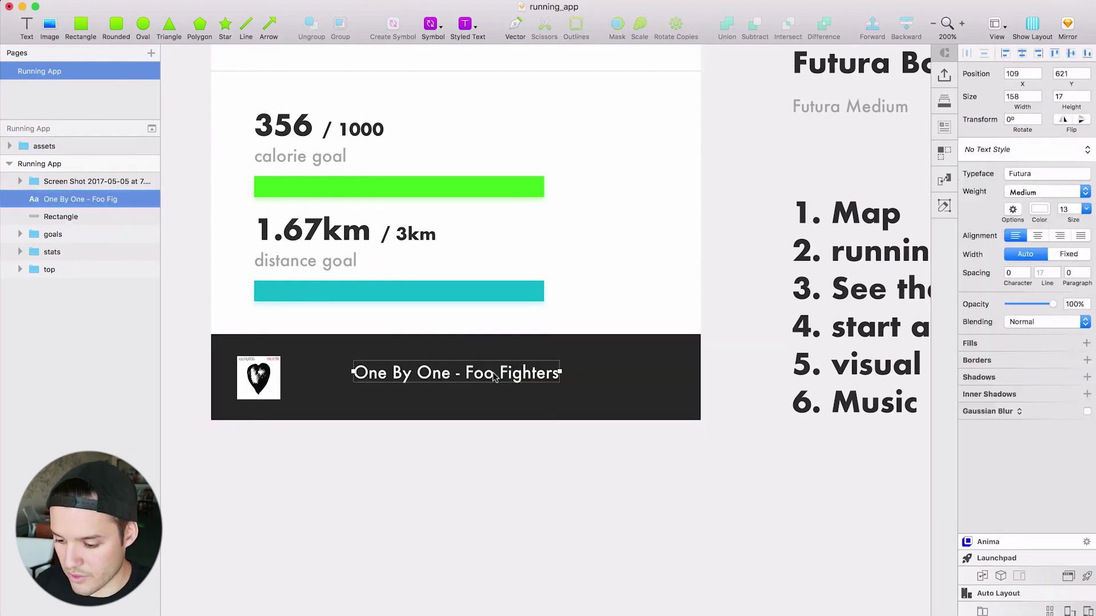
{"action": "key", "text": "shift+Up"}
{"action": "key", "text": "Up"}
{"action": "key", "text": "Up"}
{"action": "key", "text": "Up"}
{"action": "key", "text": "Up"}
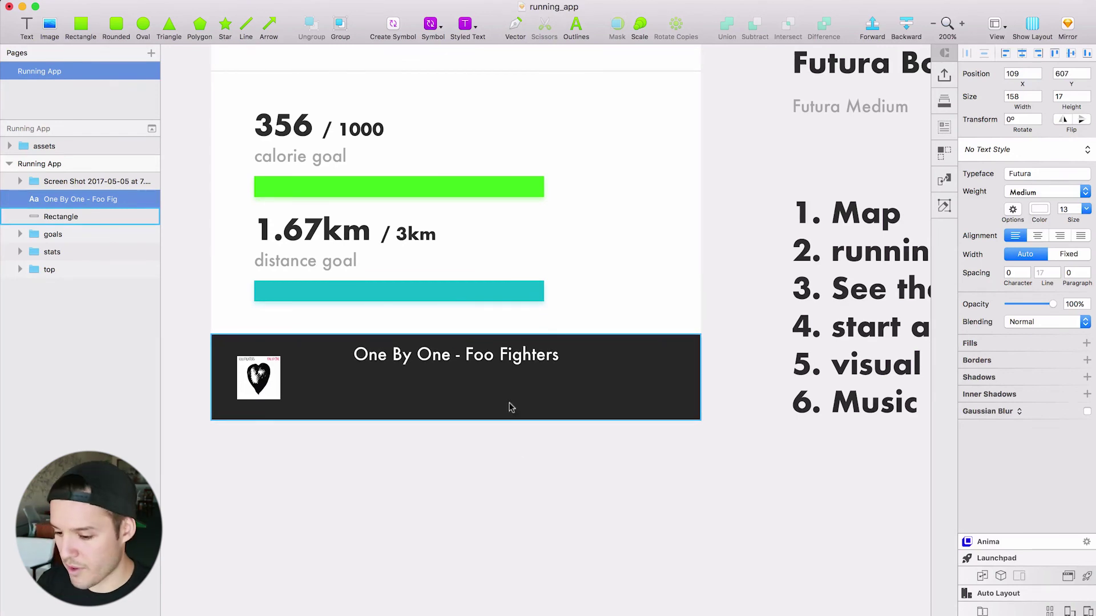
{"action": "left_click", "coordinate": [527, 460]}
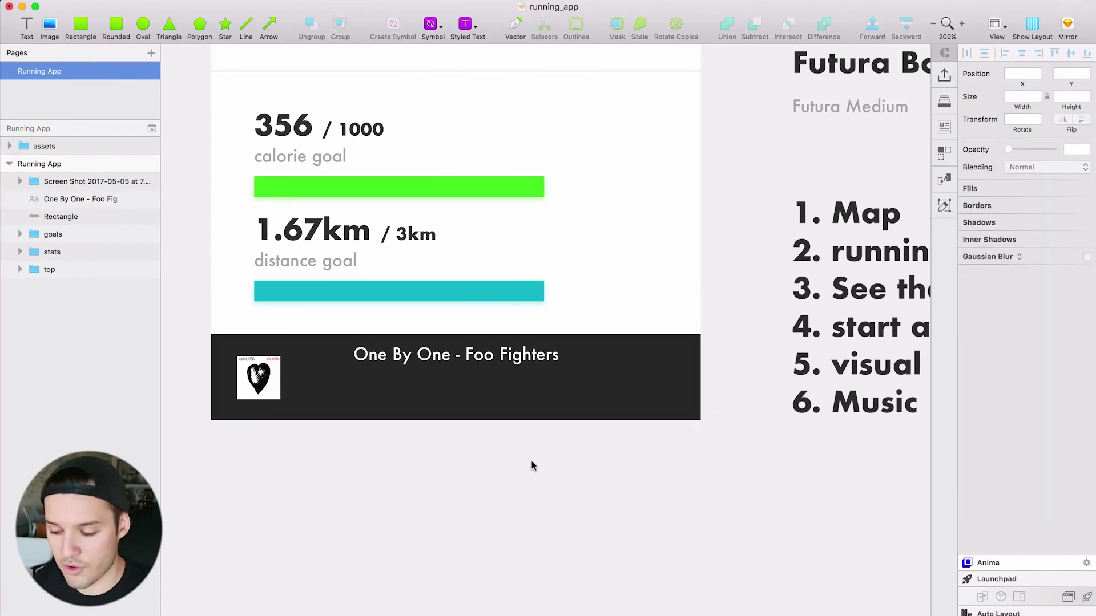
Copy the rewind and pause icons from the assets and paste them onto the dark music bar.
{"action": "left_click_drag", "start_coordinate": [729, 166], "coordinate": [752, 115]}
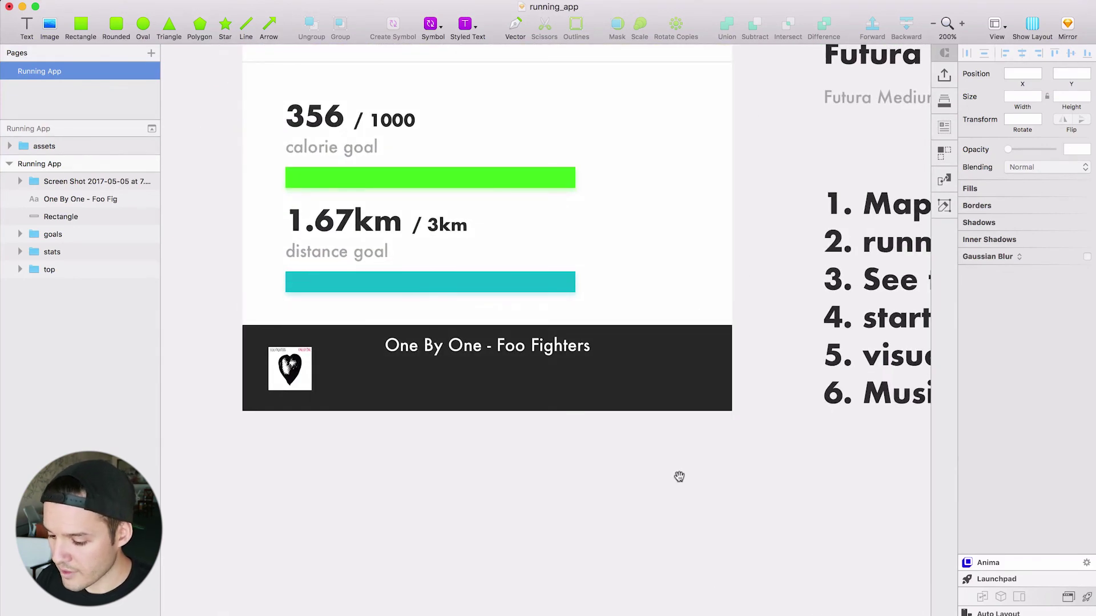
{"action": "left_click_drag", "start_coordinate": [678, 476], "coordinate": [632, 484]}
{"action": "key", "text": "super+0"}
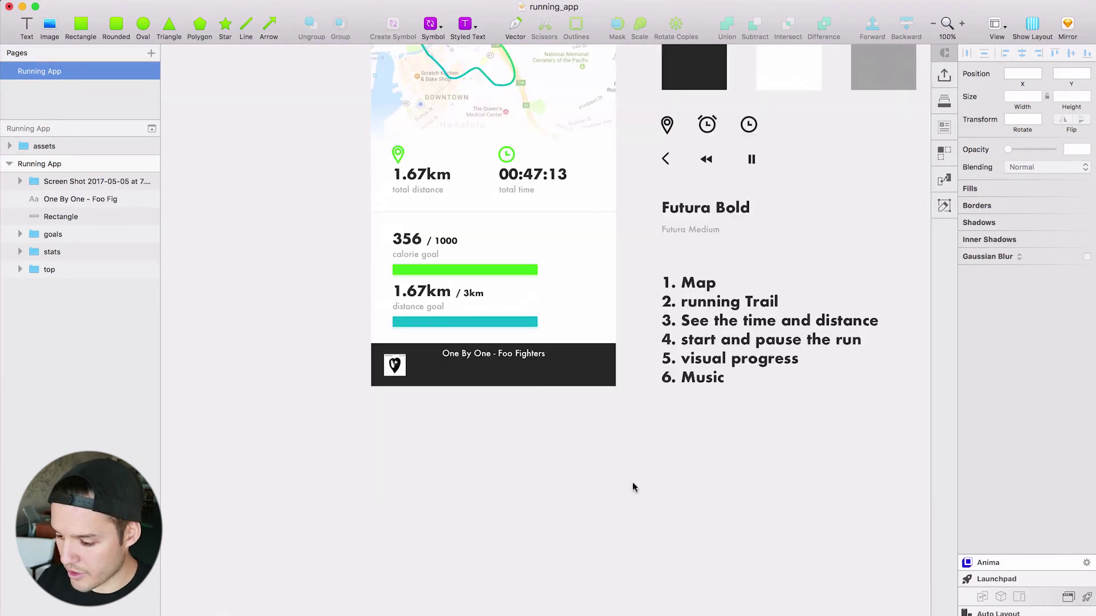
{"action": "scroll", "coordinate": [650, 492], "scroll_direction": "up", "scroll_amount": 3}
{"action": "left_click", "coordinate": [697, 197]}
{"action": "double_click", "coordinate": [735, 197]}
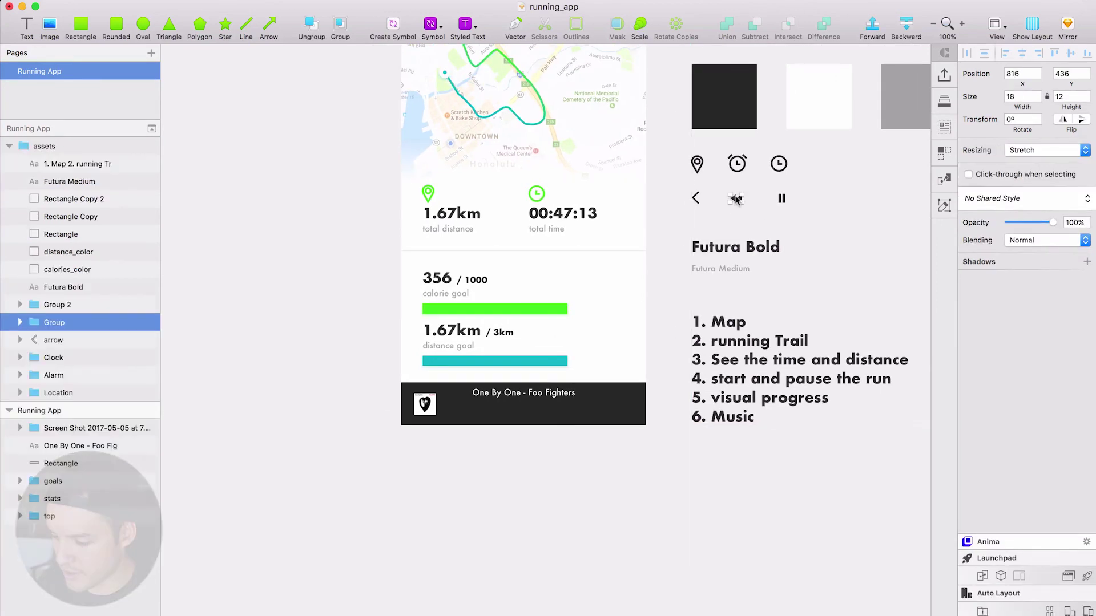
{"action": "left_click", "coordinate": [780, 199], "text": "shift"}
{"action": "key", "text": "super+c"}
{"action": "left_click", "coordinate": [519, 413]}
{"action": "key", "text": "super+v"}
{"action": "key", "text": "super+plus"}
{"action": "key", "text": "super+plus"}
Colour the pasted icons white and move their layers to the top of the artboard's layer order.
{"action": "left_click", "coordinate": [986, 282]}
{"action": "left_click_drag", "start_coordinate": [78, 218], "coordinate": [61, 183]}
{"action": "key", "text": "Escape"}
{"action": "key", "text": "Escape"}
Rename the rewind icon's layer to back and the pause icon's layer to pause.
{"action": "double_click", "coordinate": [54, 198]}
{"action": "type", "text": "back"}
{"action": "double_click", "coordinate": [57, 181]}
{"action": "type", "text": "pause"}
Name a copy of the rewind icon forward, place it beyond the pause icon and flip it horizontally.
{"action": "left_click", "coordinate": [60, 200]}
{"action": "double_click", "coordinate": [62, 183]}
{"action": "type", "text": "forward"}
{"action": "left_click_drag", "start_coordinate": [474, 374], "coordinate": [516, 374]}
{"action": "left_click", "coordinate": [1063, 119]}
Centre the pause icon horizontally on the dark bar below the song title.
{"action": "left_click", "coordinate": [643, 373]}
{"action": "left_click", "coordinate": [1022, 54]}
{"action": "key", "text": "shift+Right"}
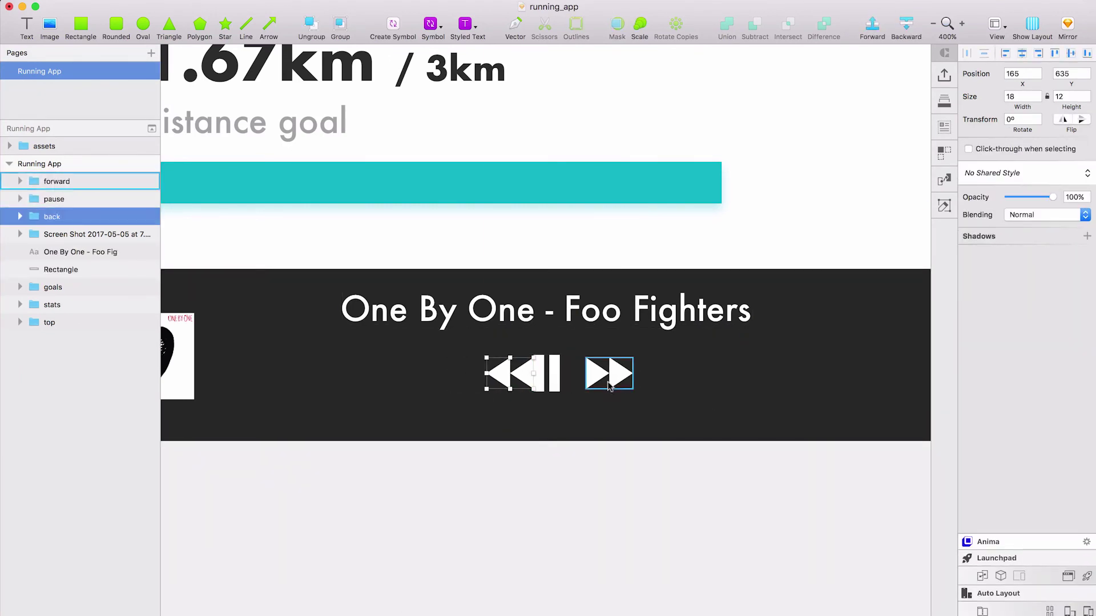
Space out the controls by moving the forward icon about 40 px right and the back icon about 50 px left.
{"action": "left_click", "coordinate": [609, 377]}
{"action": "key", "text": "super+minus"}
{"action": "key", "text": "shift+Right"}
{"action": "key", "text": "shift+Right"}
{"action": "key", "text": "shift+Right"}
{"action": "key", "text": "shift+Right"}
{"action": "left_click", "coordinate": [460, 507]}
{"action": "key", "text": "shift+Left"}
{"action": "key", "text": "shift+Left"}
{"action": "key", "text": "shift+Left"}
{"action": "key", "text": "shift+Left"}
{"action": "key", "text": "shift+Left"}
Centre-align the song title's text and reduce its font size.
{"action": "left_click", "coordinate": [478, 483]}
{"action": "left_click", "coordinate": [1038, 236]}
{"action": "left_click", "coordinate": [1085, 210]}
{"action": "left_click", "coordinate": [1065, 268]}
{"action": "key", "text": "Escape"}
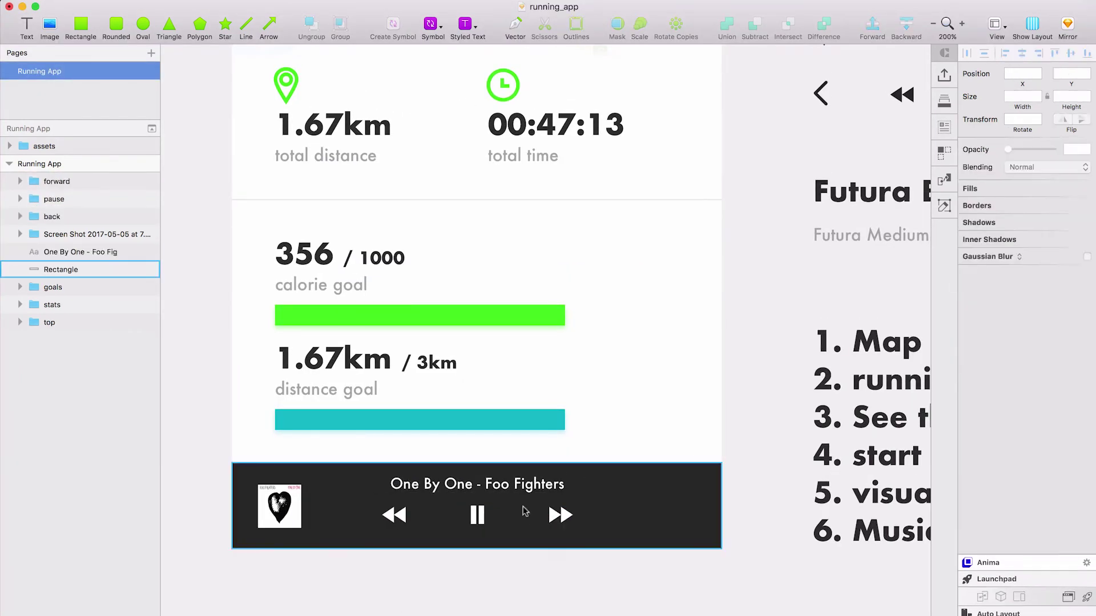
{"action": "left_click", "coordinate": [514, 483]}
{"action": "key", "text": "Escape"}
{"action": "left_click_drag", "start_coordinate": [553, 565], "coordinate": [575, 582]}
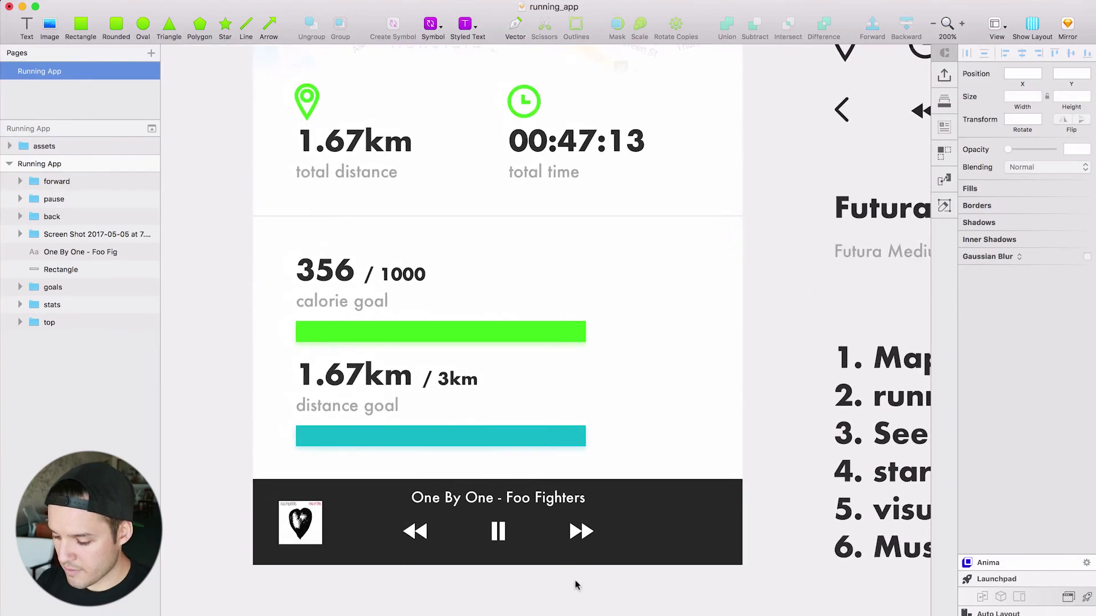